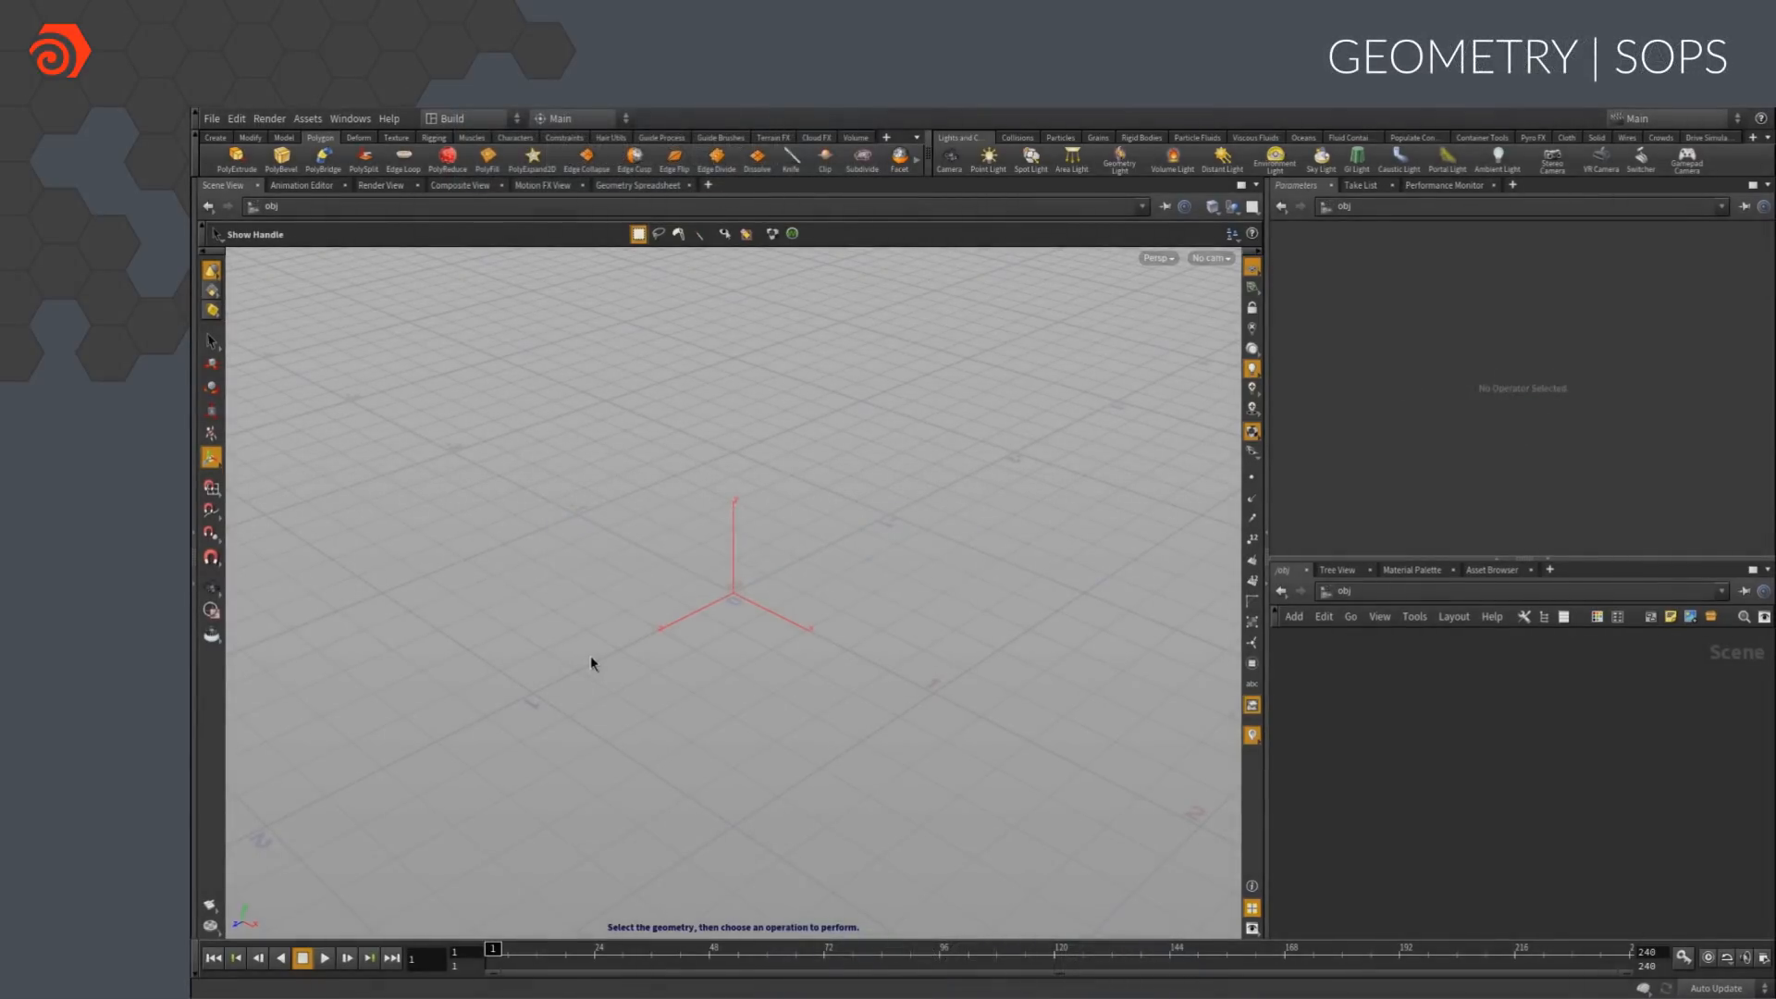
Create a polygon box at the origin and resize it to about 1.53 × 0.60 × 0.61
{"action": "key", "text": "c"}
{"action": "left_click", "coordinate": [640, 657]}
{"action": "left_click", "coordinate": [647, 731]}
{"action": "left_click", "coordinate": [647, 789]}
{"action": "left_click", "coordinate": [667, 627]}
{"action": "left_click_drag", "start_coordinate": [719, 628], "coordinate": [659, 618], "text": "alt"}
{"action": "double_click", "coordinate": [724, 647]}
{"action": "left_click_drag", "start_coordinate": [821, 634], "coordinate": [845, 646]}
{"action": "left_click_drag", "start_coordinate": [722, 477], "coordinate": [726, 519]}
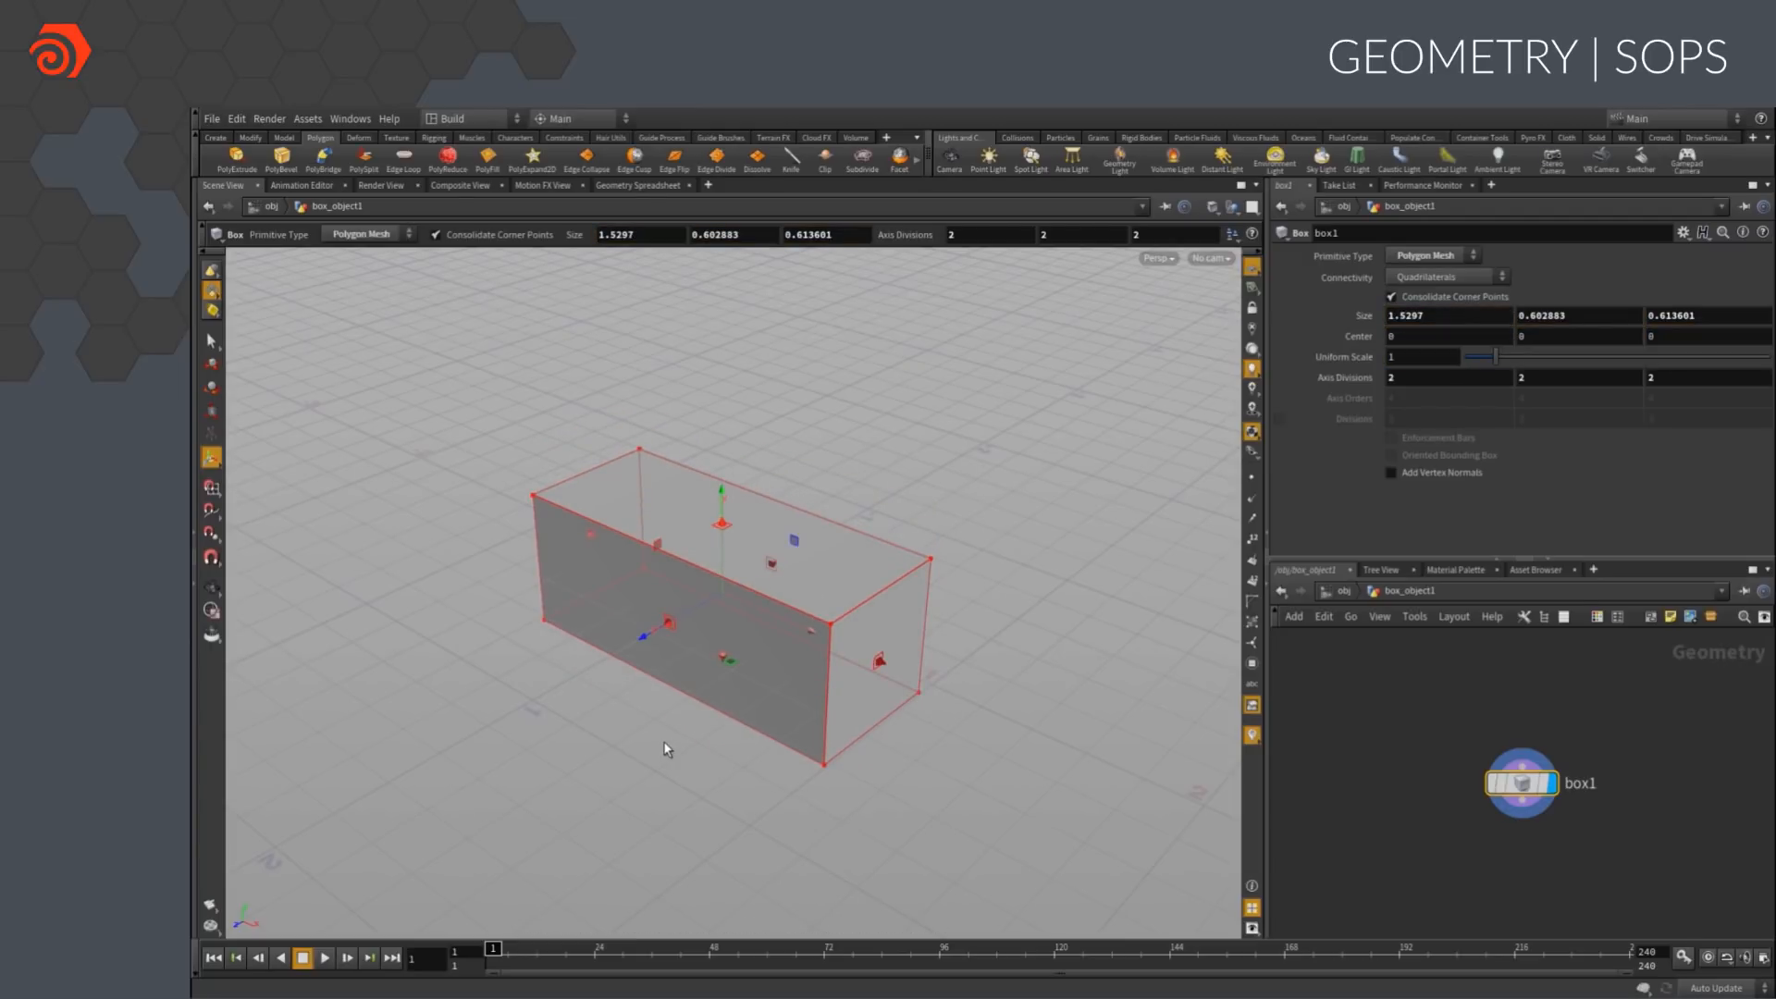
PolyExtrude all the box's faces by about 0.415, divided into Individual Elements
{"action": "key", "text": "s"}
{"action": "key", "text": "c"}
{"action": "left_click", "coordinate": [664, 677]}
{"action": "left_click", "coordinate": [658, 618]}
{"action": "left_click", "coordinate": [644, 559]}
{"action": "left_click_drag", "start_coordinate": [646, 653], "coordinate": [558, 677]}
{"action": "left_click", "coordinate": [1409, 281]}
{"action": "left_click", "coordinate": [1425, 292]}
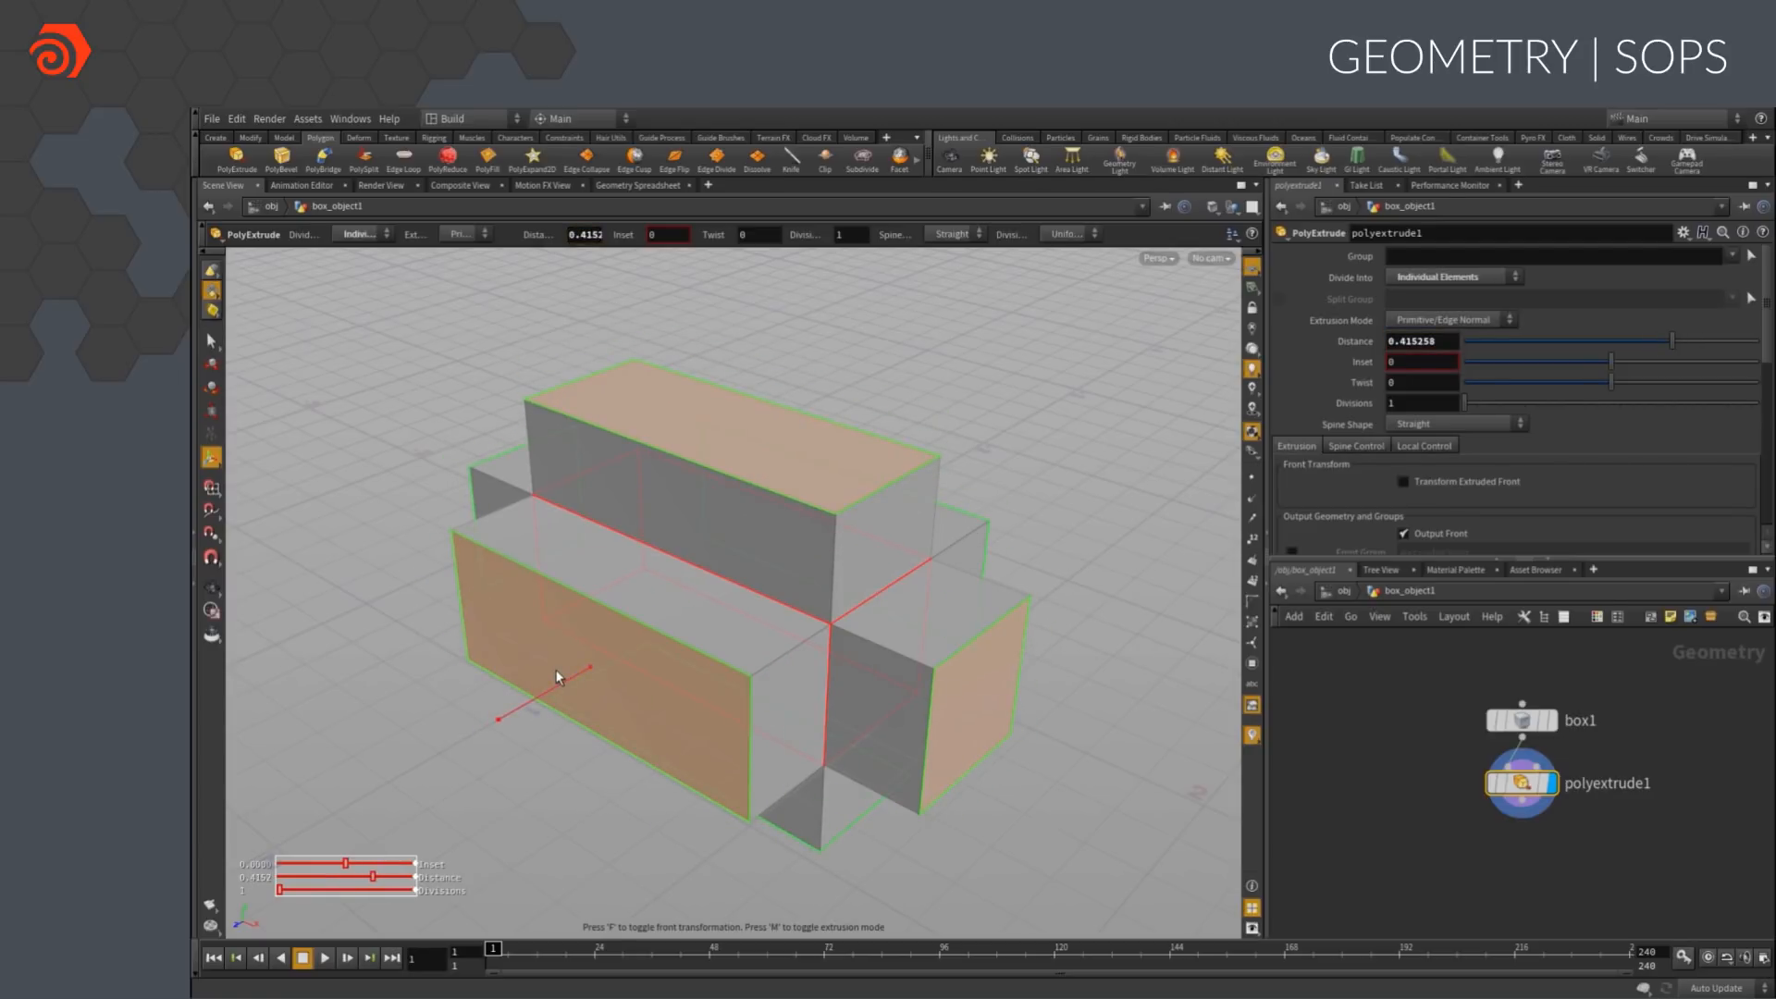
Subdivide the whole extruded shape with a depth of 2
{"action": "key", "text": "n"}
{"action": "key", "text": "Tab"}
{"action": "type", "text": "subd"}
{"action": "key", "text": "Return"}
{"action": "left_click_drag", "start_coordinate": [1408, 323], "coordinate": [1377, 322]}
{"action": "type", "text": "2"}
{"action": "key", "text": "Return"}
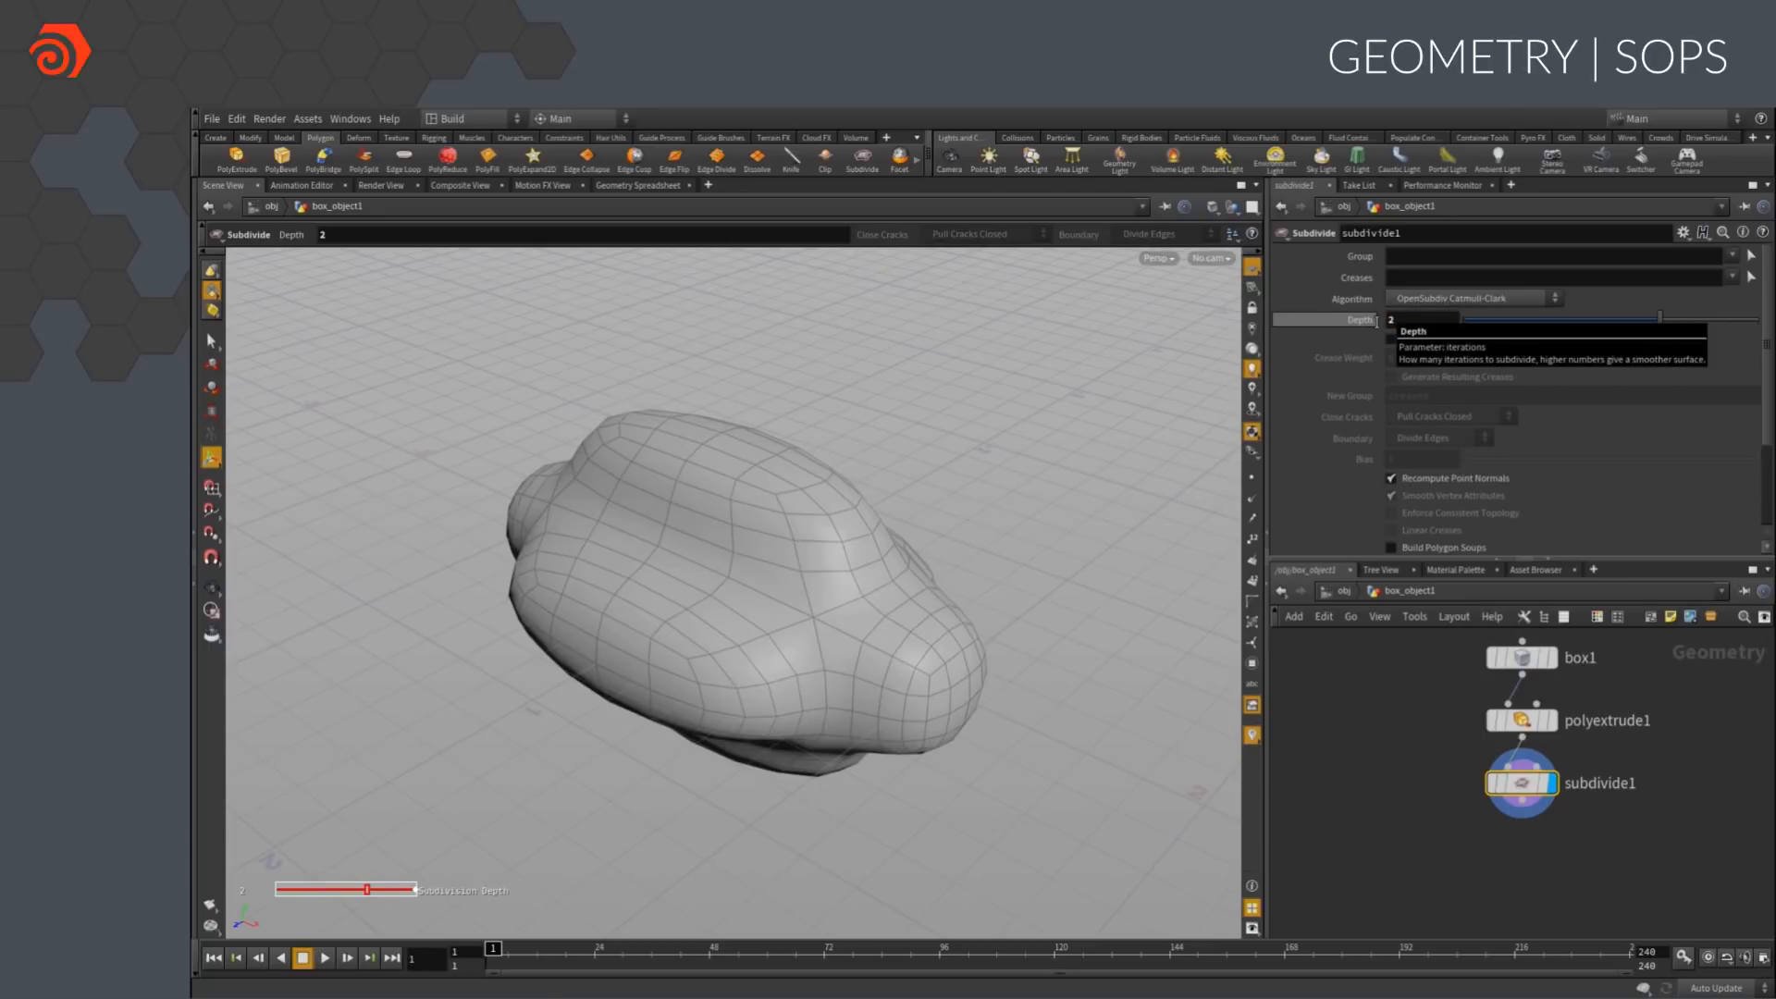
Increase the extrusion distance to about 0.684 and shorten the box to about 0.94 in X
{"action": "left_click", "coordinate": [1522, 720]}
{"action": "left_click_drag", "start_coordinate": [541, 692], "coordinate": [505, 706]}
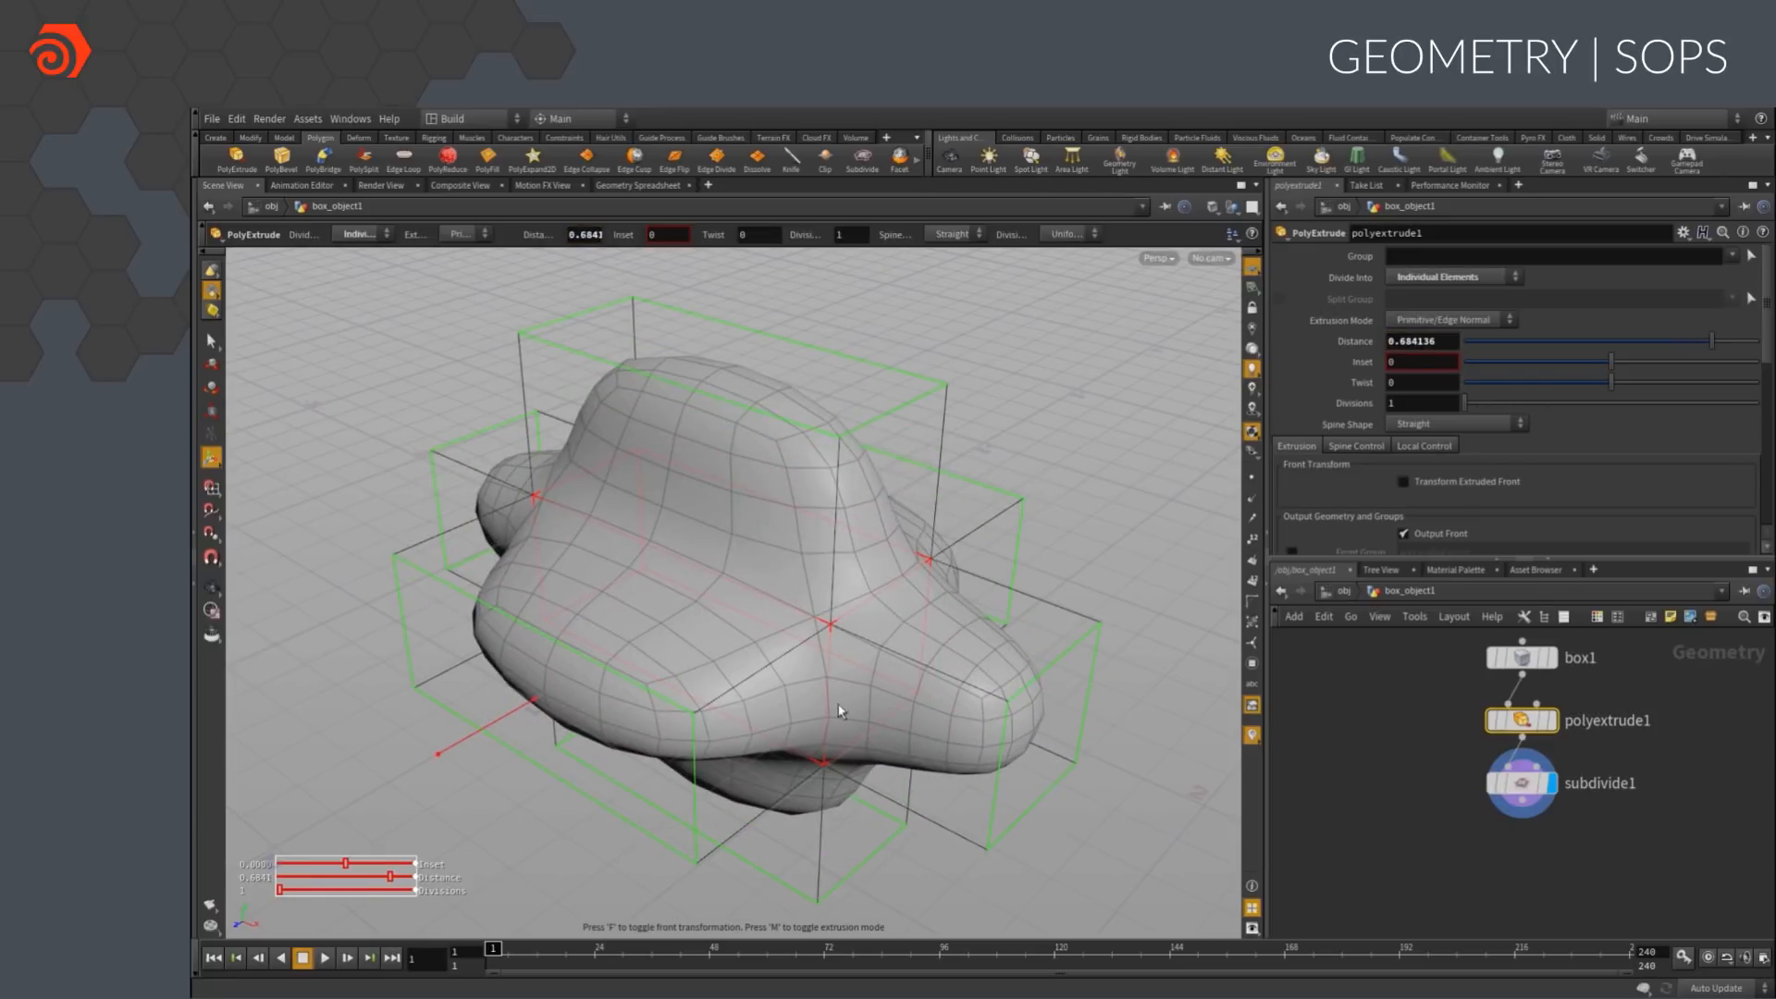
{"action": "left_click", "coordinate": [1522, 660]}
{"action": "left_click_drag", "start_coordinate": [878, 662], "coordinate": [952, 709]}
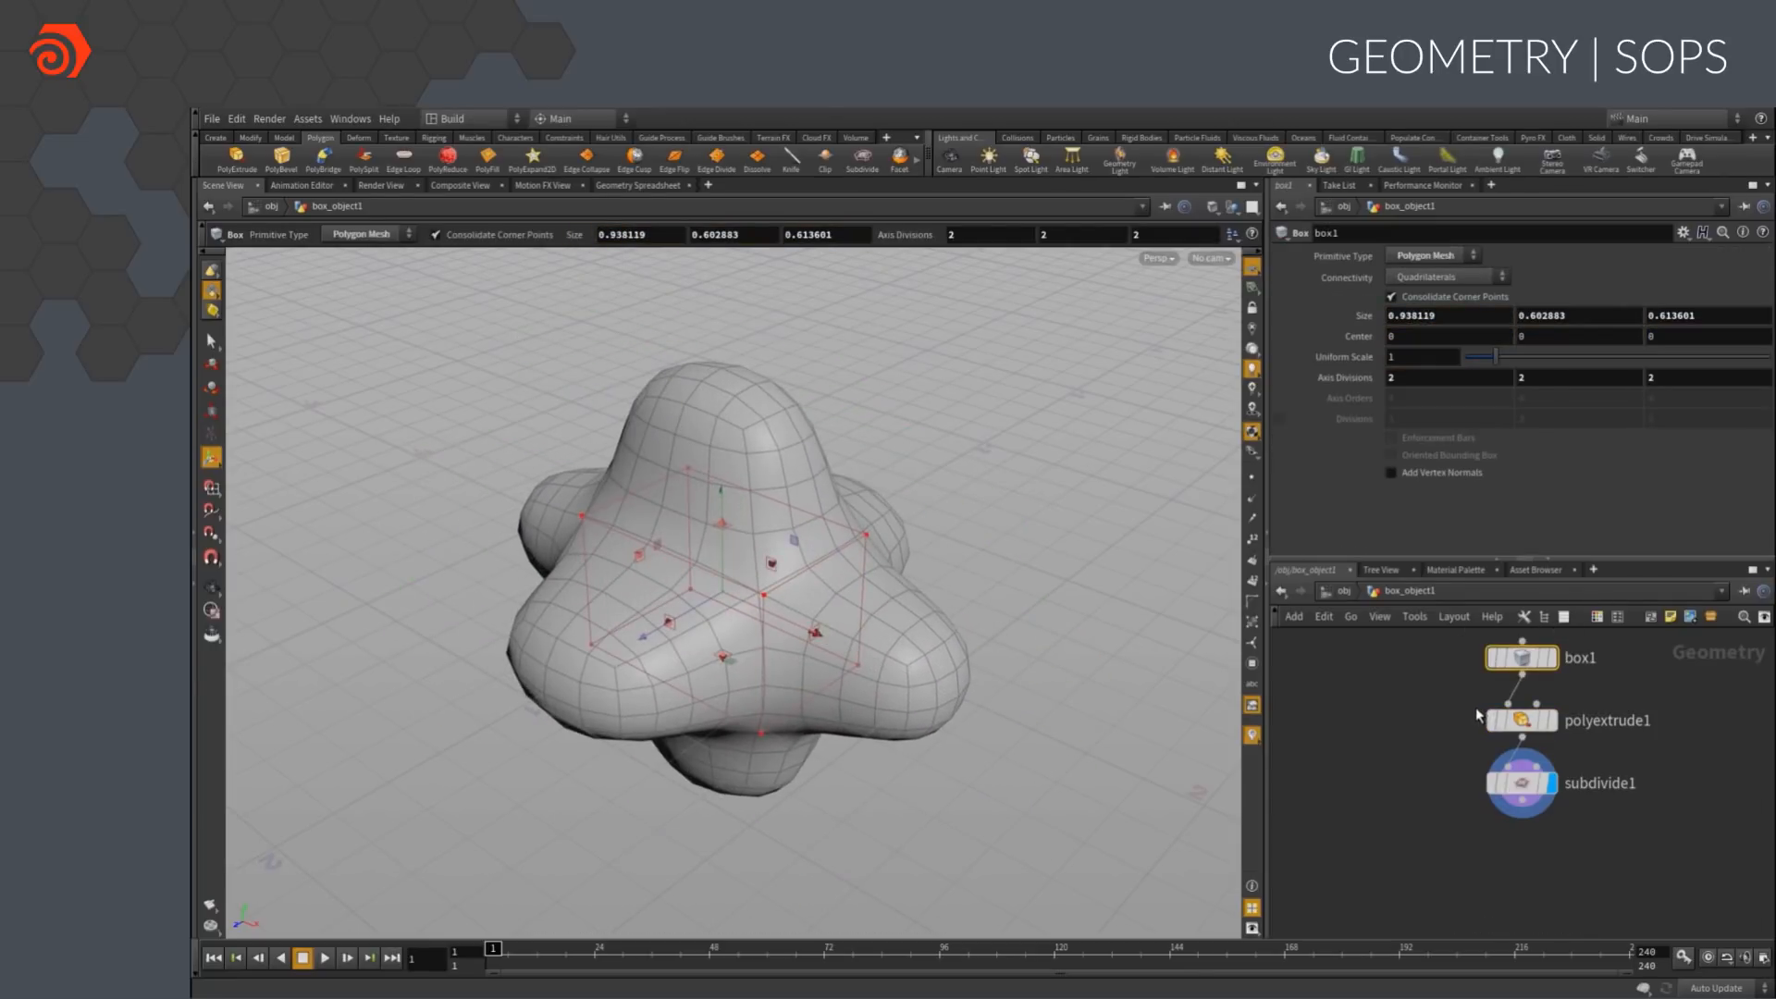
Display the box, polyextrude and subdivide nodes one after another to compare each stage of the network
{"action": "left_click", "coordinate": [1552, 658]}
{"action": "left_click", "coordinate": [1553, 720]}
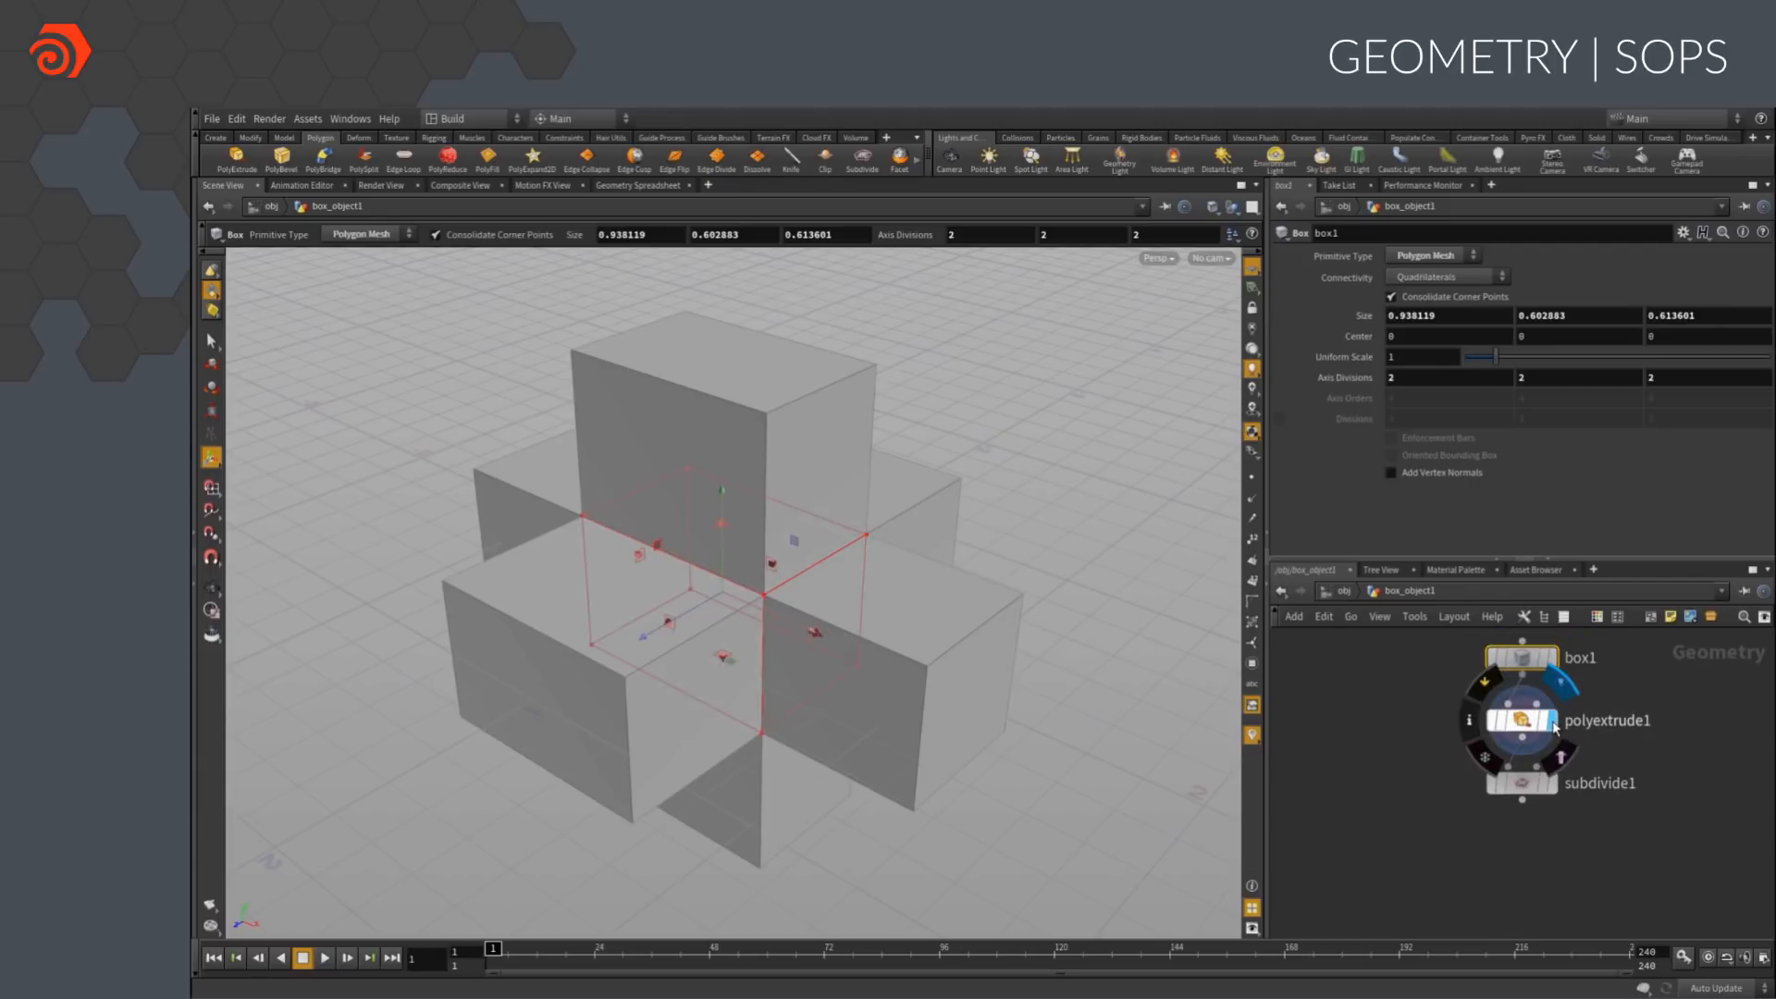
{"action": "left_click", "coordinate": [1552, 782]}
{"action": "mouse_move", "coordinate": [1520, 731]}
{"action": "left_mouse_down"}
{"action": "mouse_move", "coordinate": [1518, 703]}
{"action": "mouse_move", "coordinate": [1369, 731]}
{"action": "mouse_move", "coordinate": [1522, 729]}
{"action": "left_mouse_up"}
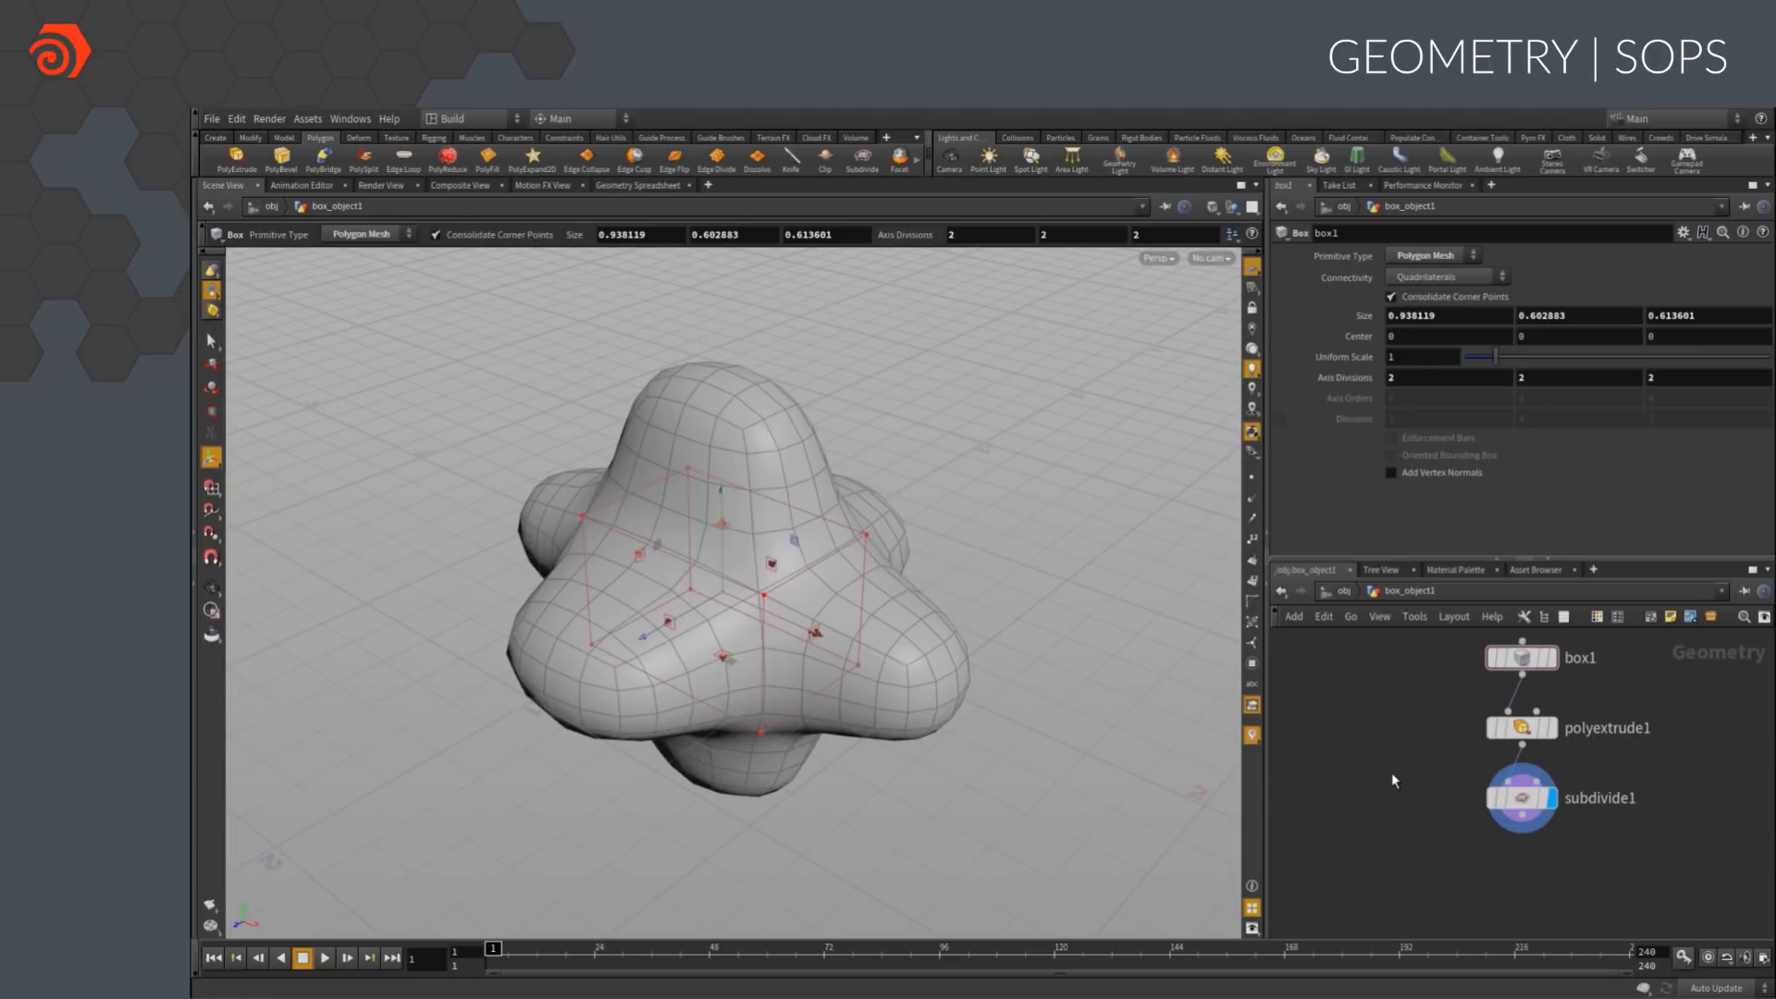
Add a Platonic Solids node, wire it into polyextrude1 in place of the box, and delete the box node
{"action": "key", "text": "Tab"}
{"action": "type", "text": "pla"}
{"action": "key", "text": "Return"}
{"action": "left_click", "coordinate": [1397, 669]}
{"action": "left_click", "coordinate": [1397, 691]}
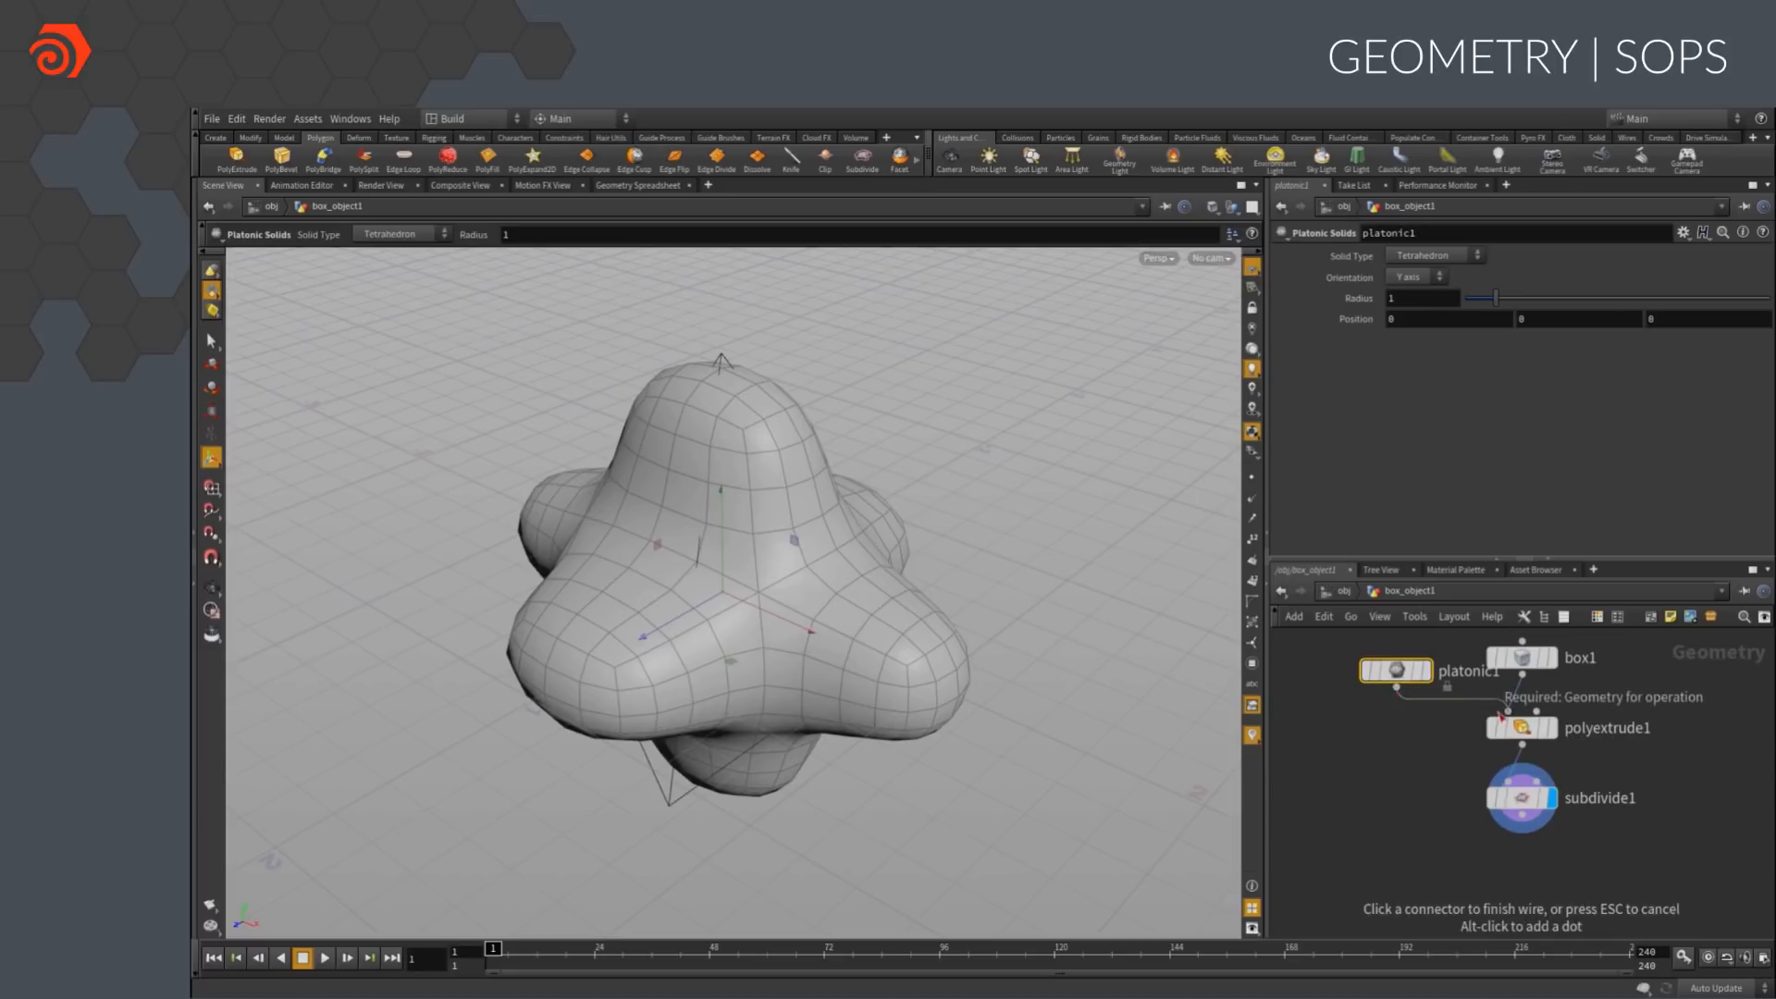
{"action": "left_click", "coordinate": [1508, 710]}
{"action": "left_click", "coordinate": [1523, 659]}
{"action": "key", "text": "Delete"}
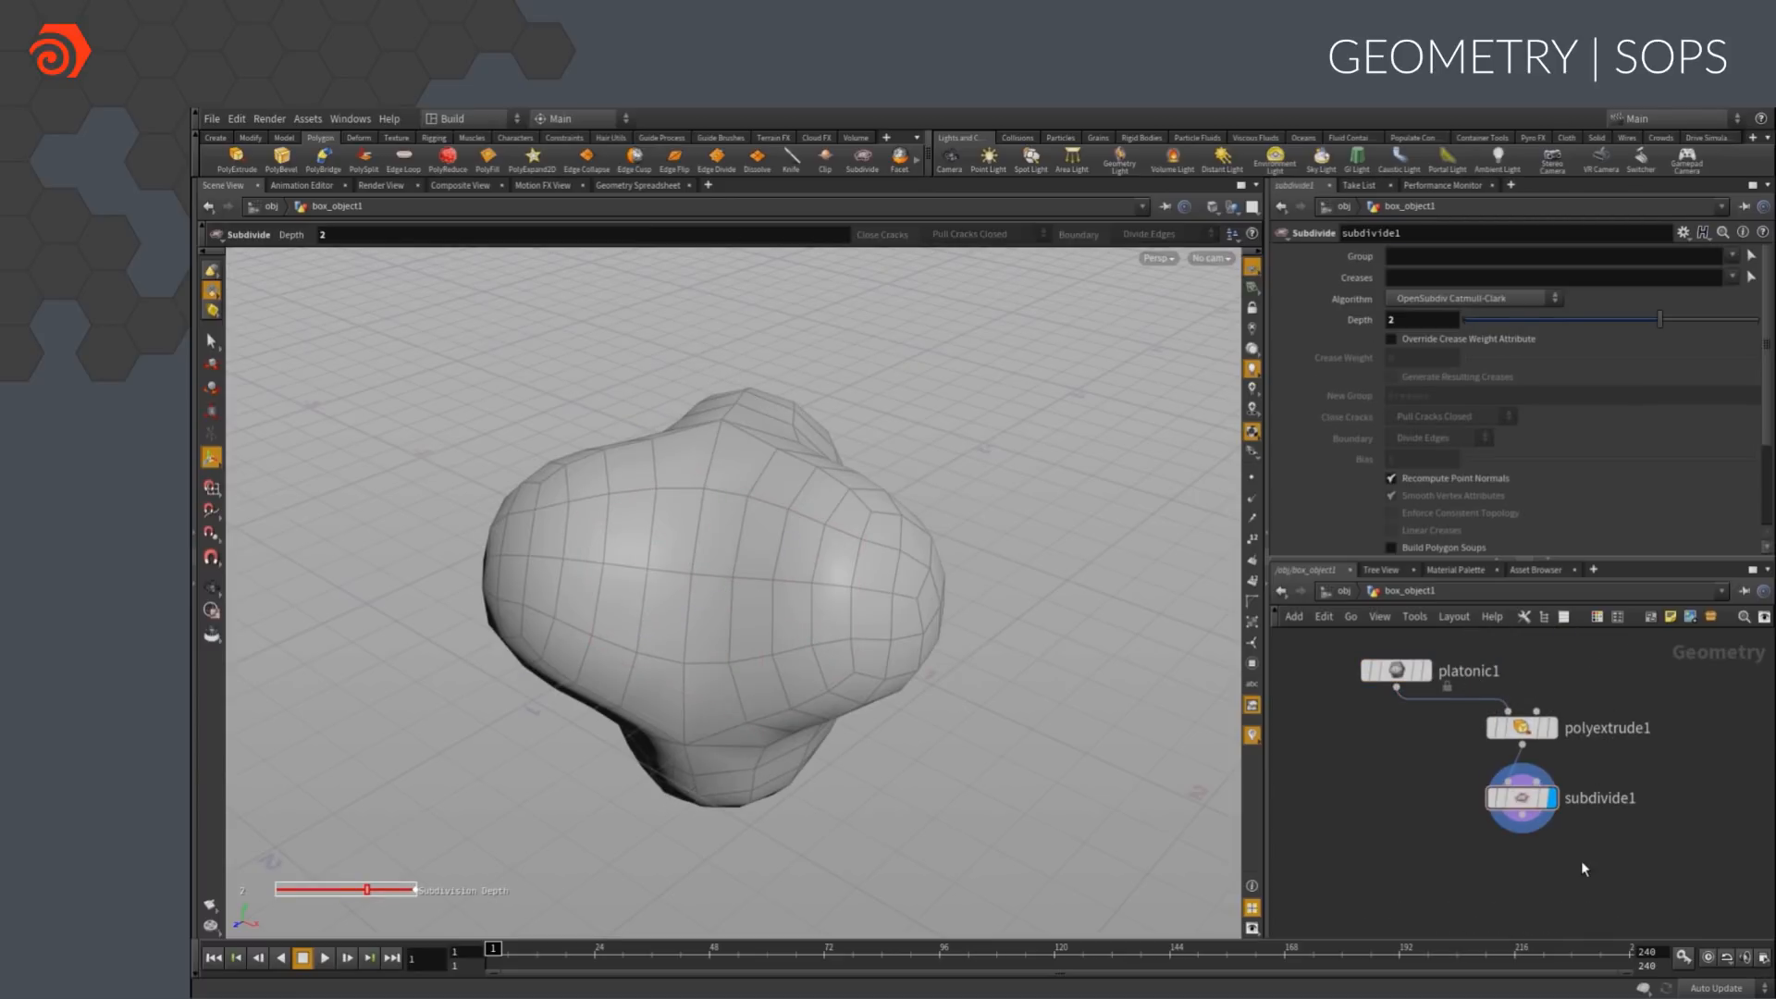
Lay out the network and set the platonic node's solid type to Soccer Ball
{"action": "key", "text": "l"}
{"action": "left_click", "coordinate": [1479, 684]}
{"action": "left_click", "coordinate": [1434, 255]}
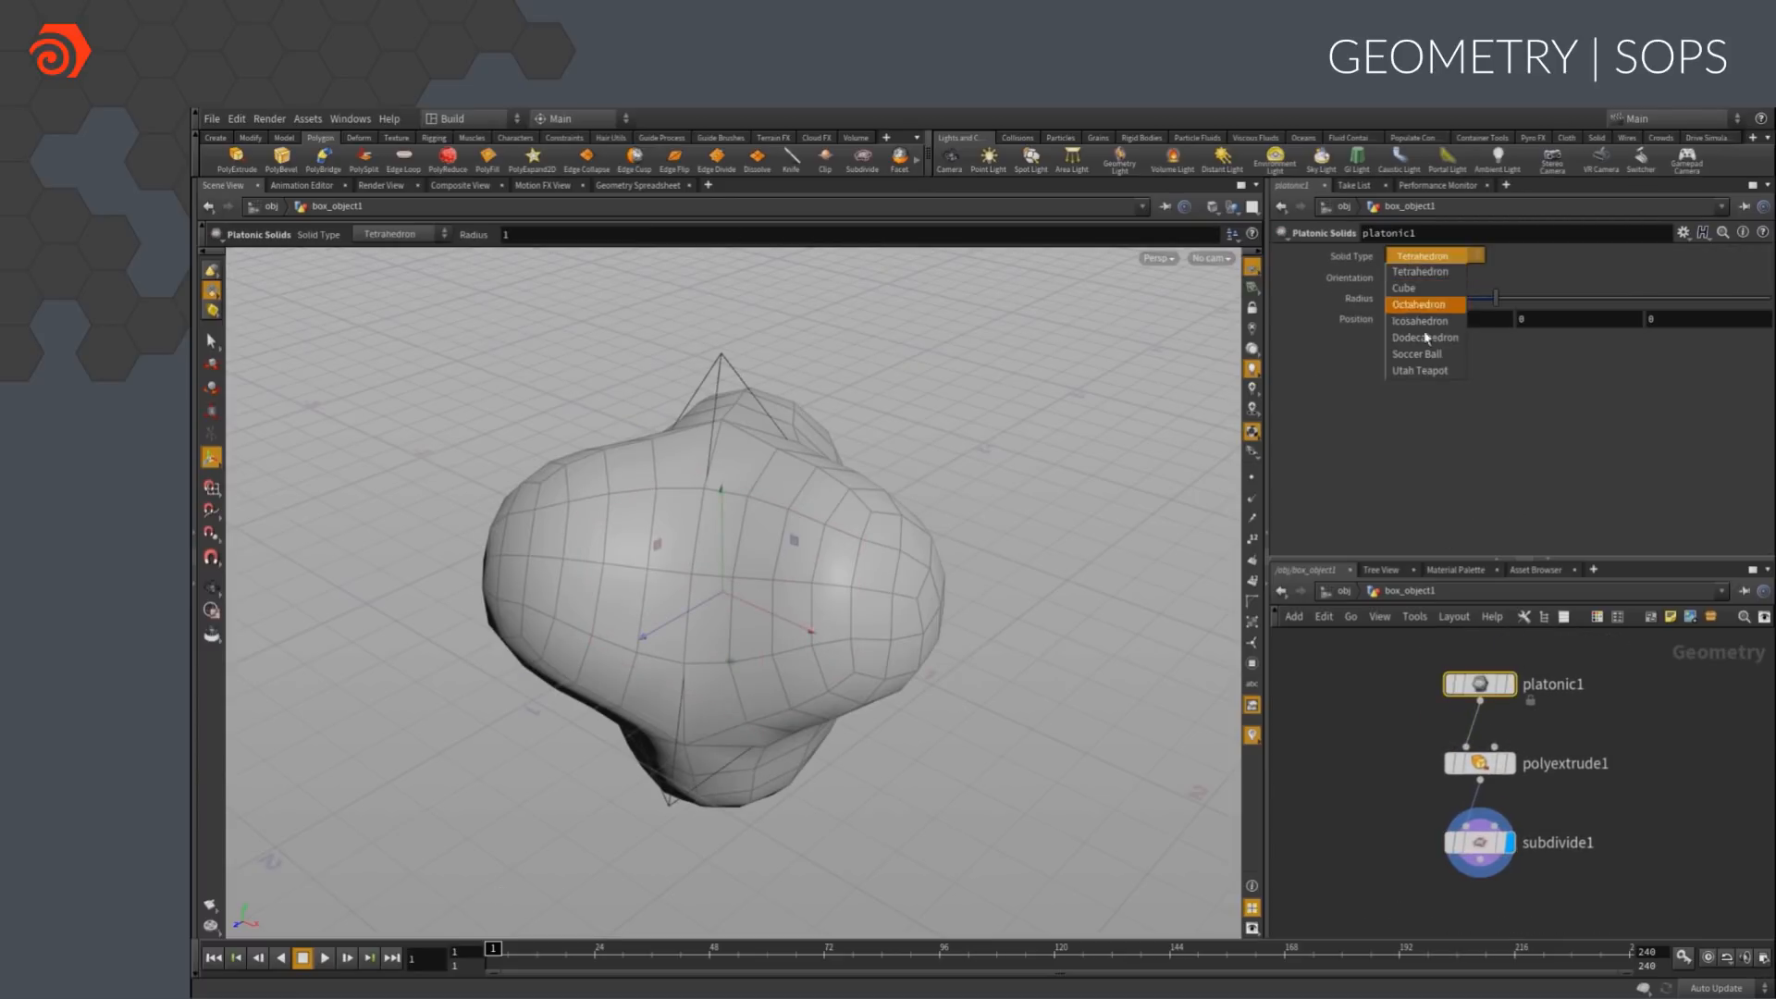
{"action": "left_click", "coordinate": [1413, 362]}
{"action": "right_click_drag", "start_coordinate": [1174, 509], "coordinate": [892, 516], "text": "alt"}
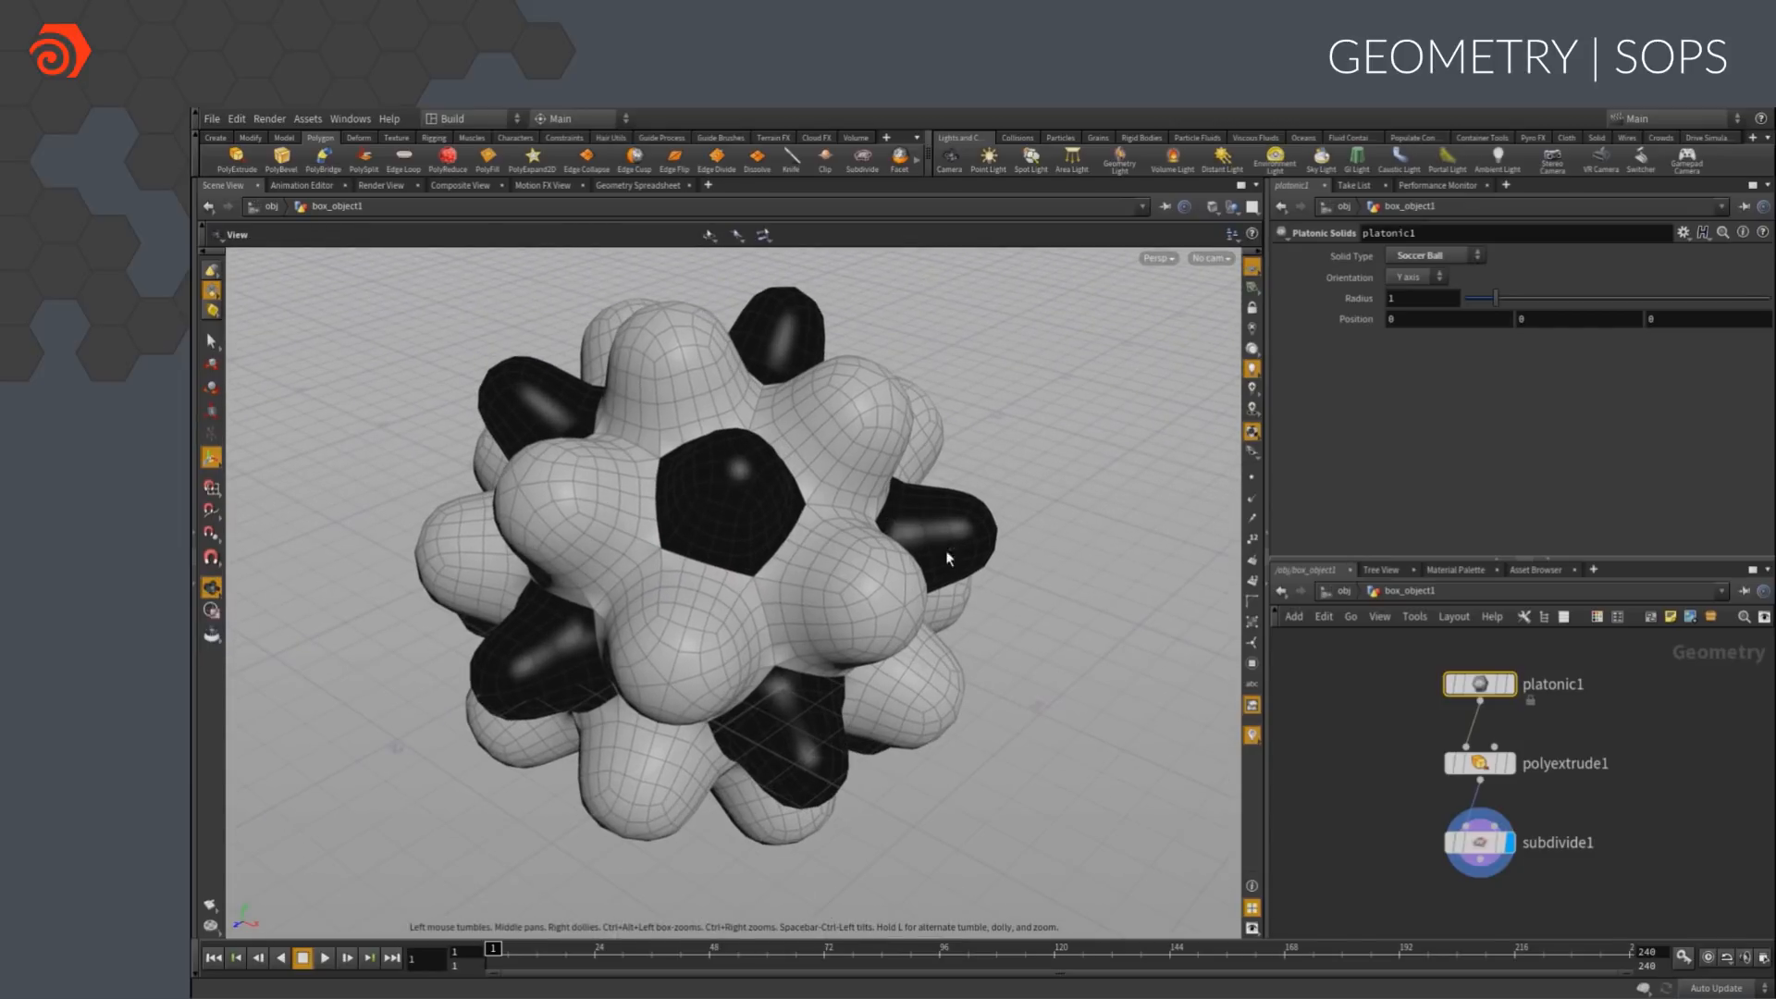
Reduce polyextrude1's extrusion distance on the soccer ball to about 0.066
{"action": "key", "text": "Down"}
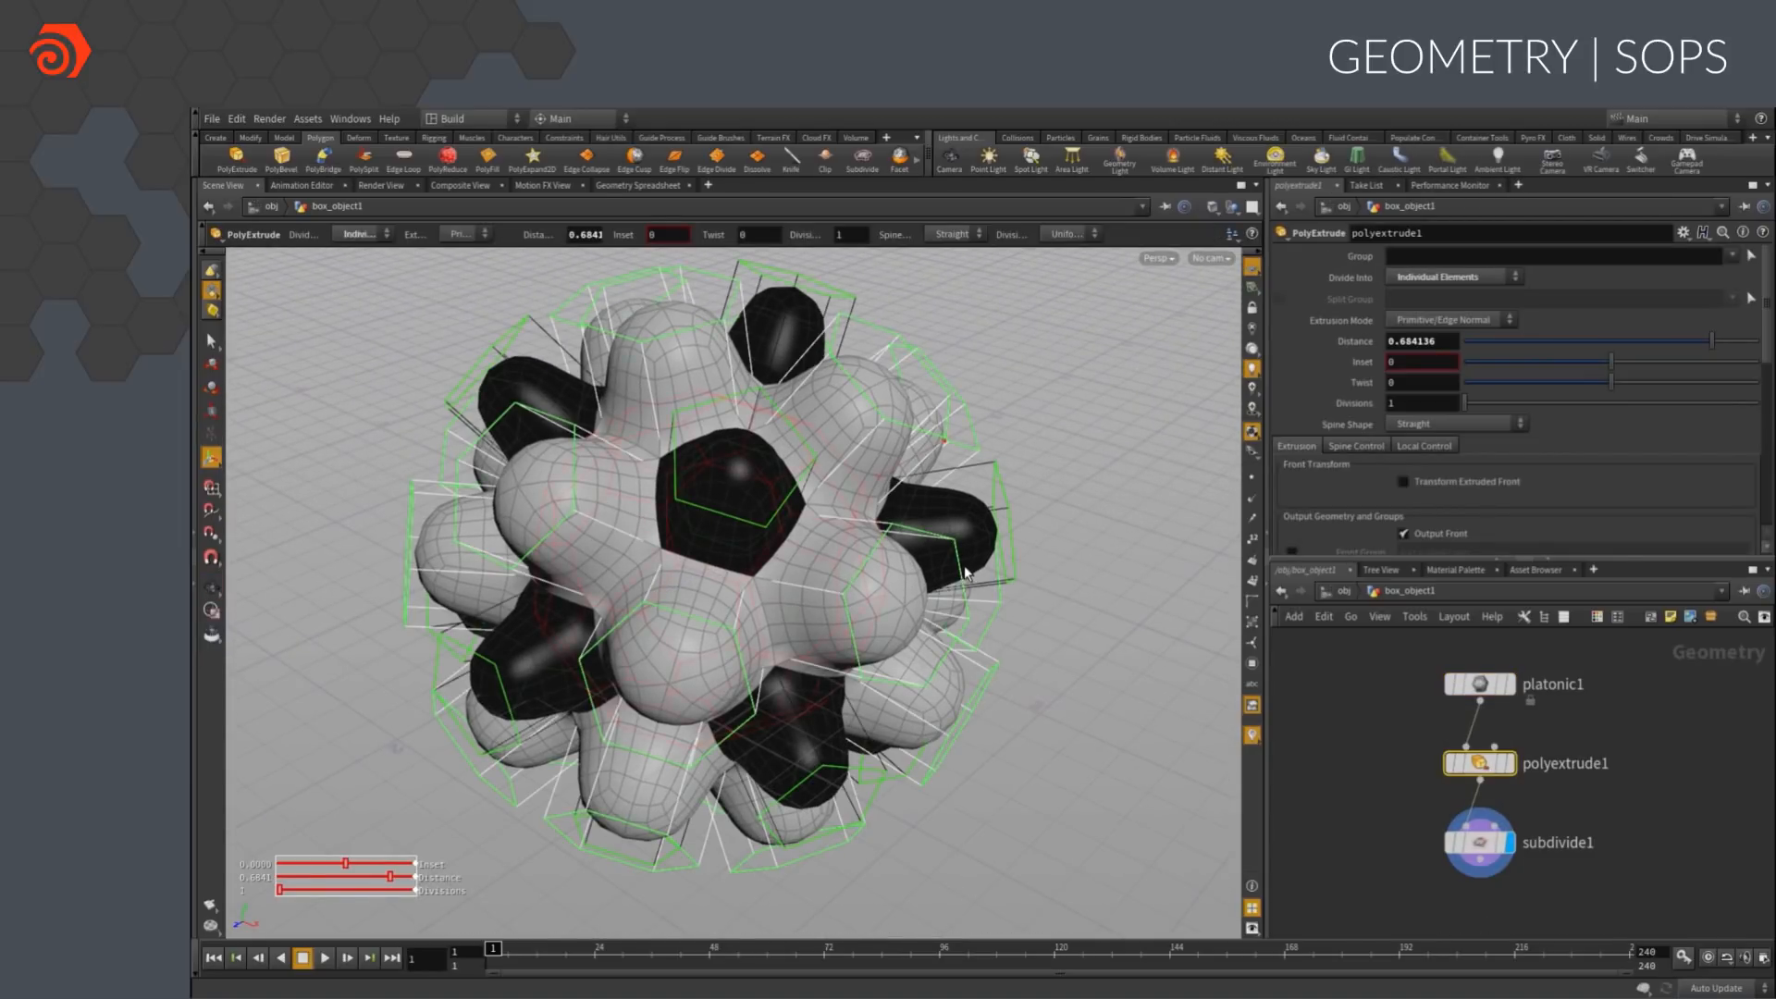
{"action": "left_click_drag", "start_coordinate": [901, 463], "coordinate": [1020, 625]}
{"action": "key", "text": "Escape"}
{"action": "key", "text": "Return"}
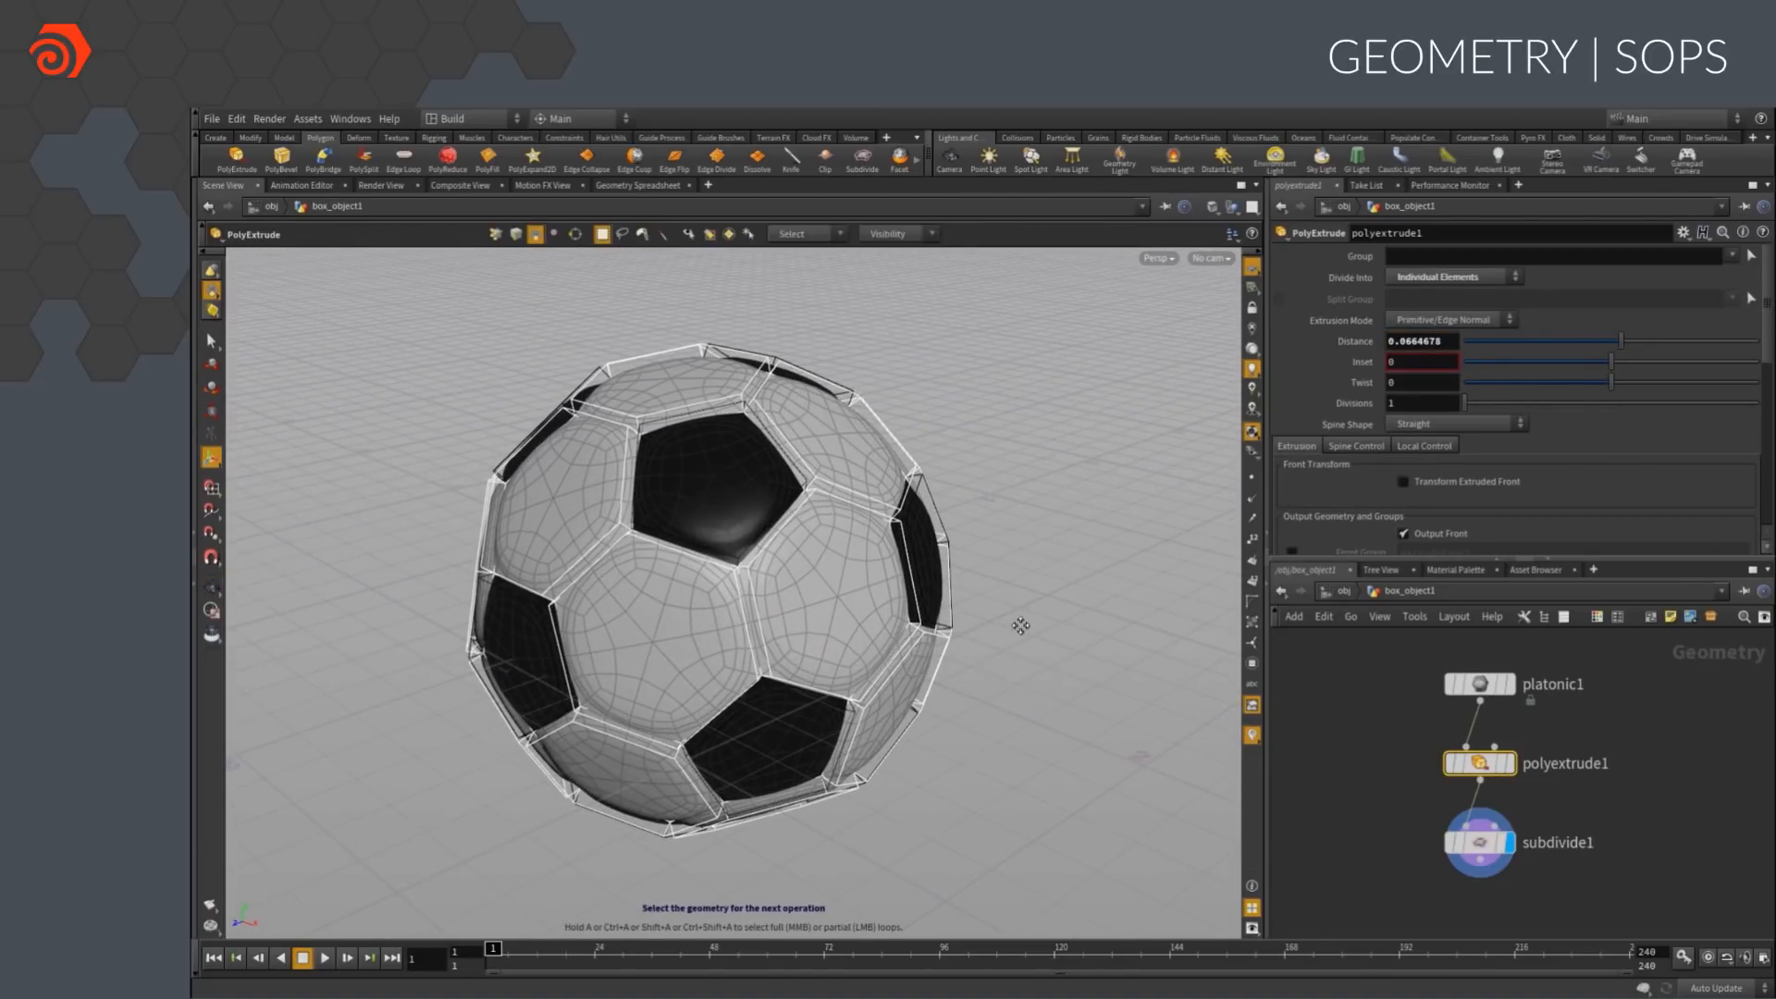
Duplicate the polyextrude and subdivide nodes as a second branch from the platonic node
{"action": "left_click_drag", "start_coordinate": [1541, 906], "coordinate": [1364, 762]}
{"action": "left_click", "coordinate": [1410, 790]}
{"action": "left_click_drag", "start_coordinate": [1457, 856], "coordinate": [1601, 775]}
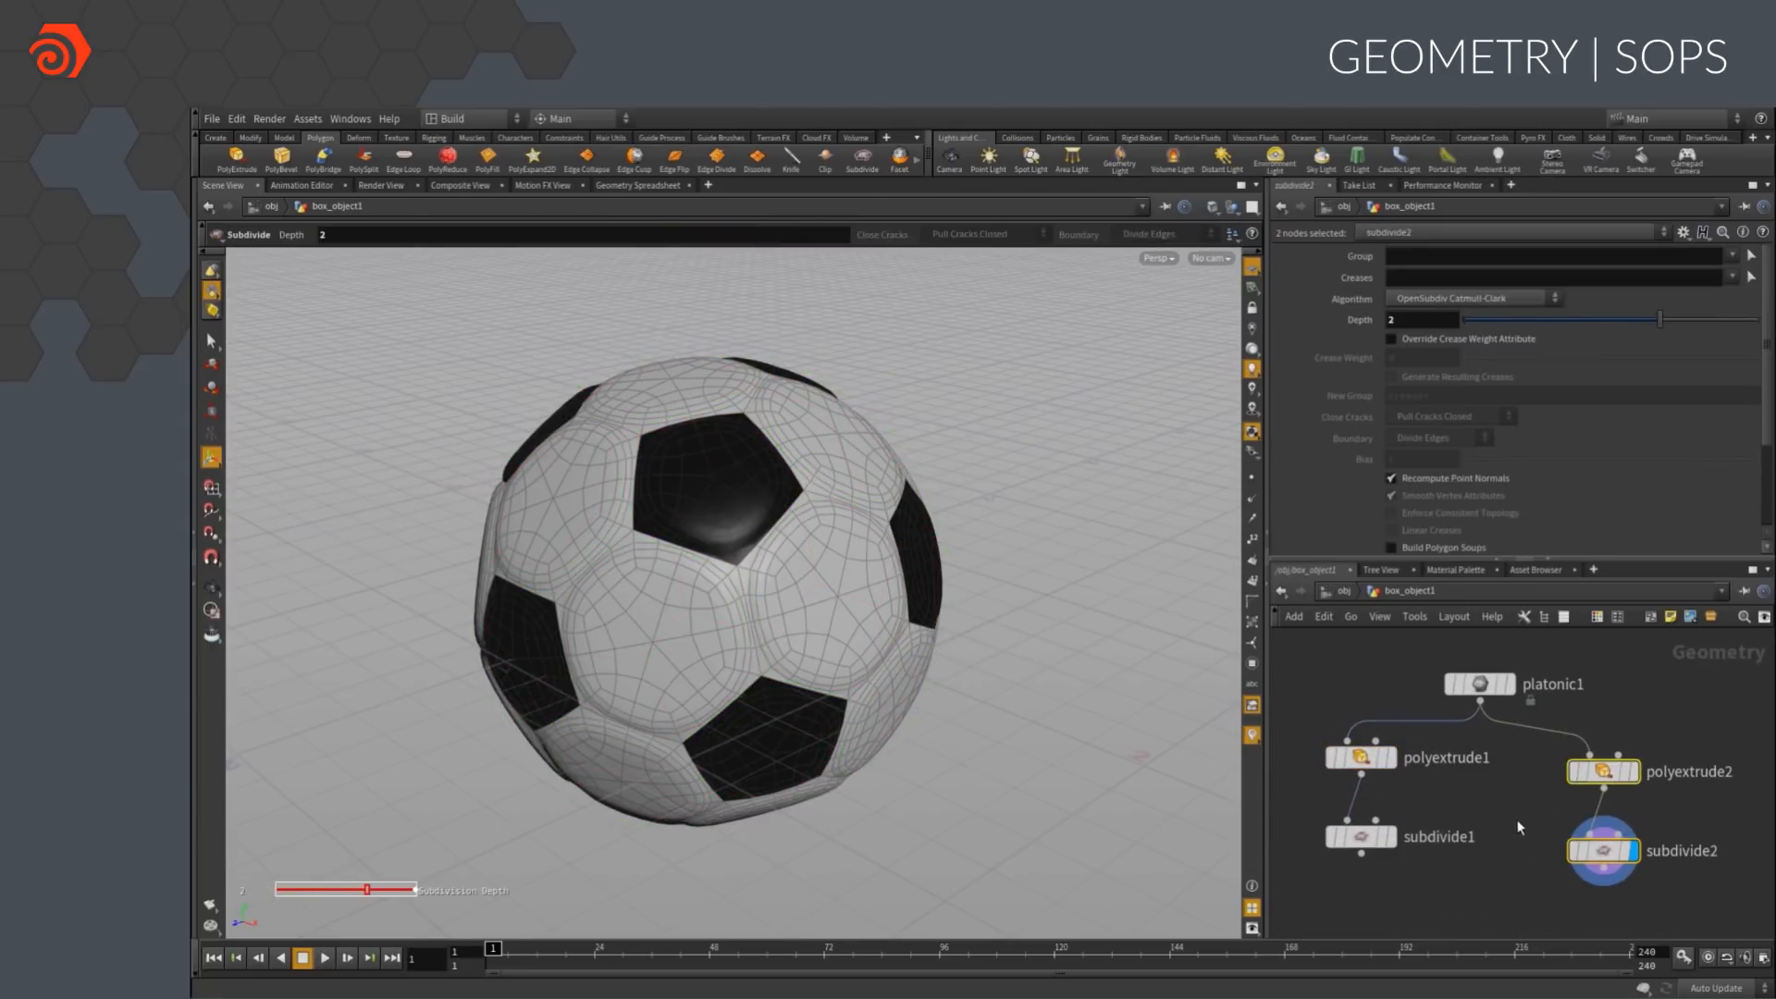
Rewire the second branch so subdivide2 comes before polyextrude2, and display subdivide2
{"action": "middle_click_drag", "start_coordinate": [1521, 824], "coordinate": [1446, 767]}
{"action": "left_click", "coordinate": [1552, 854]}
{"action": "mouse_move", "coordinate": [1538, 800]}
{"action": "left_mouse_down"}
{"action": "mouse_move", "coordinate": [1636, 828]}
{"action": "mouse_move", "coordinate": [1482, 680]}
{"action": "mouse_move", "coordinate": [1562, 807]}
{"action": "left_mouse_up"}
{"action": "left_click_drag", "start_coordinate": [1478, 702], "coordinate": [1494, 704]}
{"action": "key", "text": "r"}
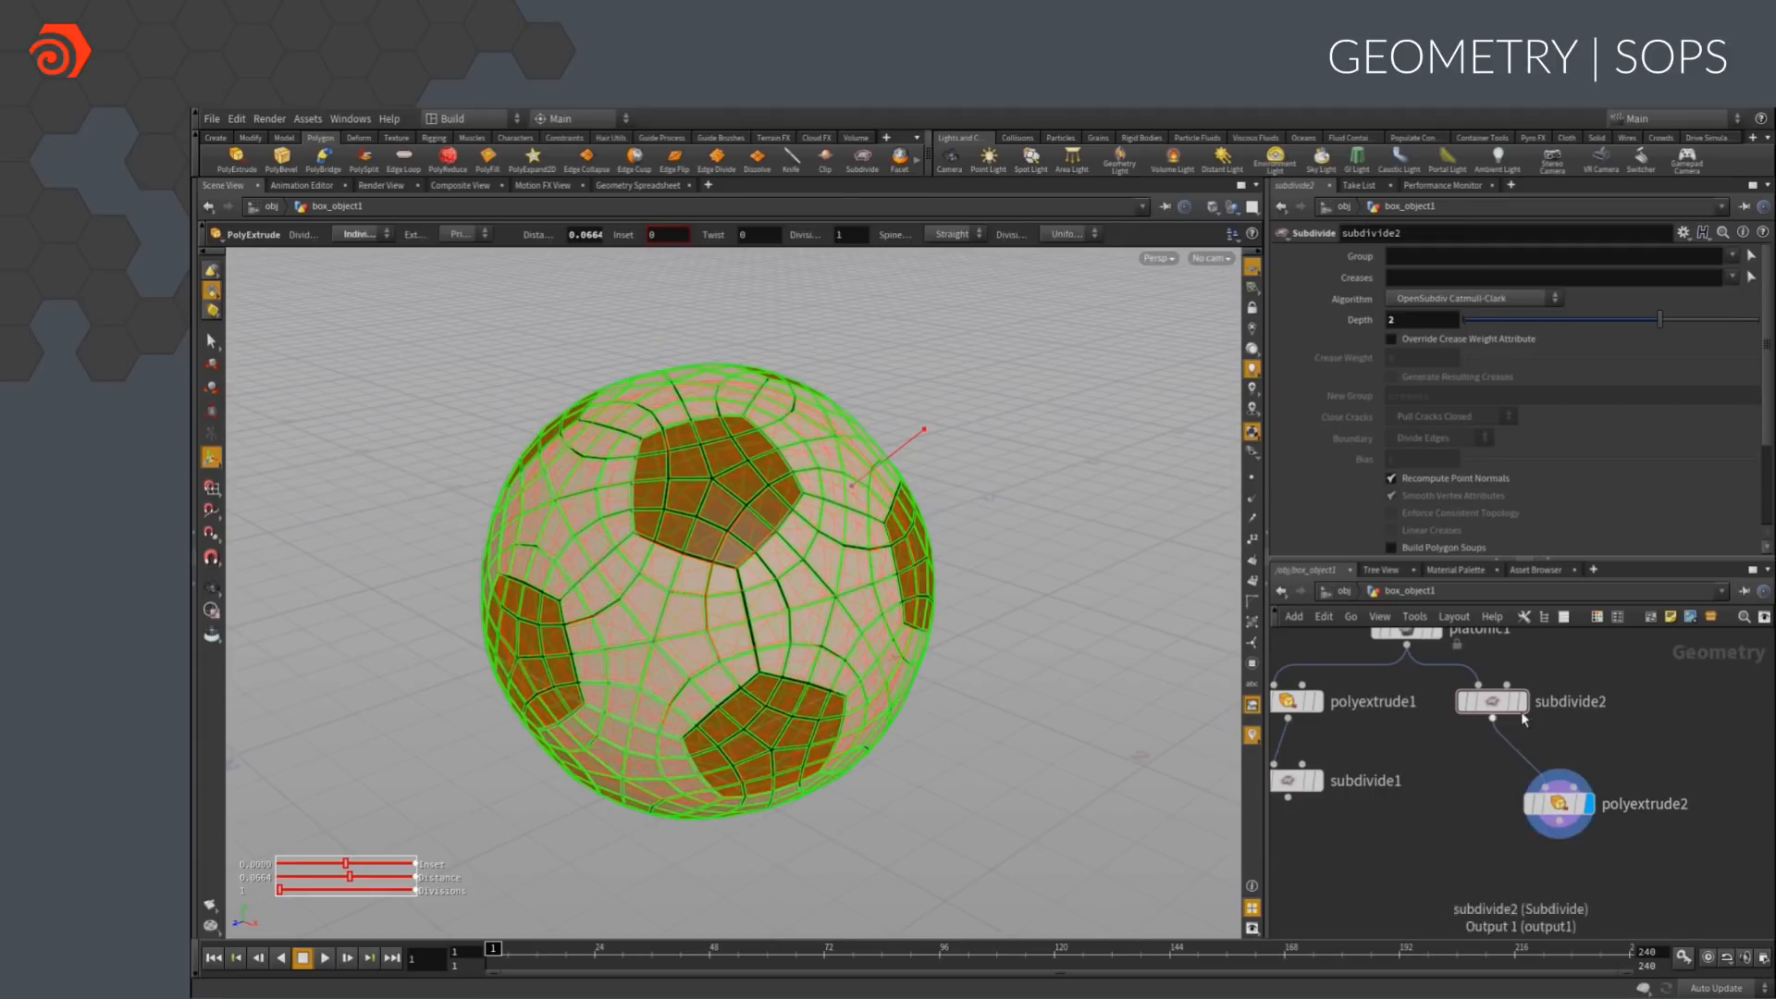
{"action": "key", "text": "r"}
{"action": "left_click_drag", "start_coordinate": [1120, 673], "coordinate": [1201, 713]}
{"action": "key", "text": "Return"}
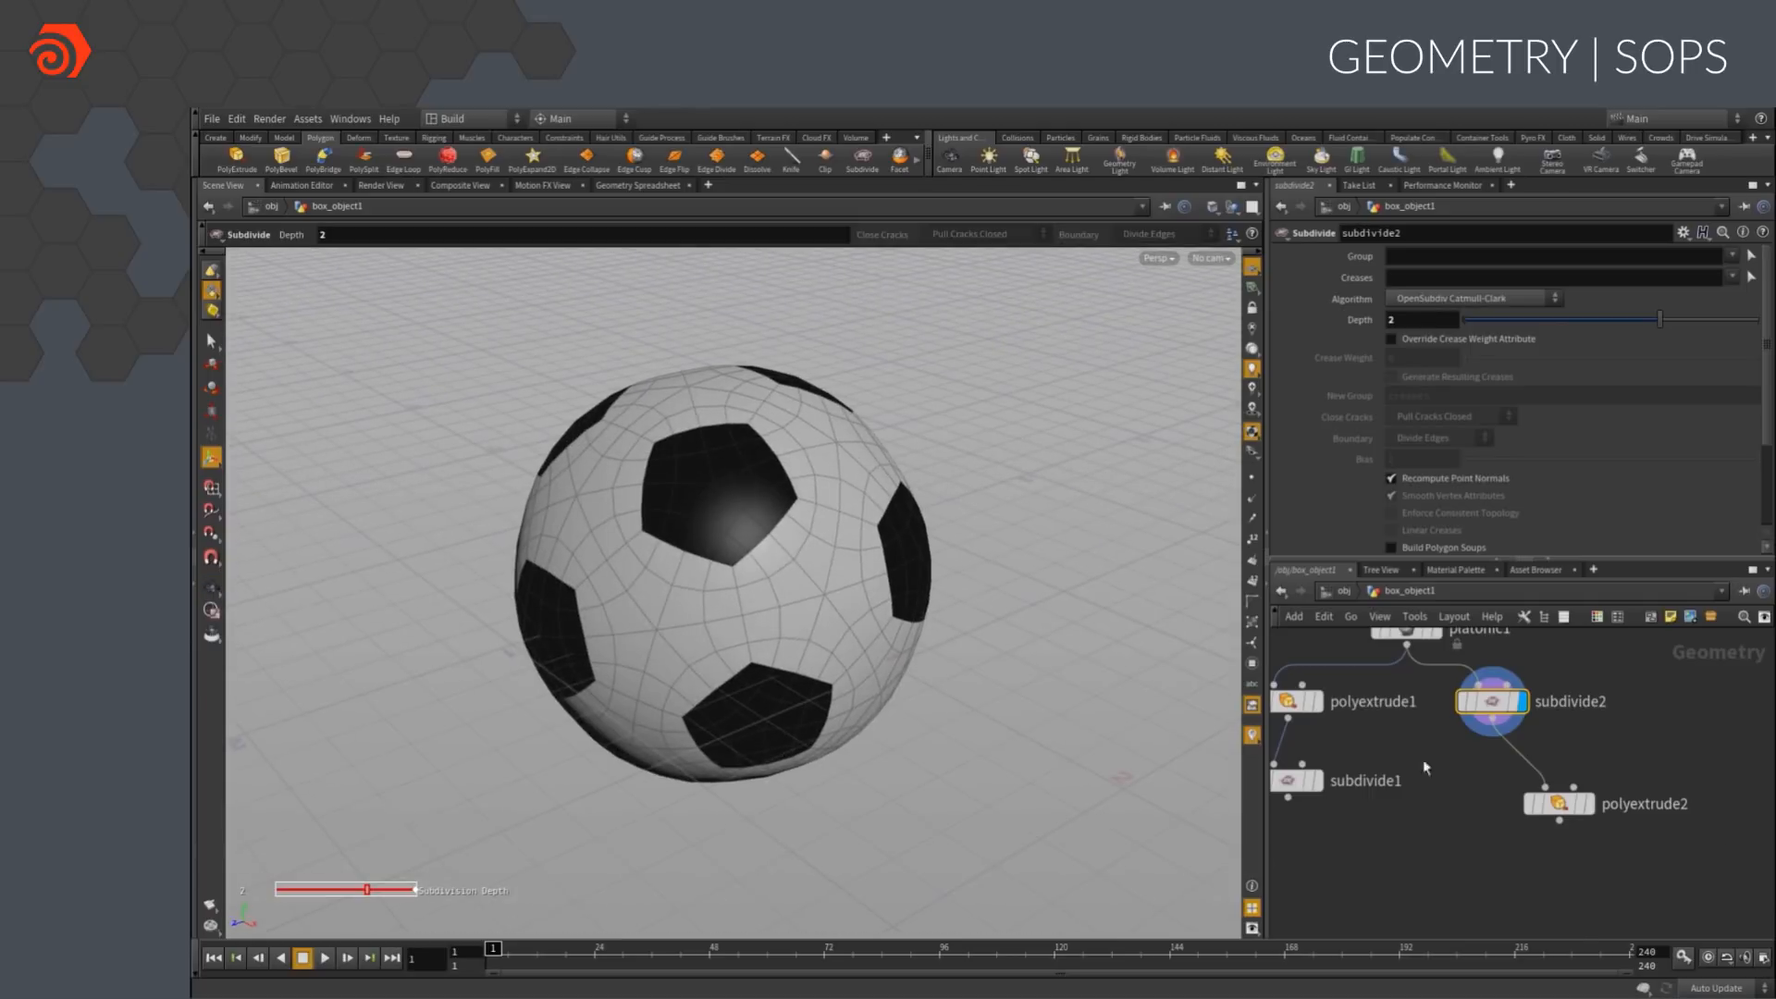
Insert a Ray node between subdivide2 and polyextrude2
{"action": "key", "text": "Tab"}
{"action": "type", "text": "ray"}
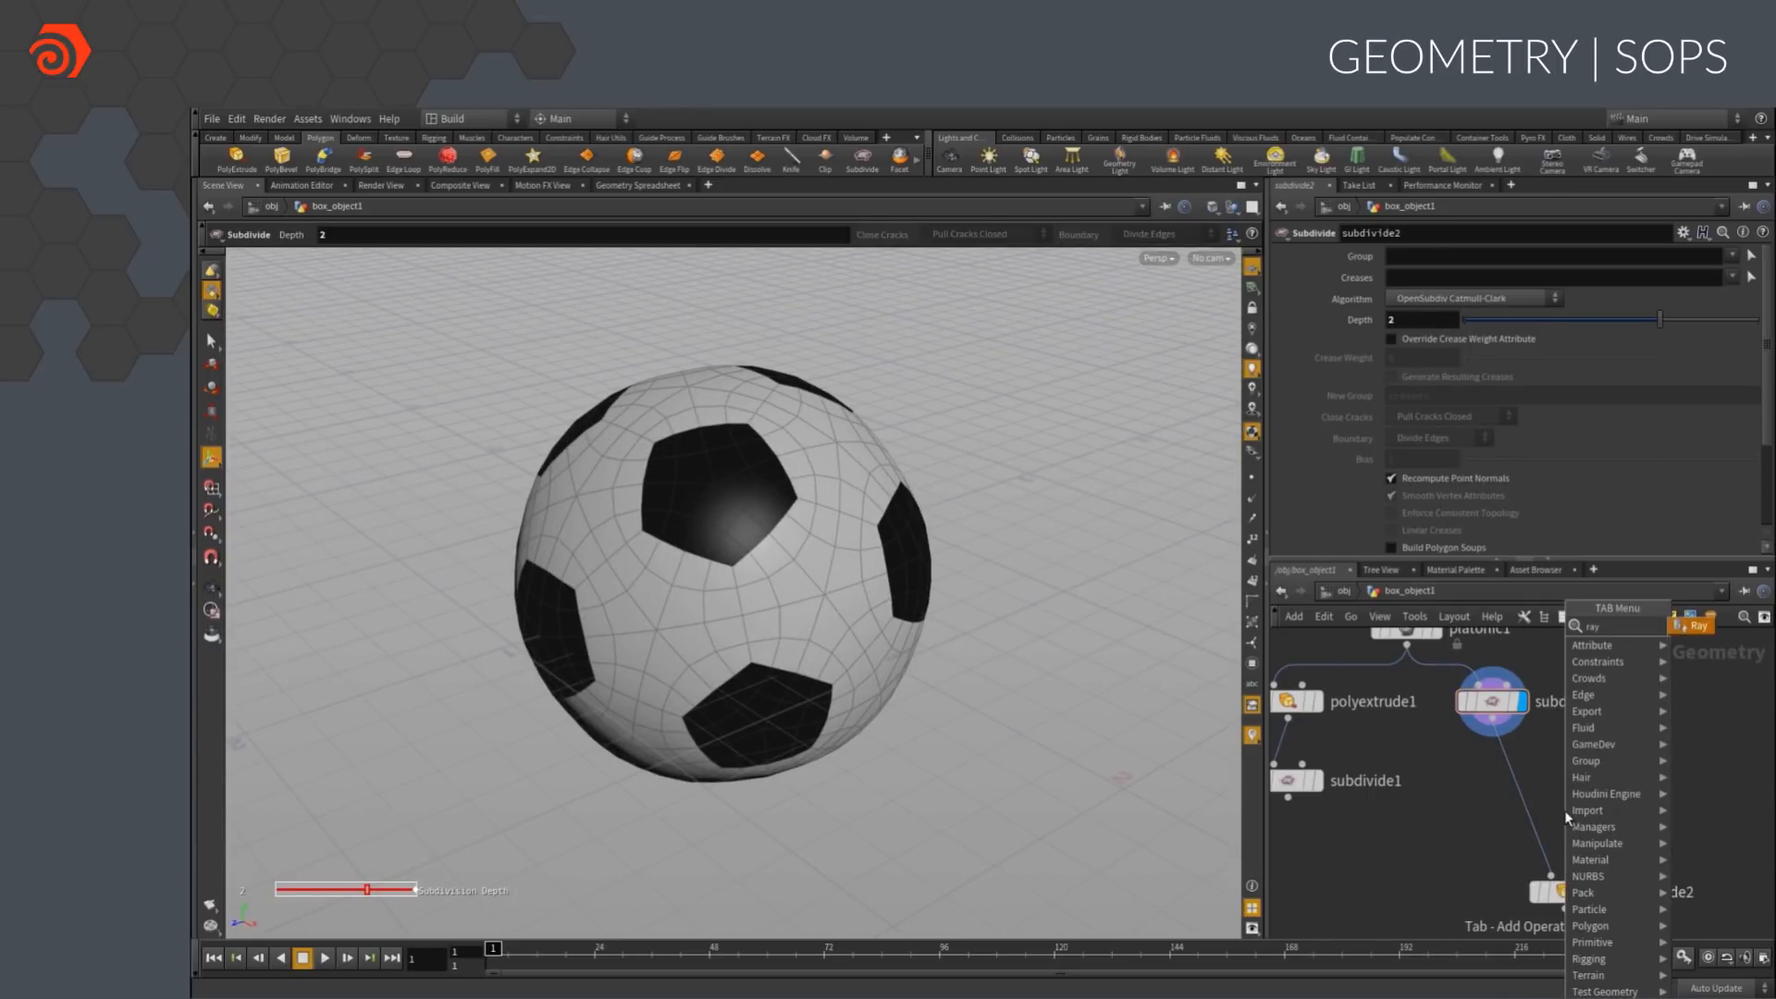
{"action": "key", "text": "Return"}
{"action": "left_click", "coordinate": [1522, 781]}
Add a Sphere node, wire it into the Ray node's second input, and display the Ray result
{"action": "left_click", "coordinate": [1627, 744]}
{"action": "key", "text": "Tab"}
{"action": "type", "text": "sphere"}
{"action": "key", "text": "Return"}
{"action": "left_click", "coordinate": [1627, 744]}
{"action": "key", "text": "Tab"}
{"action": "type", "text": "sphere"}
{"action": "key", "text": "Return"}
{"action": "left_click", "coordinate": [1654, 752]}
{"action": "left_click_drag", "start_coordinate": [1654, 751], "coordinate": [1533, 788]}
{"action": "left_click", "coordinate": [1522, 782]}
{"action": "left_click_drag", "start_coordinate": [852, 663], "coordinate": [888, 646], "text": "alt"}
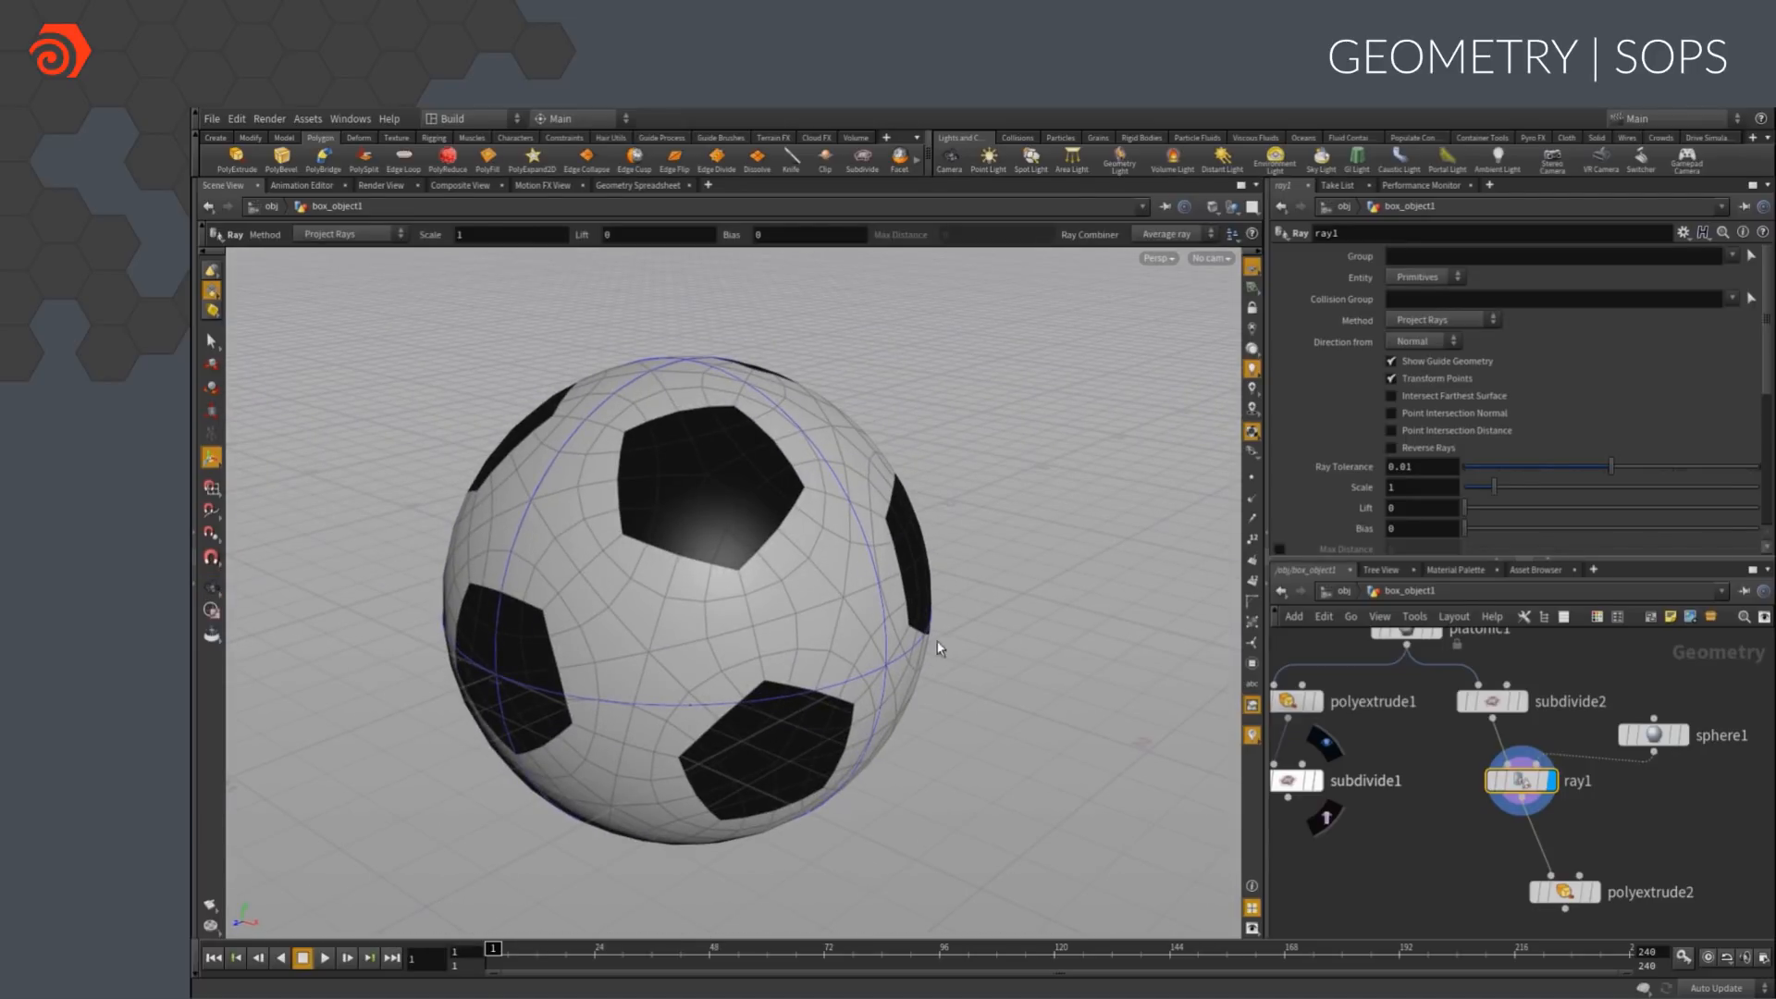
Display polyextrude2 and set its Divide Into option to Connected Components
{"action": "left_click", "coordinate": [1592, 892]}
{"action": "left_click", "coordinate": [1564, 892]}
{"action": "left_click", "coordinate": [1449, 277]}
{"action": "left_click", "coordinate": [1445, 298]}
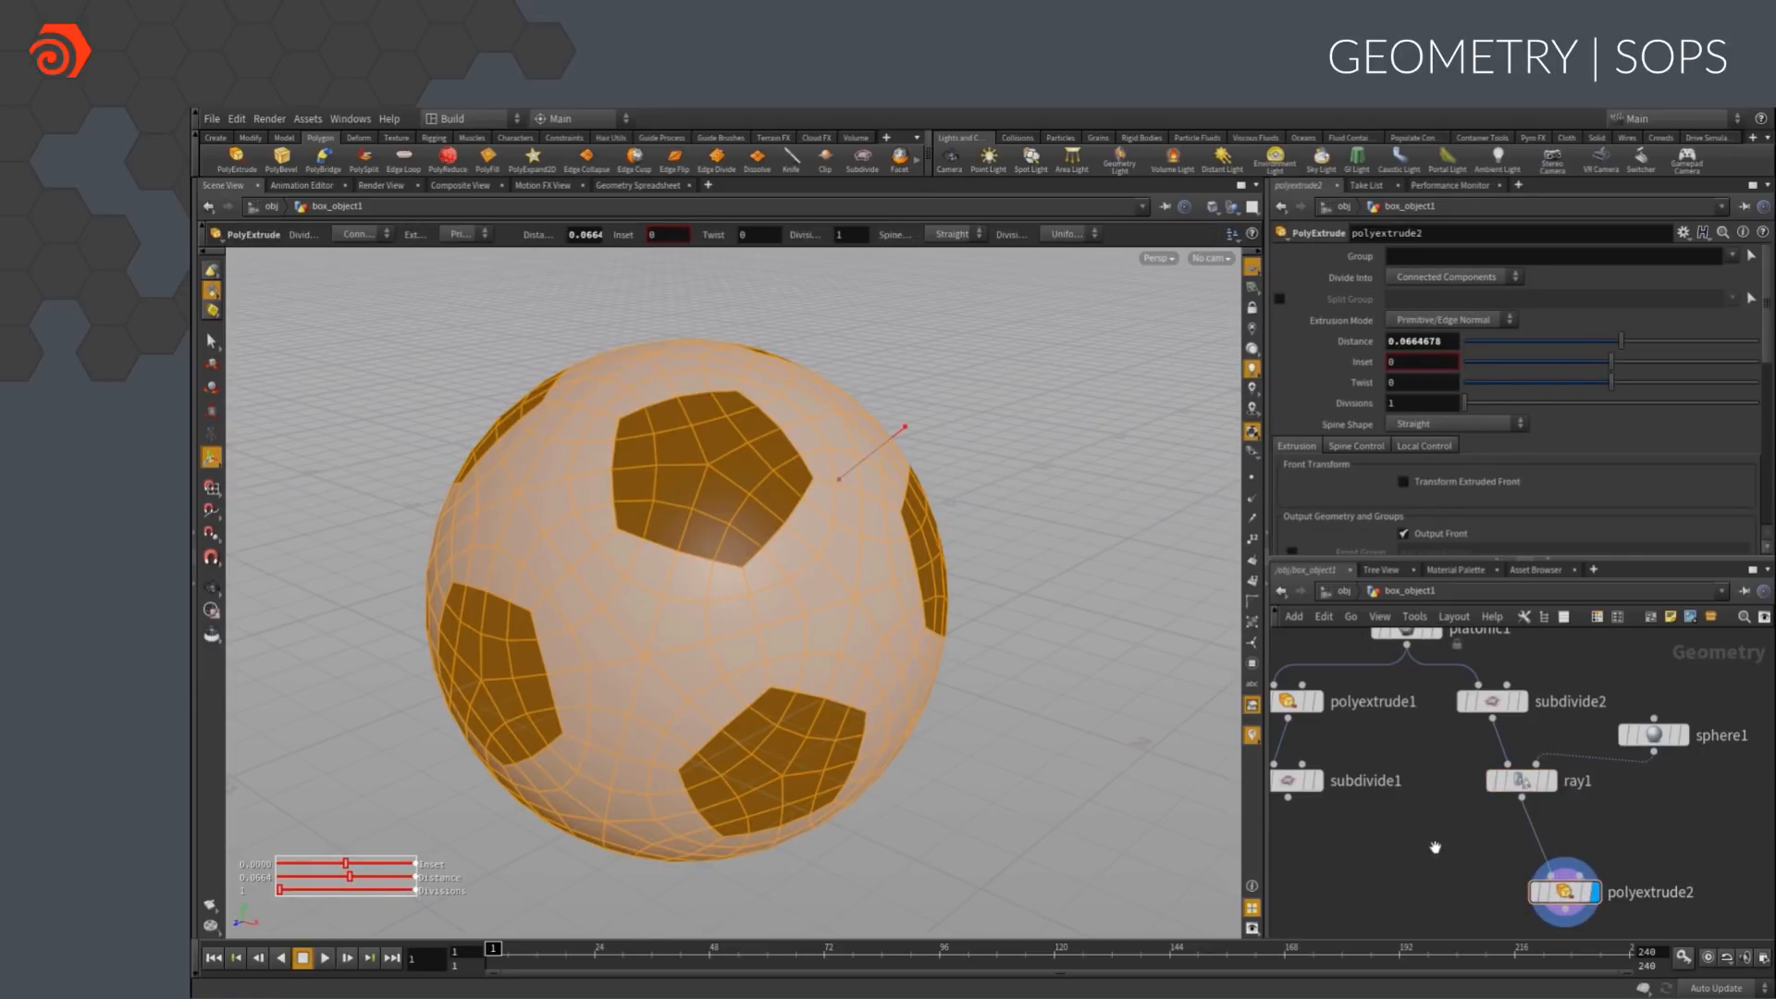
Insert an Attribute Create node between the platonic node and subdivide2
{"action": "scroll", "coordinate": [1438, 851], "scroll_direction": "down", "scroll_amount": 5}
{"action": "left_click_drag", "start_coordinate": [1597, 737], "coordinate": [1455, 709]}
{"action": "left_click", "coordinate": [1464, 651]}
{"action": "key", "text": "Tab"}
{"action": "type", "text": "attrib"}
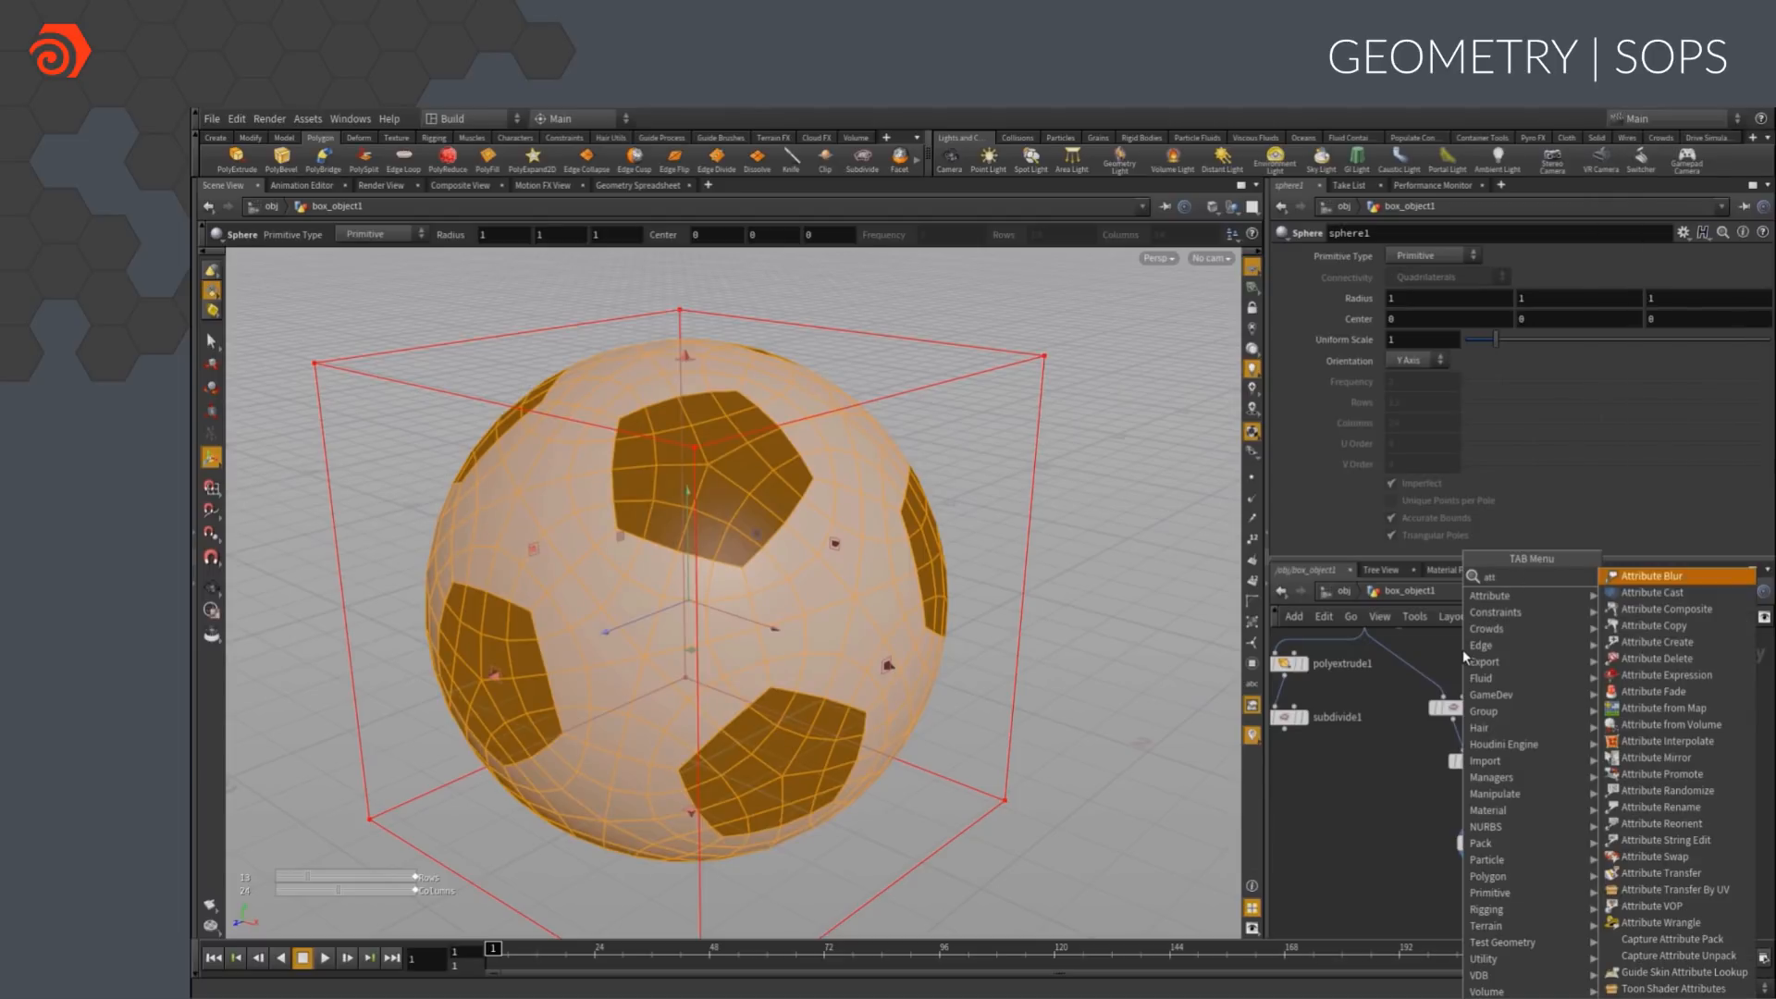
{"action": "key", "text": "Return"}
{"action": "left_click", "coordinate": [1411, 670]}
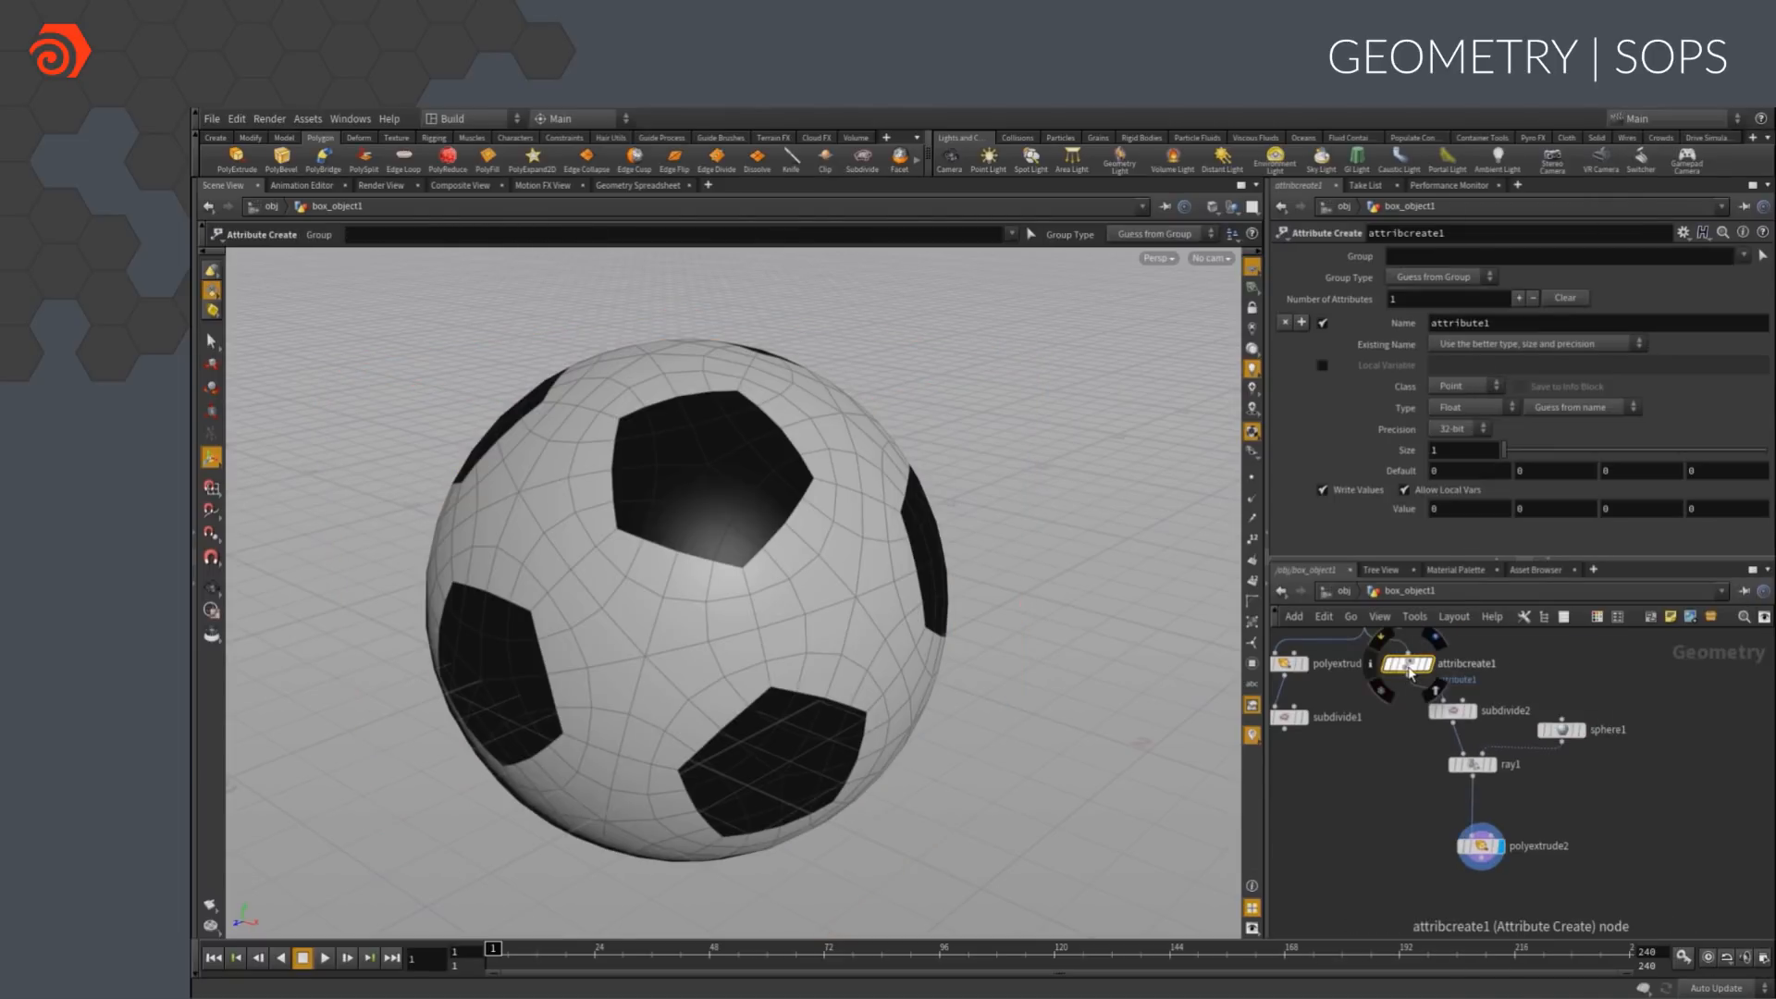
{"action": "double_click", "coordinate": [1471, 323]}
{"action": "type", "text": "patches"}
{"action": "left_click", "coordinate": [1432, 508]}
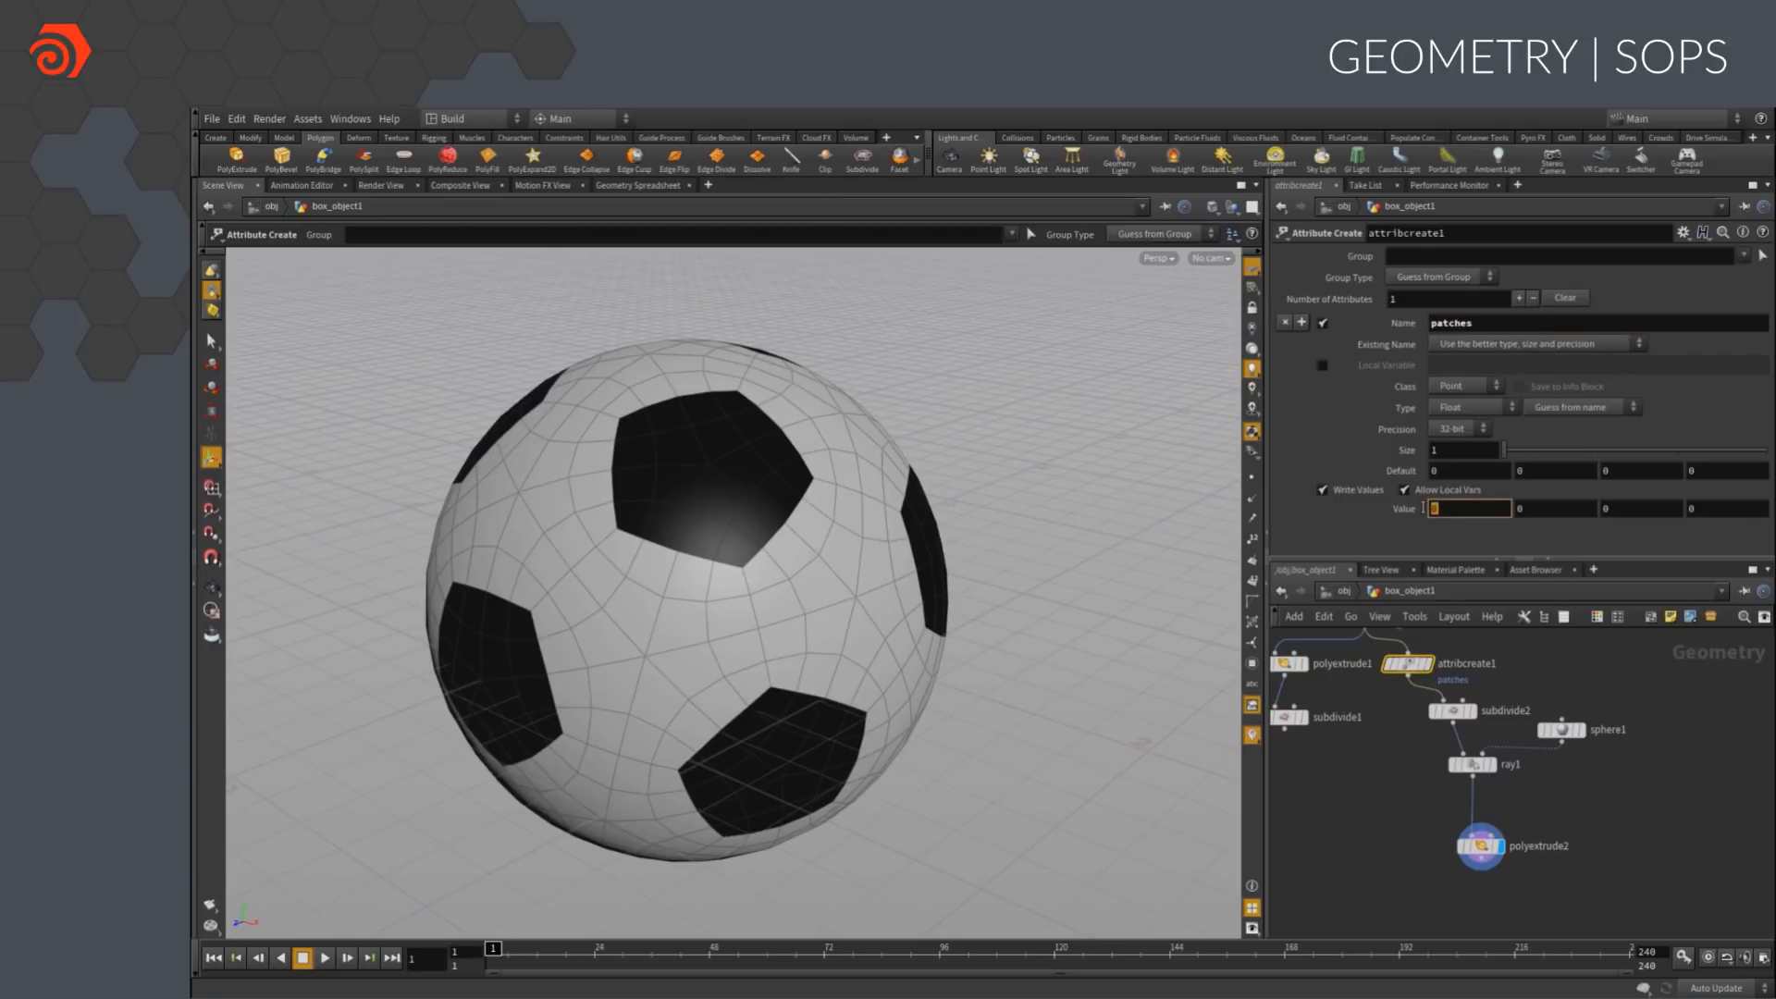
{"action": "type", "text": "@pri"}
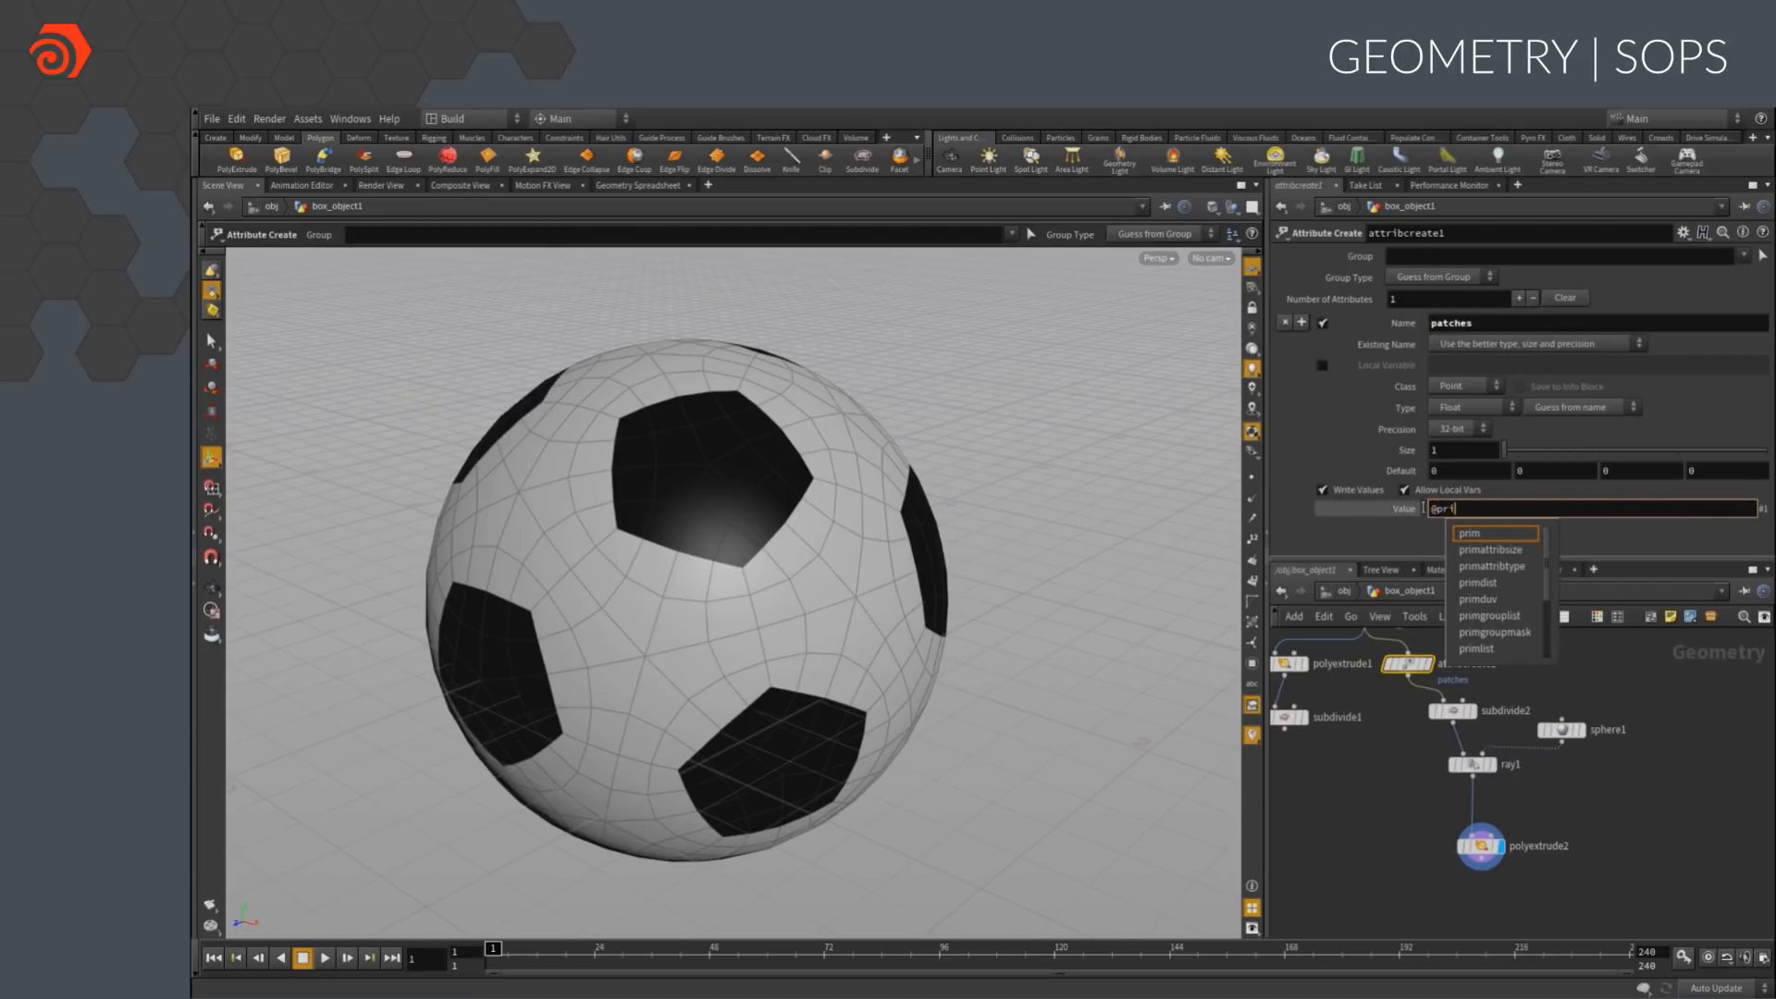
{"action": "type", "text": "mnum"}
{"action": "key", "text": "Return"}
{"action": "left_click", "coordinate": [1445, 385]}
{"action": "left_click", "coordinate": [1458, 409]}
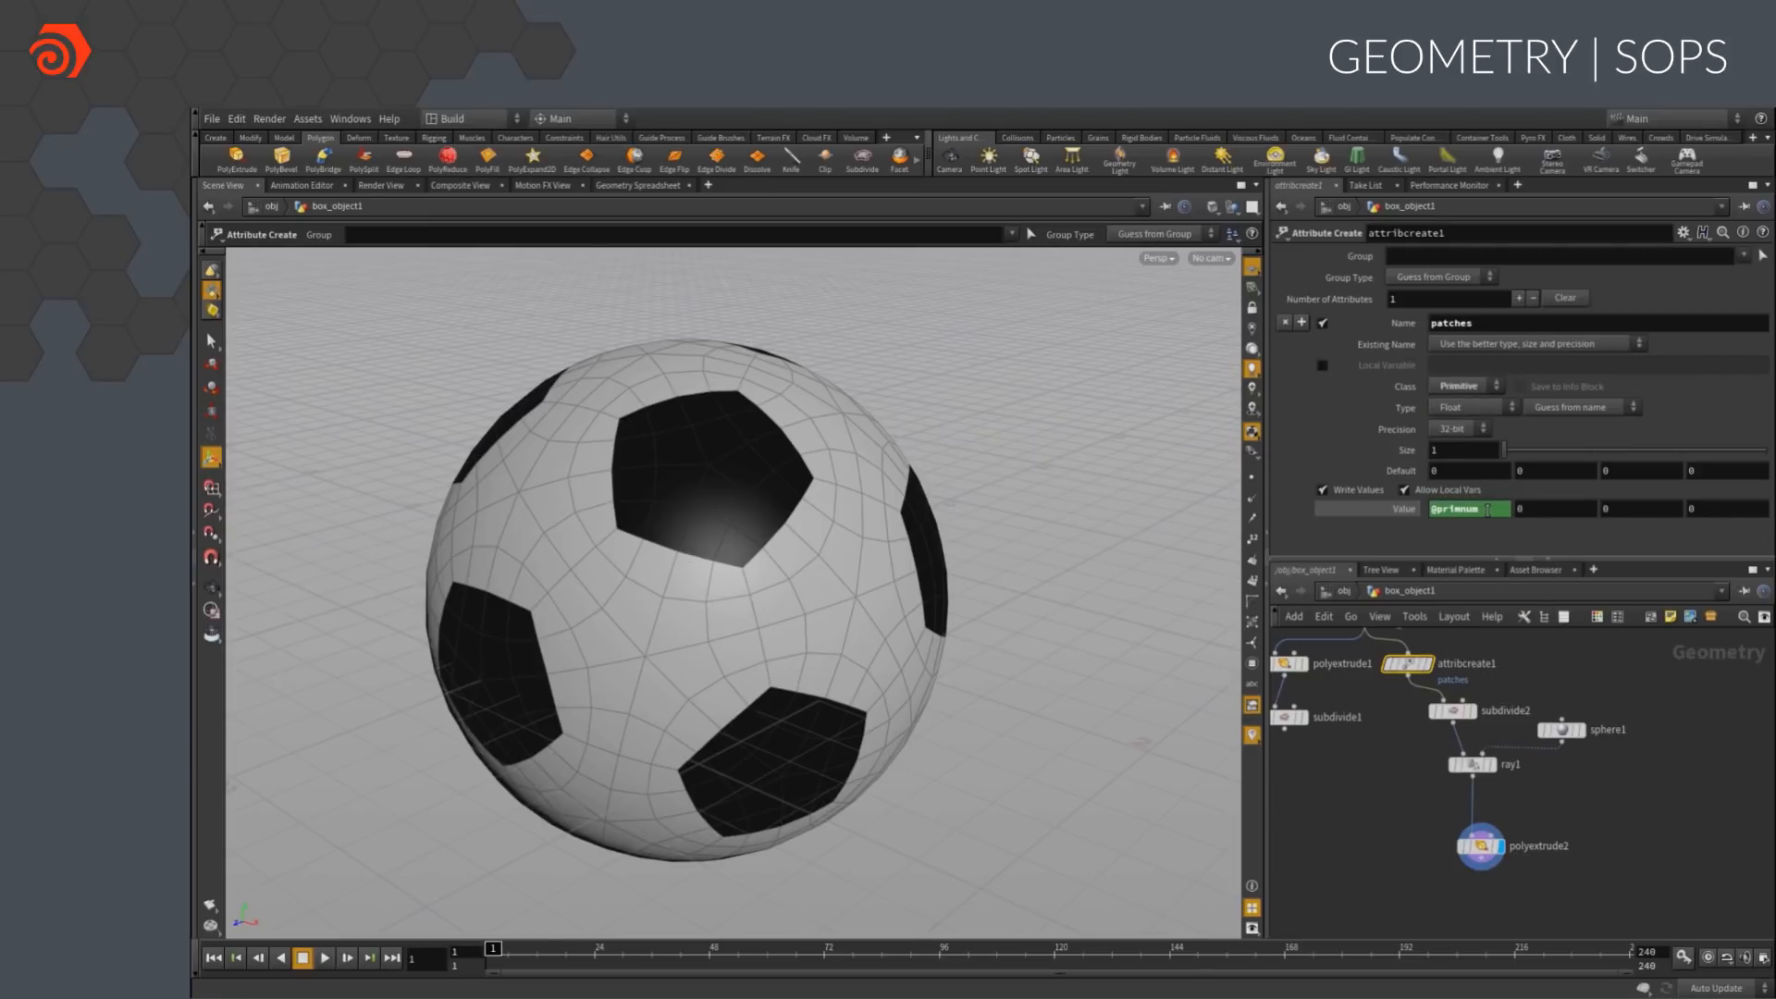
Create a marker visualizer named Patch_Marker, labelled Patch Marker, that displays the patches attribute
{"action": "left_click", "coordinate": [1472, 764]}
{"action": "right_click", "coordinate": [1253, 736]}
{"action": "left_click", "coordinate": [1412, 707]}
{"action": "left_click", "coordinate": [1436, 722]}
{"action": "left_click_drag", "start_coordinate": [1424, 549], "coordinate": [1309, 539]}
{"action": "type", "text": "Pat"}
{"action": "key", "text": "Tab"}
{"action": "type", "text": "P"}
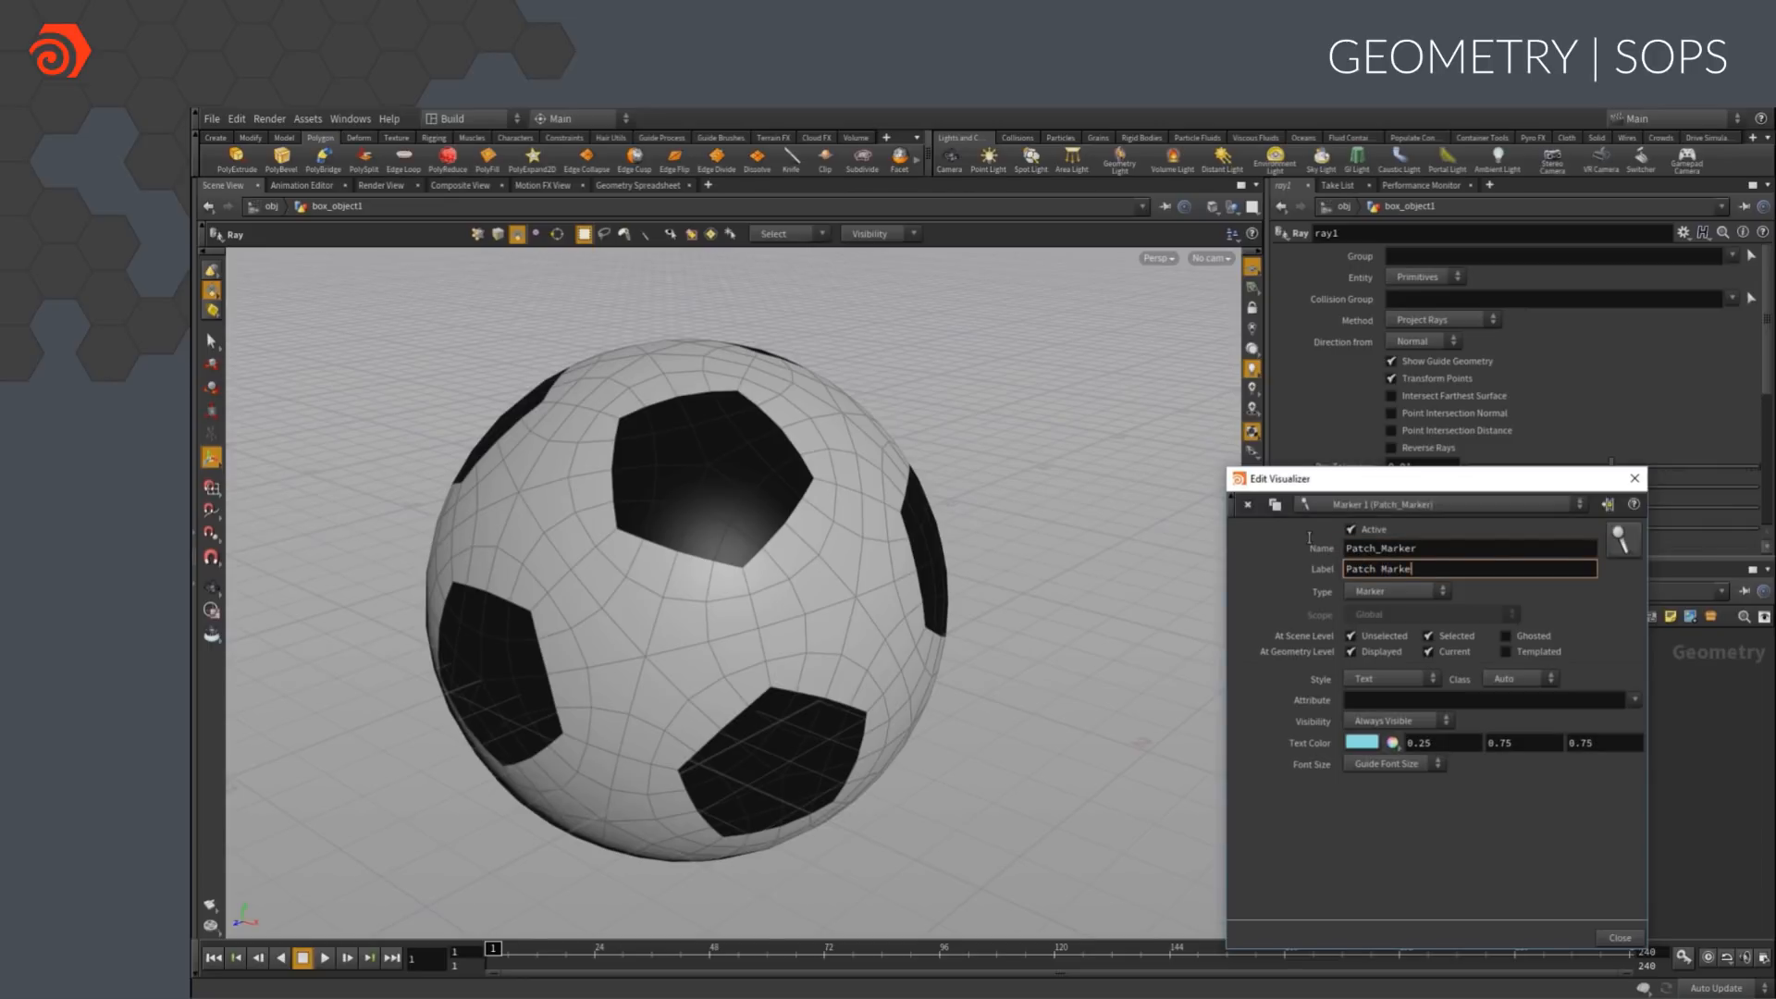
{"action": "left_click", "coordinate": [1381, 700]}
{"action": "type", "text": "patches"}
{"action": "key", "text": "Return"}
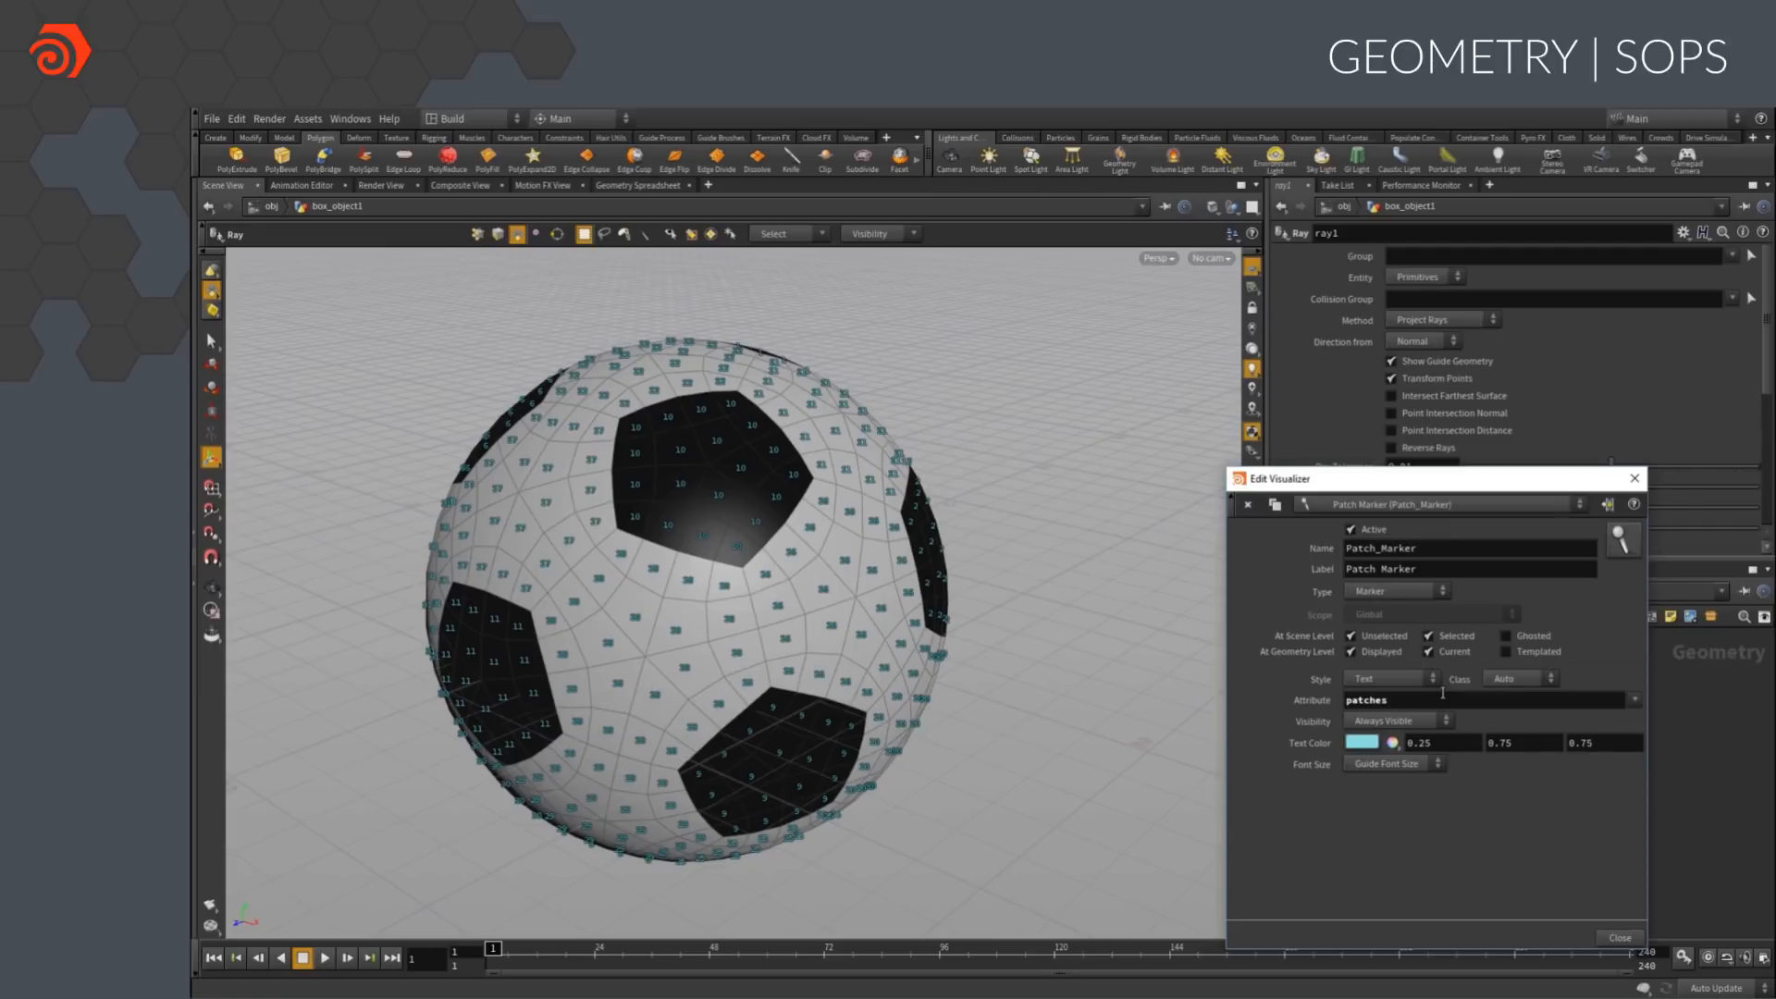
{"action": "left_click", "coordinate": [1635, 478]}
Compare the patch markers on attribcreate1 and ray1, and turn the marker visualizer off
{"action": "middle_click_drag", "start_coordinate": [1375, 708], "coordinate": [1394, 749]}
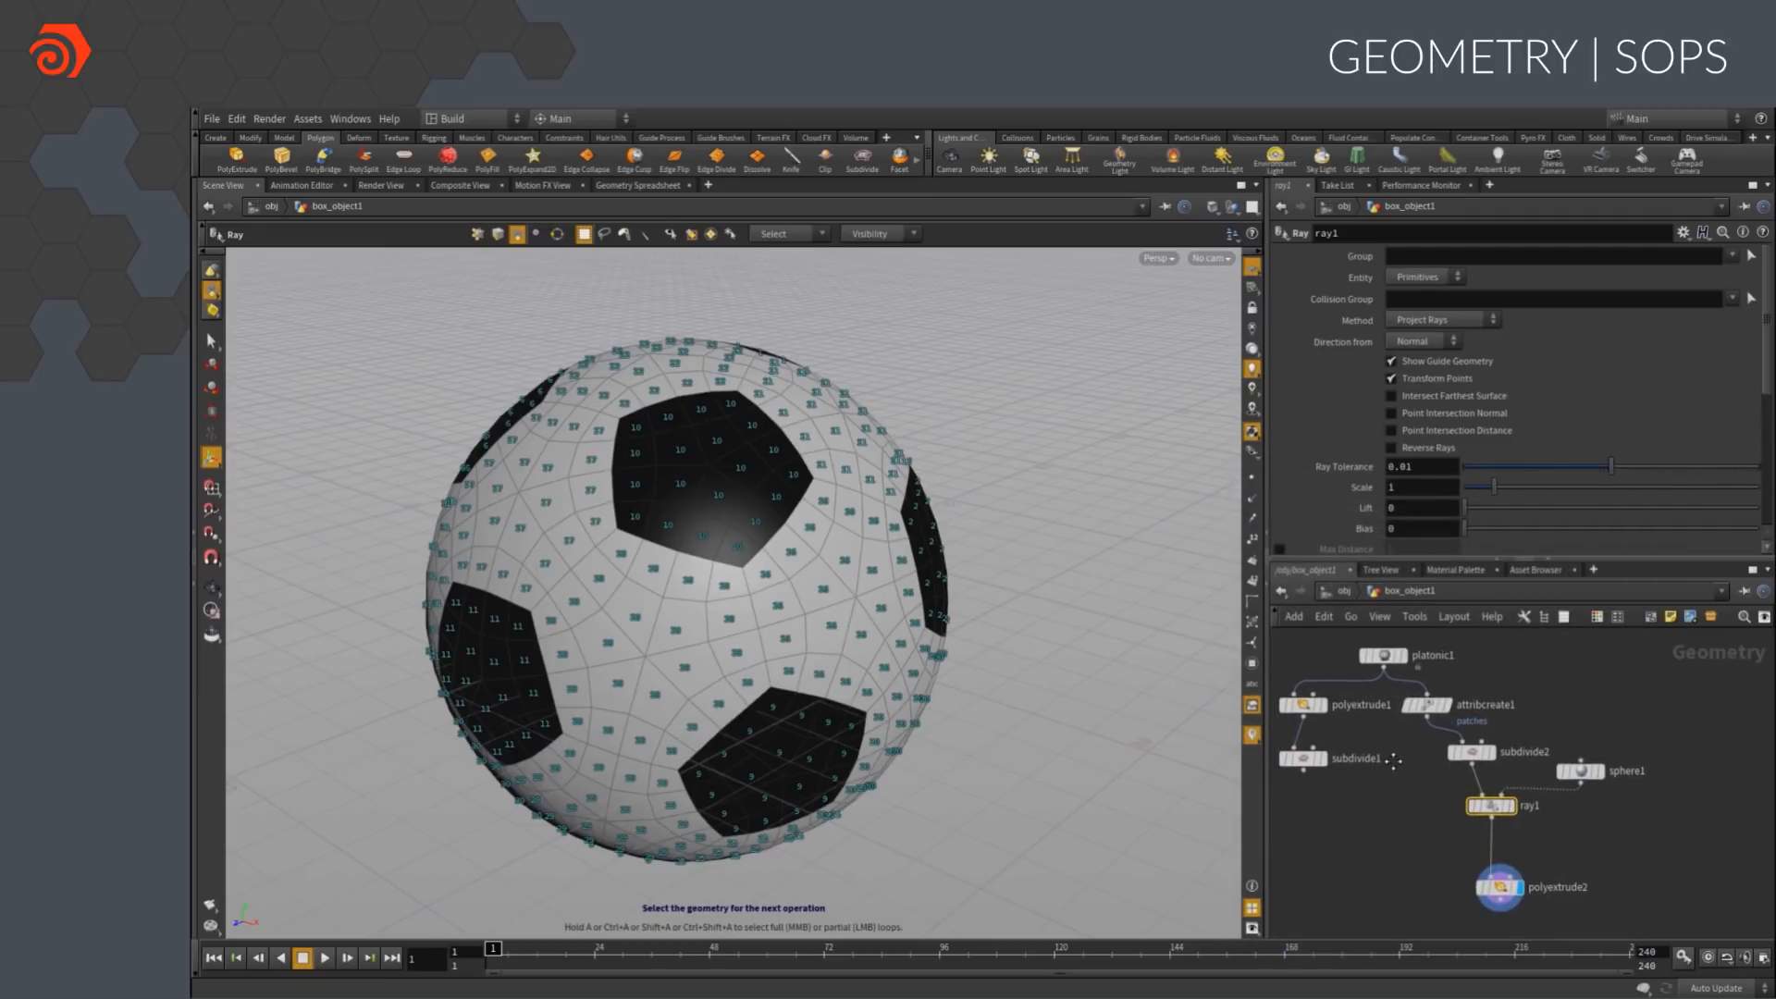
{"action": "left_click", "coordinate": [1454, 681]}
{"action": "left_click", "coordinate": [1428, 709]}
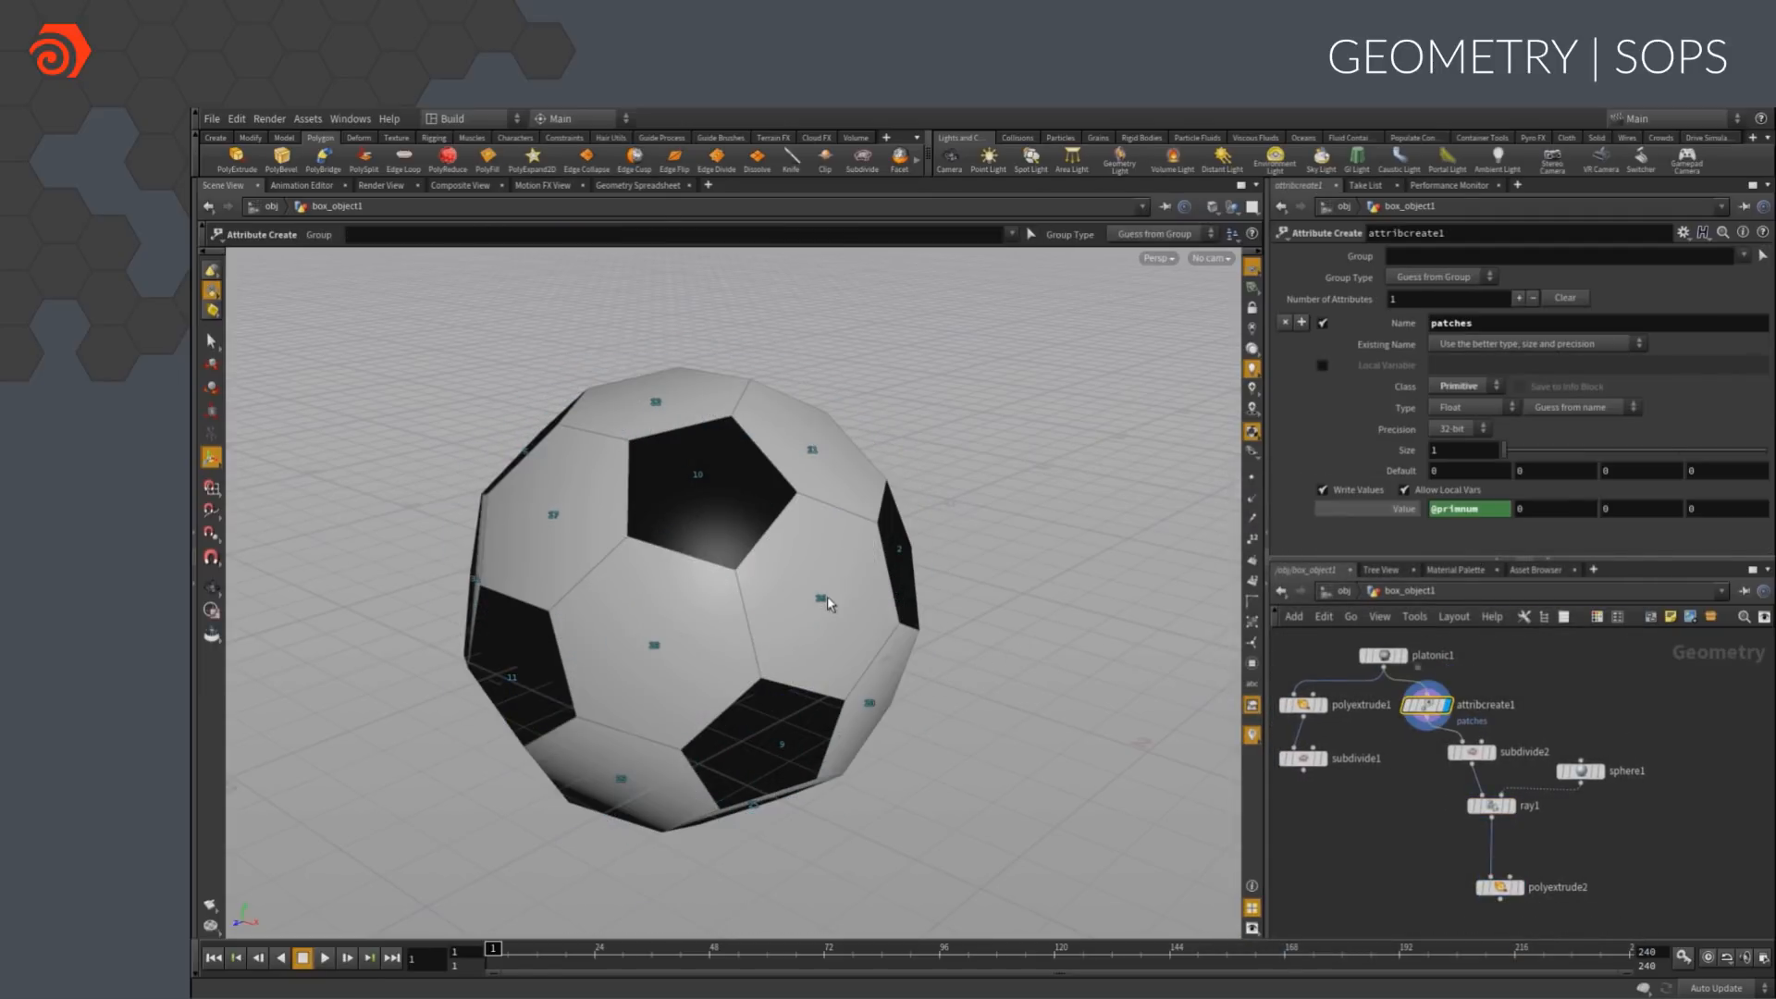
{"action": "left_click", "coordinate": [1491, 806]}
{"action": "left_click", "coordinate": [1511, 806]}
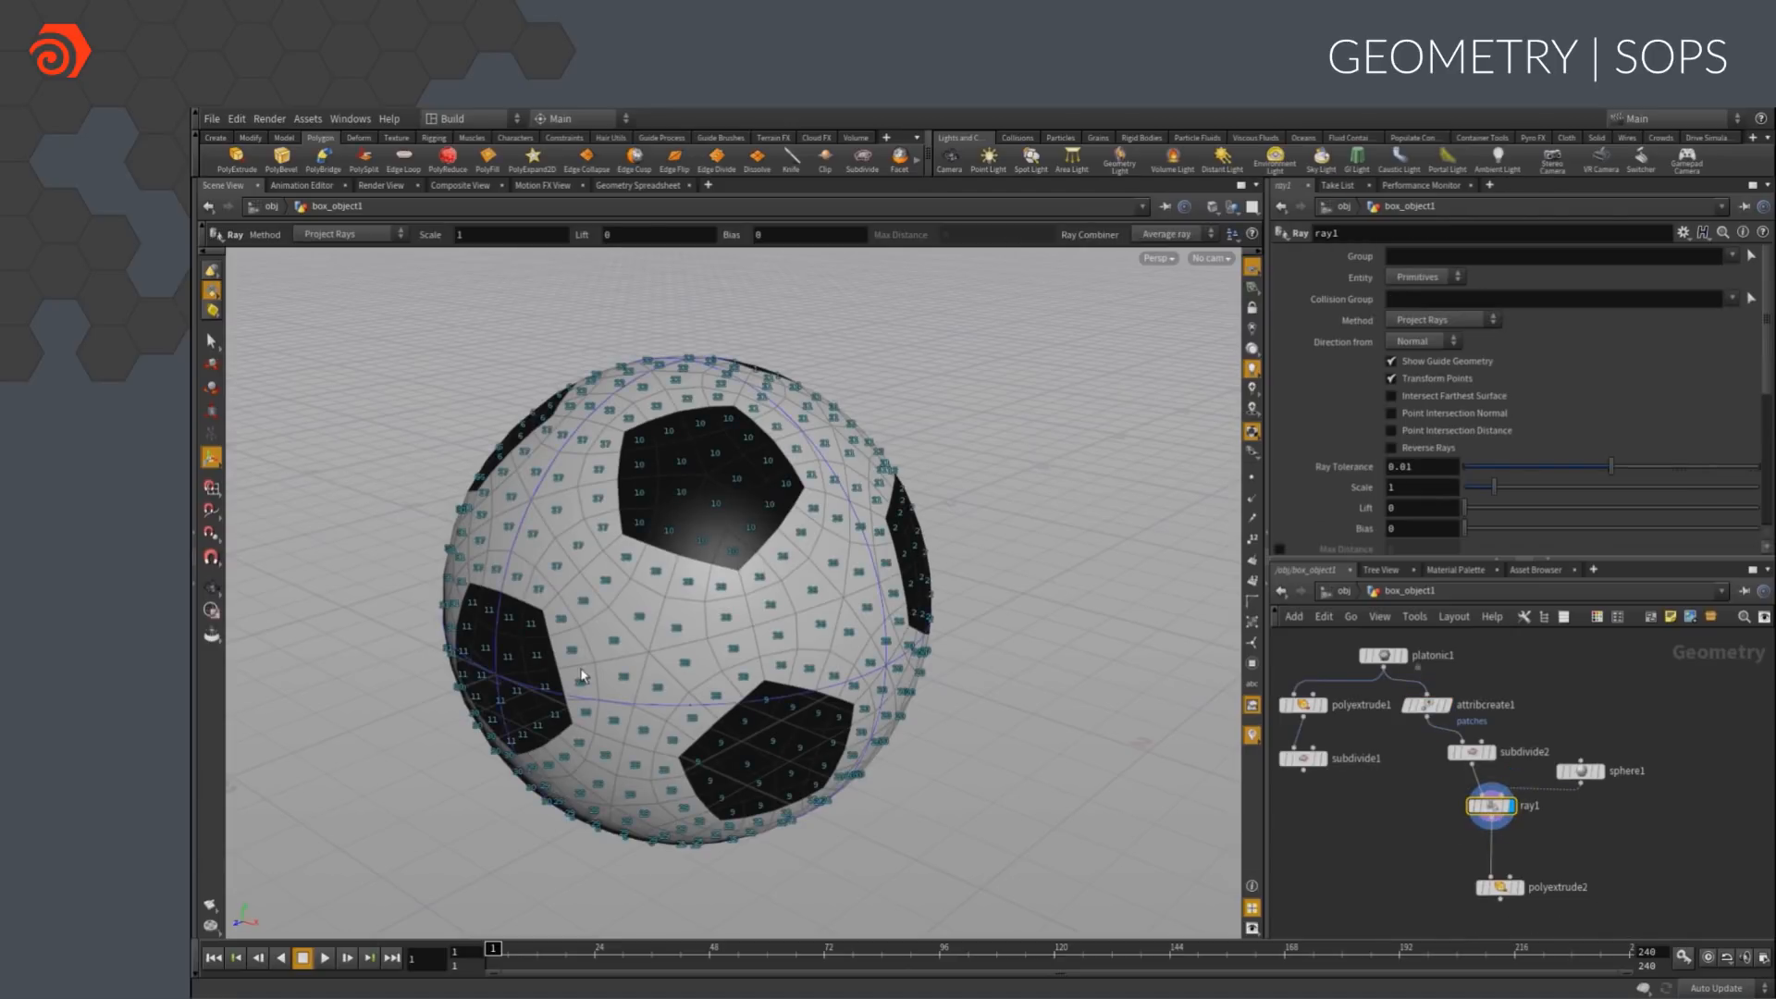
{"action": "scroll", "coordinate": [714, 592], "scroll_direction": "up", "scroll_amount": 5}
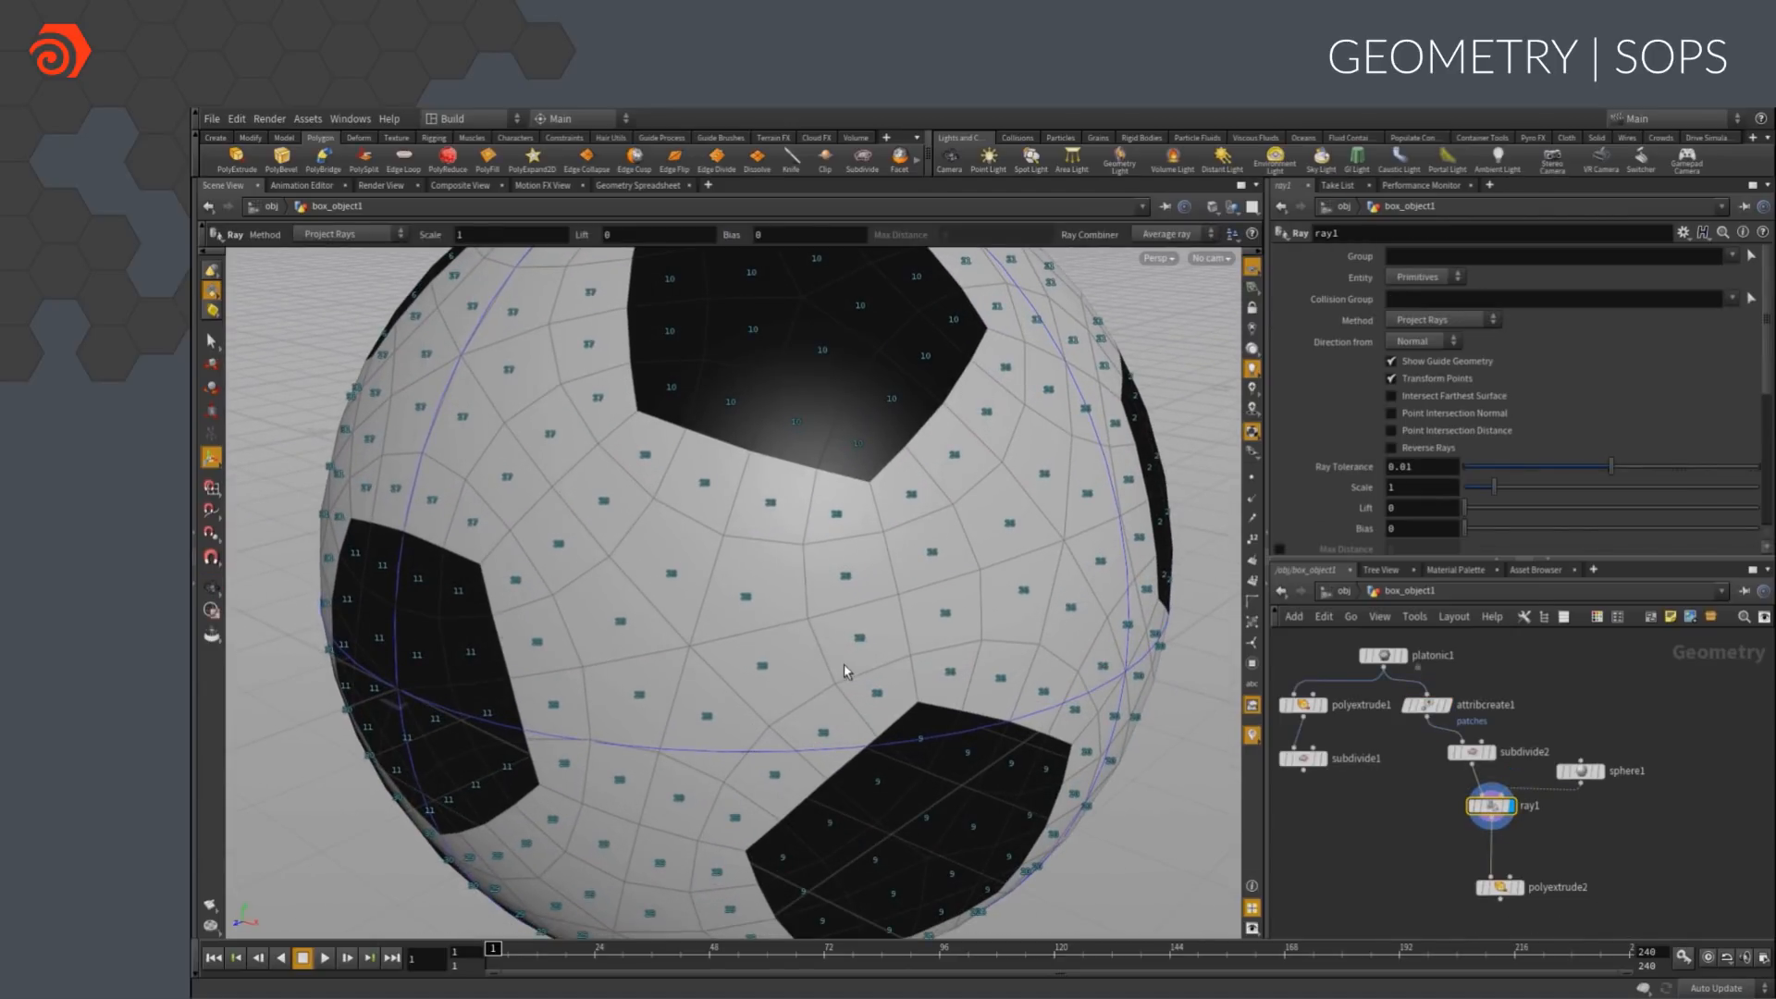
{"action": "scroll", "coordinate": [969, 684], "scroll_direction": "down", "scroll_amount": 5}
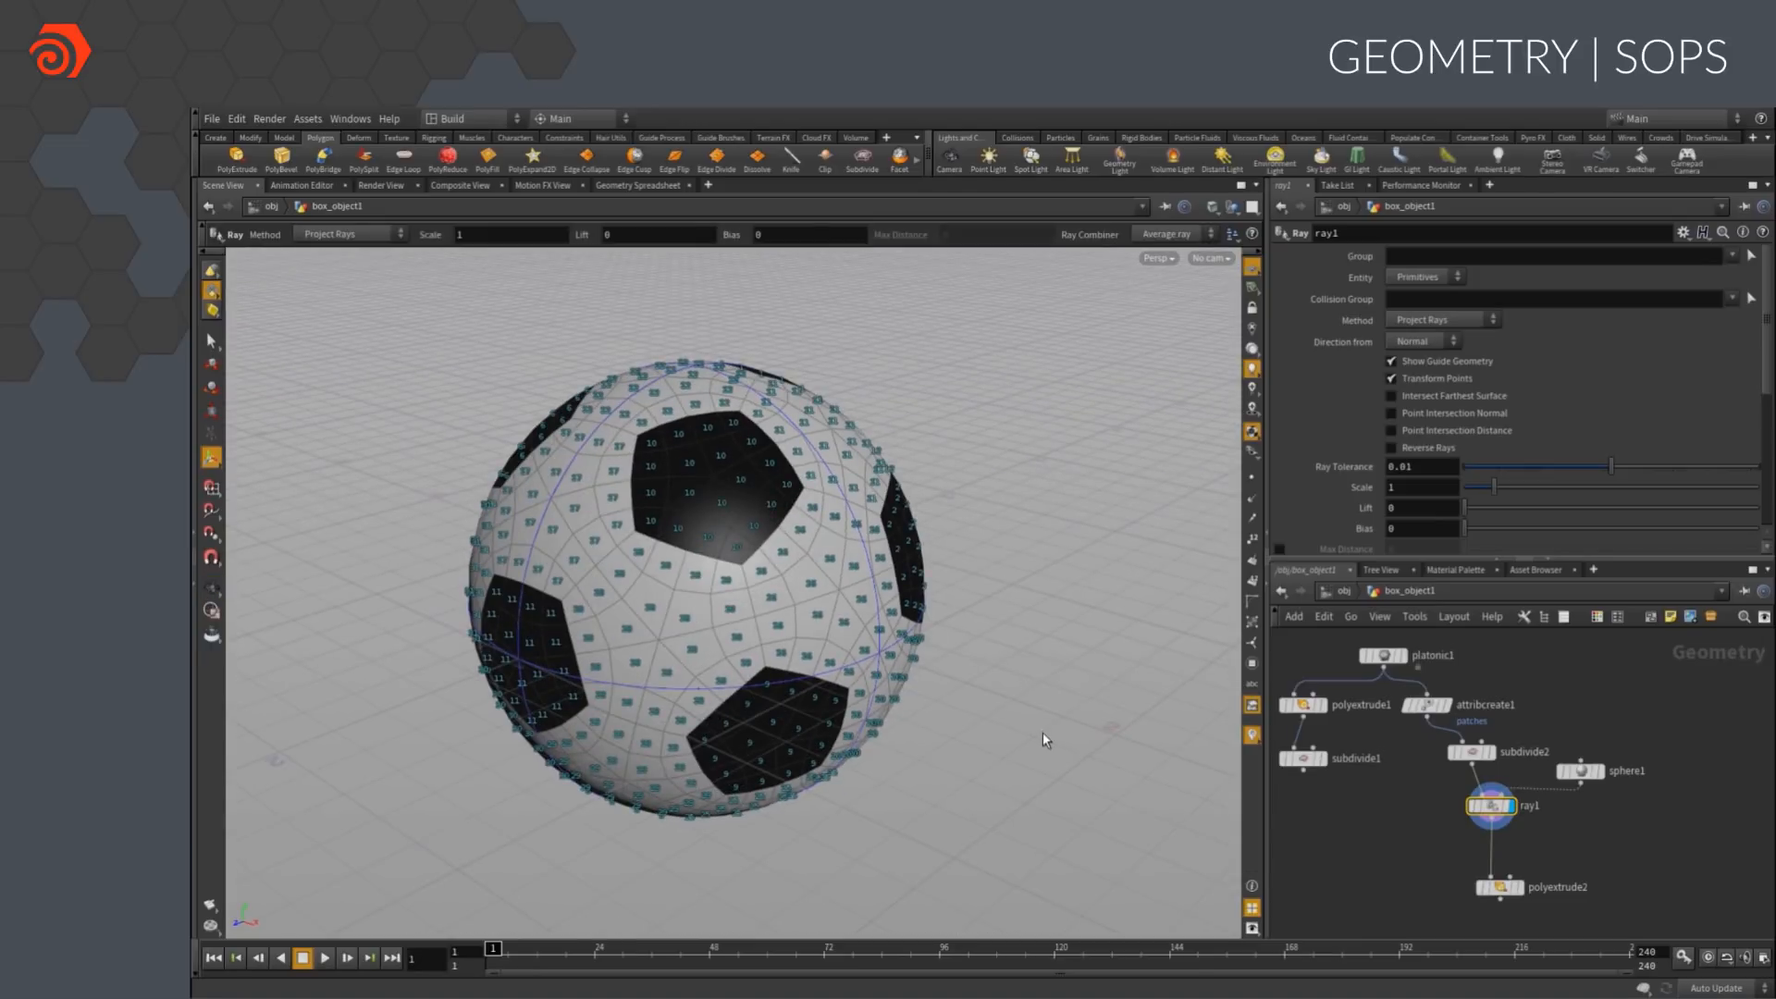
{"action": "middle_click_drag", "start_coordinate": [1578, 844], "coordinate": [1542, 768]}
{"action": "left_click", "coordinate": [1251, 735]}
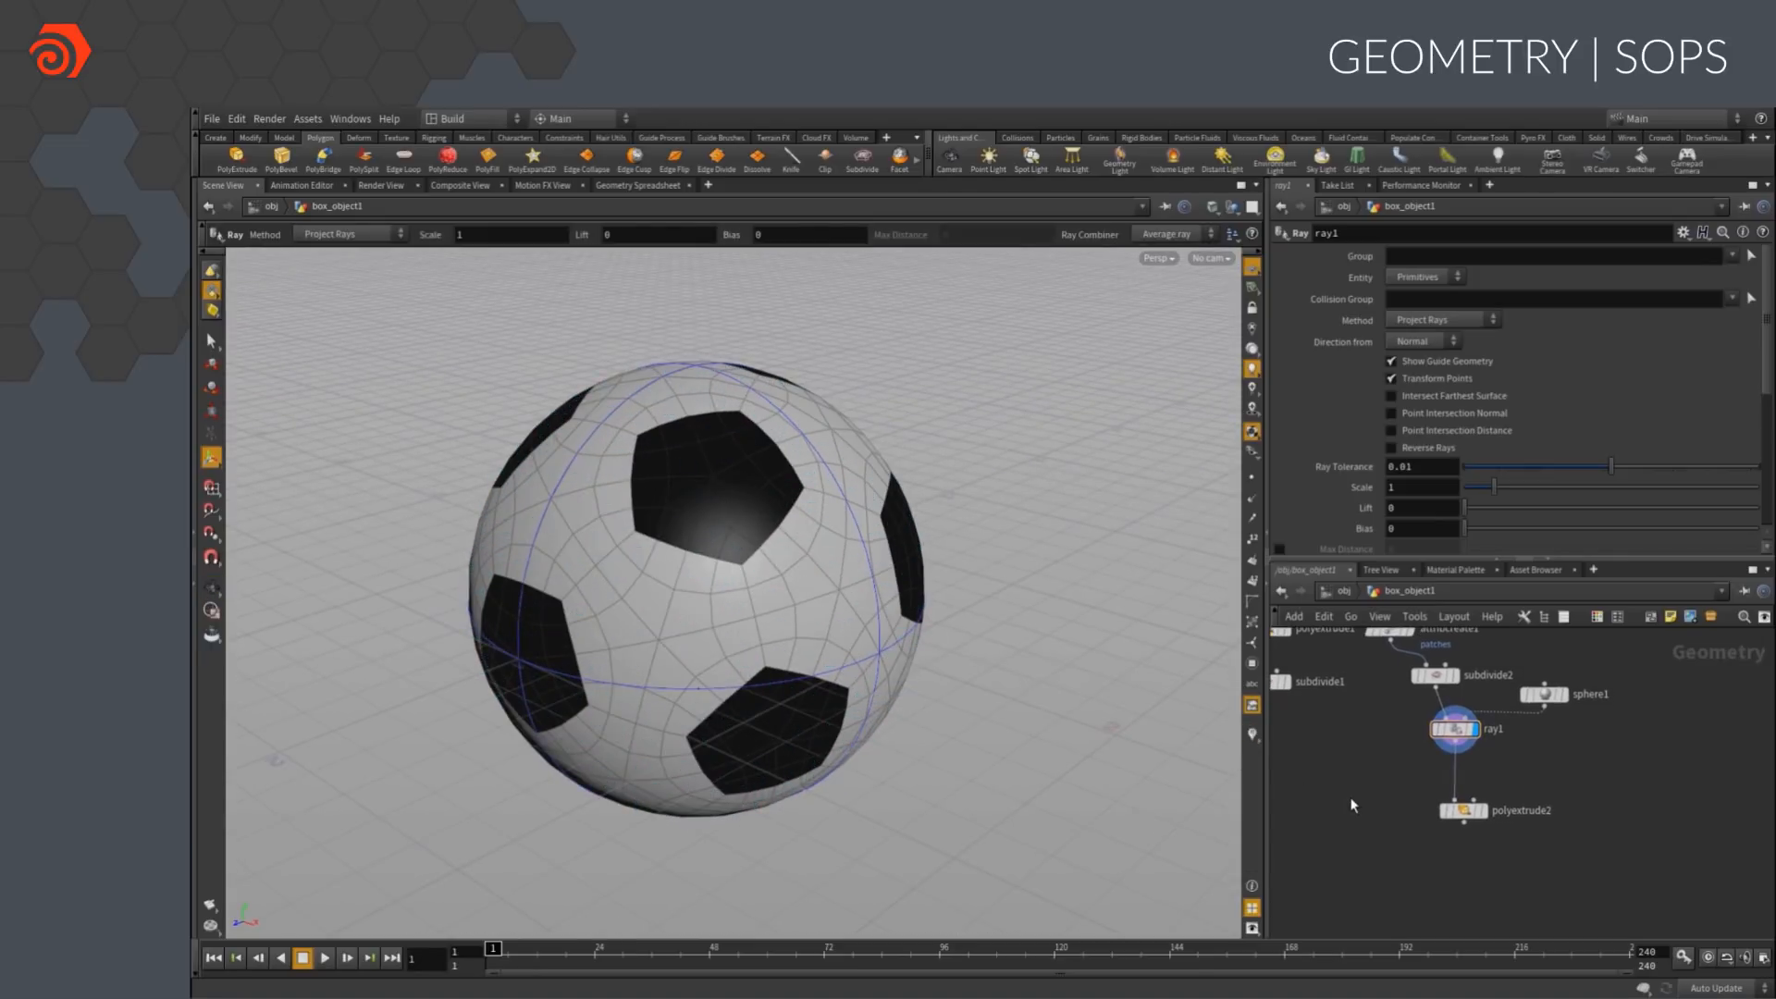
Add a For-Each Named Primitive loop fed by ray1 and place polyextrude2 inside it
{"action": "key", "text": "Tab"}
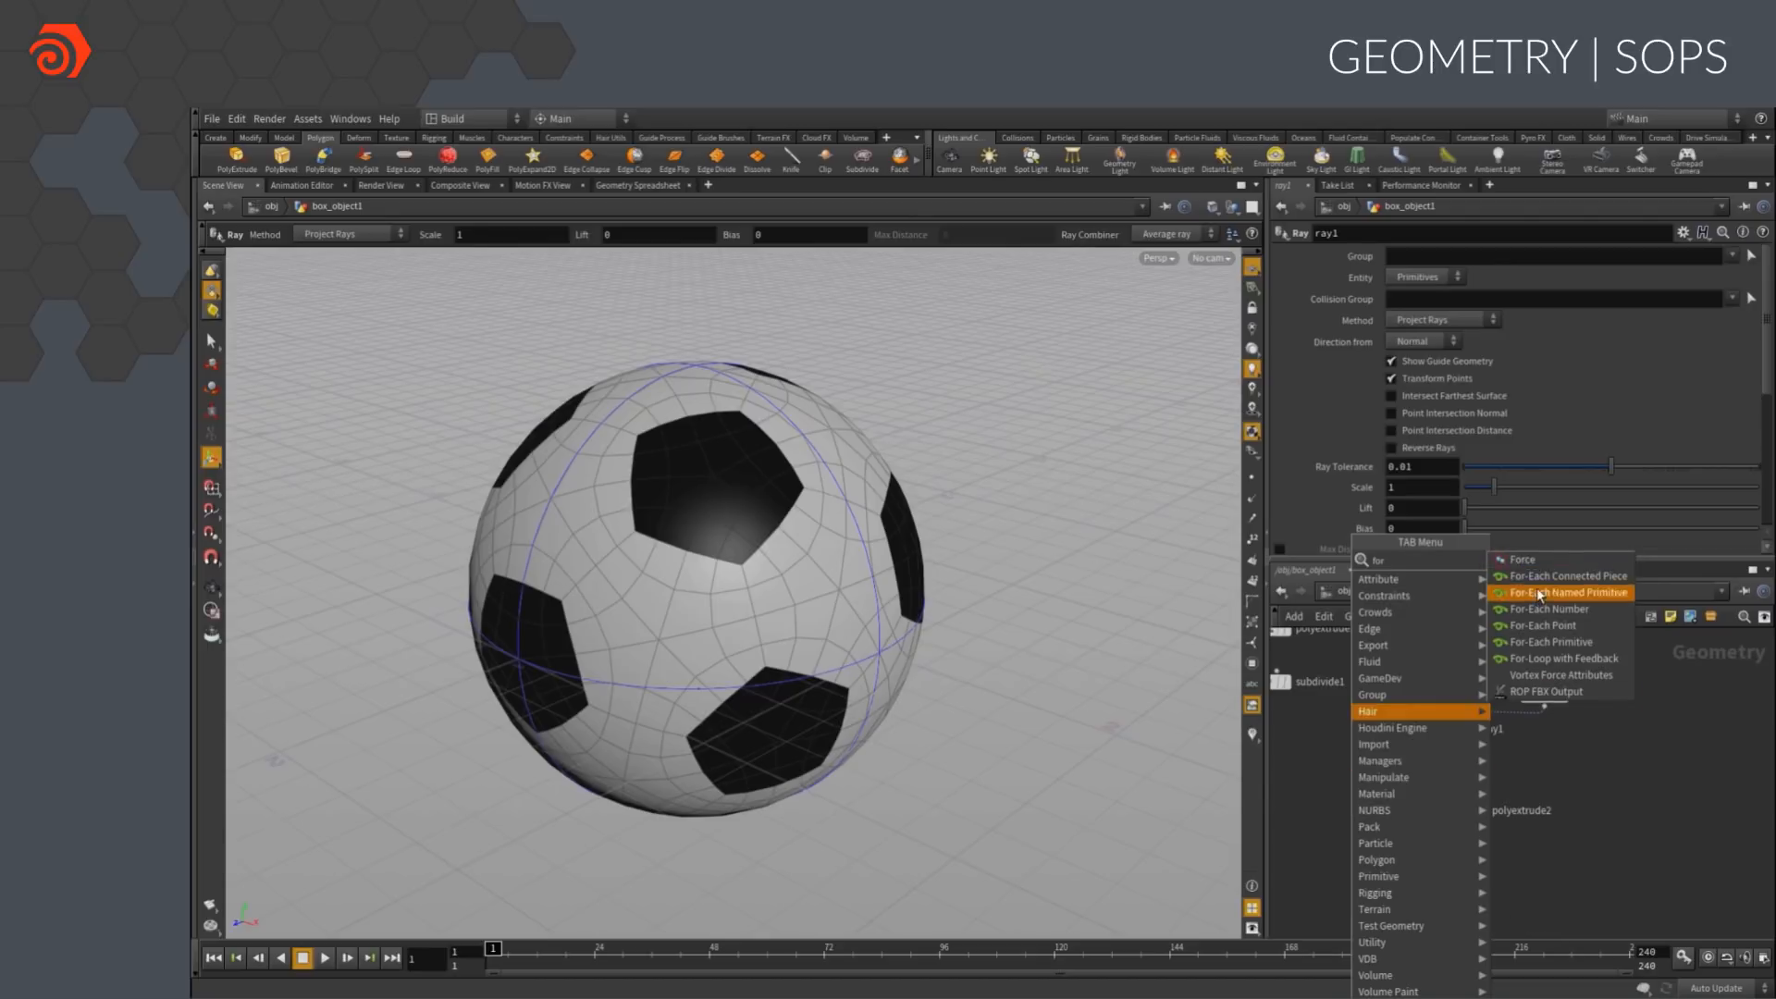
{"action": "left_click", "coordinate": [1536, 586]}
{"action": "left_click", "coordinate": [1373, 835]}
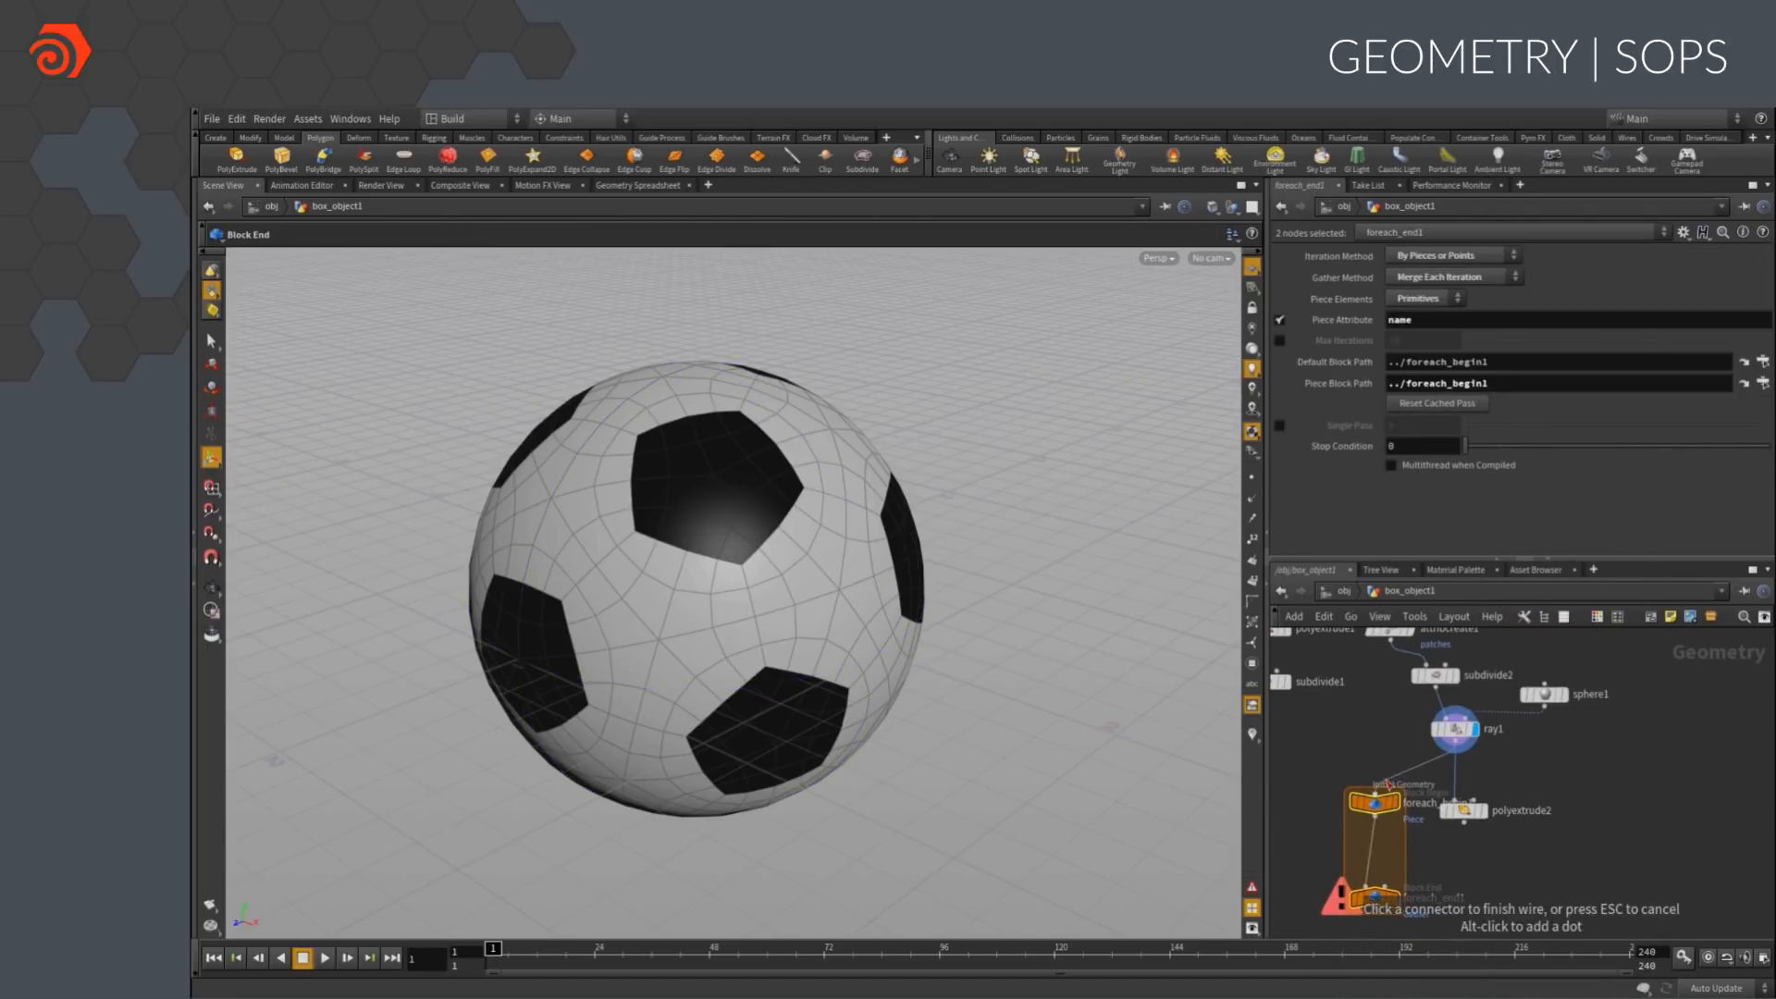
{"action": "left_click_drag", "start_coordinate": [1464, 811], "coordinate": [1376, 859]}
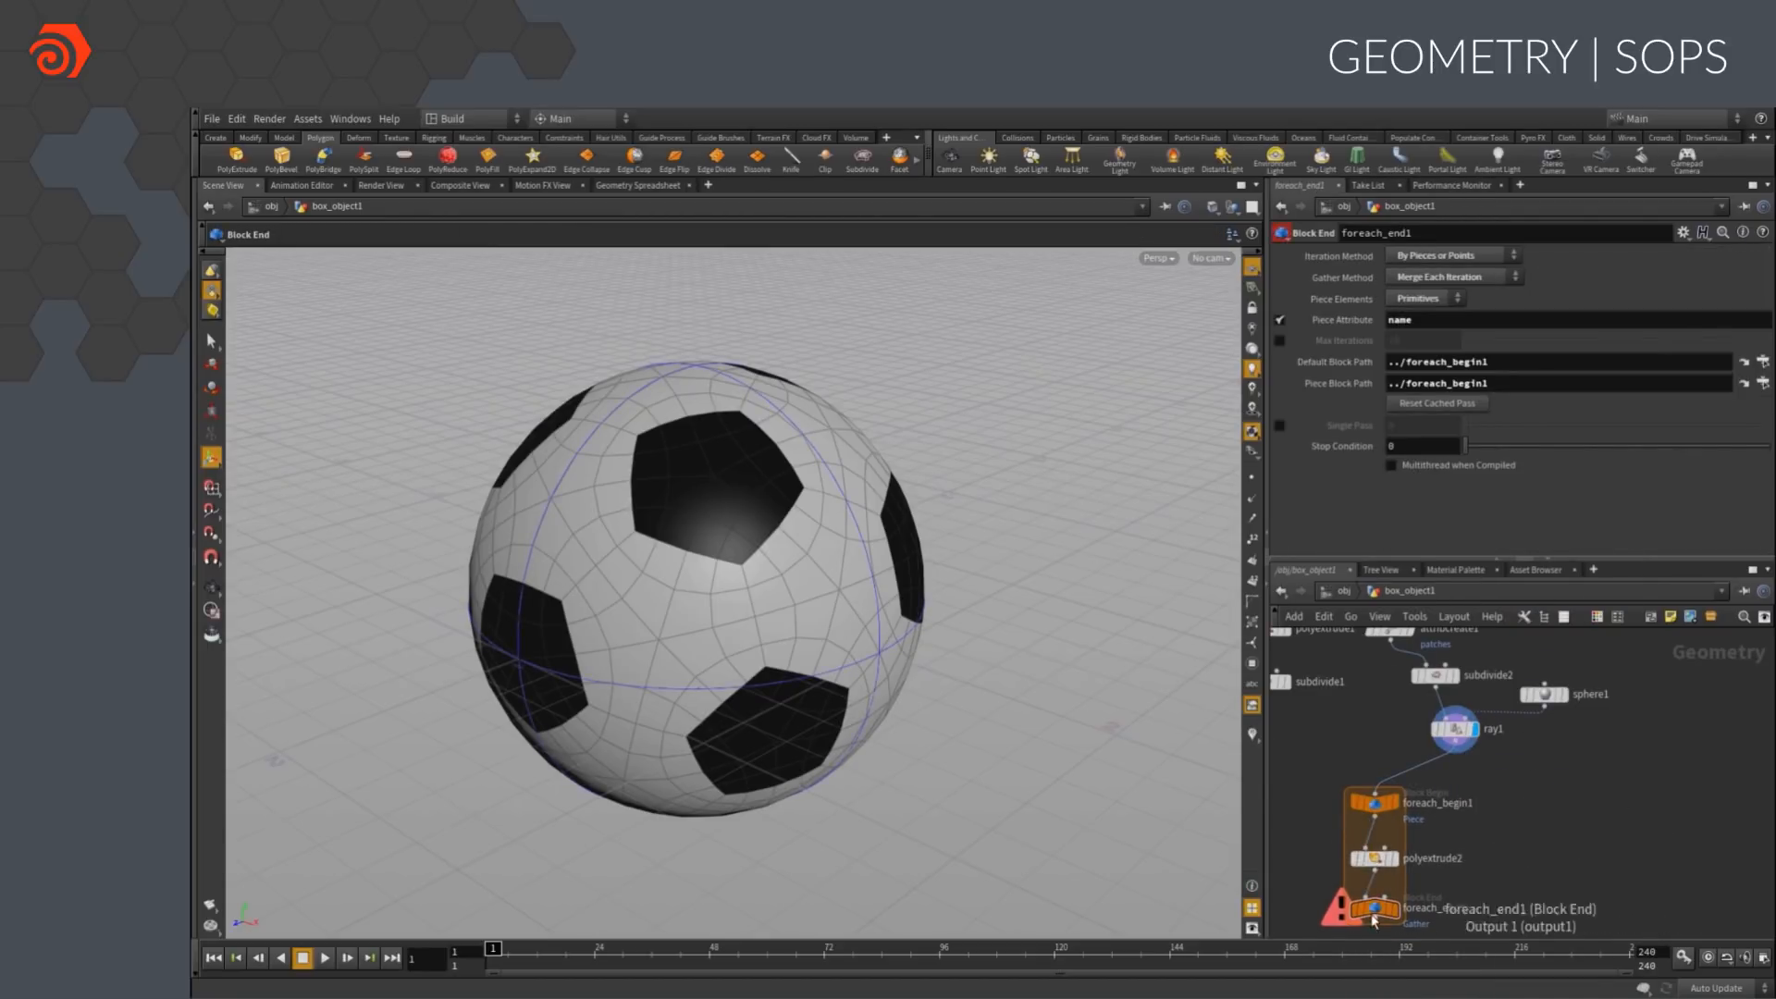
Display foreach_end1 and set its Piece Attribute to patches so each patch extrudes separately
{"action": "left_click", "coordinate": [1402, 887]}
{"action": "middle_click_drag", "start_coordinate": [1531, 849], "coordinate": [1599, 756]}
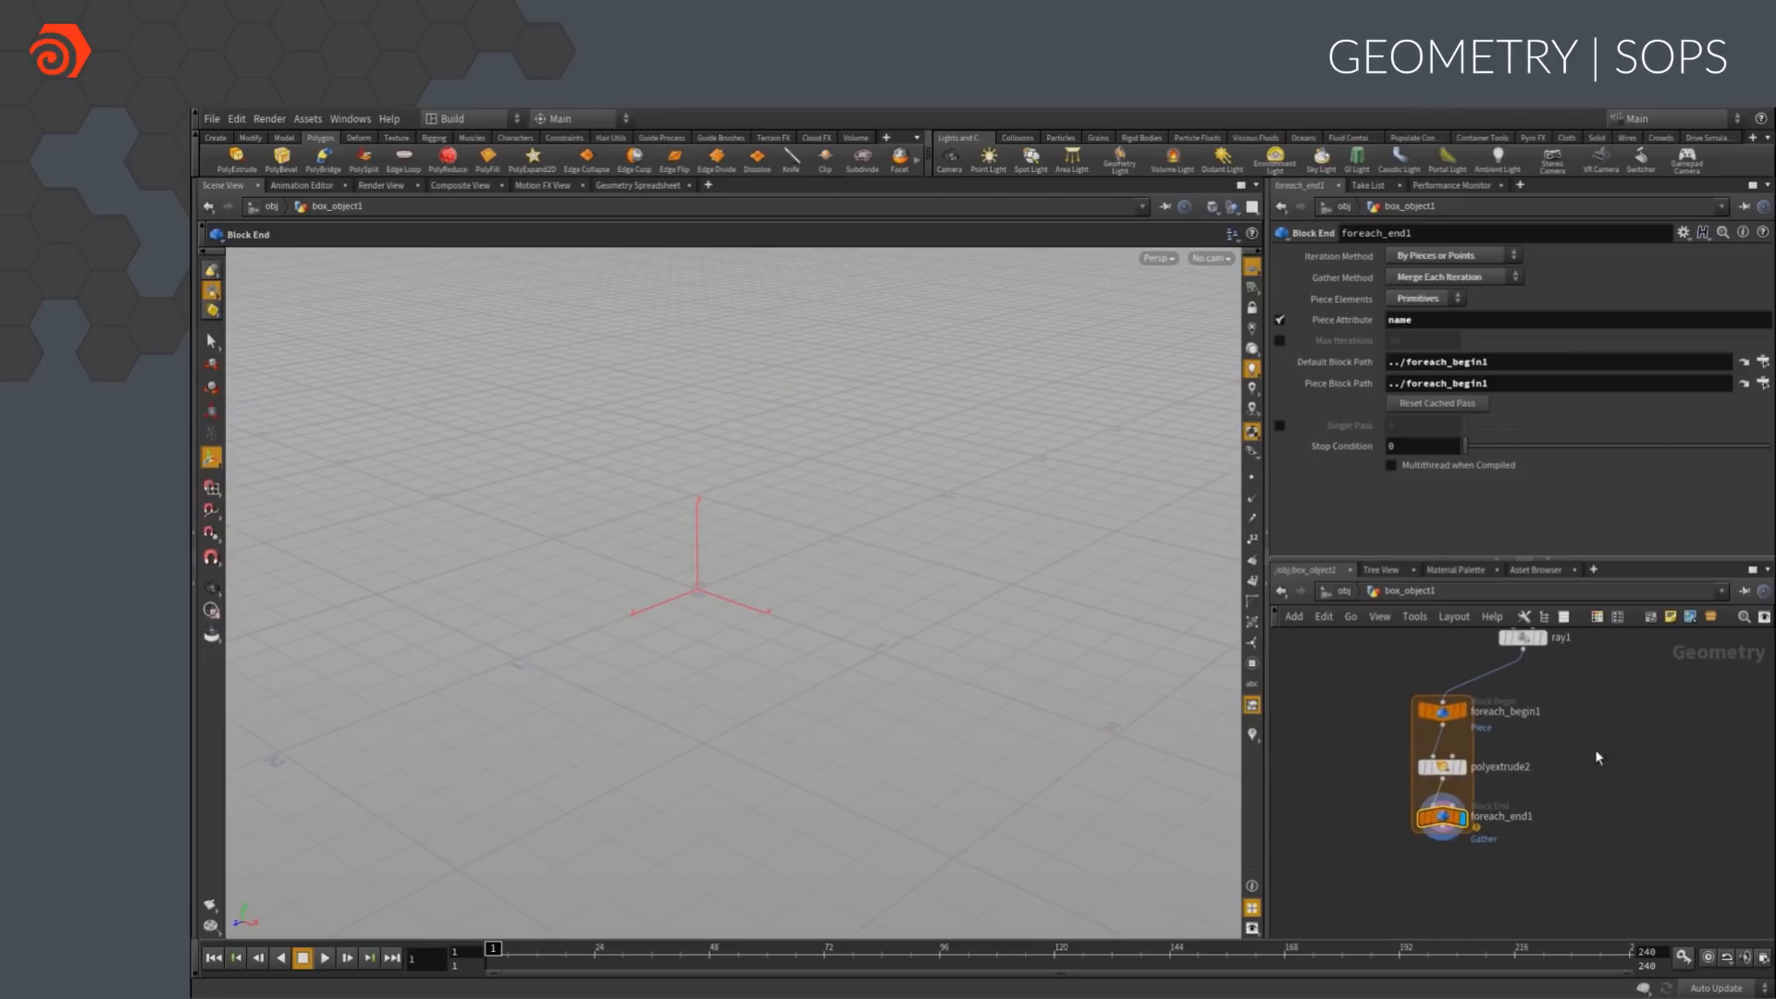
{"action": "double_click", "coordinate": [1413, 319]}
{"action": "type", "text": "patches"}
{"action": "key", "text": "Return"}
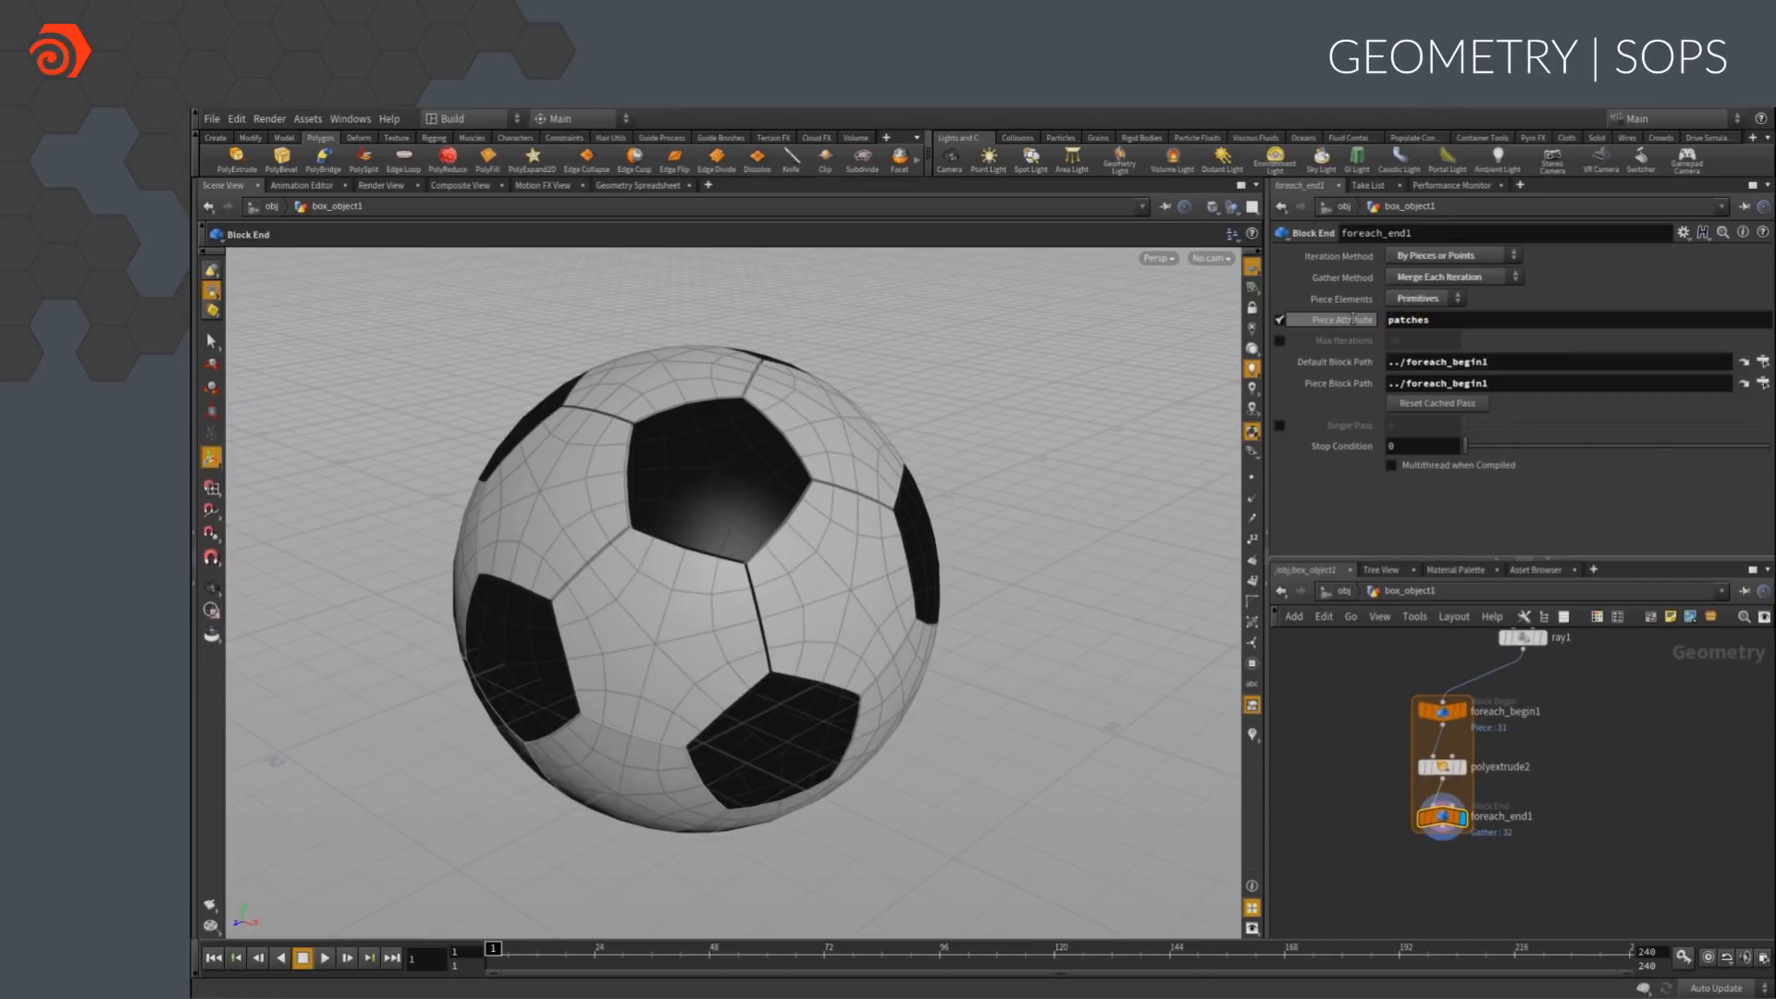
{"action": "mouse_move", "coordinate": [978, 512]}
{"action": "left_mouse_down", "text": "alt"}
{"action": "mouse_move", "coordinate": [928, 458]}
{"action": "mouse_move", "coordinate": [980, 532]}
{"action": "left_mouse_up", "text": "alt"}
Append a Fuse node below foreach_end1
{"action": "key", "text": "Tab"}
{"action": "type", "text": "fuse"}
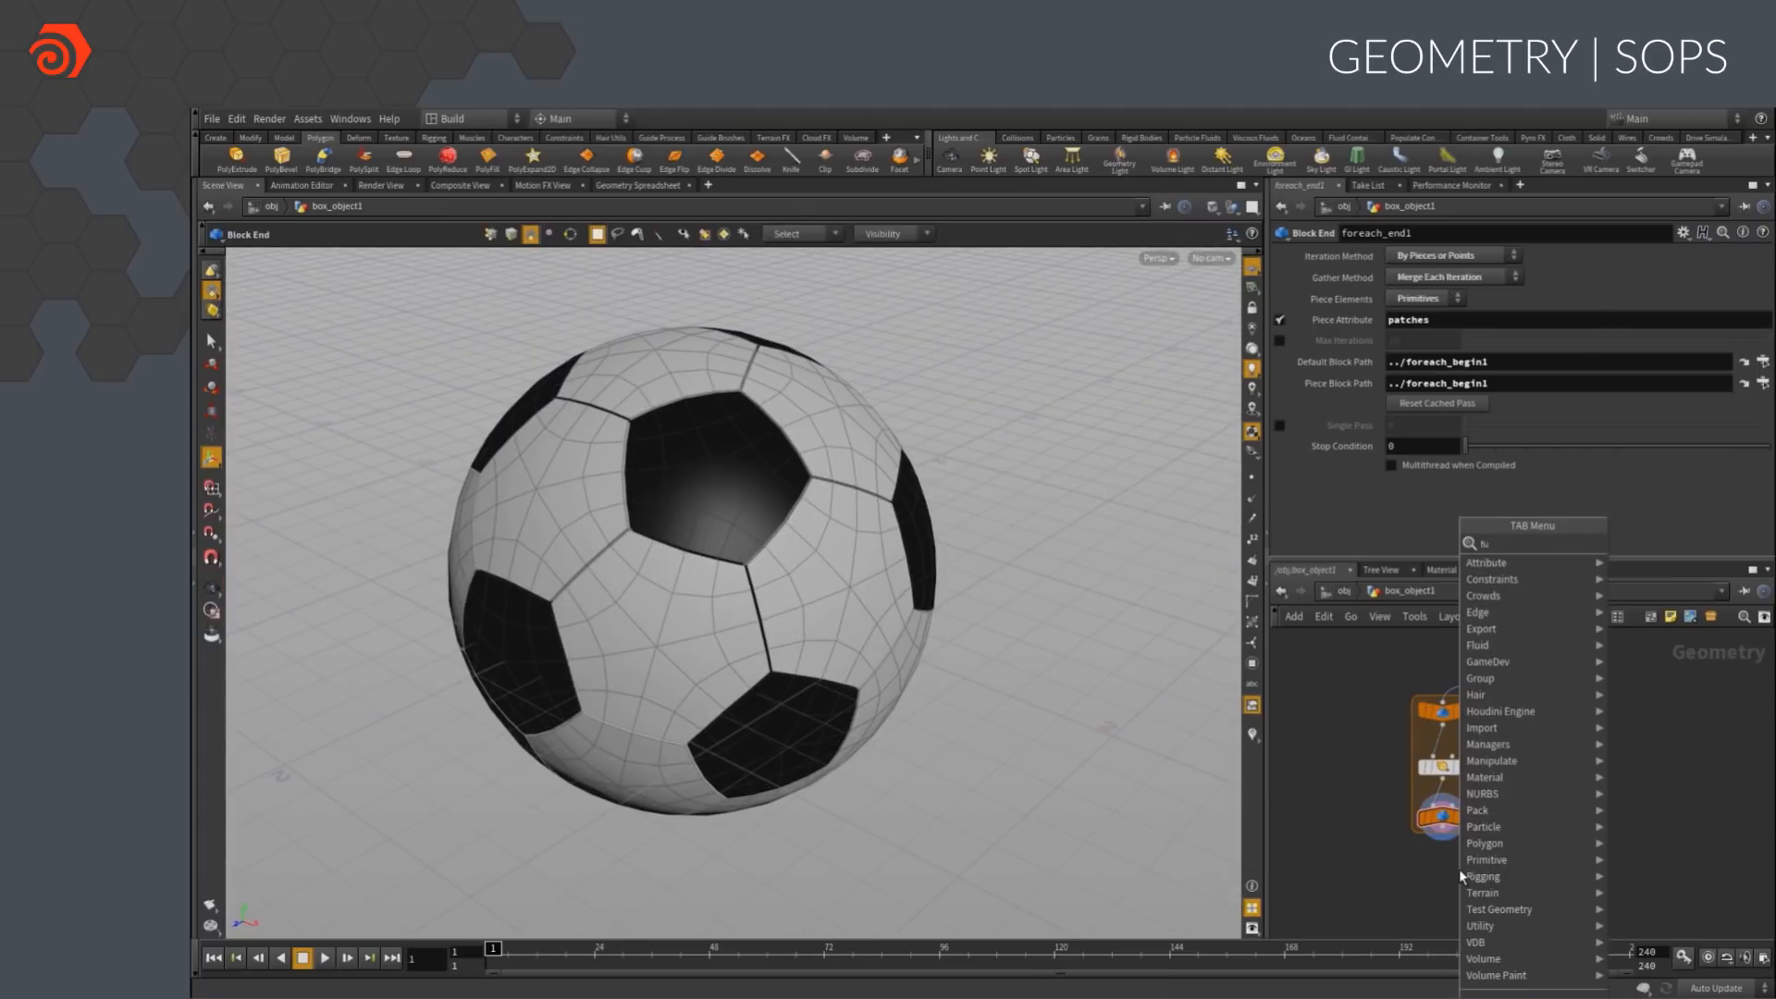
{"action": "key", "text": "Return"}
{"action": "left_click", "coordinate": [1458, 870]}
{"action": "left_click_drag", "start_coordinate": [1444, 832], "coordinate": [1444, 861]}
{"action": "middle_click_drag", "start_coordinate": [1581, 867], "coordinate": [1599, 779]}
Append a Subdivide node below fuse1 and display its result
{"action": "key", "text": "Tab"}
{"action": "type", "text": "sub"}
{"action": "key", "text": "Return"}
{"action": "left_click", "coordinate": [1460, 858]}
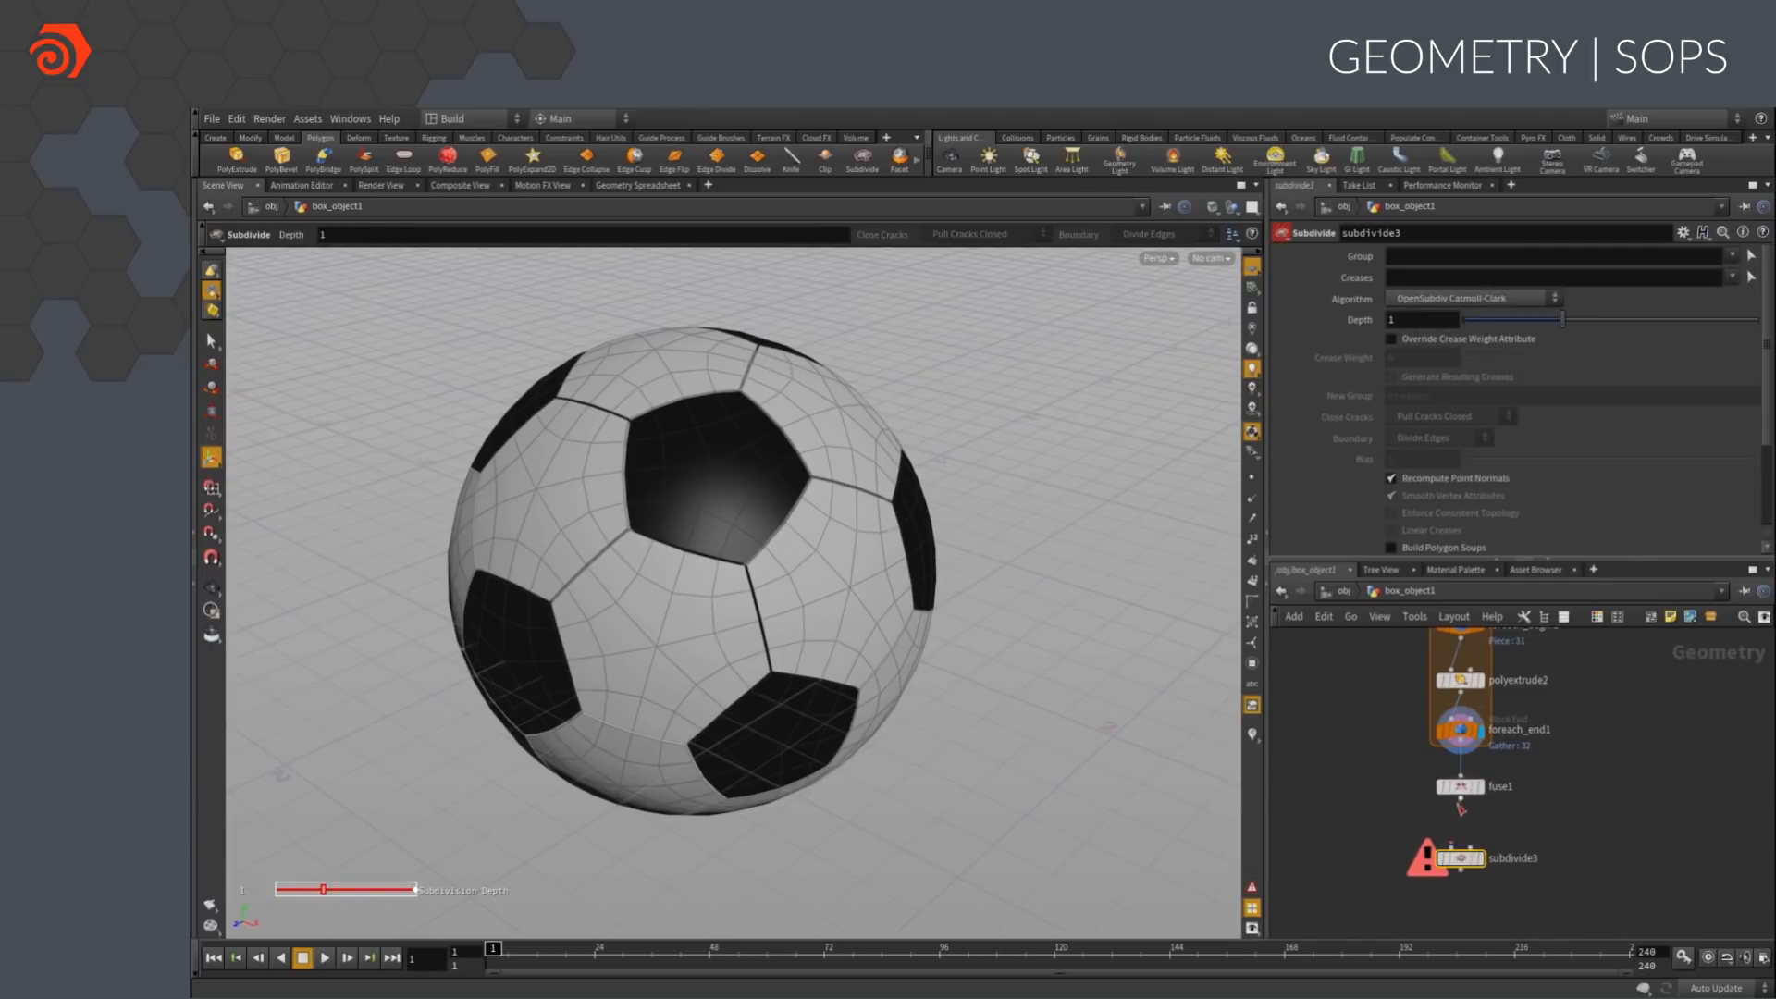
{"action": "middle_click_drag", "start_coordinate": [1318, 681], "coordinate": [1309, 763]}
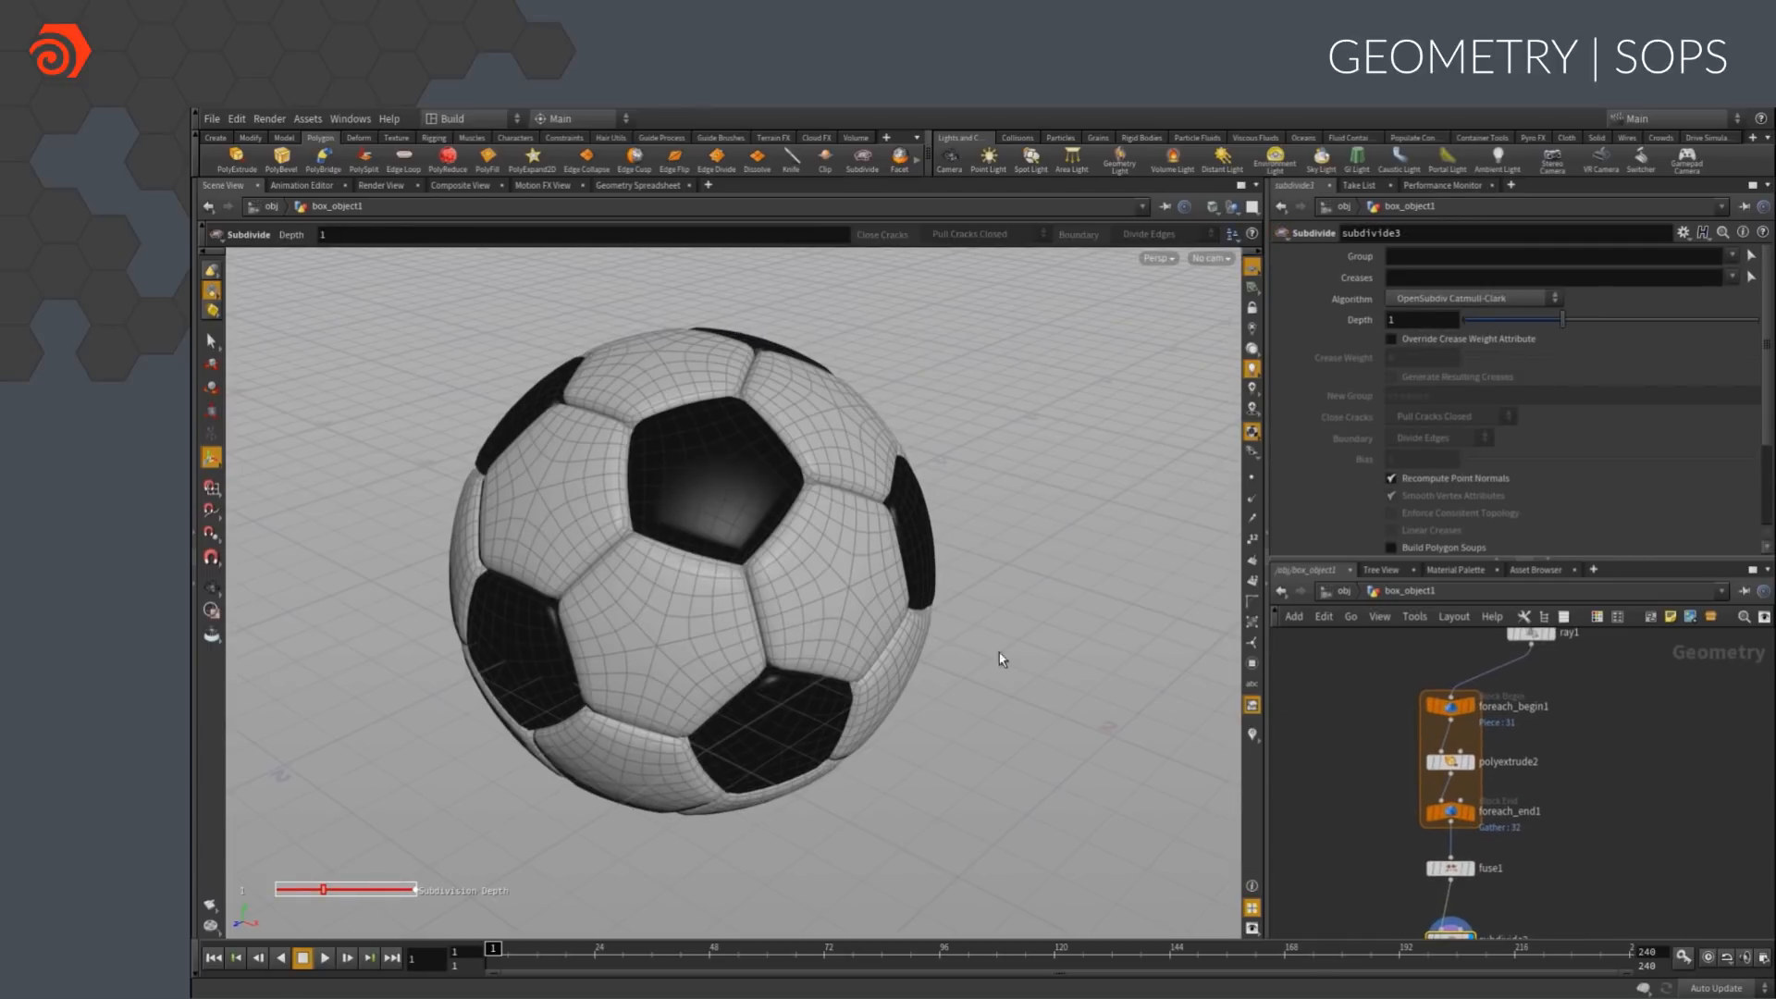
{"action": "middle_click_drag", "start_coordinate": [995, 661], "coordinate": [983, 730], "text": "alt"}
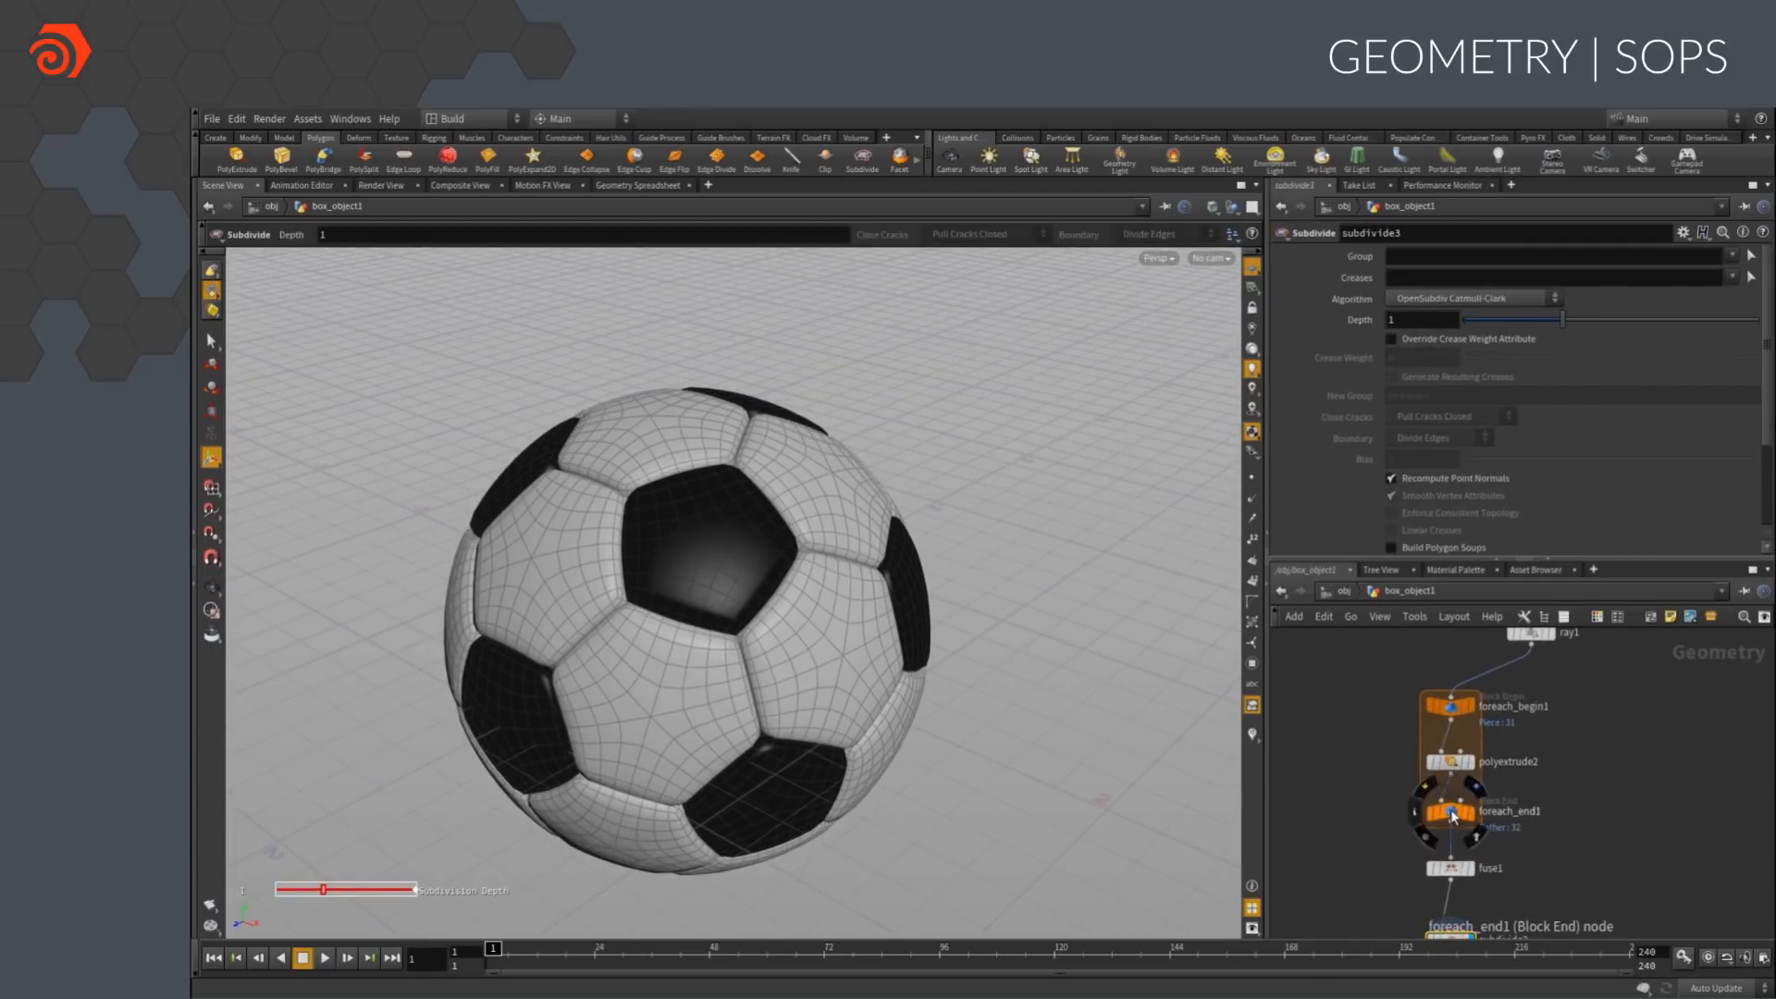
Preview individual loop iterations of foreach_end1 with Single Pass, and turn Single Pass off
{"action": "left_click", "coordinate": [1451, 808]}
{"action": "left_click", "coordinate": [1278, 426]}
{"action": "middle_click_drag", "start_coordinate": [1415, 426], "coordinate": [1577, 411]}
{"action": "left_click", "coordinate": [1279, 425]}
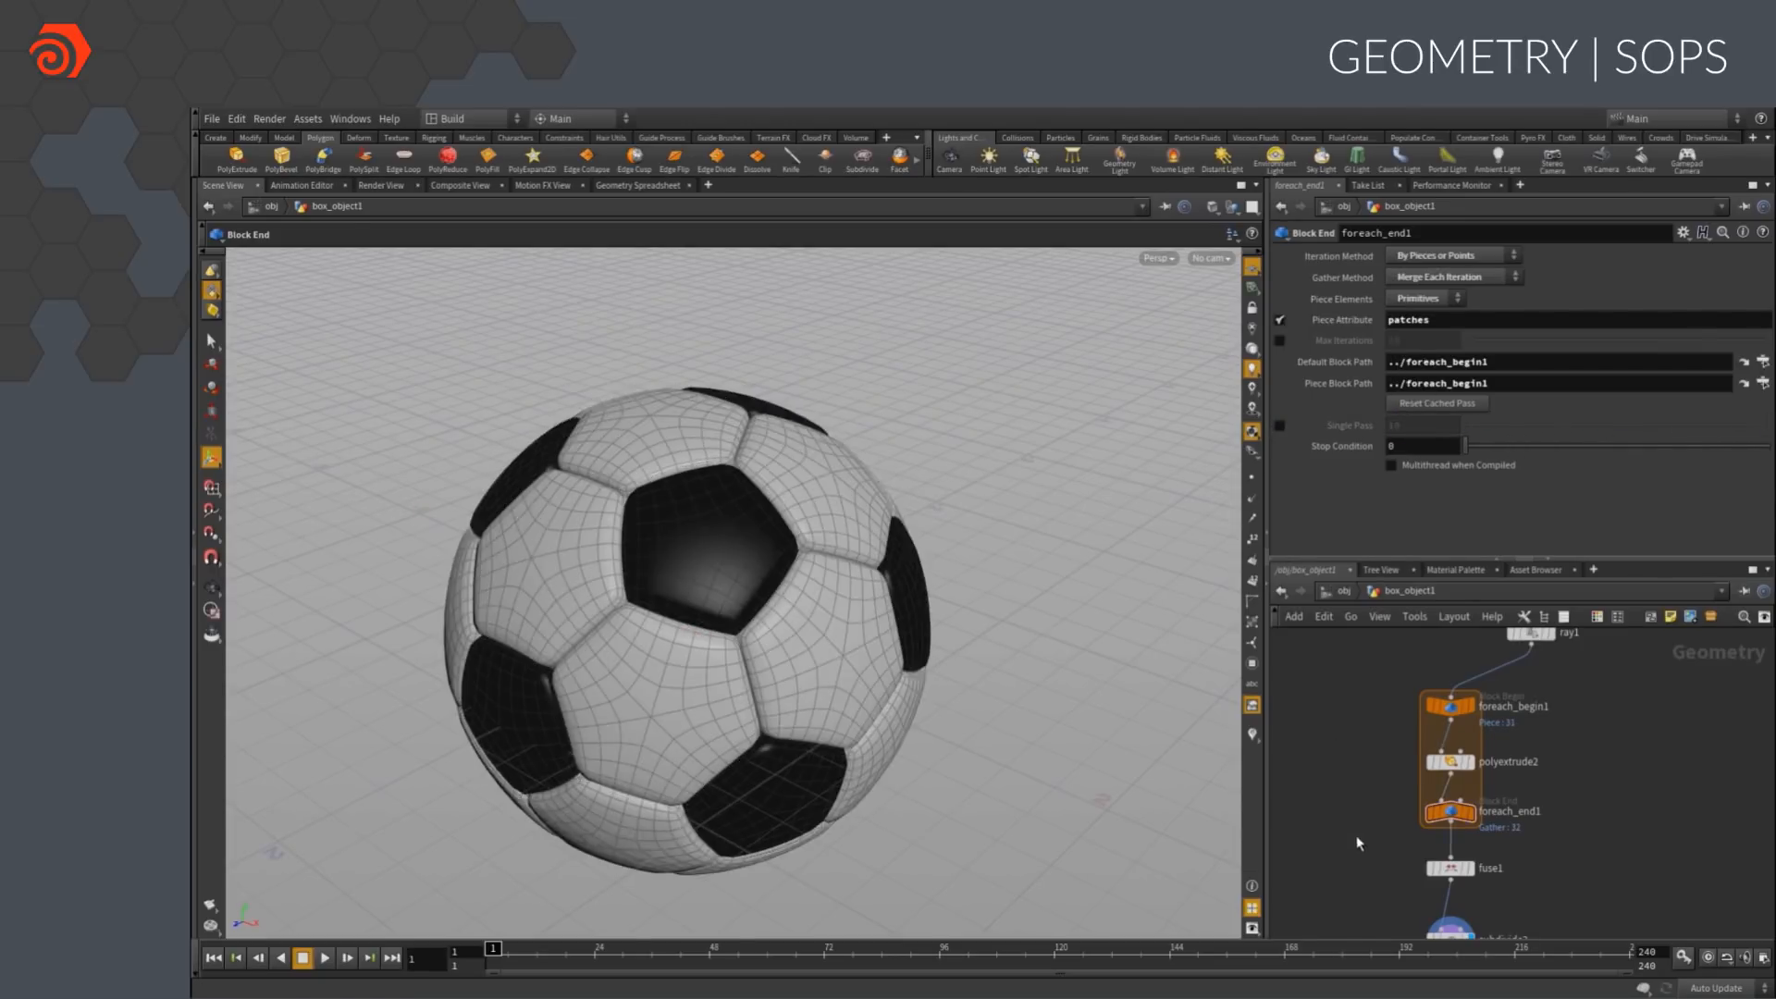
Show two viewports side by side and set the top view to a UV viewport
{"action": "middle_click_drag", "start_coordinate": [1355, 838], "coordinate": [1344, 716]}
{"action": "right_click_drag", "start_coordinate": [870, 729], "coordinate": [904, 694], "text": "alt"}
{"action": "middle_click_drag", "start_coordinate": [904, 694], "coordinate": [952, 657], "text": "alt"}
{"action": "middle_click_drag", "start_coordinate": [1024, 703], "coordinate": [1055, 712], "text": "alt"}
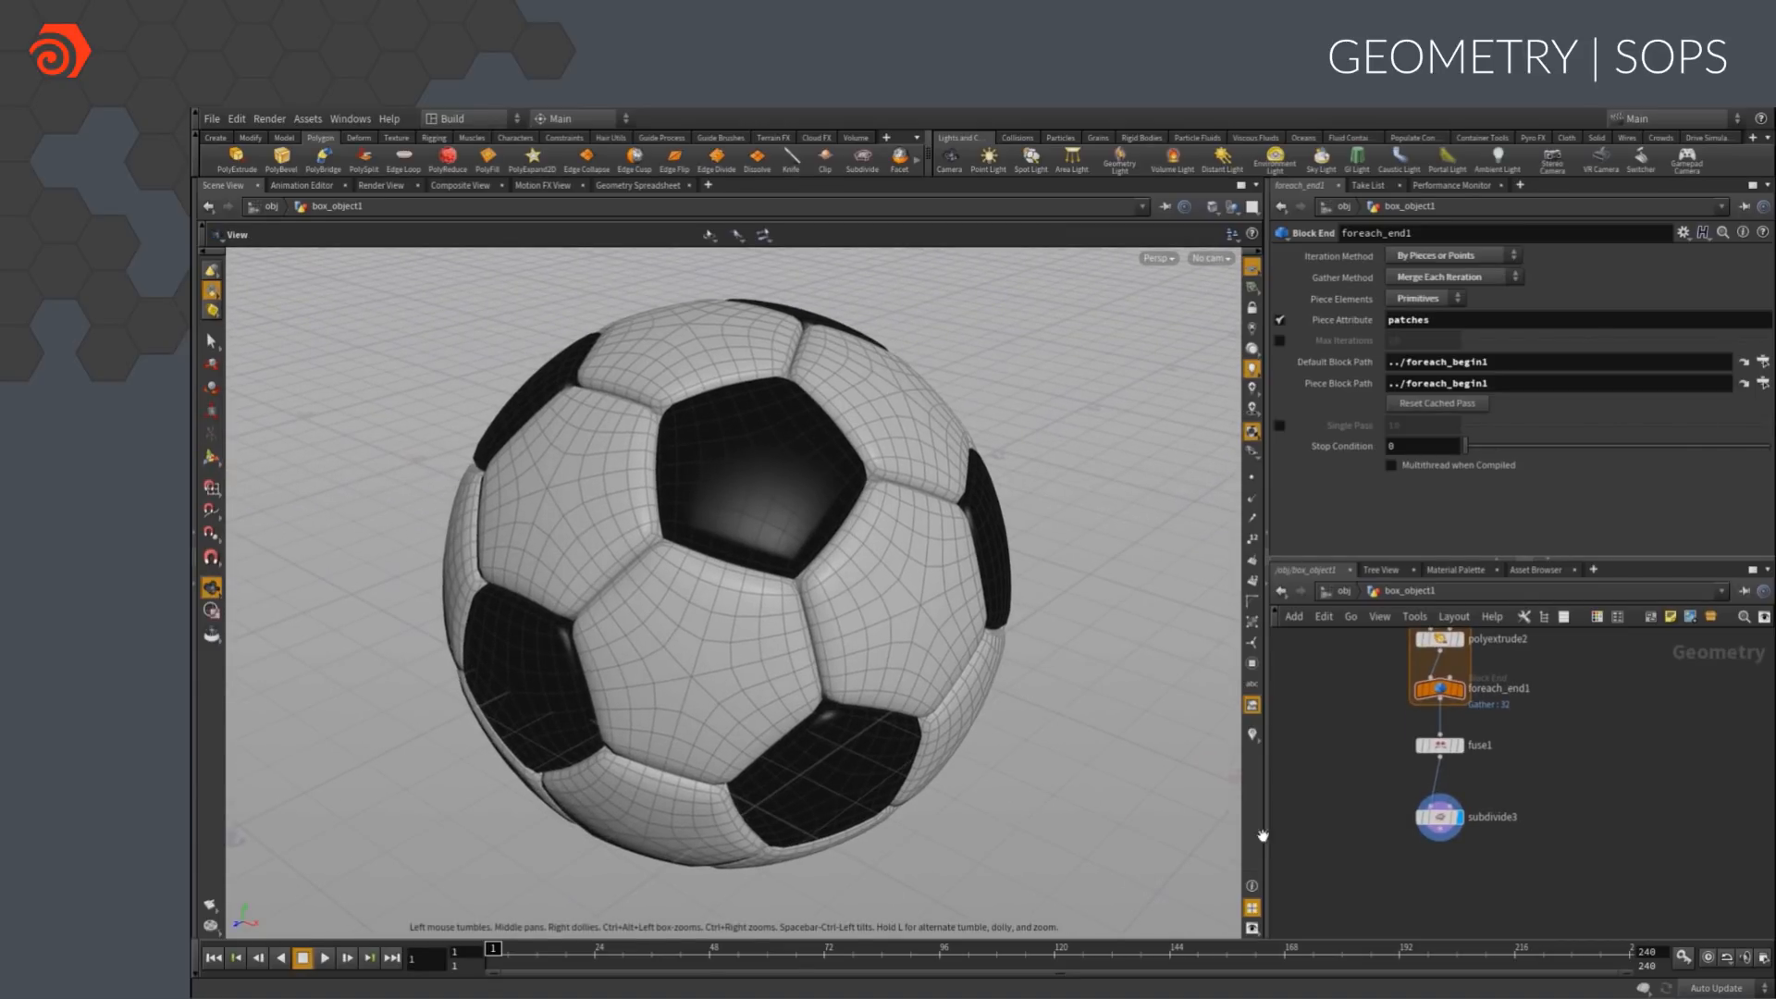
{"action": "left_click", "coordinate": [1252, 206]}
{"action": "left_click", "coordinate": [1279, 279]}
{"action": "left_click", "coordinate": [655, 259]}
{"action": "mouse_move", "coordinate": [684, 291]}
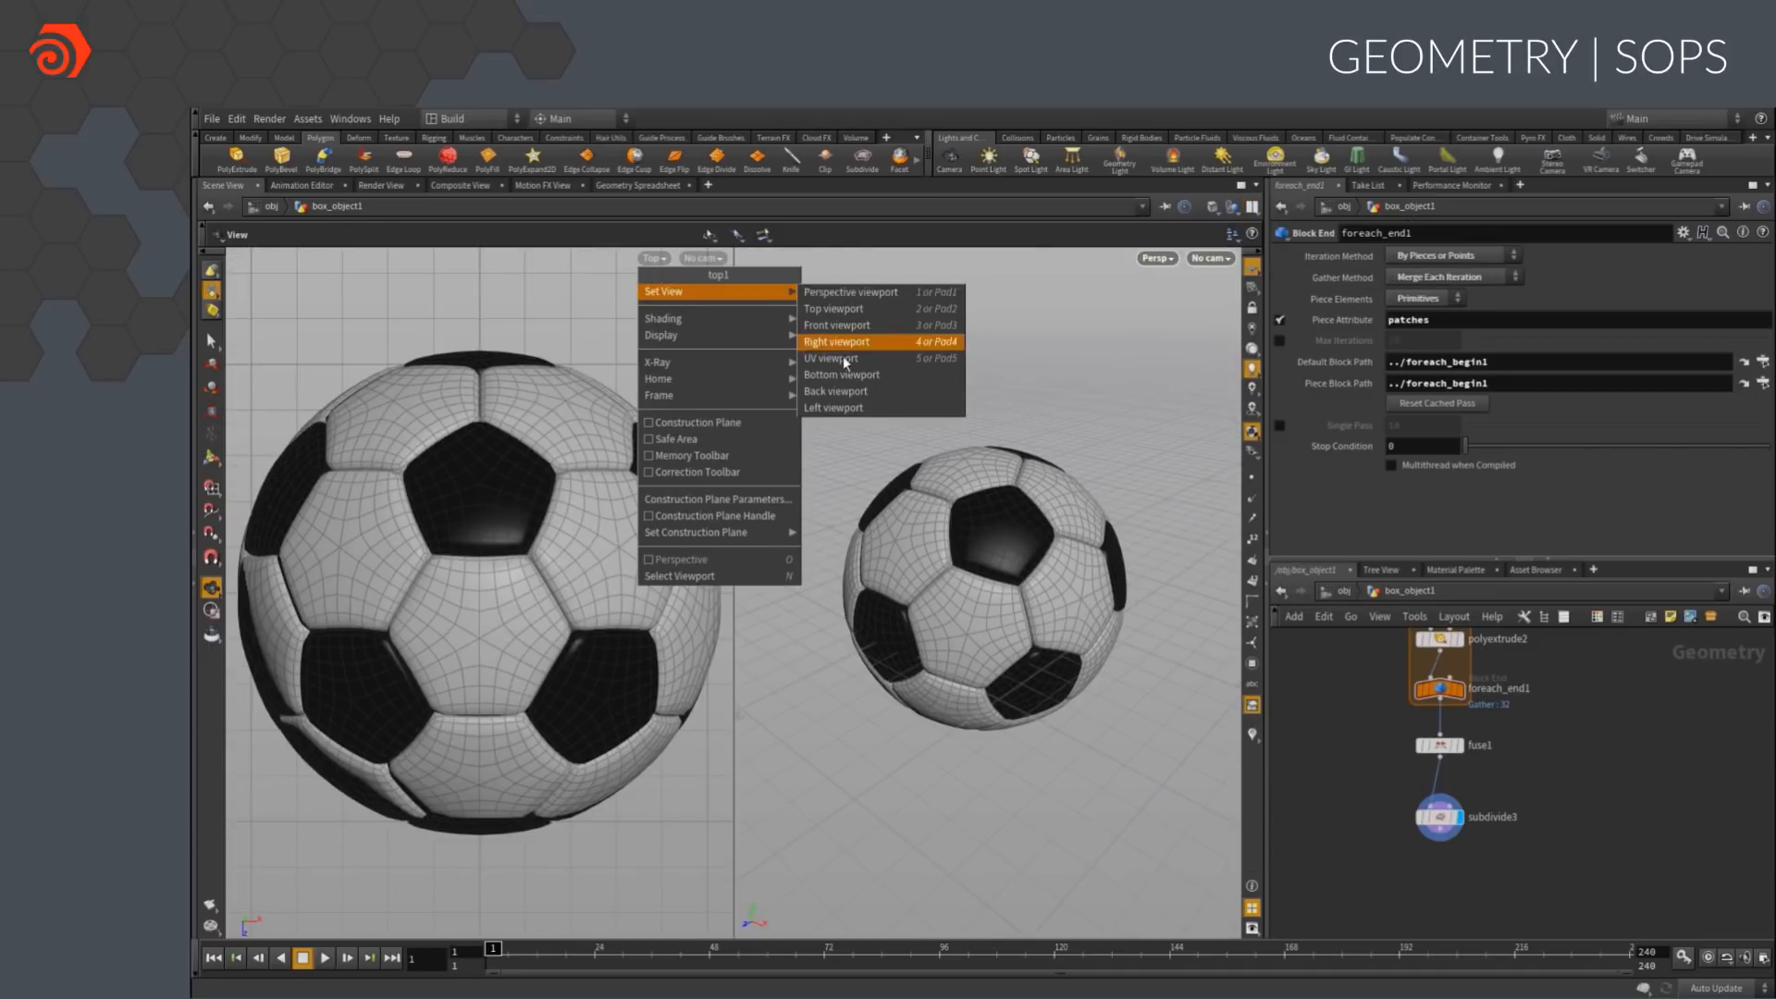
{"action": "left_click", "coordinate": [847, 350]}
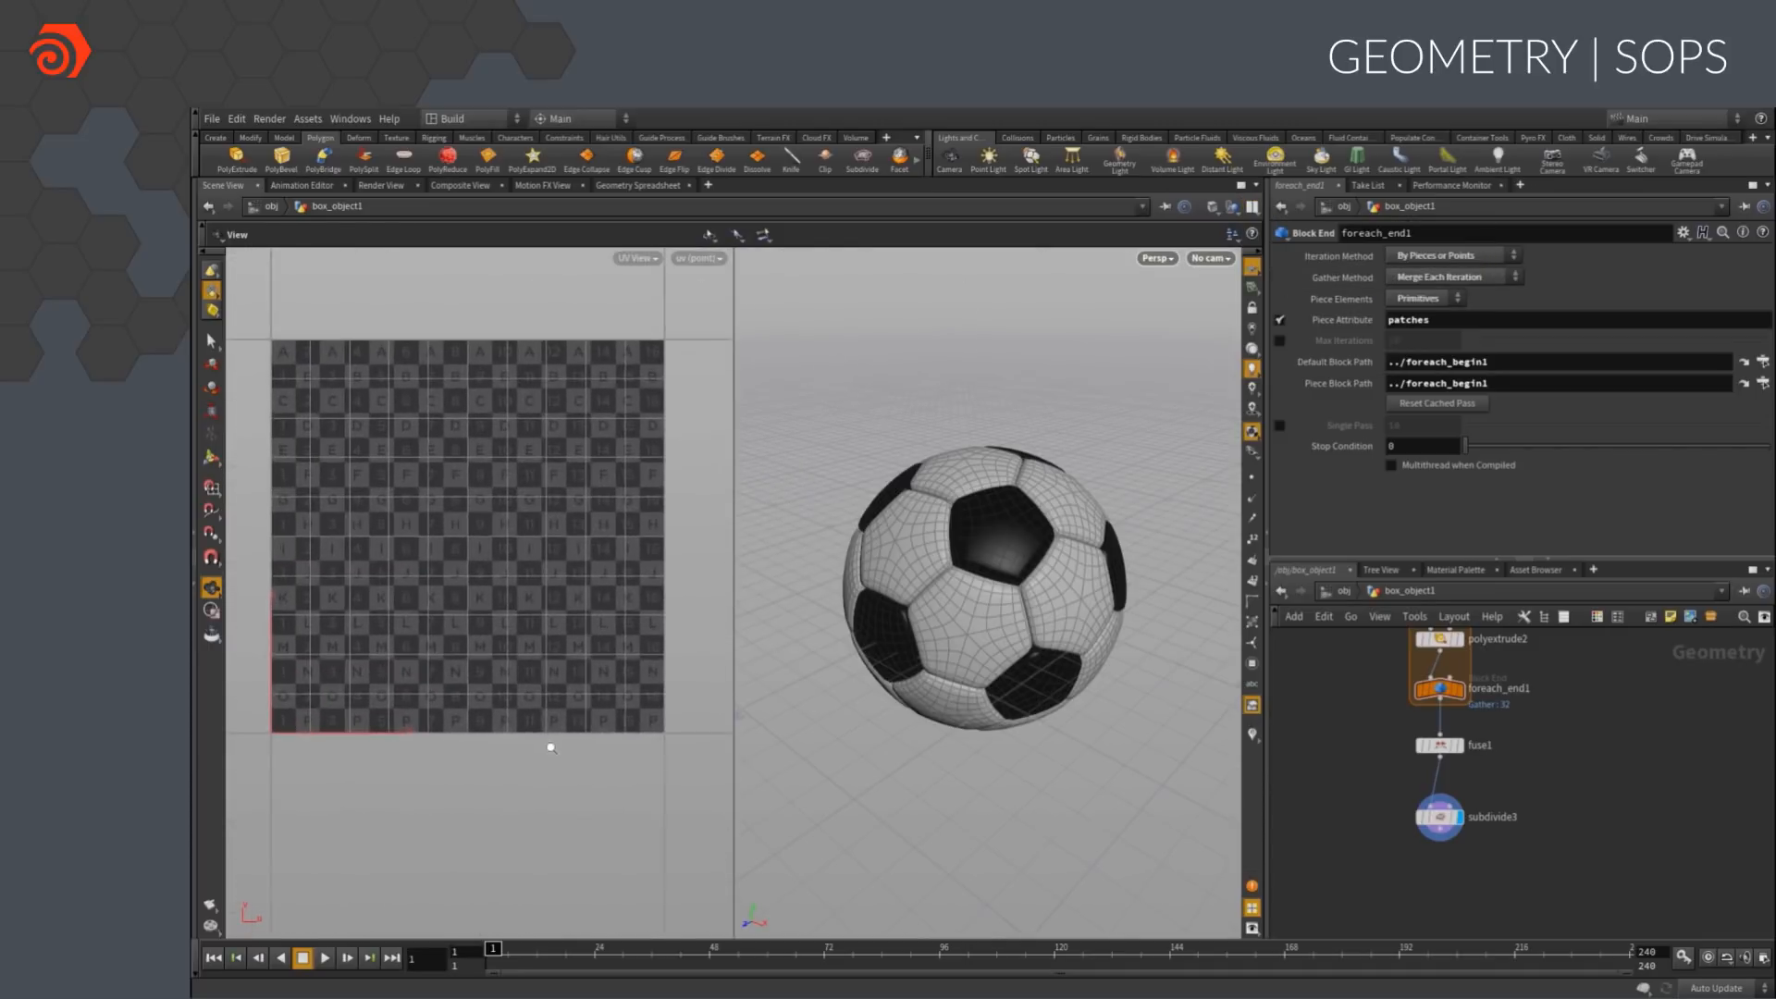
Insert a UV Quick Shade node between foreach_end1 and fuse1
{"action": "middle_click_drag", "start_coordinate": [1607, 826], "coordinate": [1603, 852]}
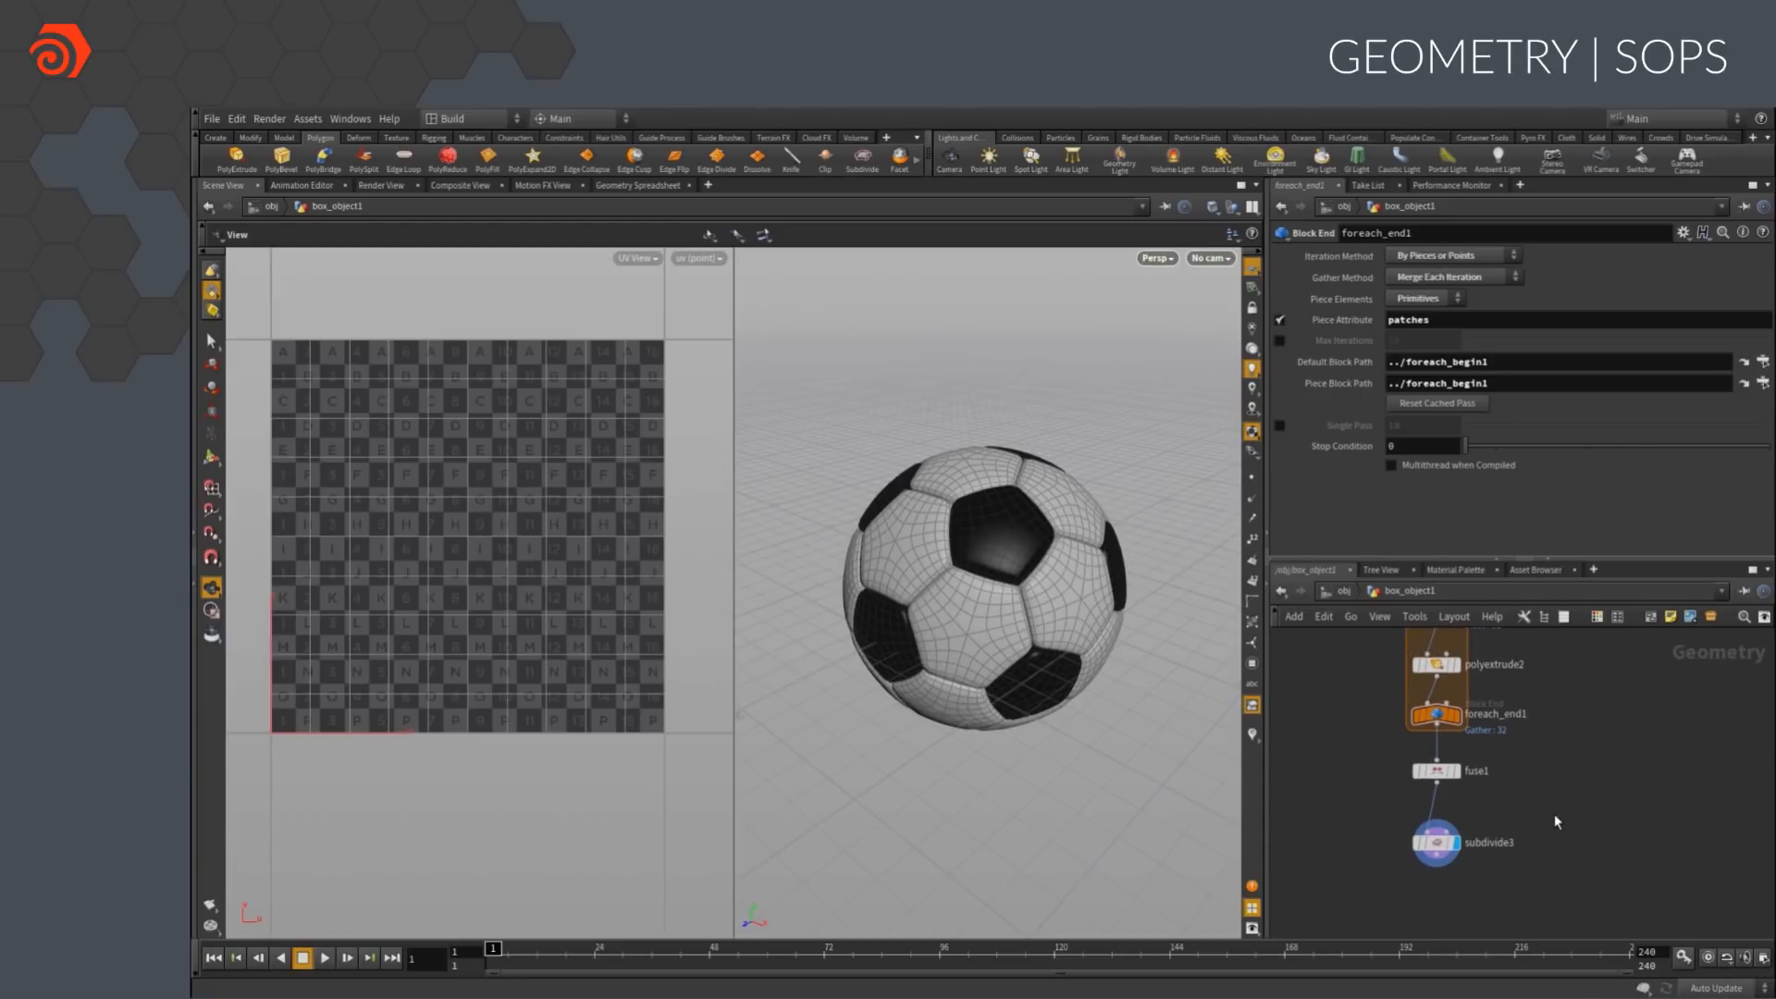
{"action": "key", "text": "Tab"}
{"action": "type", "text": "uv"}
{"action": "left_click", "coordinate": [1744, 659]}
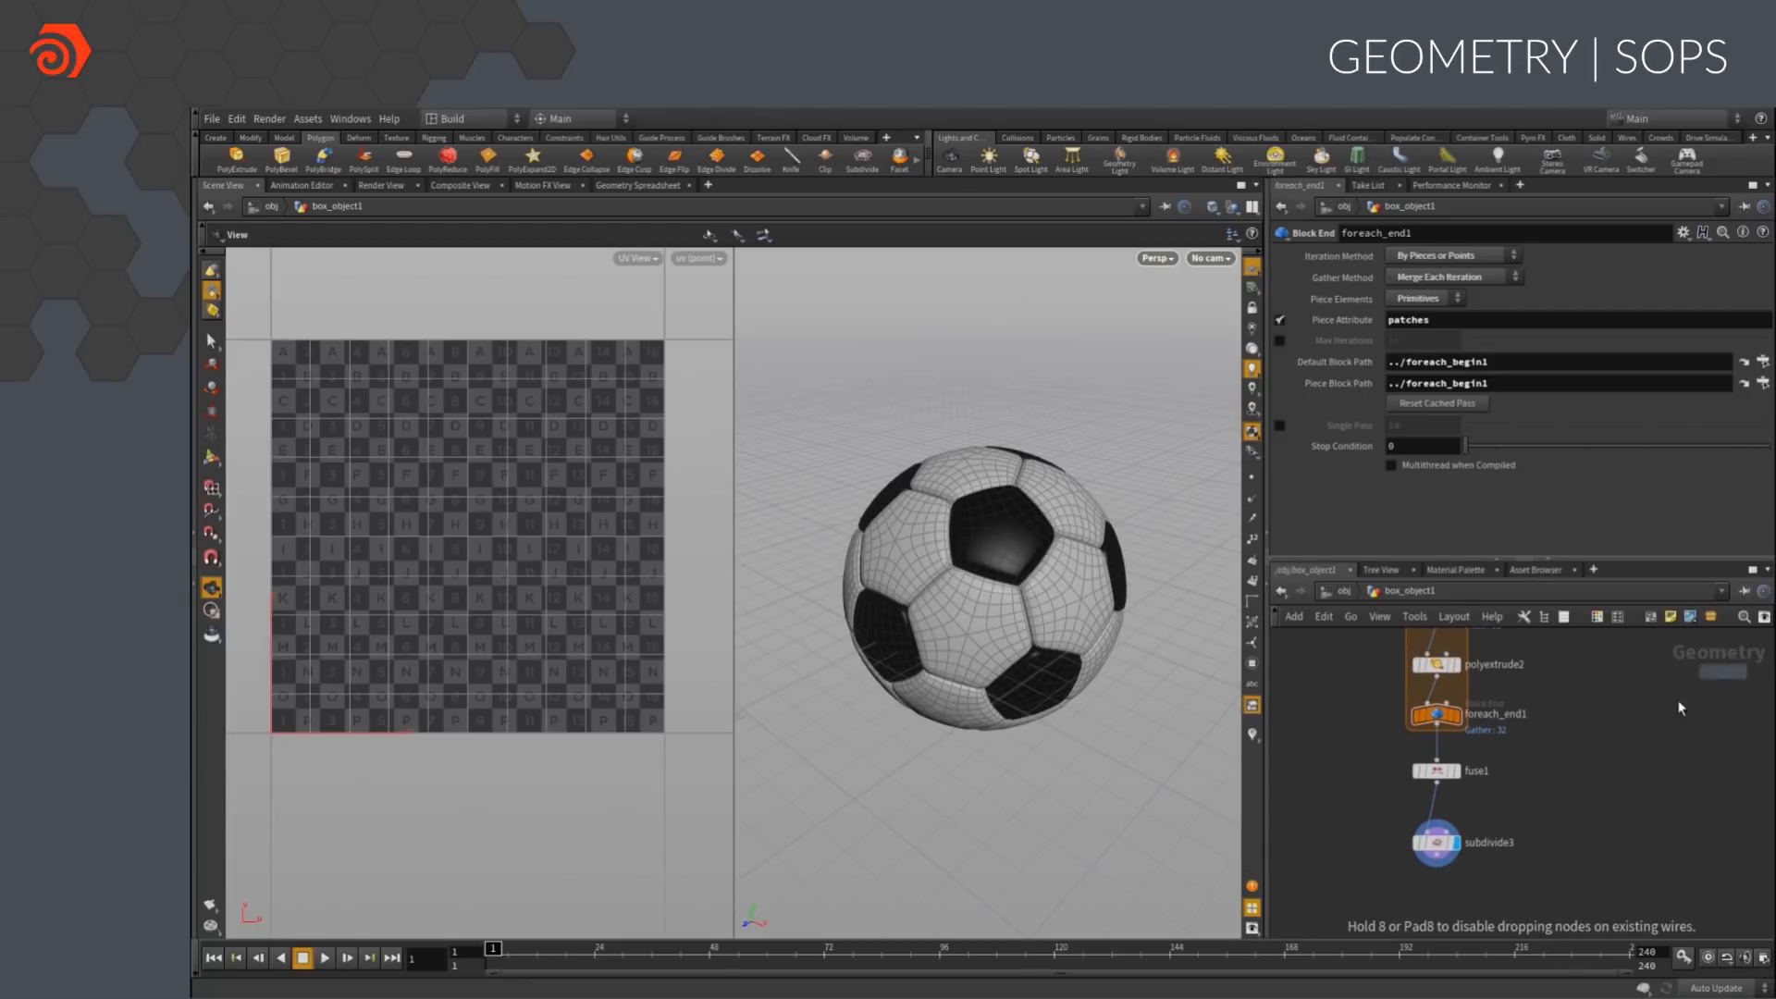
{"action": "left_click", "coordinate": [1437, 764]}
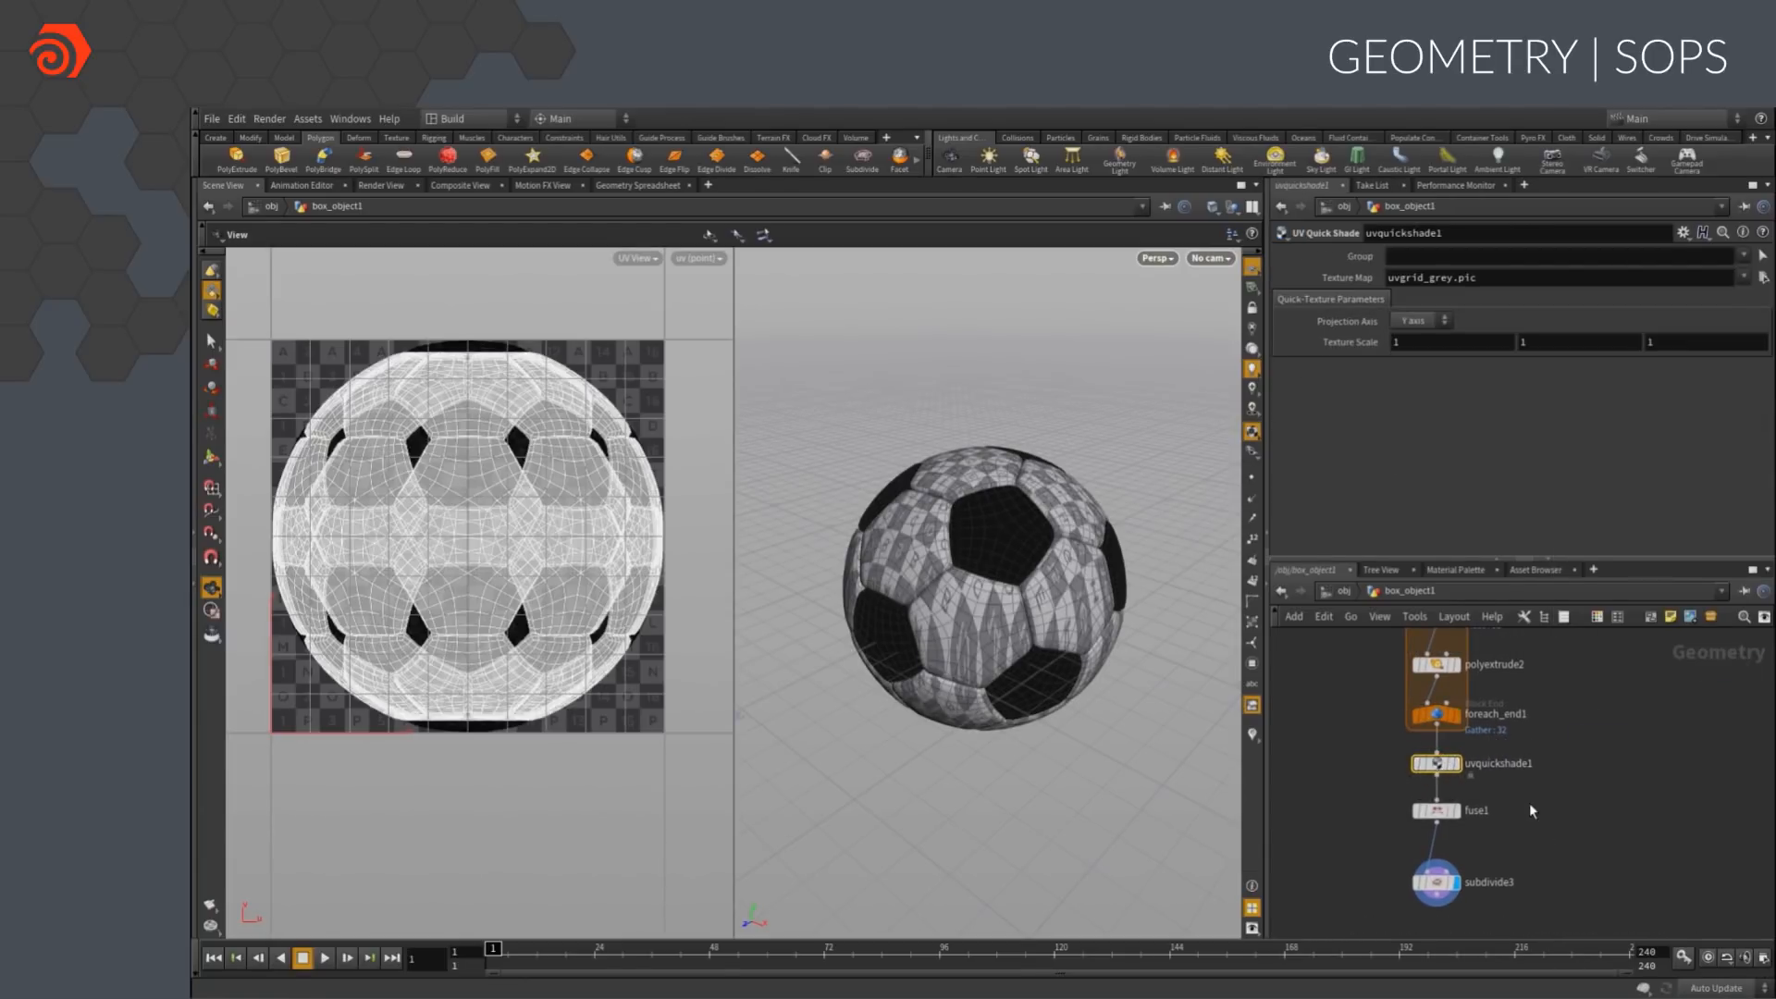
Make room below uvquickshade1 and insert a UV Flatten node between it and fuse1
{"action": "scroll", "coordinate": [1039, 586], "scroll_direction": "up", "scroll_amount": 5}
{"action": "middle_click_drag", "start_coordinate": [1675, 881], "coordinate": [1664, 819]}
{"action": "left_click_drag", "start_coordinate": [1546, 917], "coordinate": [1424, 847]}
{"action": "left_click", "coordinate": [1457, 766]}
{"action": "key", "text": "Tab"}
{"action": "type", "text": "uvu"}
{"action": "key", "text": "Return"}
{"action": "left_click", "coordinate": [1432, 780]}
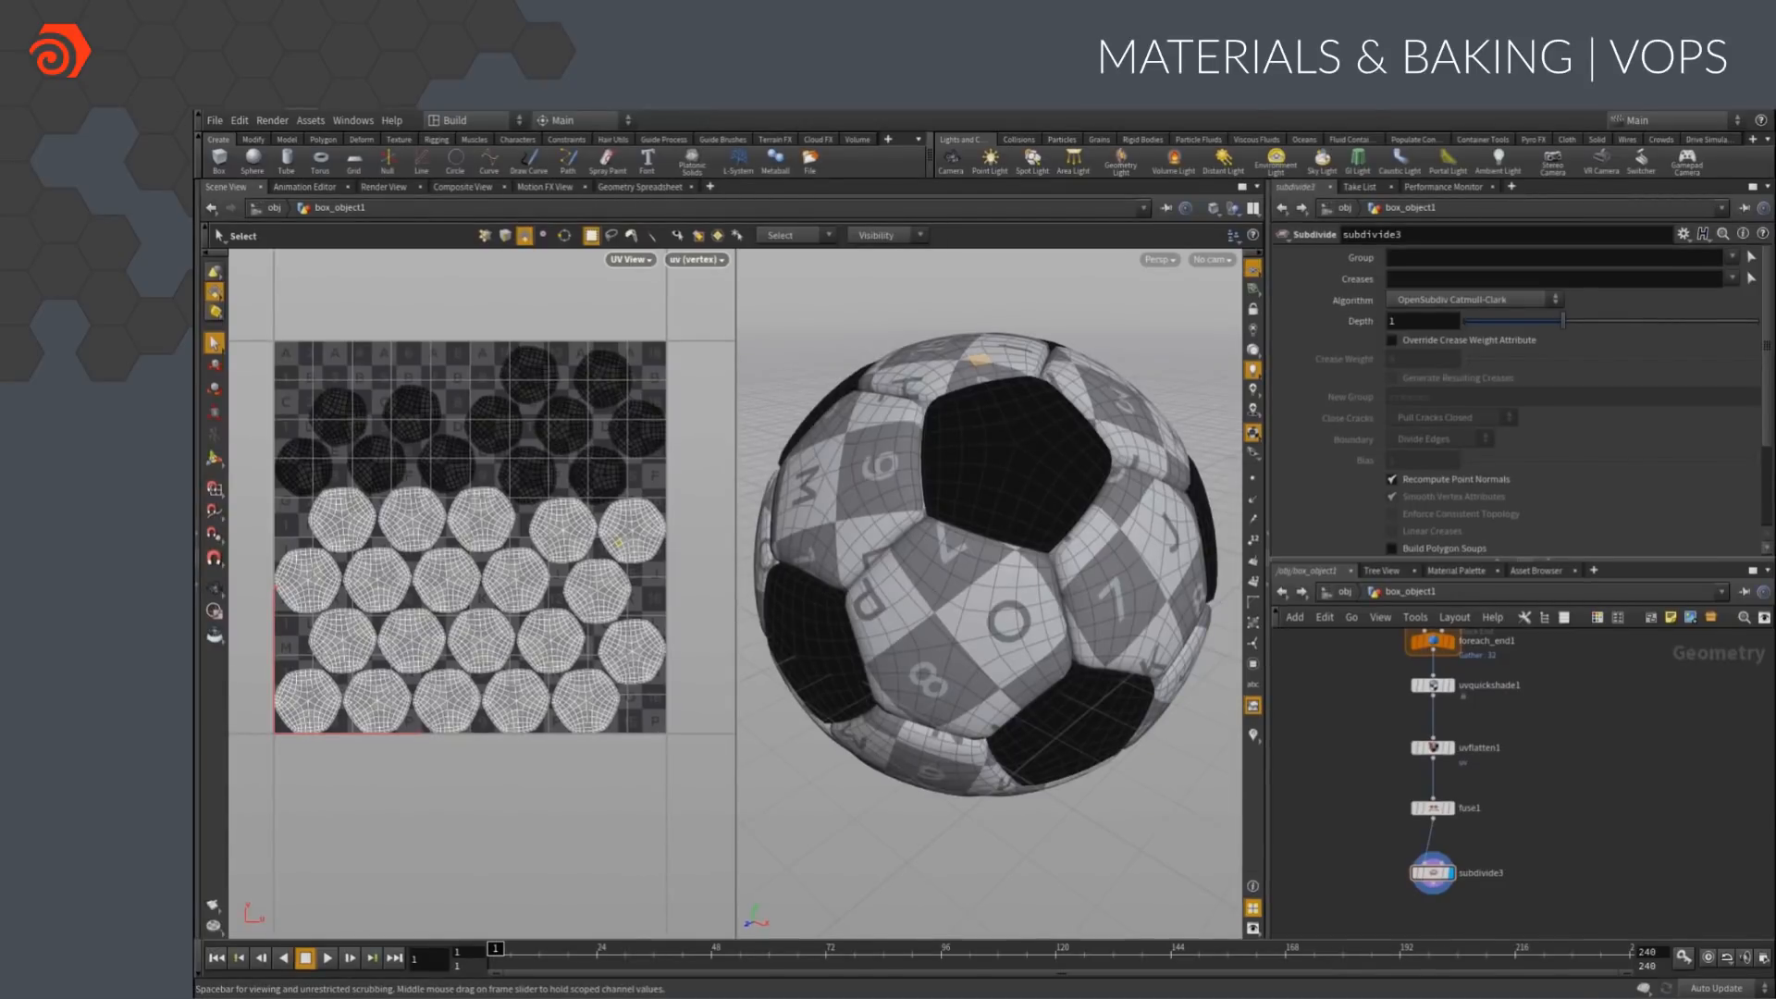
Add a Principled Shader from the material gallery to /mat and return to the geometry network
{"action": "left_click", "coordinate": [1454, 571]}
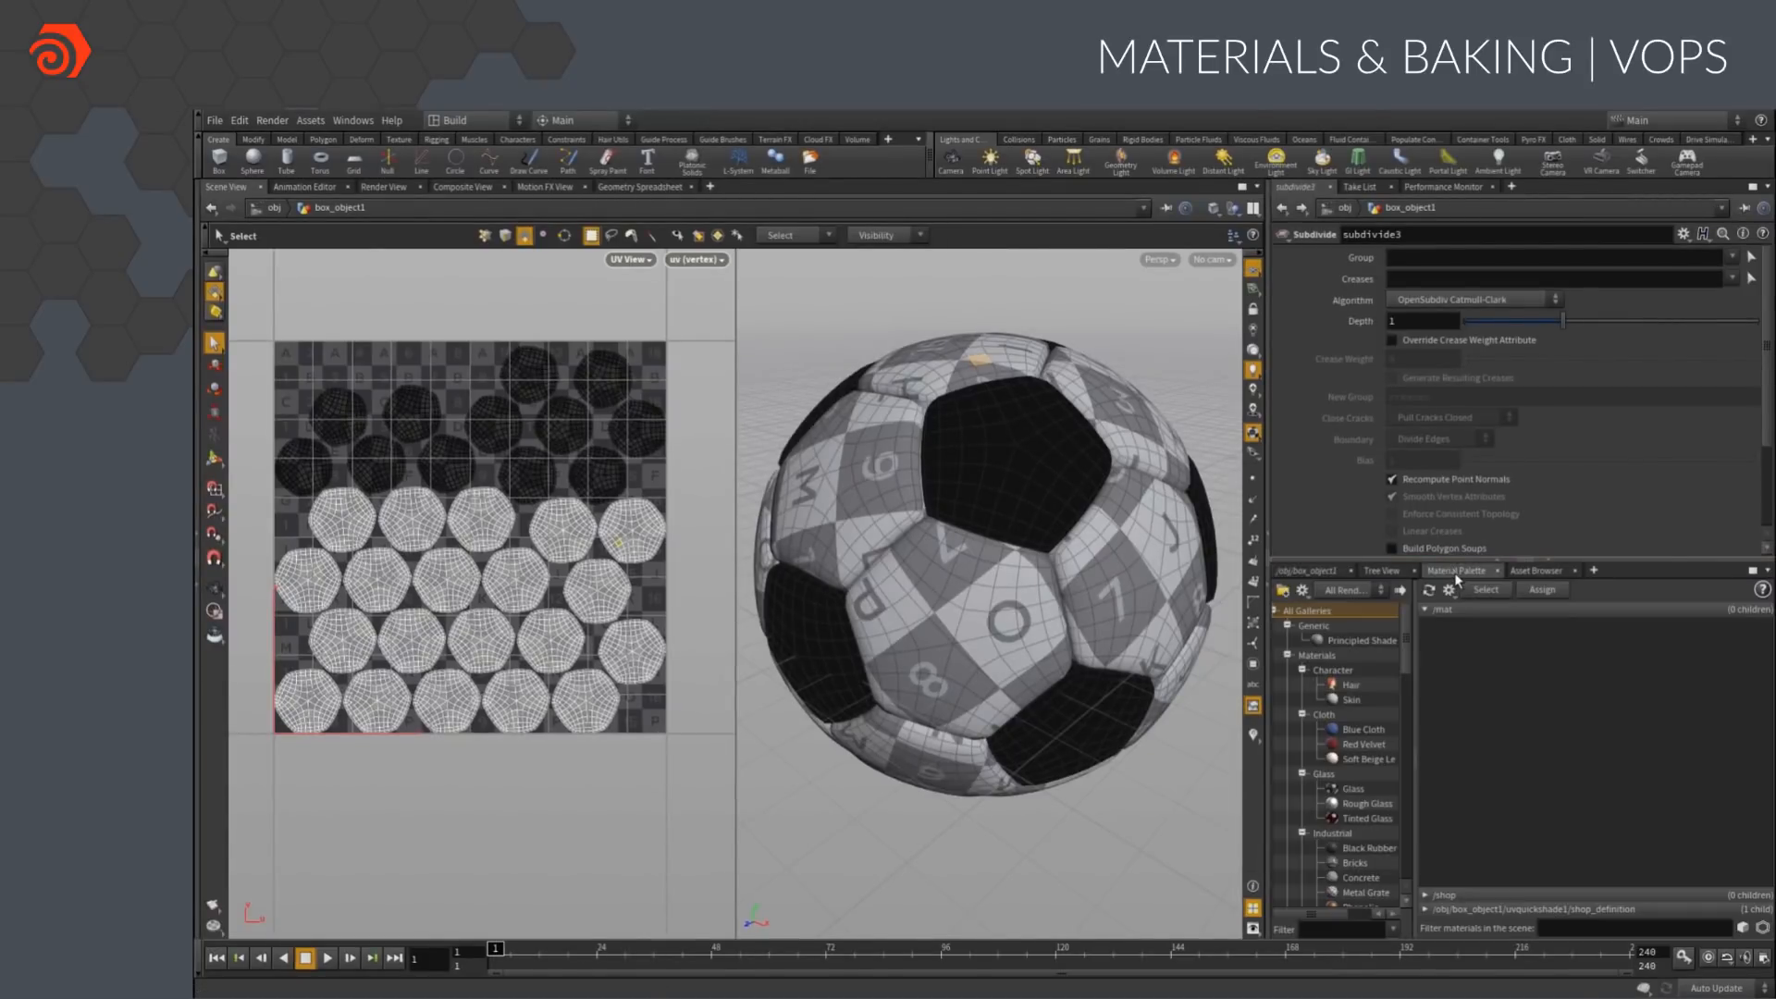
{"action": "left_click_drag", "start_coordinate": [1344, 645], "coordinate": [1450, 650]}
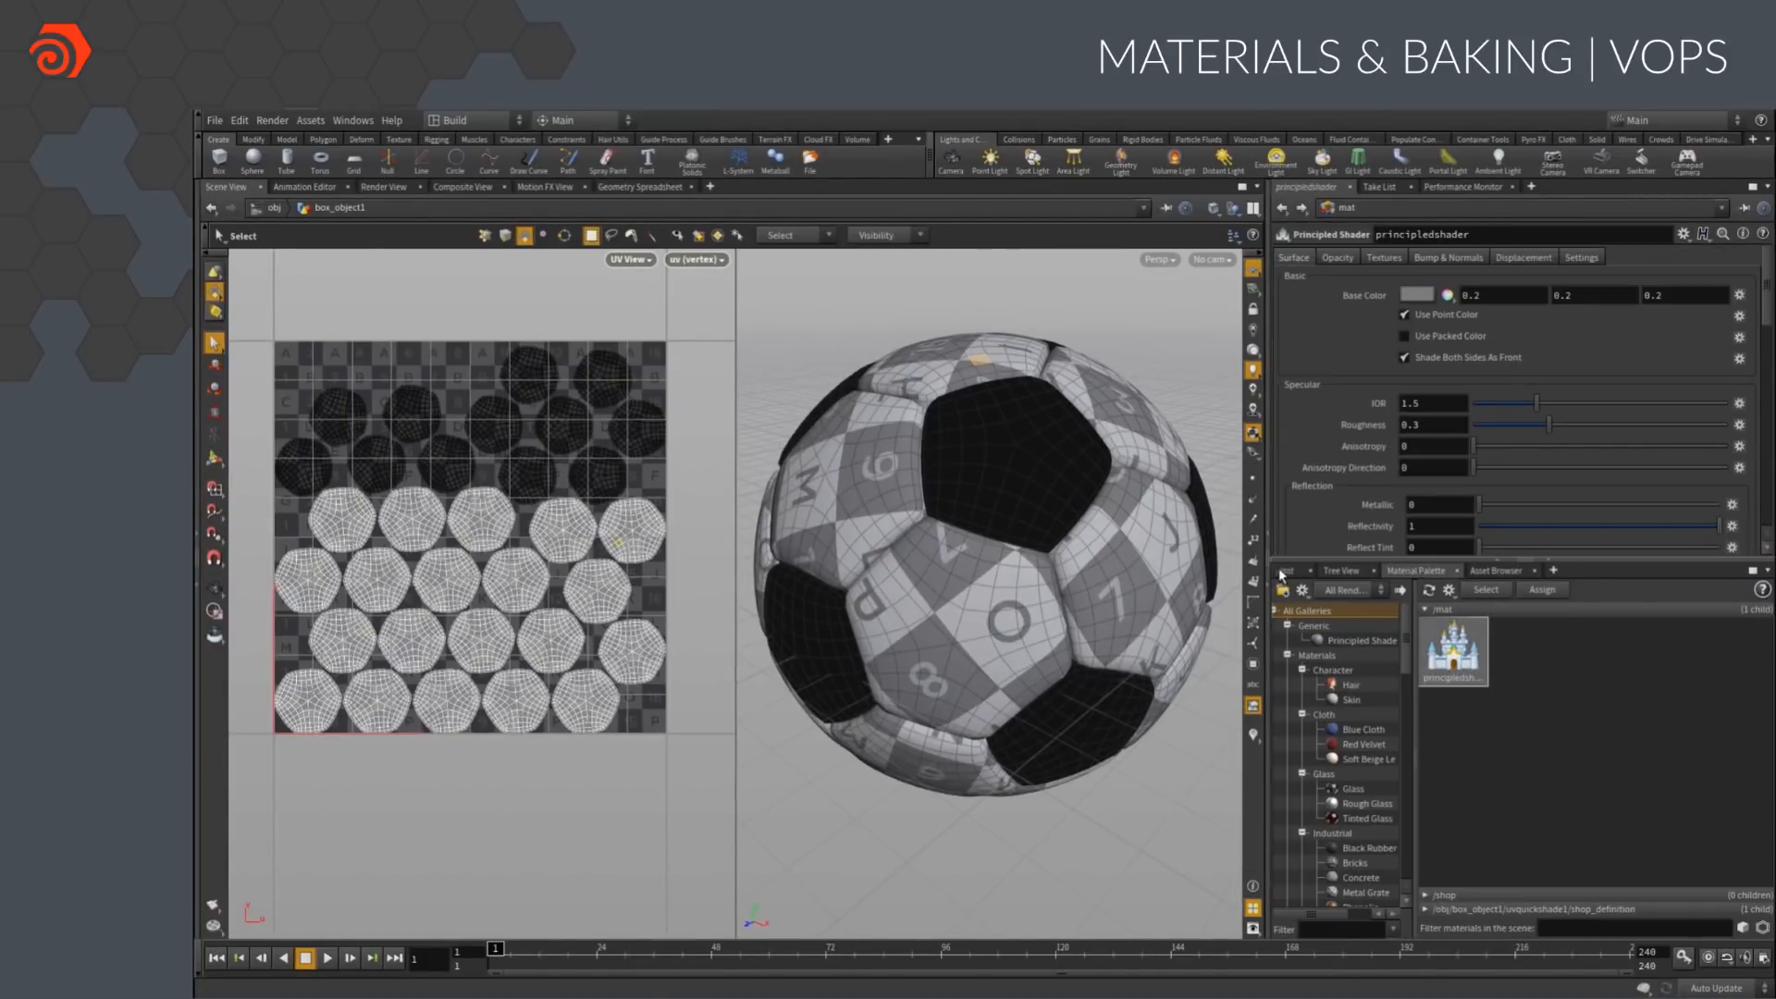
{"action": "left_click", "coordinate": [1283, 573]}
Append a Material node below subdivide3
{"action": "middle_click_drag", "start_coordinate": [1549, 813], "coordinate": [1541, 692]}
{"action": "left_click", "coordinate": [1541, 692]}
{"action": "key", "text": "Tab"}
{"action": "type", "text": "mat"}
{"action": "key", "text": "Return"}
{"action": "left_click", "coordinate": [1430, 807]}
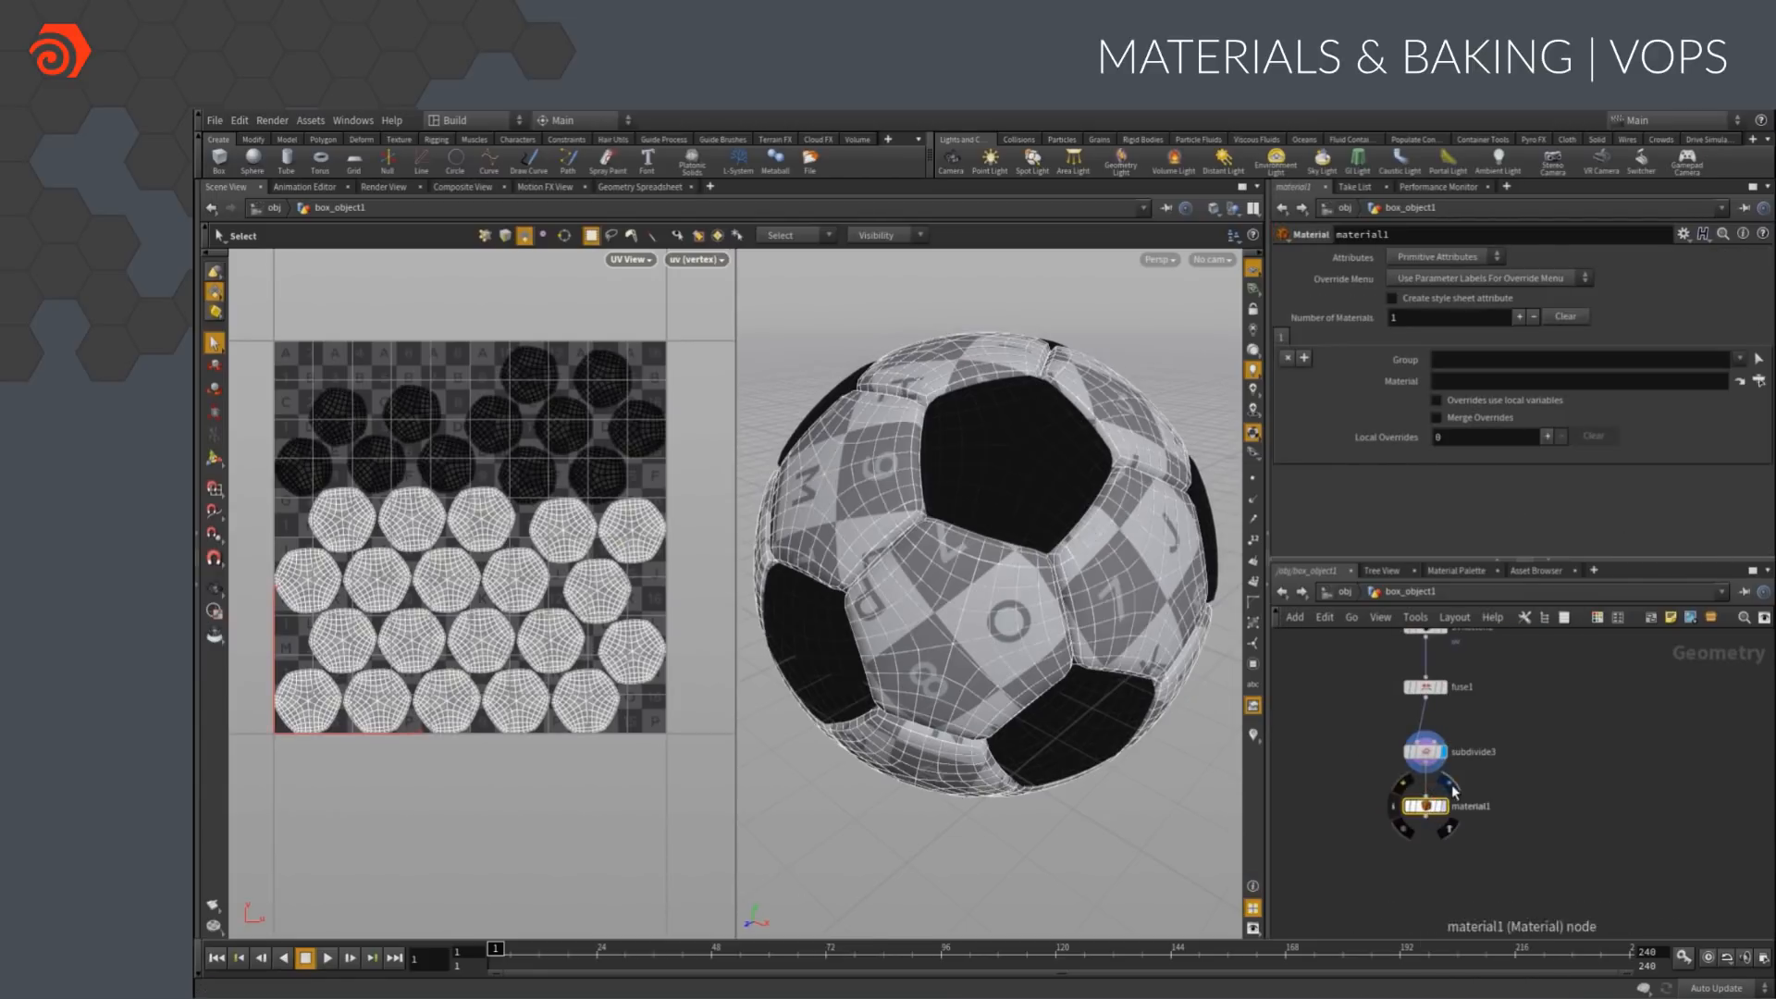
Assign /mat/principledshader to material1 and display that node
{"action": "left_click", "coordinate": [1758, 380]}
{"action": "left_click", "coordinate": [1716, 279]}
{"action": "left_click", "coordinate": [1711, 502]}
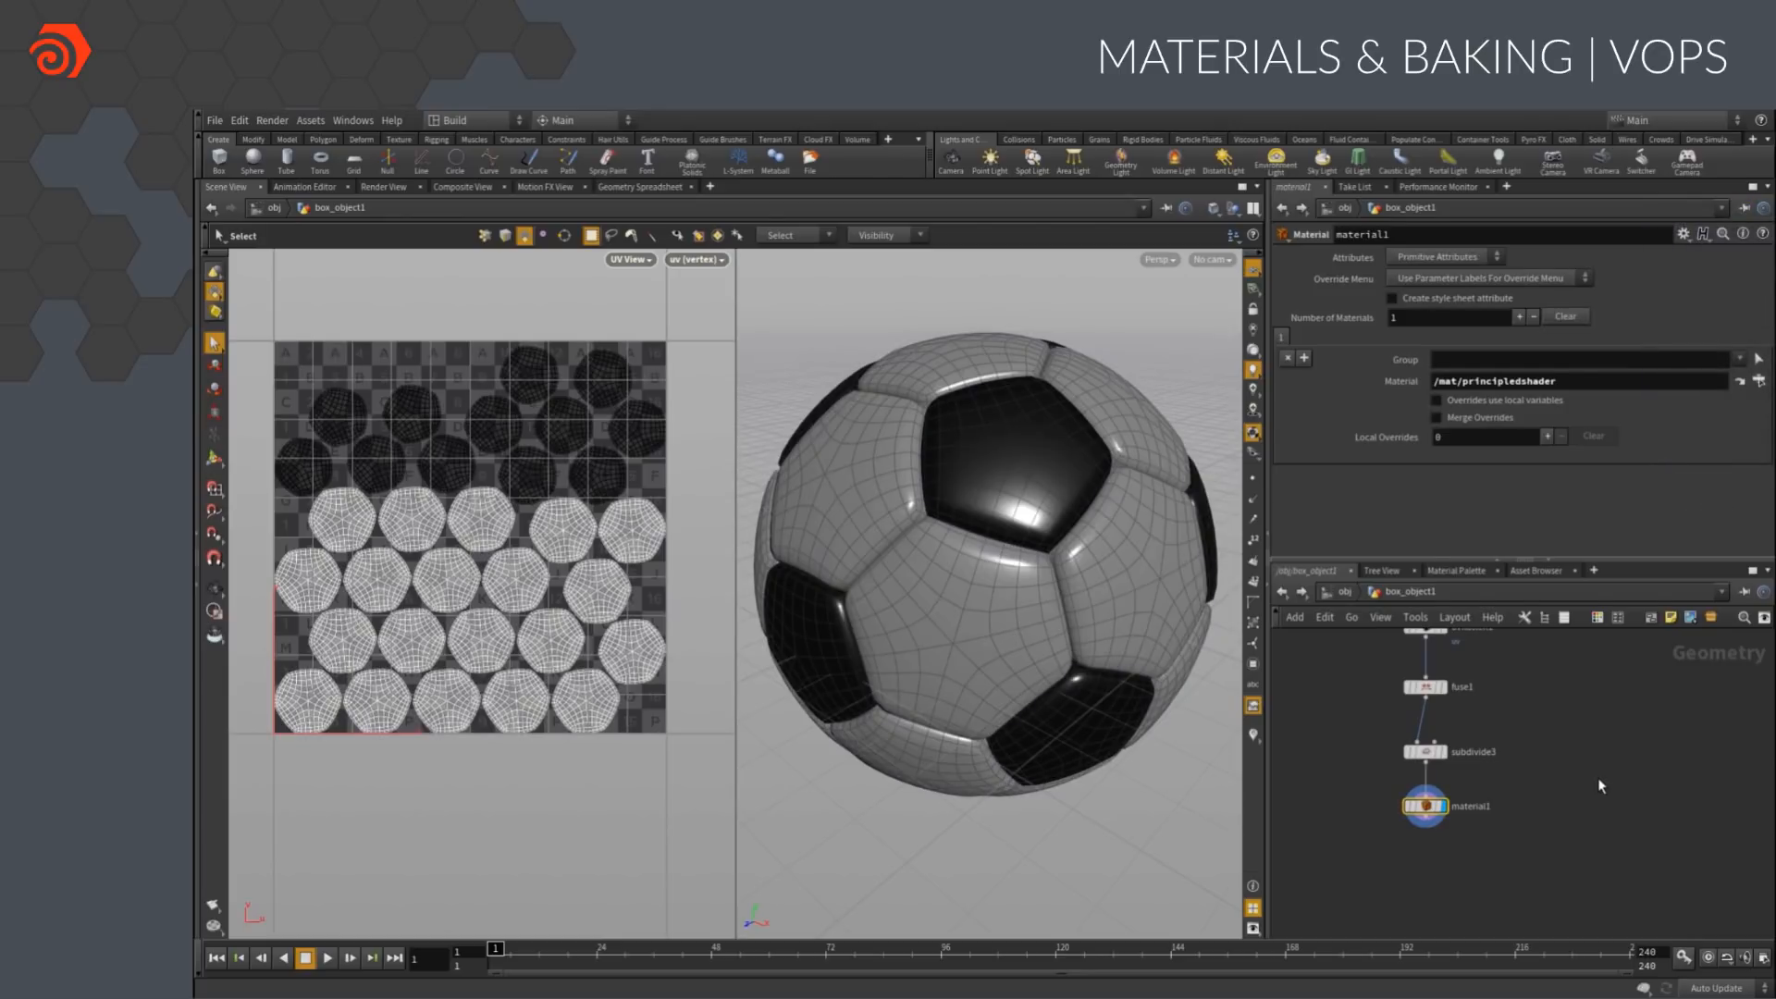
Set the principled shader's Base Color to white (1, 1, 1)
{"action": "left_click", "coordinate": [1456, 571]}
{"action": "left_click", "coordinate": [1454, 653]}
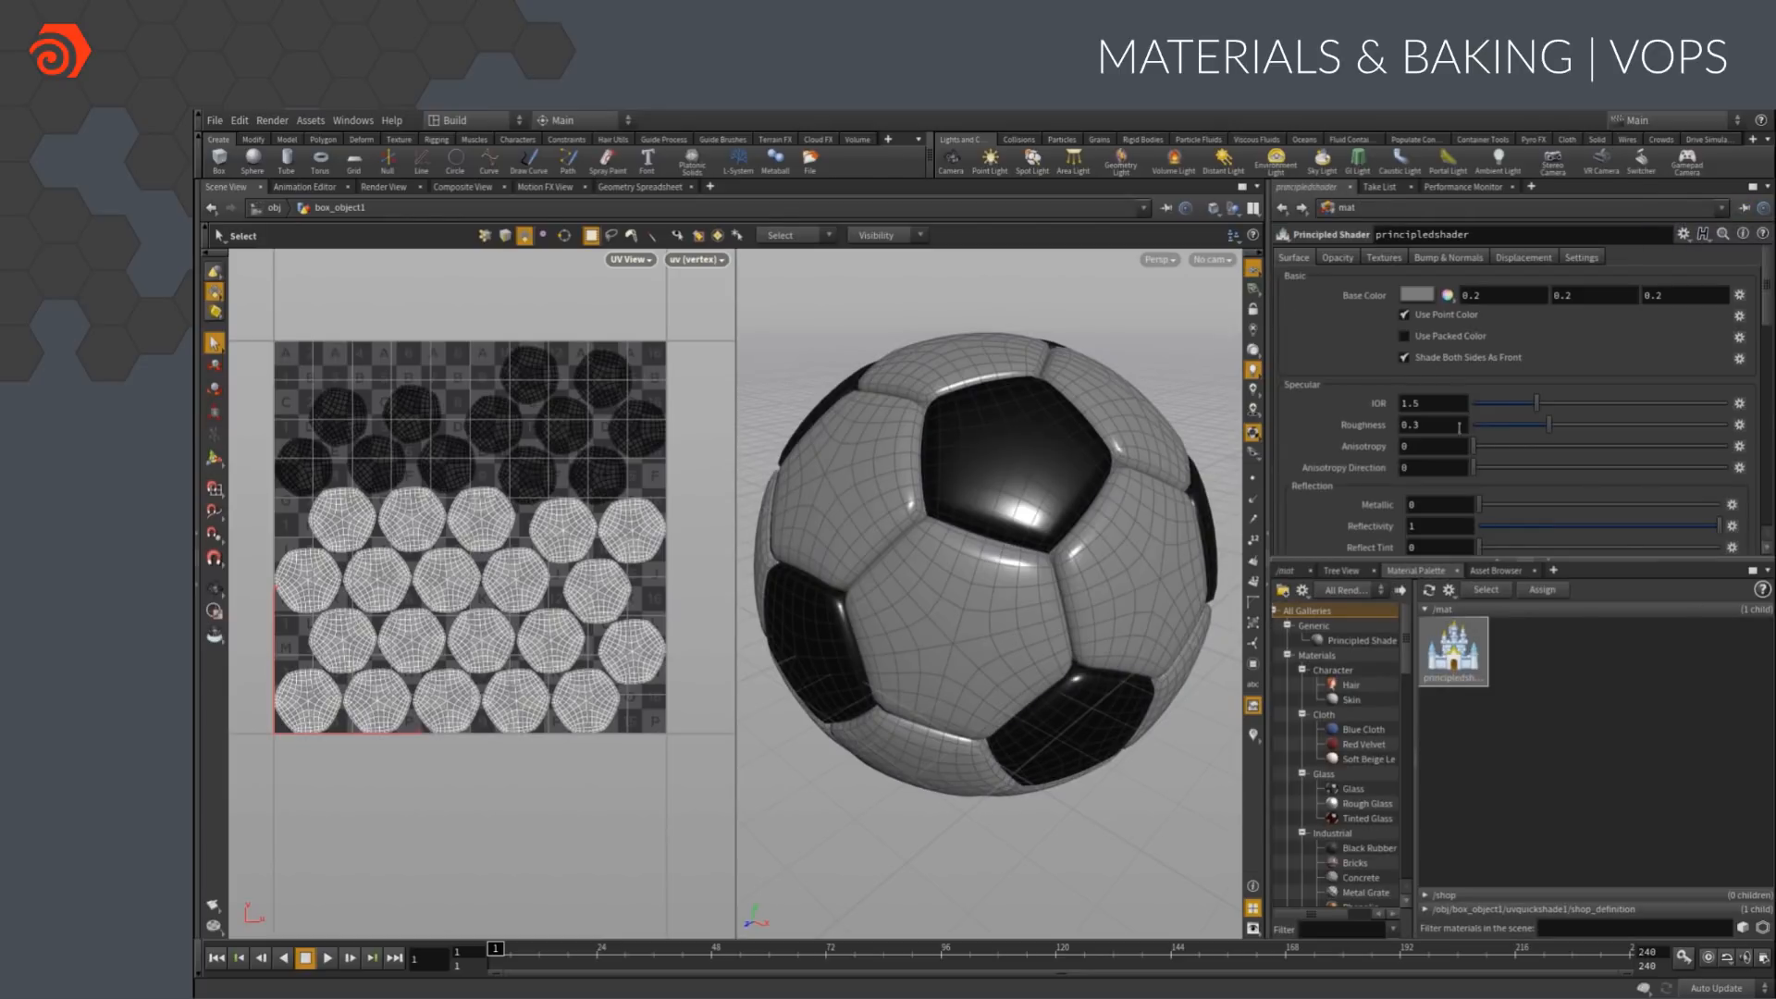
{"action": "left_click", "coordinate": [1411, 297]}
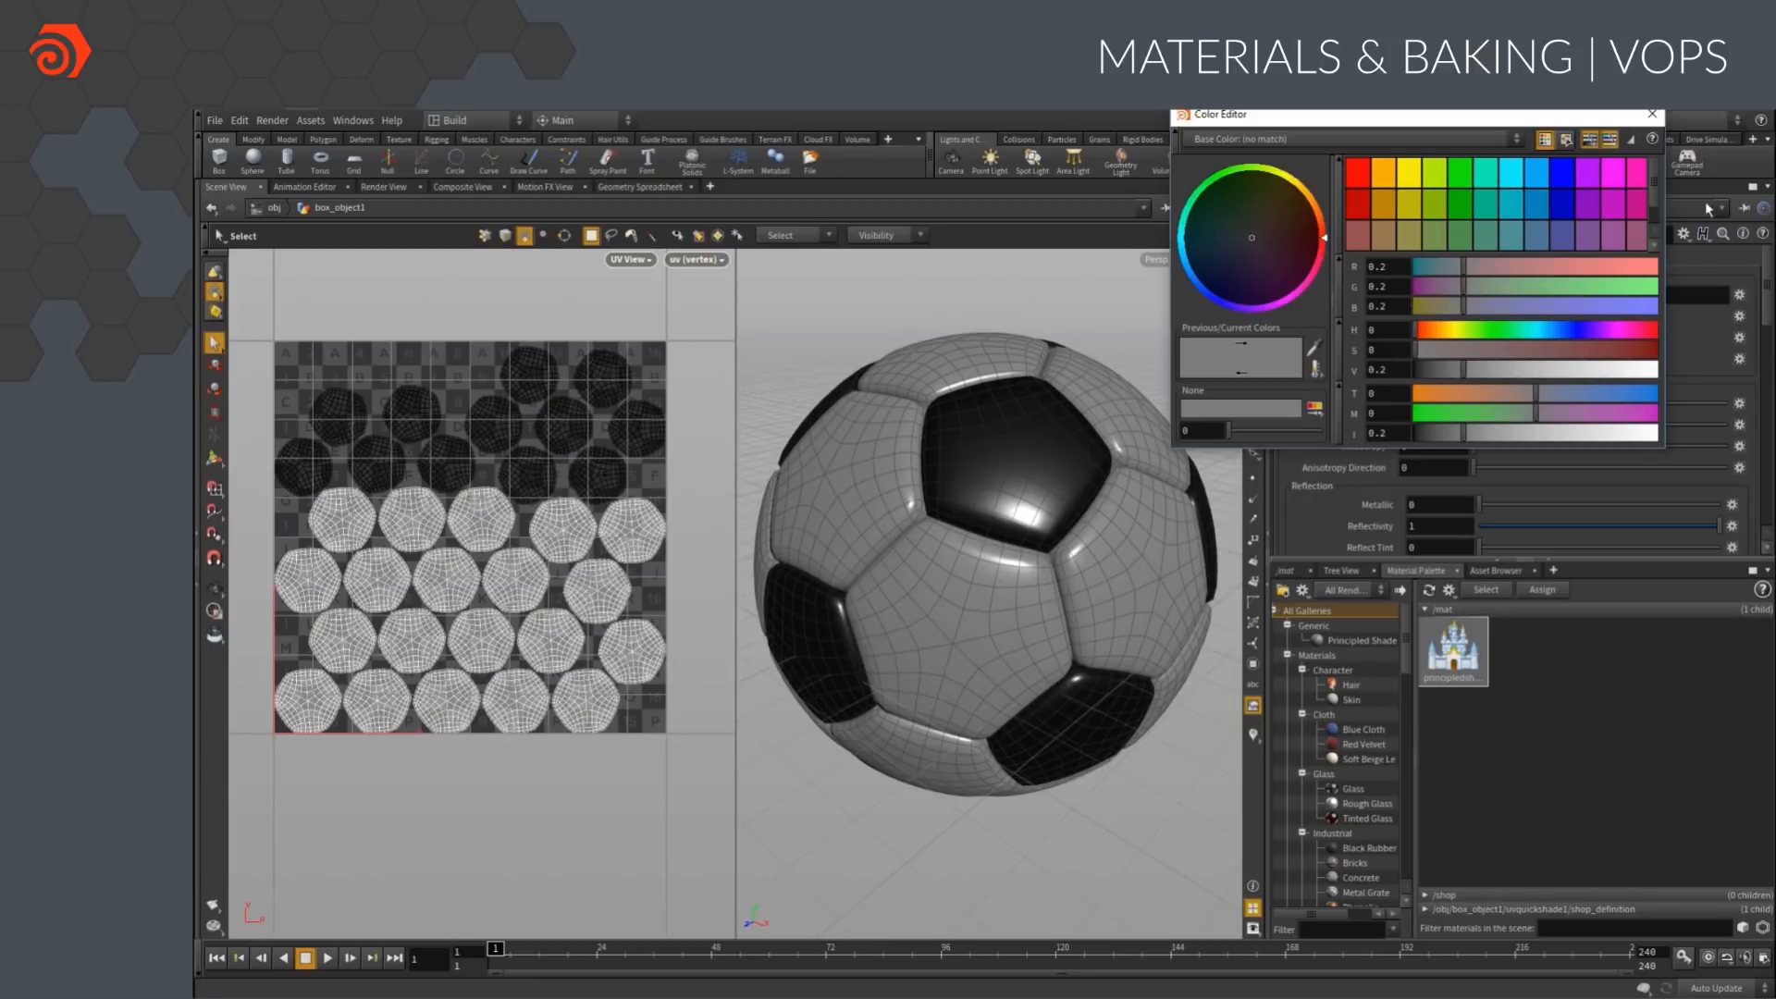
{"action": "left_click", "coordinate": [1634, 234]}
{"action": "left_click", "coordinate": [1652, 115]}
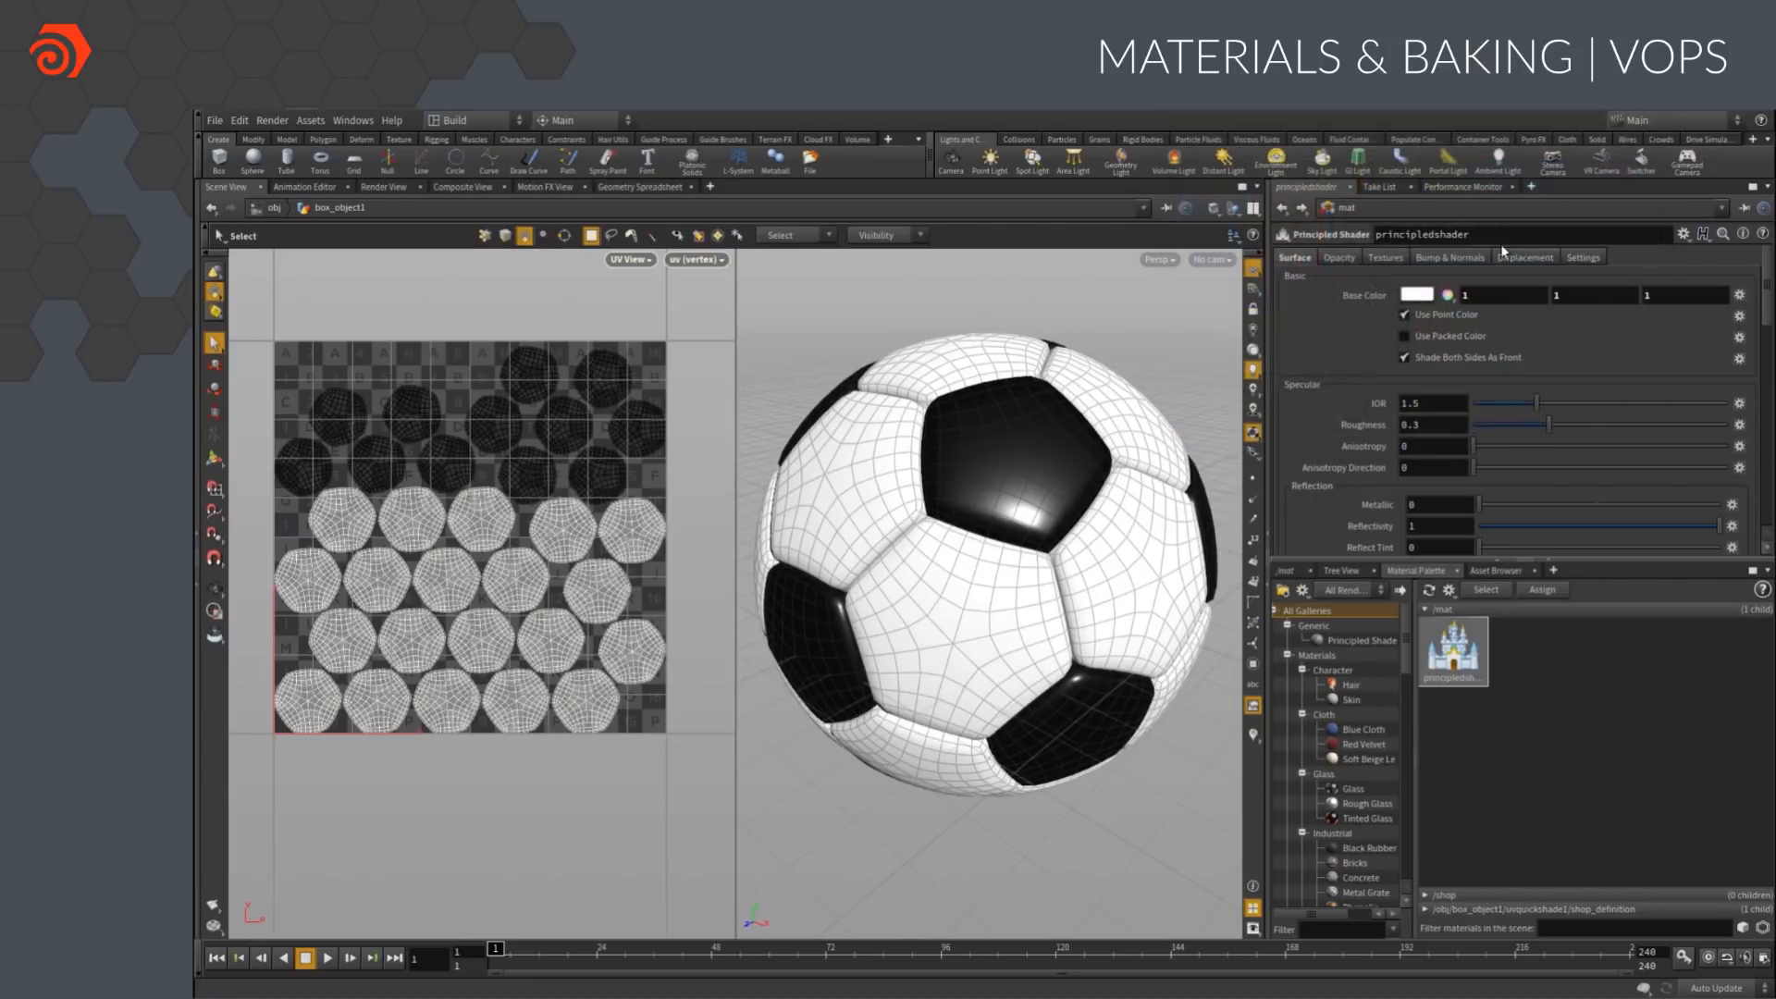
Enable a Base Color texture on the principled shader and load soccerball_color.rat
{"action": "left_click", "coordinate": [1384, 254]}
{"action": "left_click", "coordinate": [1414, 298]}
{"action": "left_click", "coordinate": [1721, 317]}
{"action": "left_click", "coordinate": [1561, 213]}
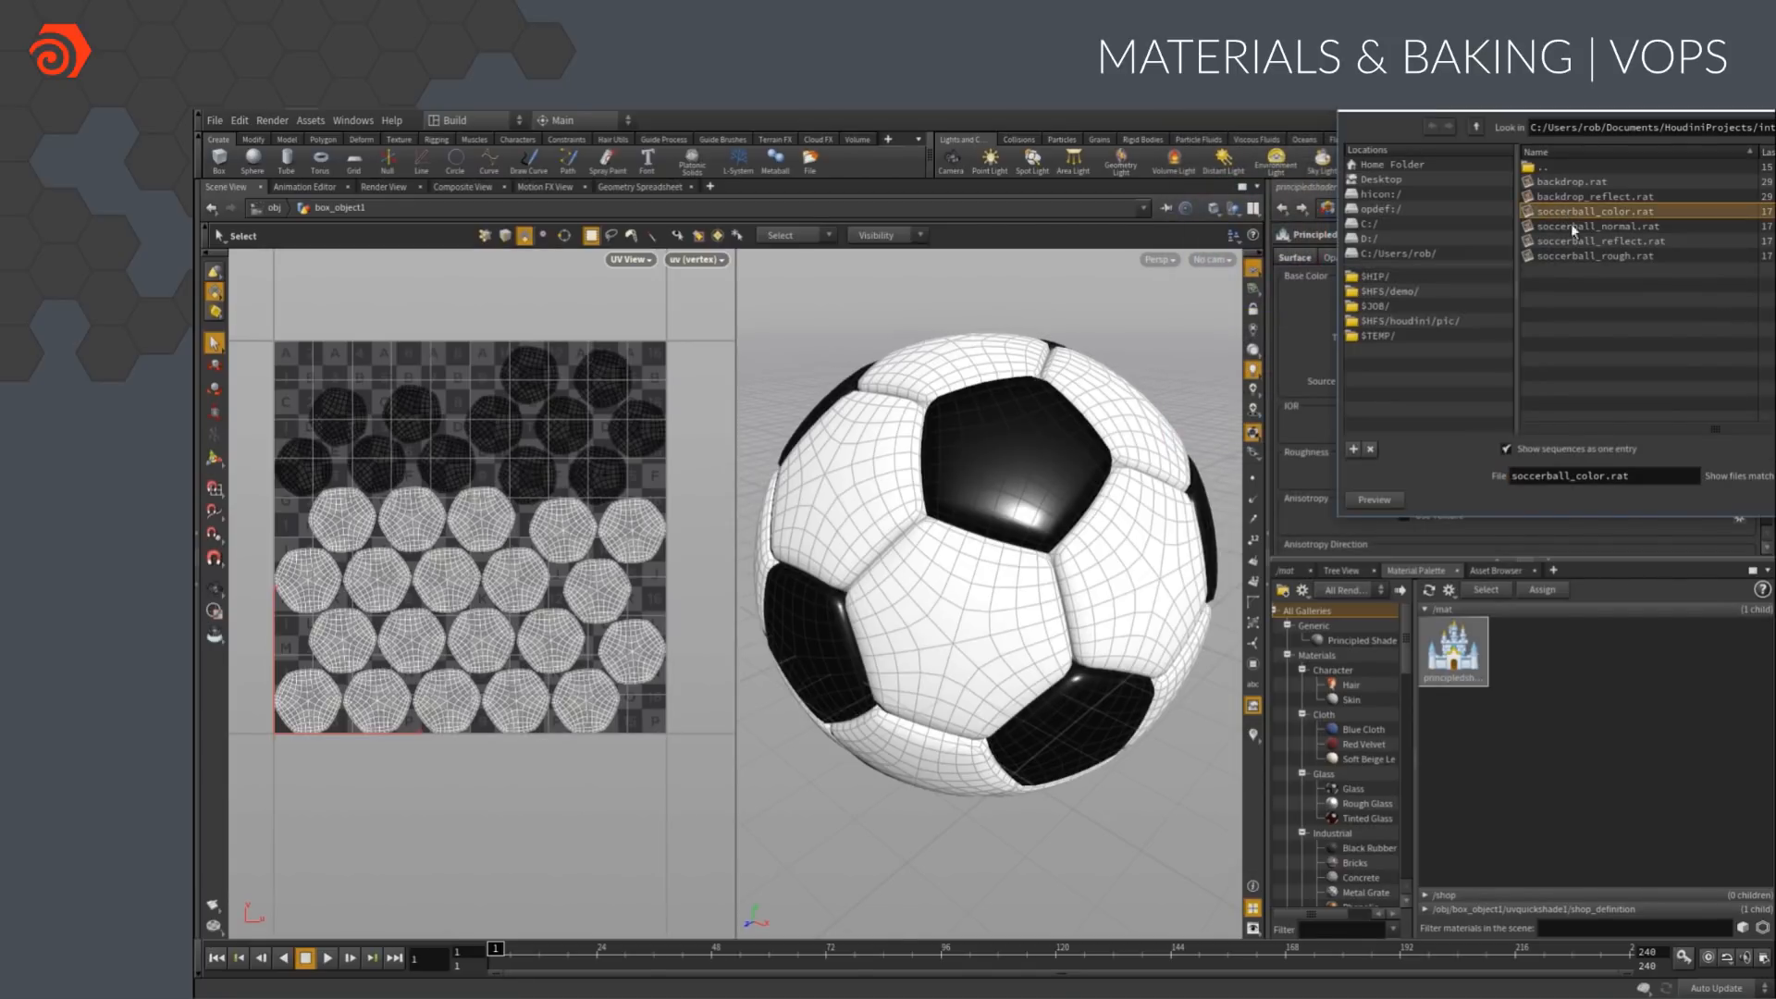
{"action": "double_click", "coordinate": [1562, 213]}
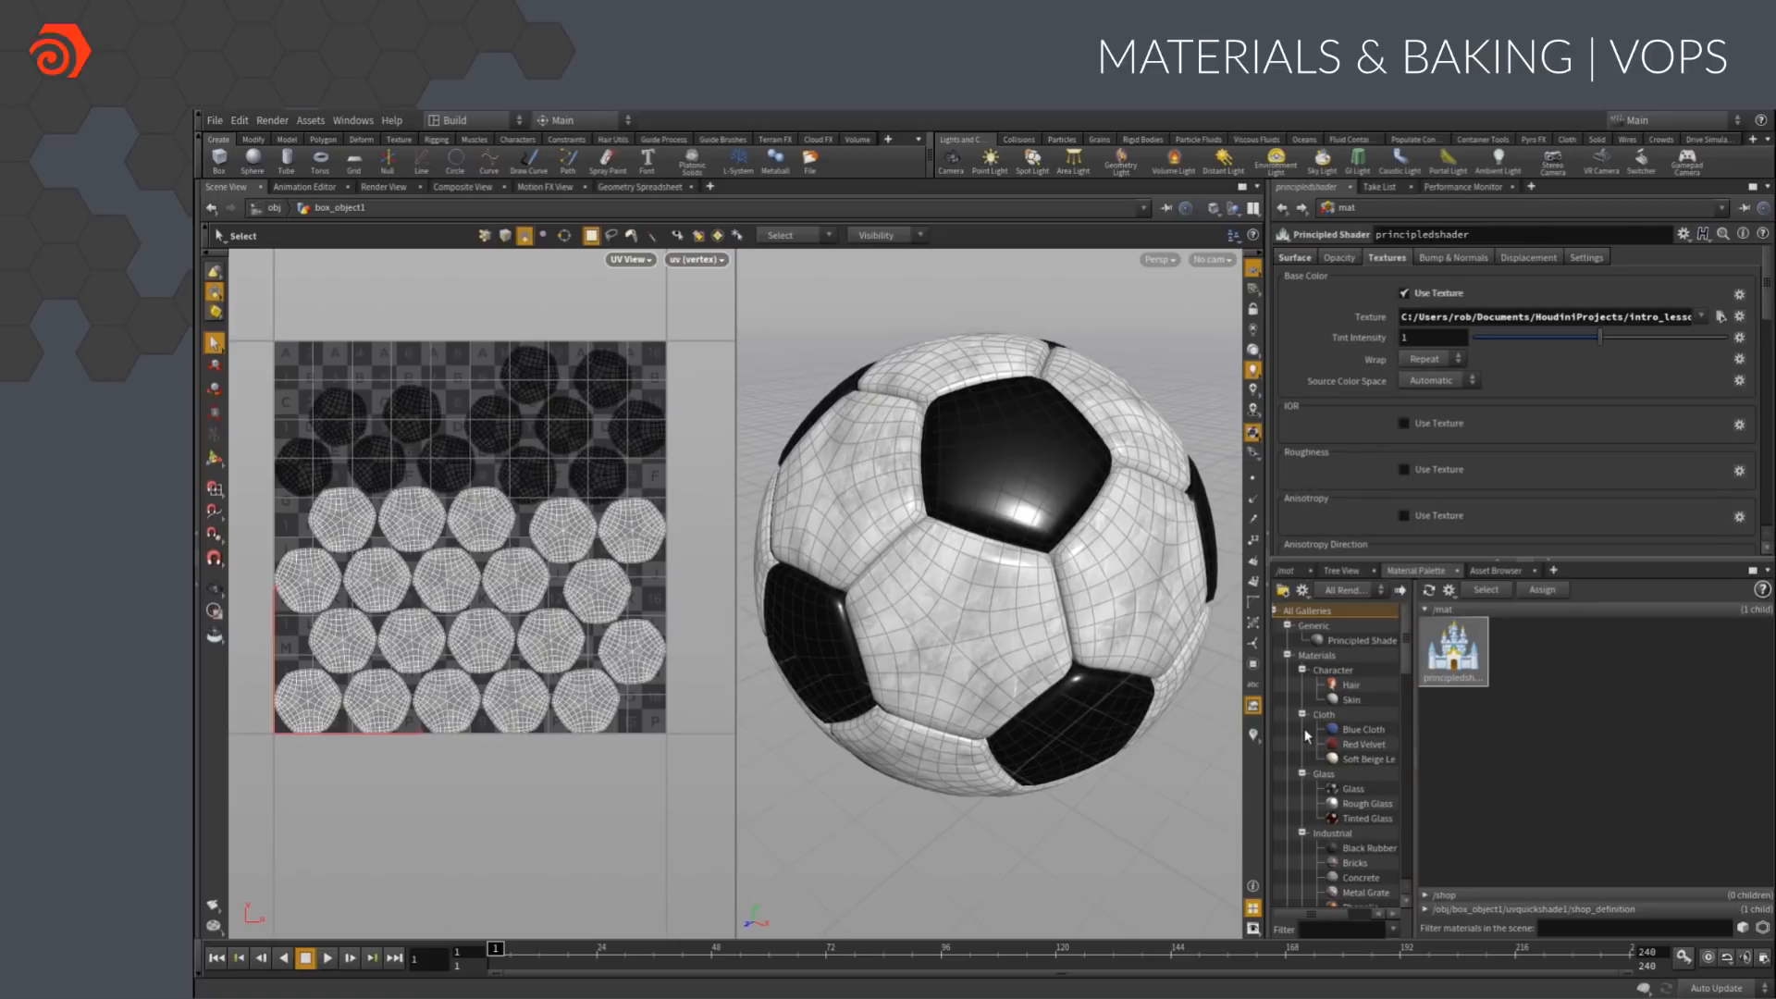
Use soccerball_color.rat as the background image of the UV view
{"action": "left_click", "coordinate": [697, 259]}
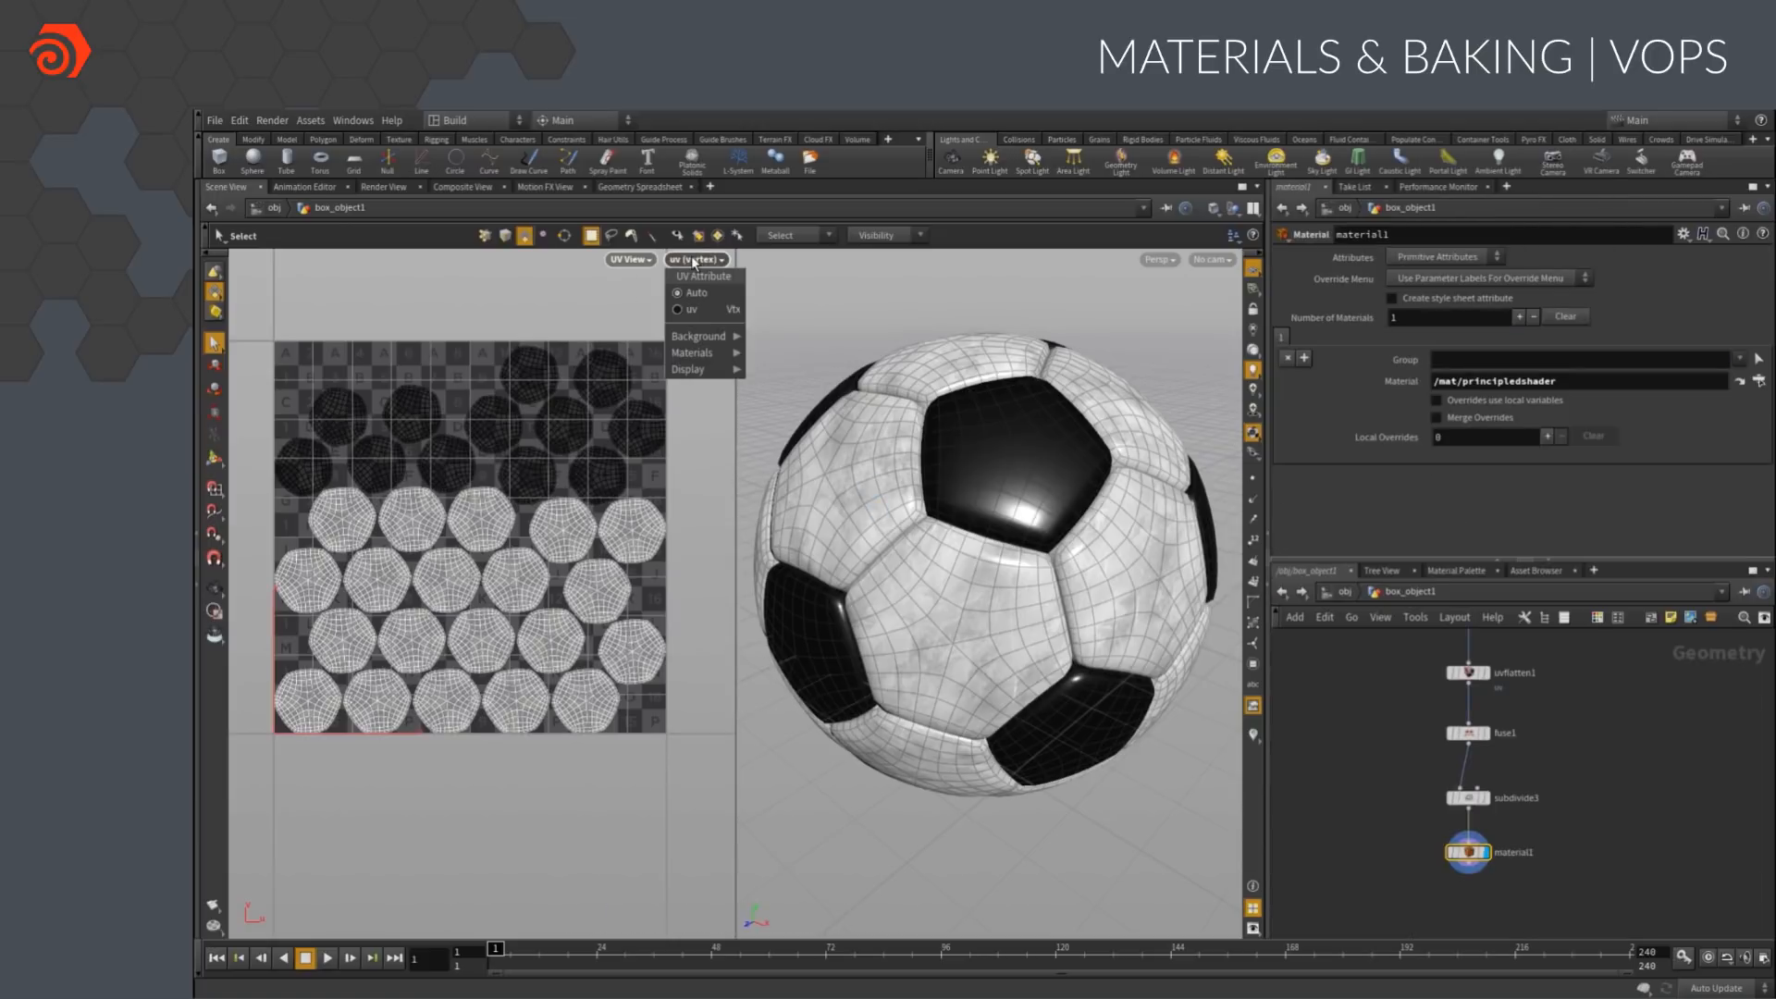
{"action": "mouse_move", "coordinate": [705, 340]}
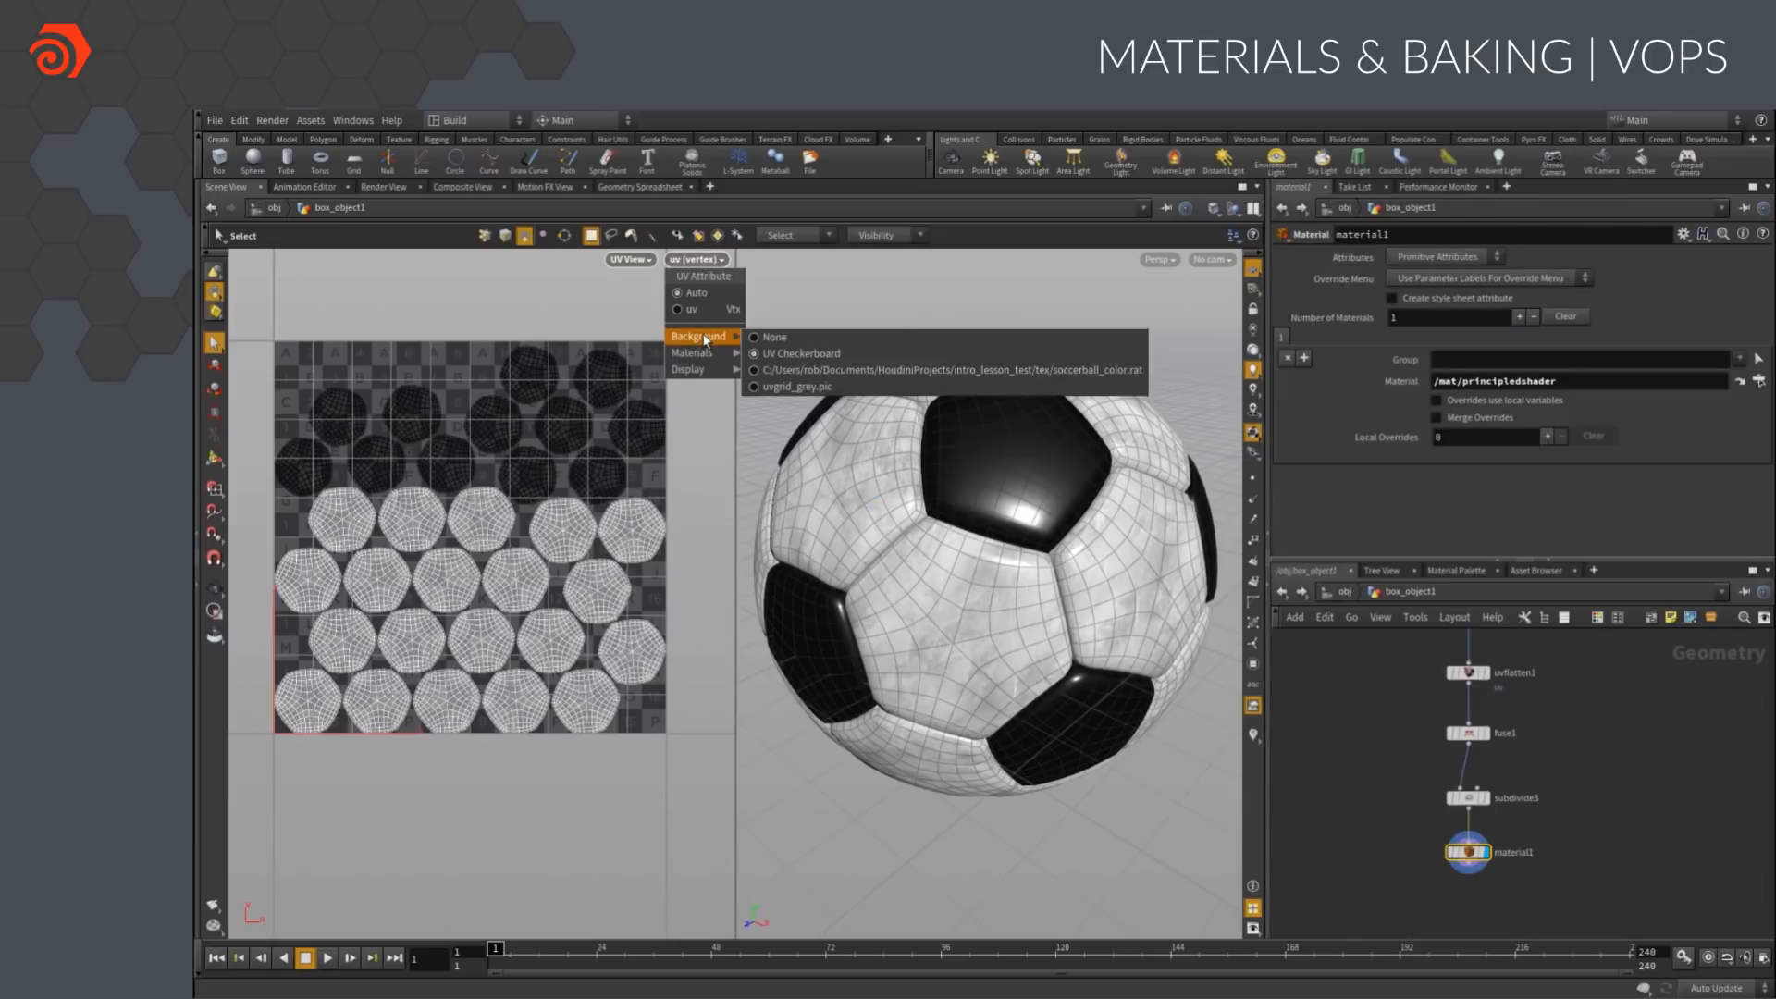
{"action": "left_click", "coordinate": [819, 369]}
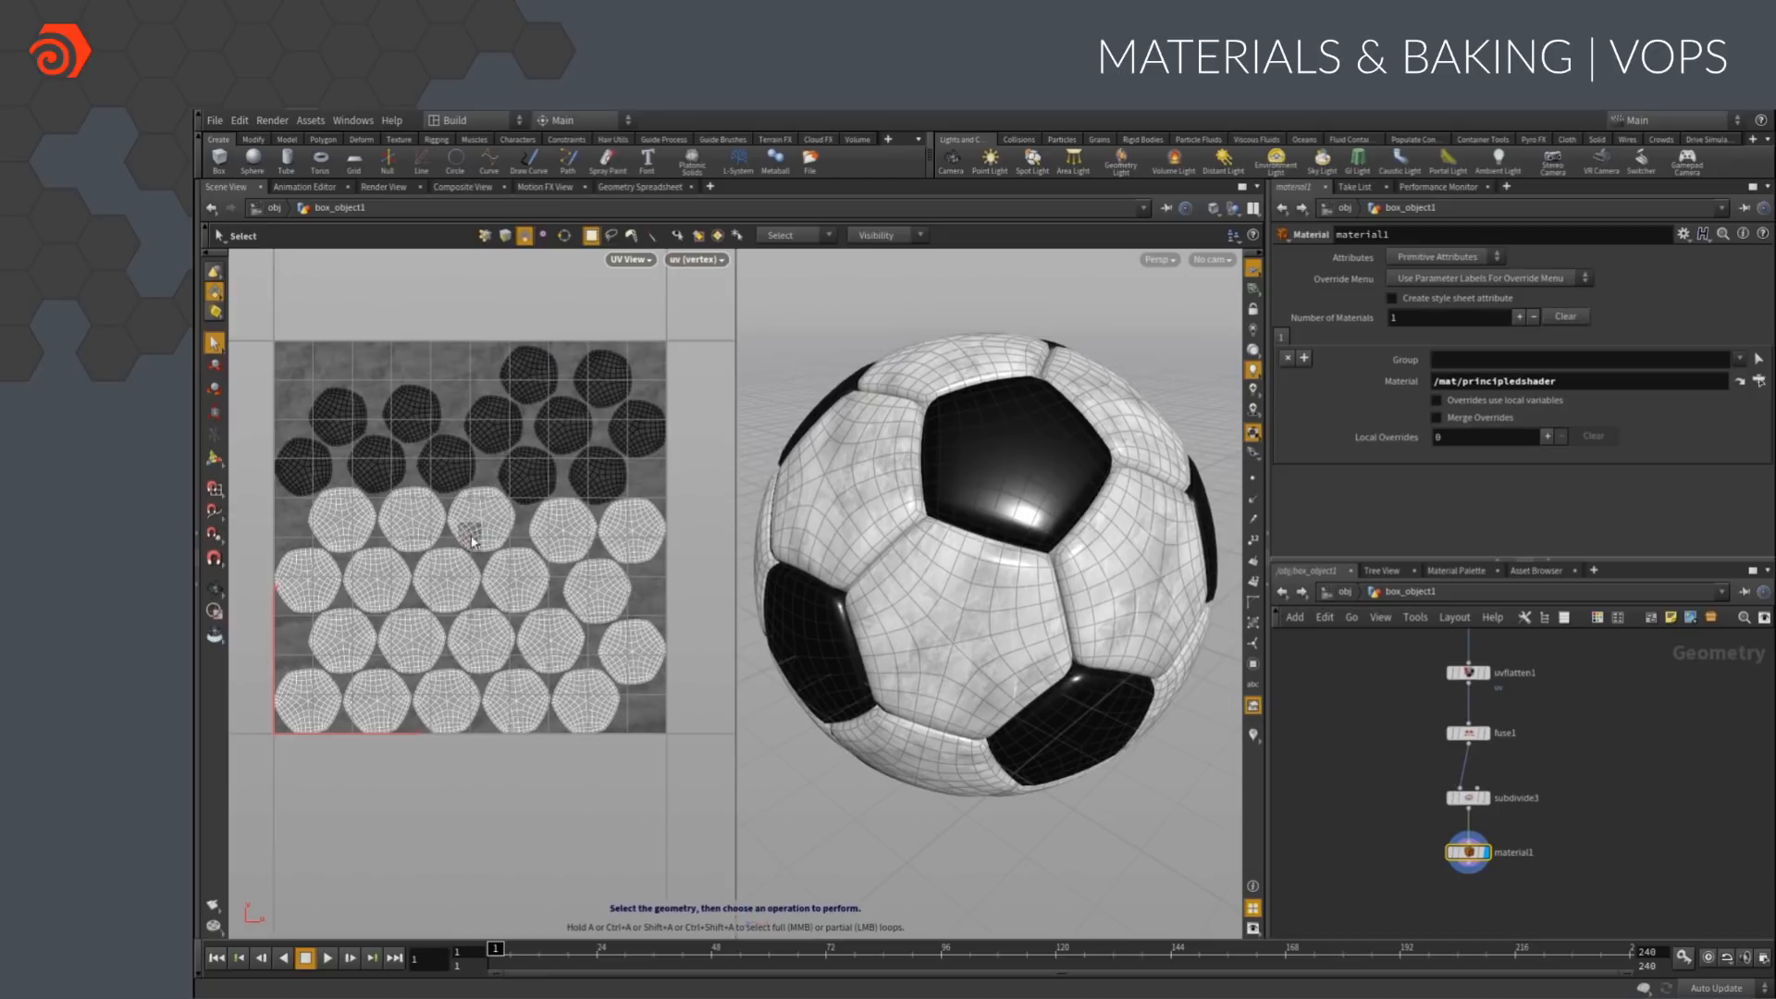
In uvflatten1, position and orient the front white patch's UV island over the texture's crest, and repack the other islands
{"action": "left_click", "coordinate": [1468, 674]}
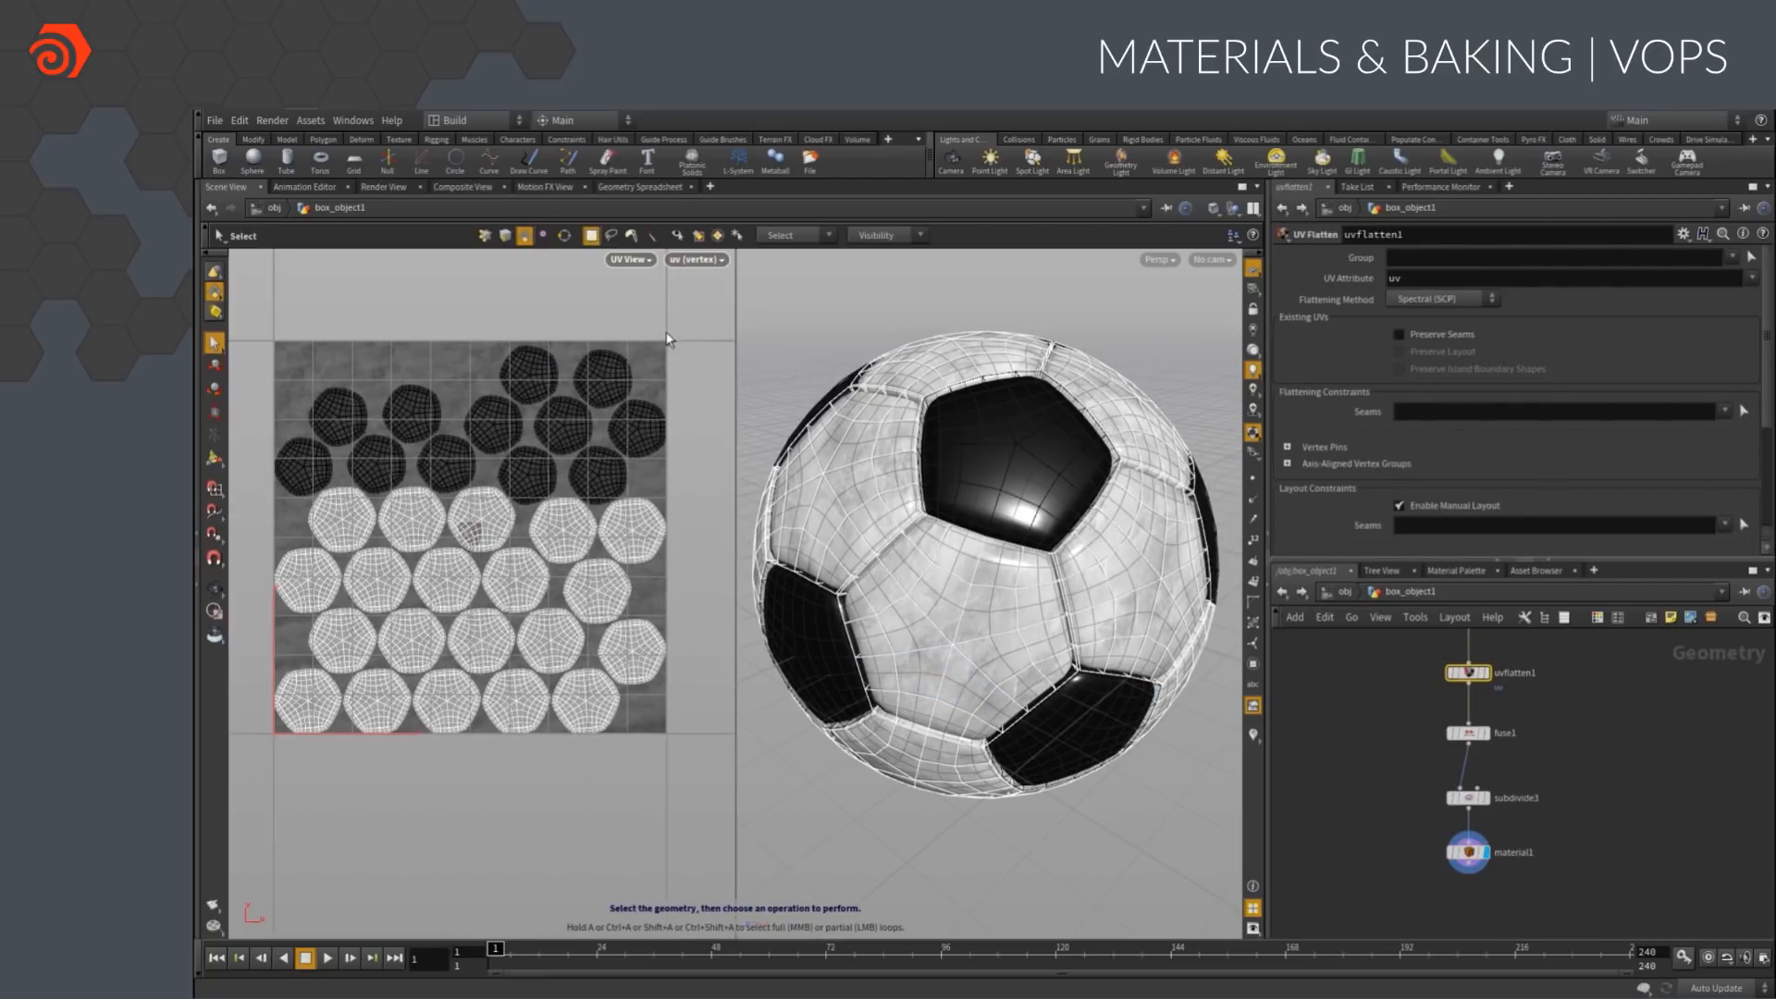
{"action": "left_click", "coordinate": [215, 459]}
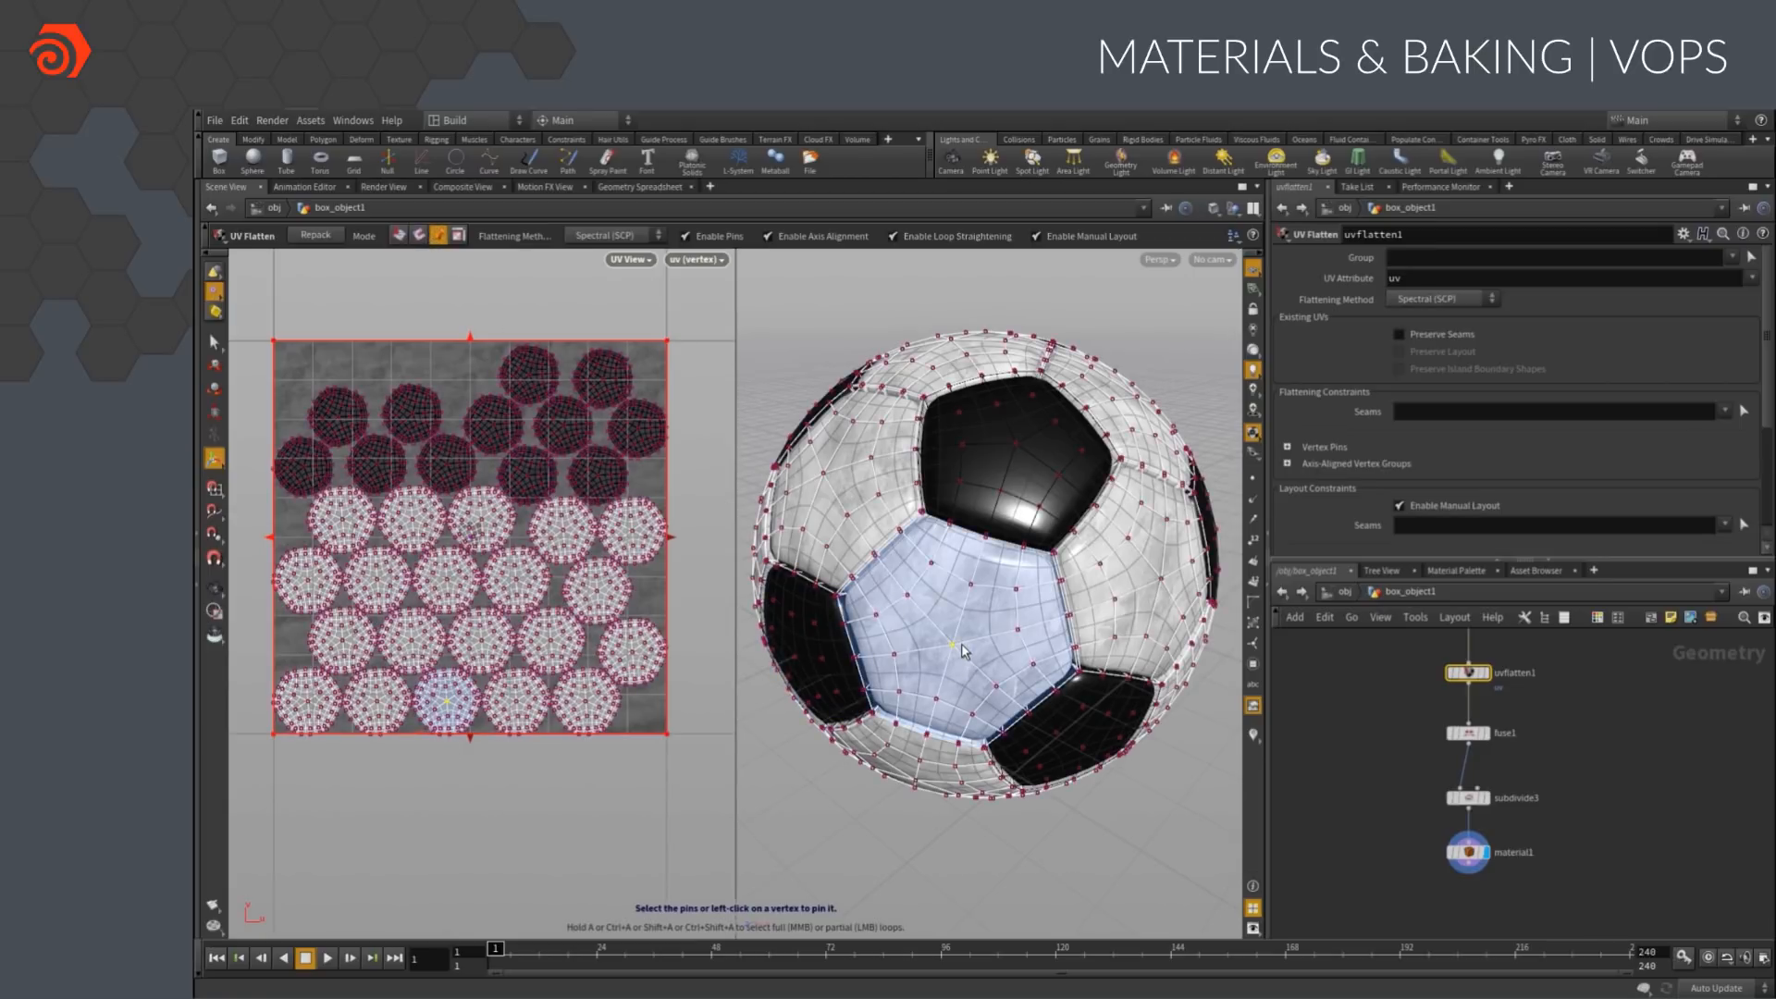
{"action": "left_click_drag", "start_coordinate": [447, 702], "coordinate": [473, 540]}
{"action": "key", "text": "r"}
{"action": "left_click_drag", "start_coordinate": [586, 576], "coordinate": [301, 238]}
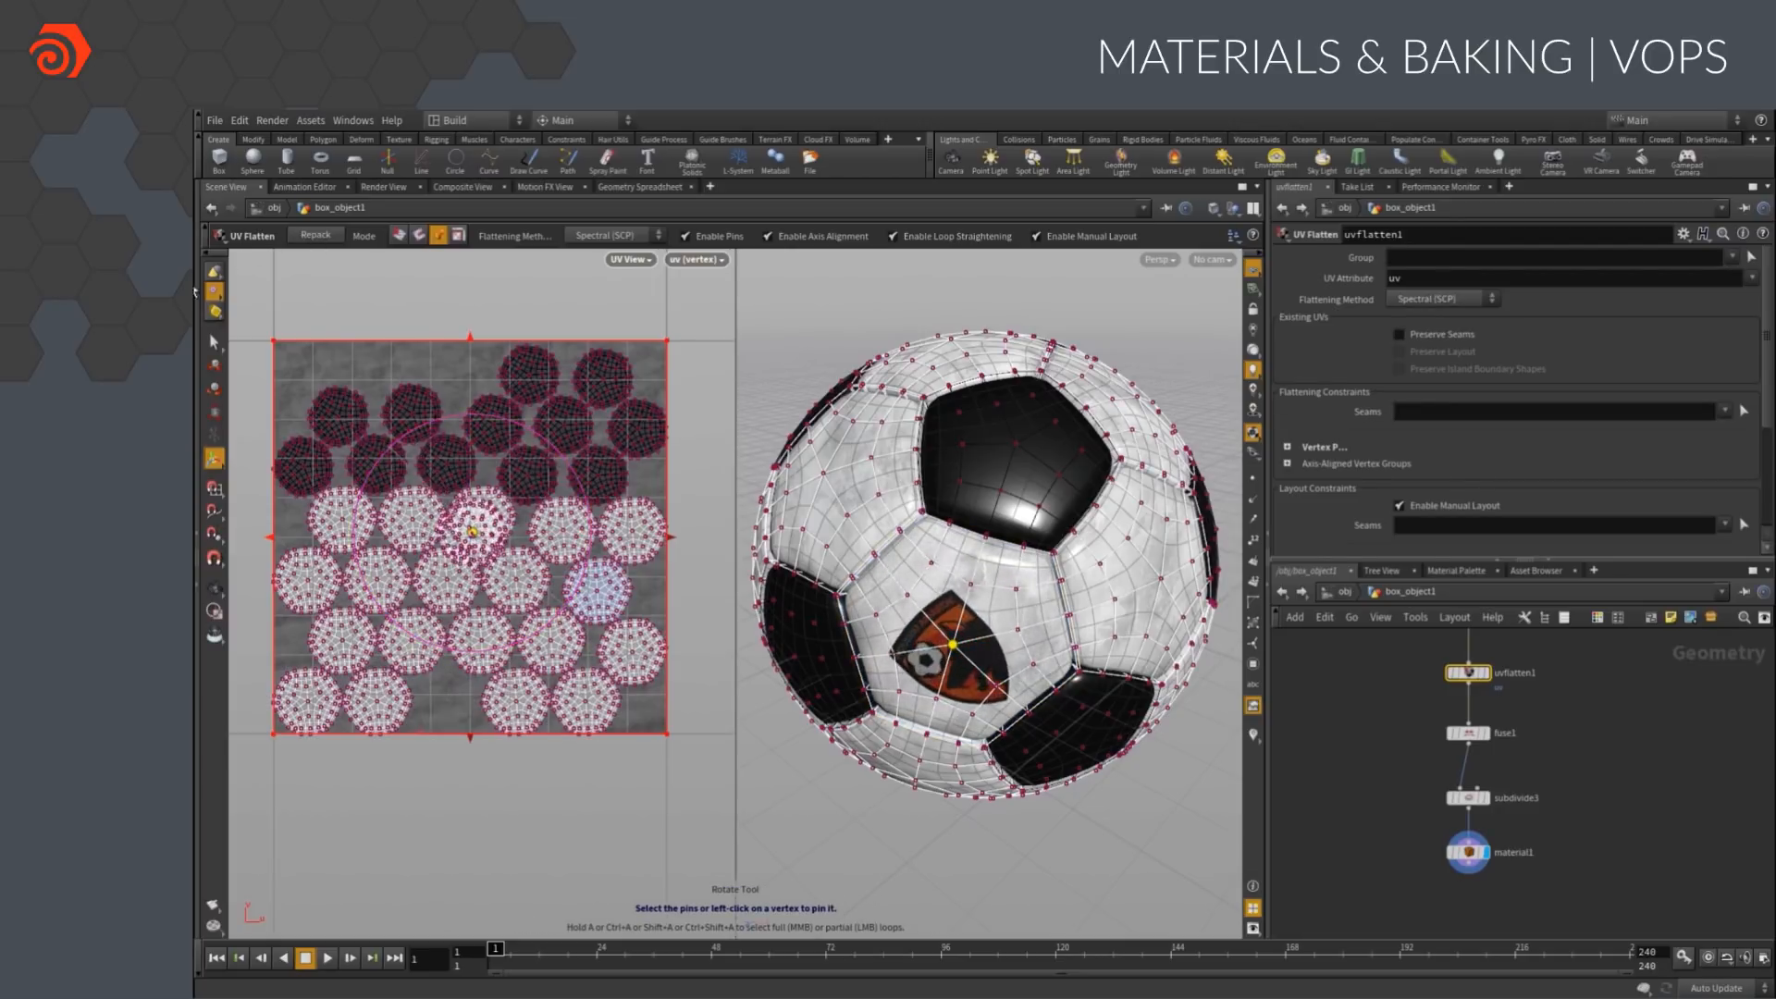
{"action": "key", "text": "ctrl+z"}
{"action": "left_click_drag", "start_coordinate": [473, 535], "coordinate": [472, 539]}
{"action": "left_click", "coordinate": [314, 236]}
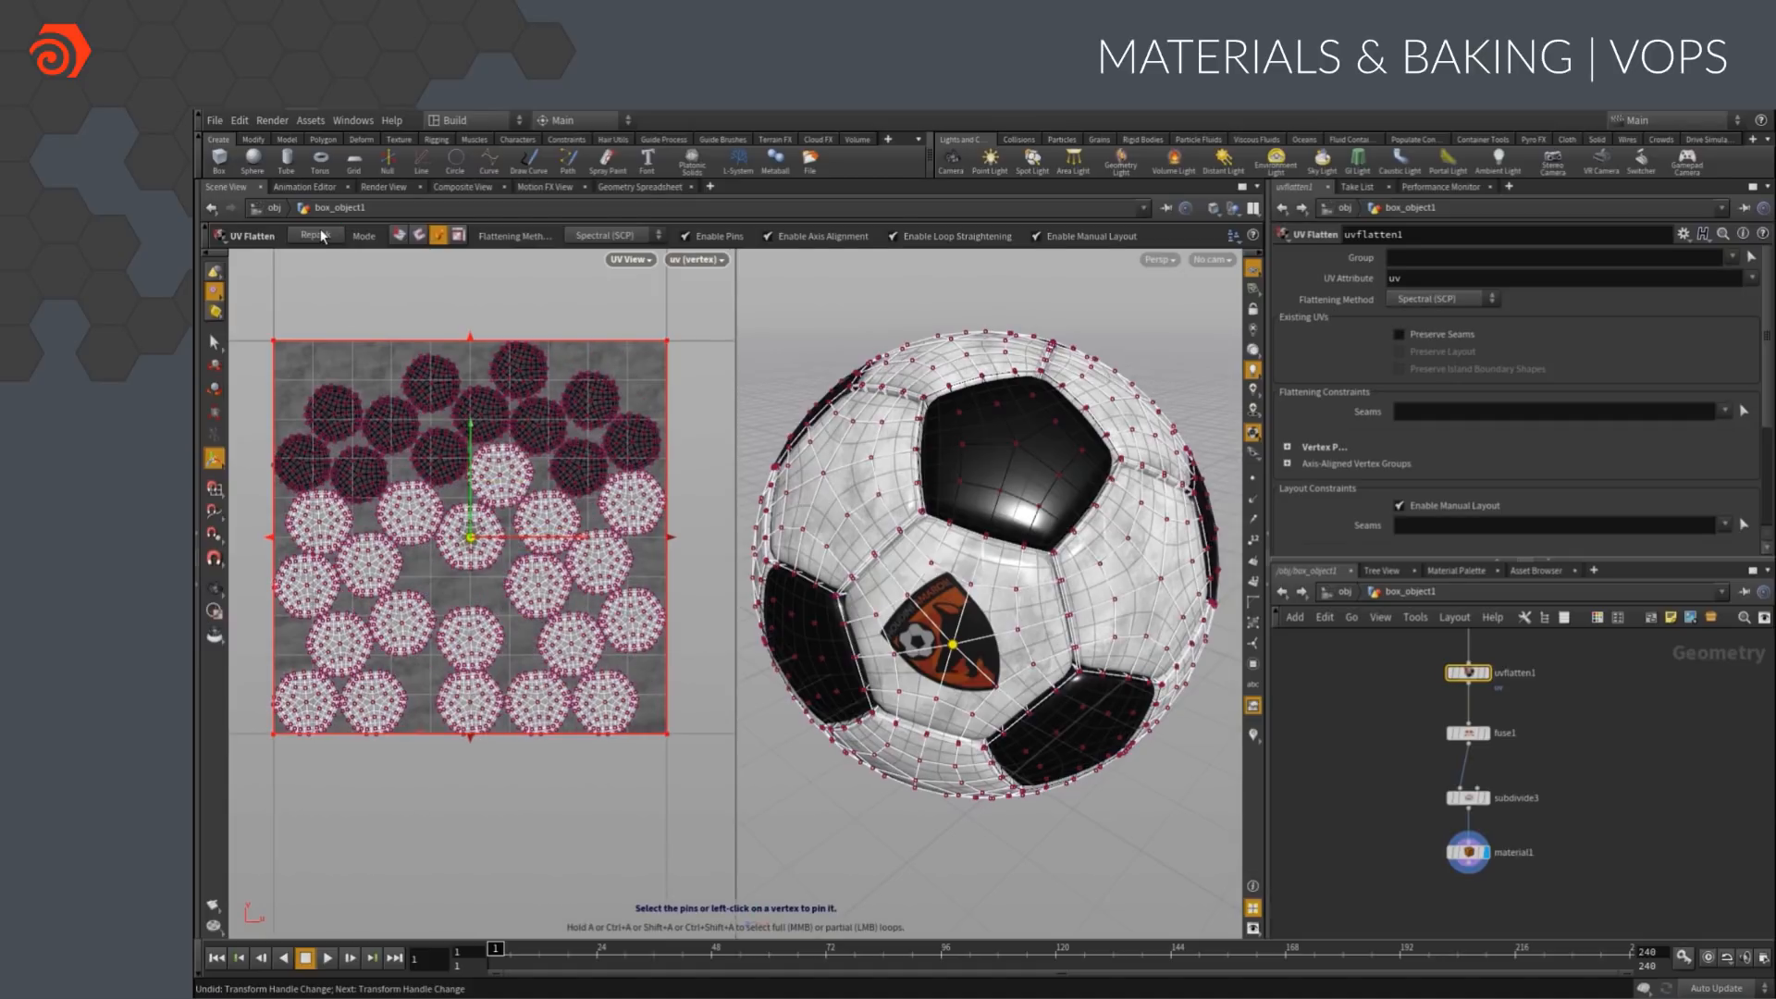
Enable a Reflectivity texture on the principled shader and load soccerball_reflect.rat
{"action": "left_click", "coordinate": [1454, 571]}
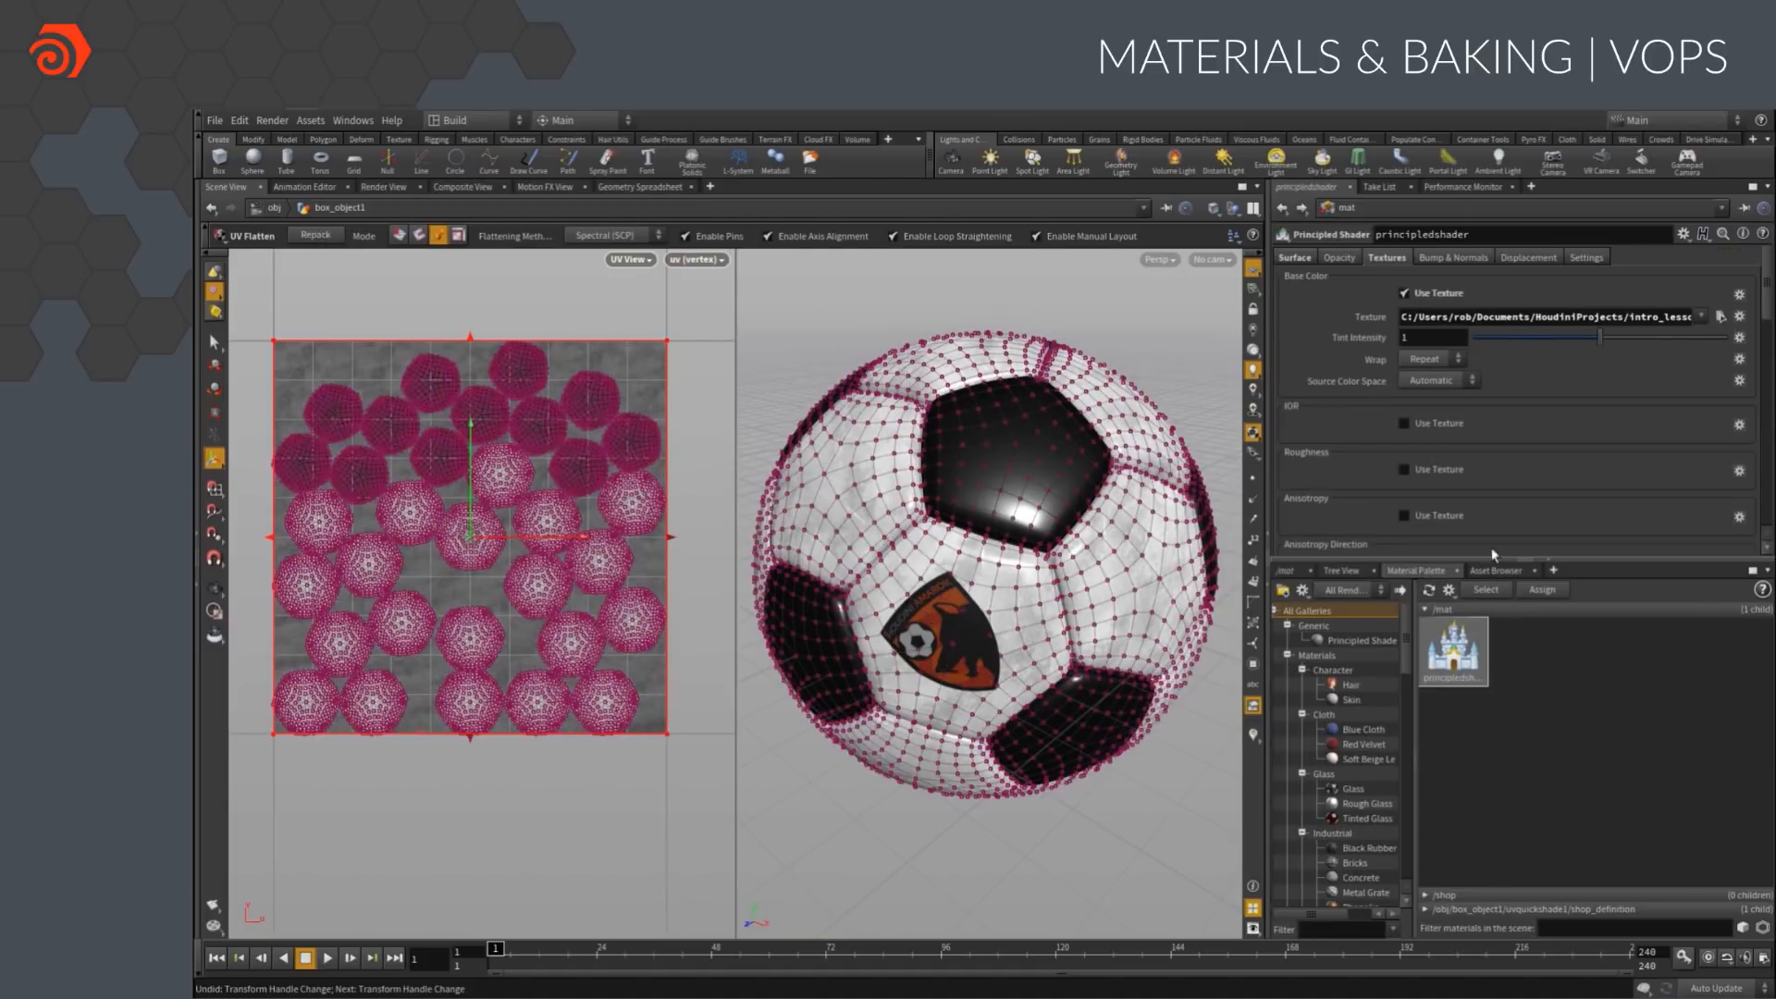
{"action": "scroll", "coordinate": [1489, 457], "scroll_direction": "down", "scroll_amount": 4}
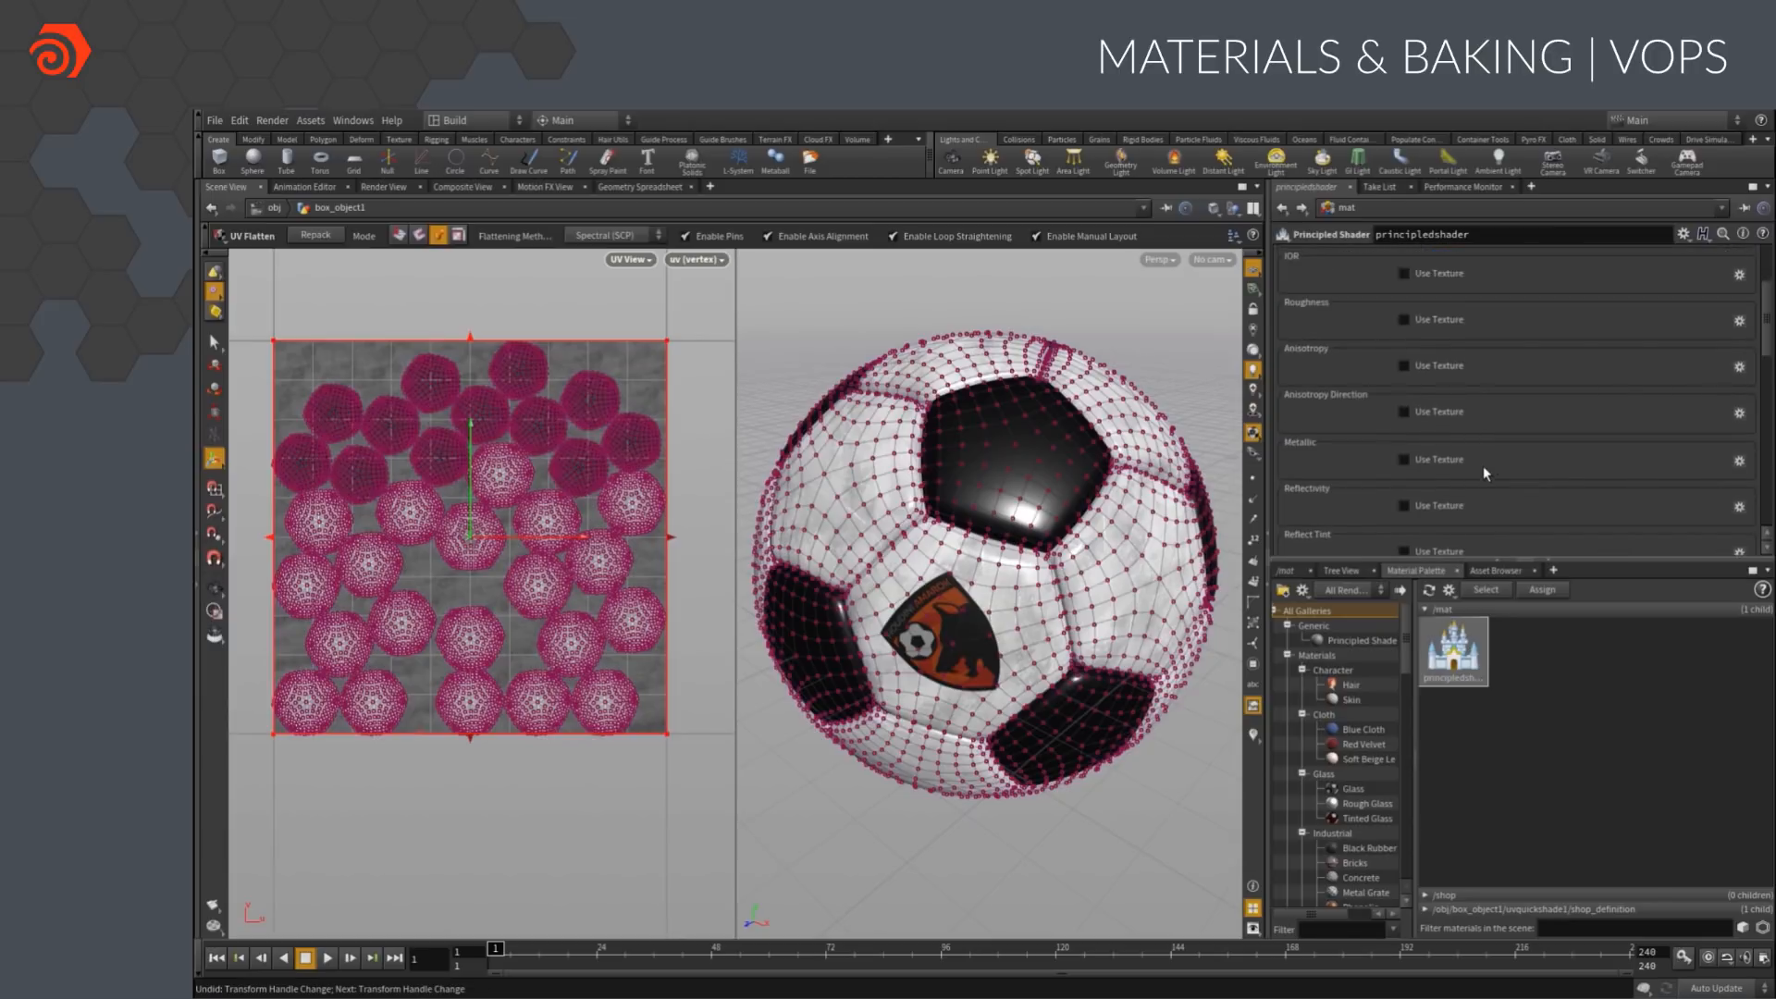
{"action": "left_click", "coordinate": [1408, 507]}
{"action": "left_click", "coordinate": [1720, 523]}
{"action": "double_click", "coordinate": [1599, 240]}
Enable a Roughness texture on the principled shader and load soccerball_rough.rat
{"action": "left_click", "coordinate": [1420, 315]}
{"action": "left_click", "coordinate": [1721, 328]}
{"action": "double_click", "coordinate": [1573, 256]}
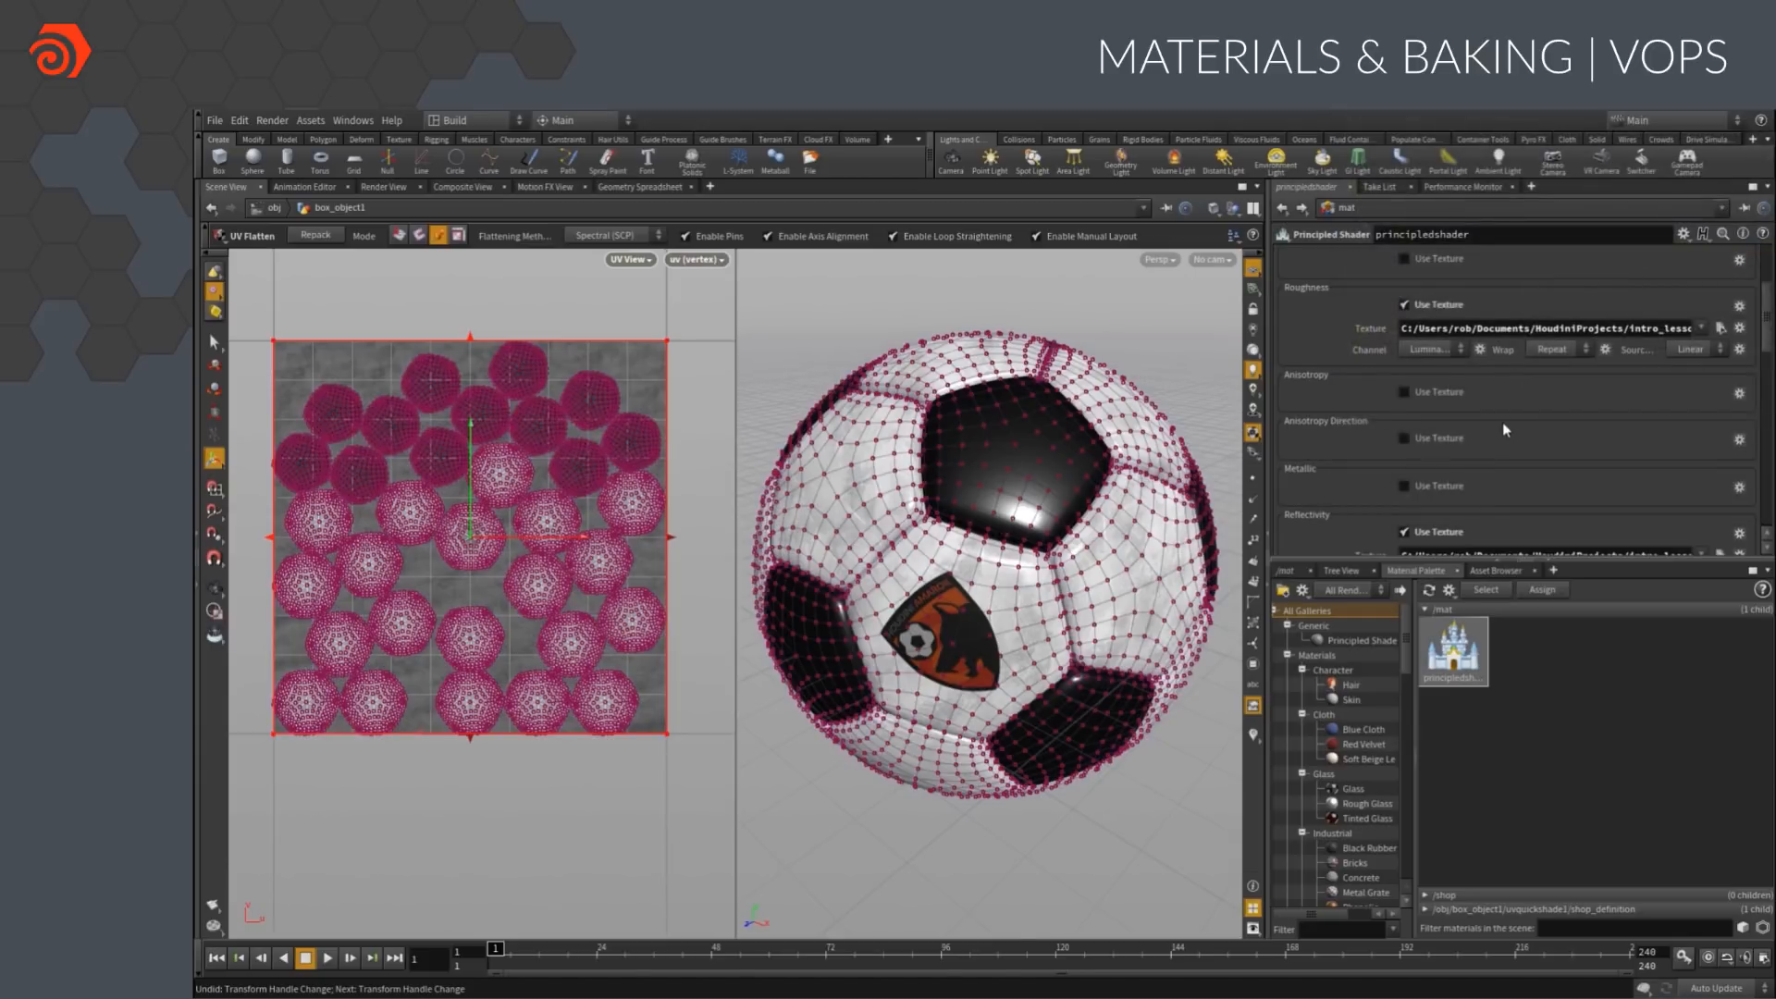
Enable the principled shader's base normal map and load soccerball_normal.rat as its texture
{"action": "scroll", "coordinate": [1502, 413], "scroll_direction": "up", "scroll_amount": 4}
{"action": "left_click", "coordinate": [1451, 265]}
{"action": "left_click", "coordinate": [1409, 322]}
{"action": "left_click", "coordinate": [1721, 430]}
{"action": "double_click", "coordinate": [1595, 226]}
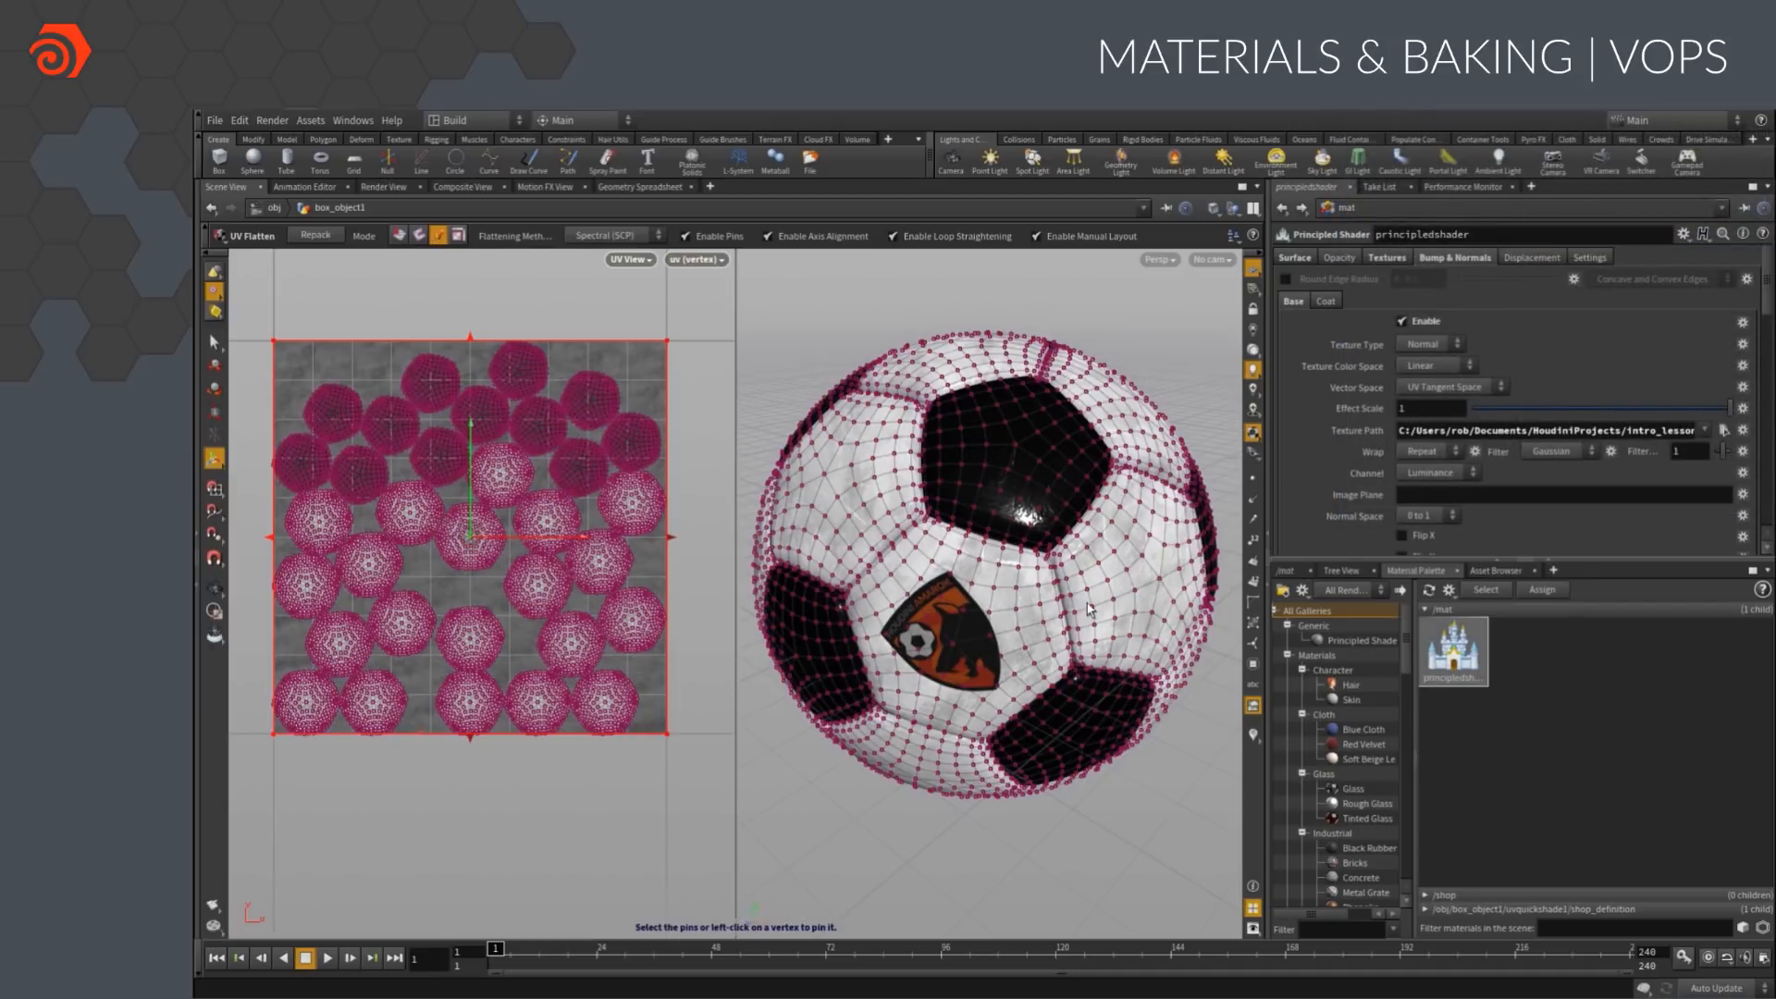
Set the normal map's Effect Scale to 0.2 and show the ball in a single perspective viewport
{"action": "left_click", "coordinate": [1402, 408]}
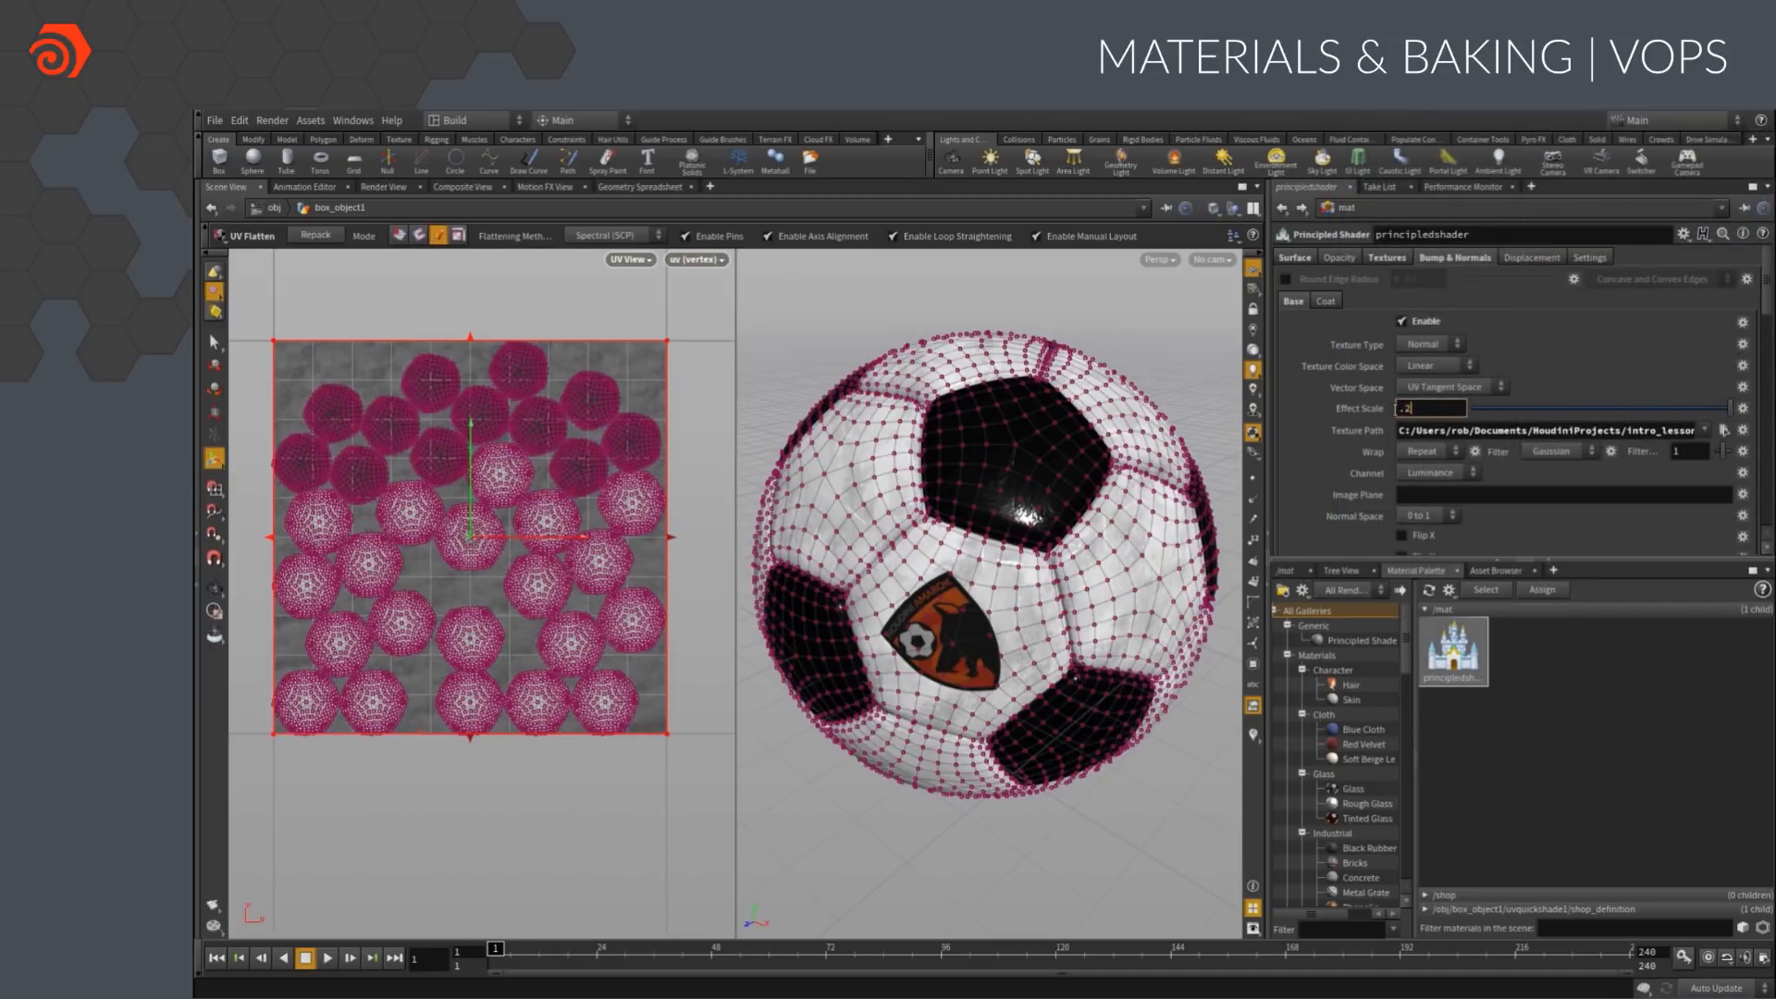
{"action": "type", "text": ".2"}
{"action": "key", "text": "Return"}
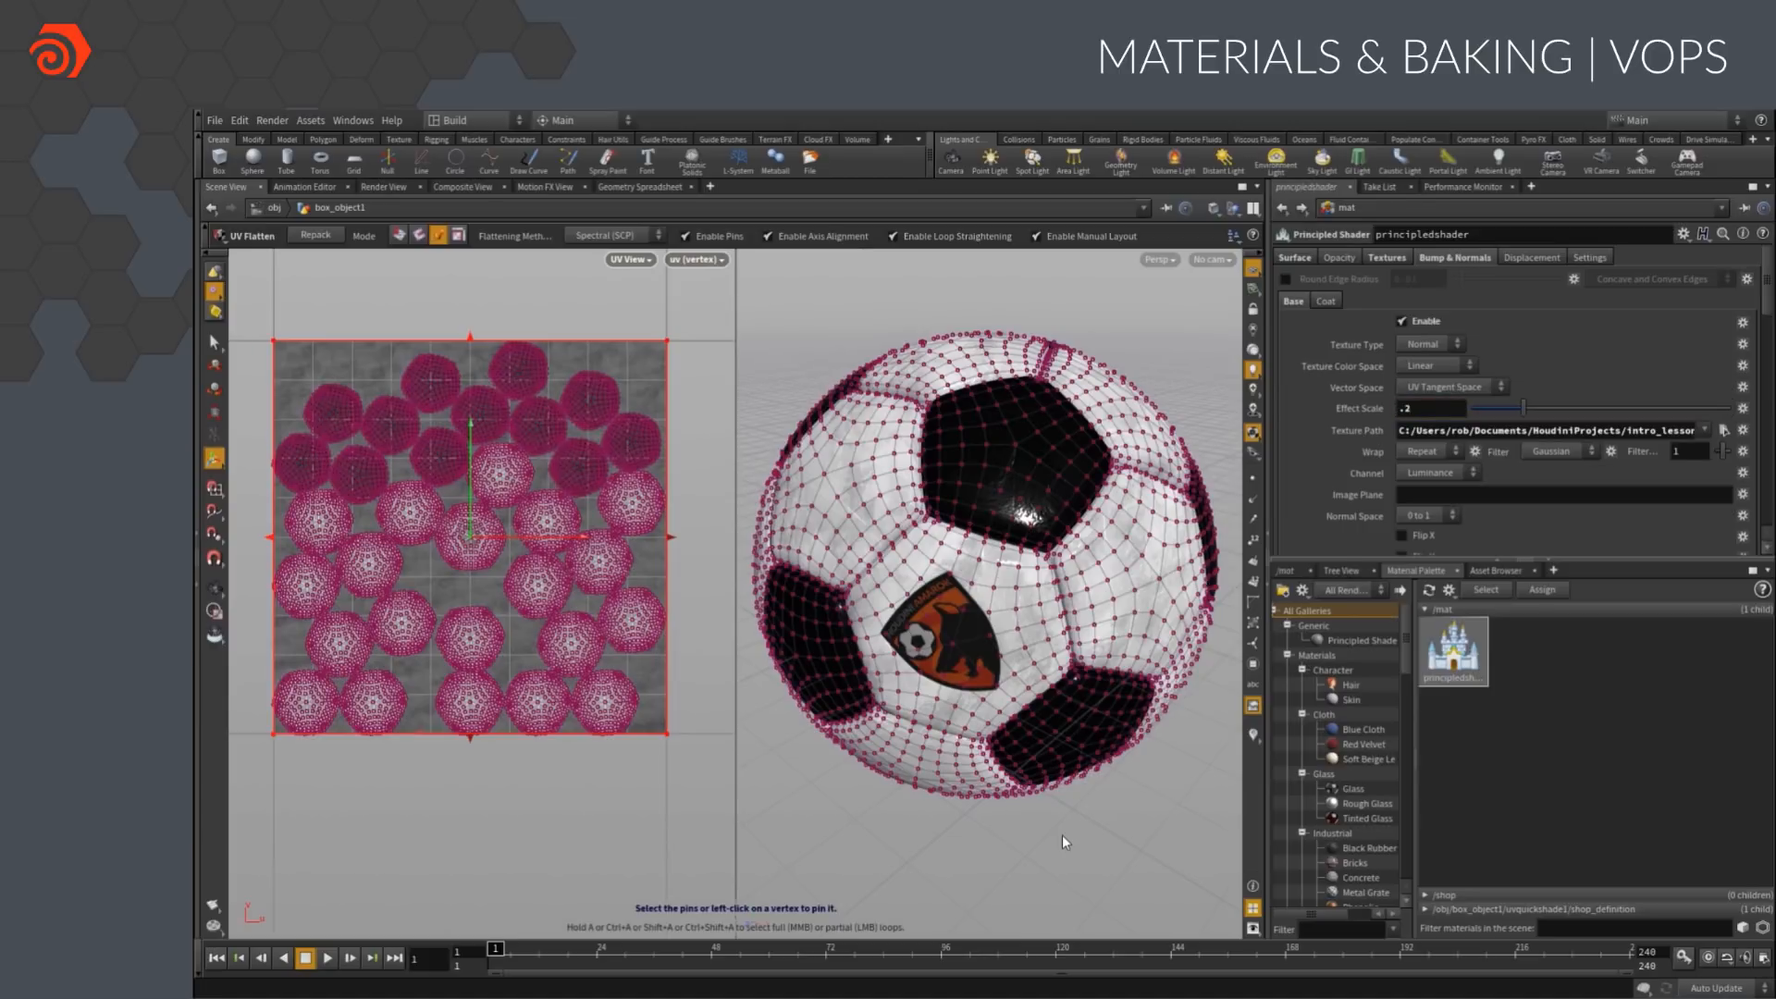
{"action": "key", "text": "space+b"}
{"action": "right_click_drag", "start_coordinate": [1062, 833], "coordinate": [800, 645]}
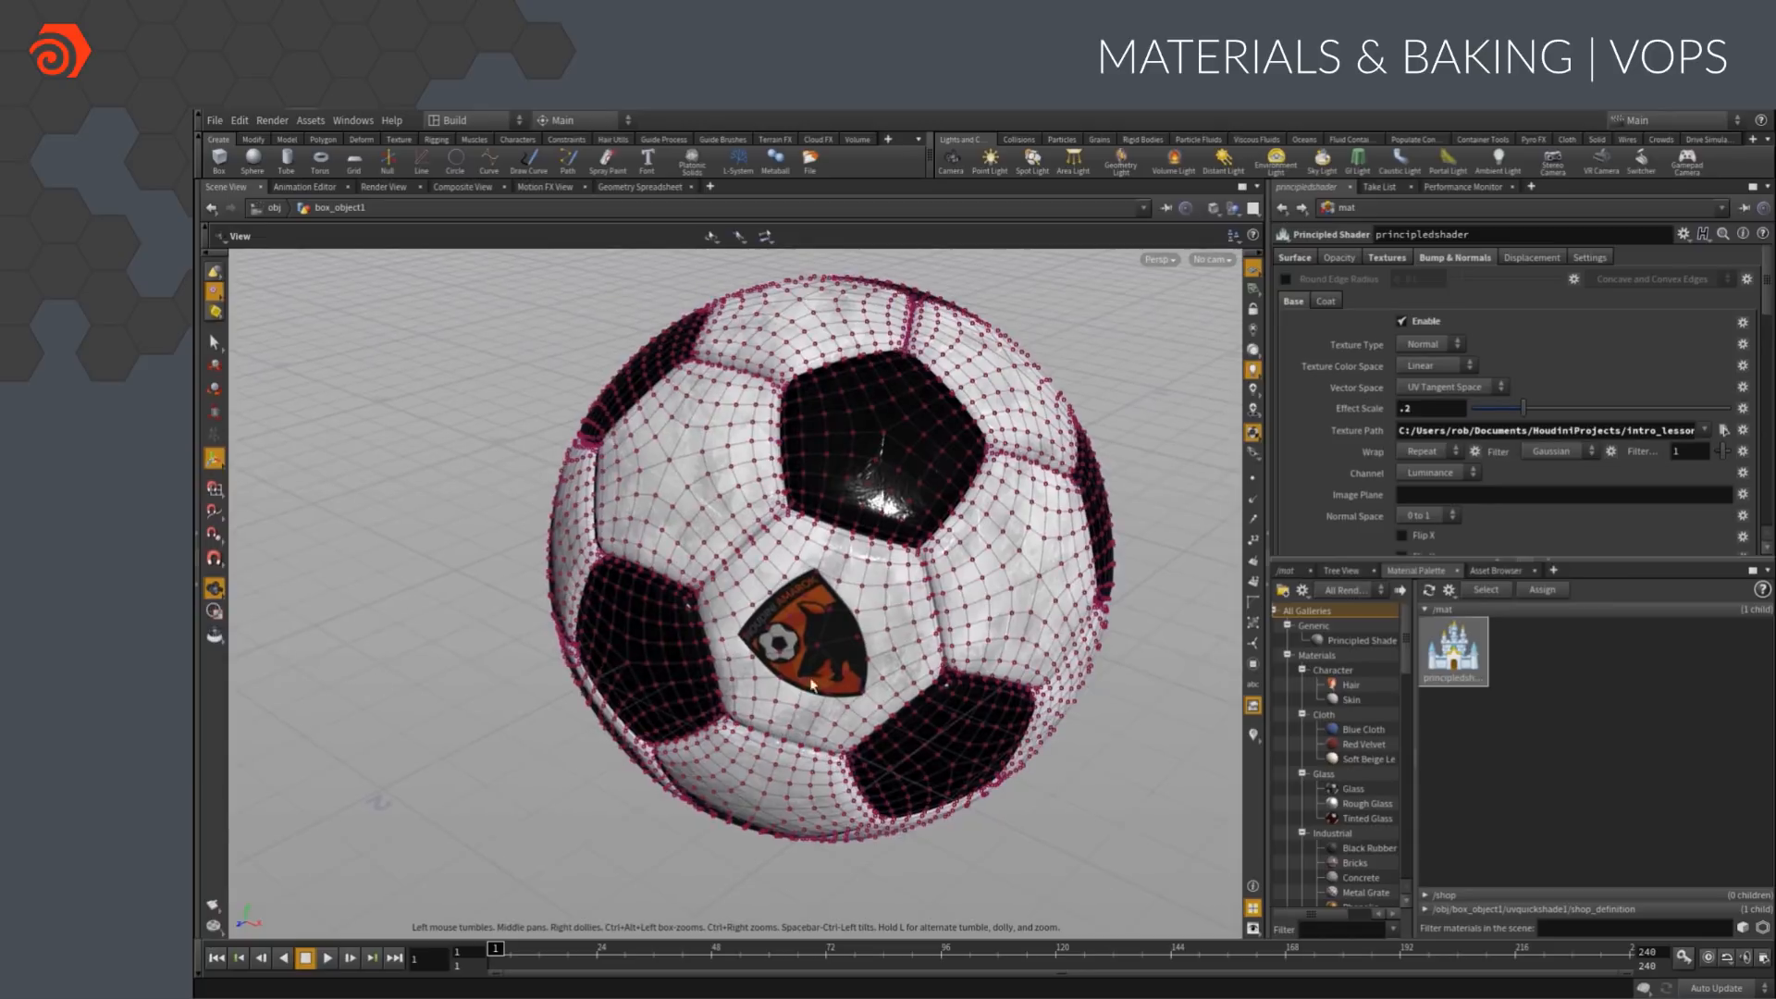
Return to object level and examine the textured ball from several angles without its wireframe
{"action": "middle_click_drag", "start_coordinate": [801, 645], "coordinate": [719, 645]}
{"action": "left_click", "coordinate": [274, 208]}
{"action": "left_click", "coordinate": [268, 363]}
{"action": "right_click_drag", "start_coordinate": [544, 474], "coordinate": [407, 467]}
{"action": "middle_click_drag", "start_coordinate": [571, 499], "coordinate": [621, 546]}
{"action": "left_click_drag", "start_coordinate": [621, 546], "coordinate": [401, 468]}
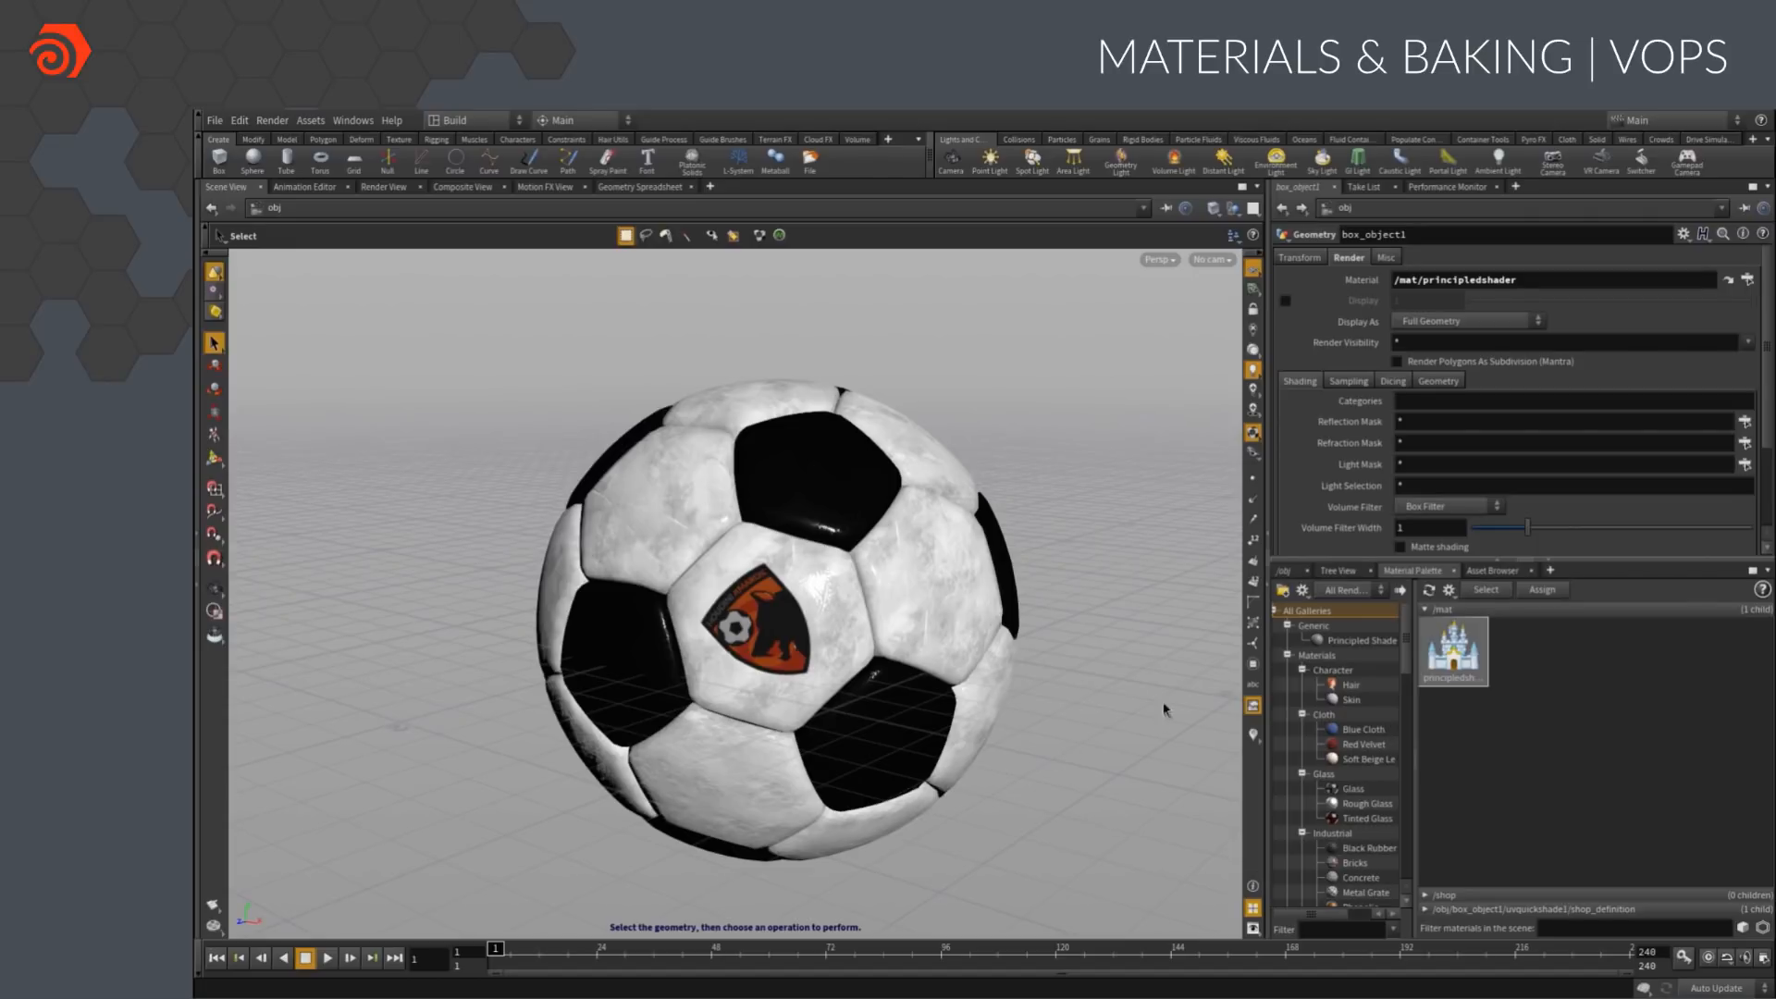
Inside box_object1, duplicate the subdivide, sphere and ray nodes as a second branch from attribcreate1 and display the copied ray node
{"action": "left_click", "coordinate": [1290, 573]}
{"action": "double_click", "coordinate": [1462, 729]}
{"action": "middle_click_drag", "start_coordinate": [1560, 757], "coordinate": [1581, 861]}
{"action": "middle_click_drag", "start_coordinate": [1594, 725], "coordinate": [1570, 800]}
{"action": "left_click_drag", "start_coordinate": [1607, 812], "coordinate": [1433, 720]}
{"action": "left_click_drag", "start_coordinate": [1478, 782], "coordinate": [1660, 775], "text": "alt"}
{"action": "middle_click_drag", "start_coordinate": [1661, 775], "coordinate": [1575, 770]}
{"action": "left_click", "coordinate": [1576, 769]}
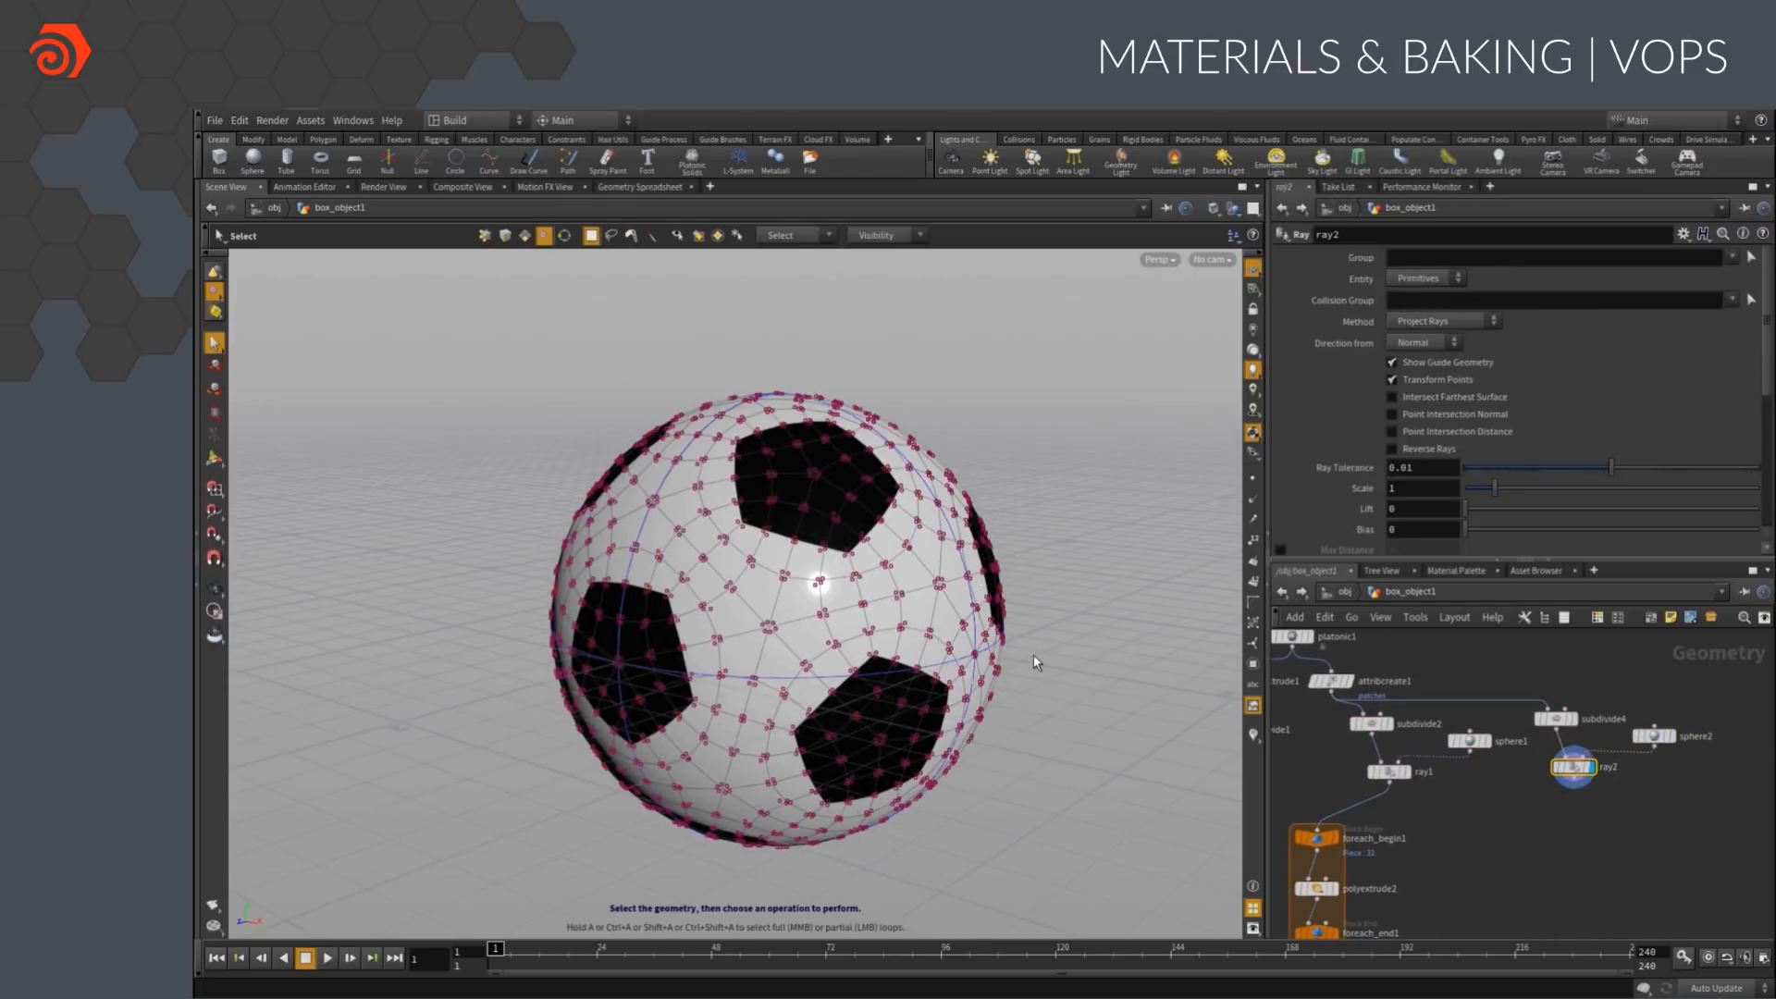
Set the Depth of the copied subdivide node to 1
{"action": "left_click", "coordinate": [1598, 743]}
{"action": "left_click", "coordinate": [1557, 723]}
{"action": "left_click_drag", "start_coordinate": [1398, 321], "coordinate": [1386, 322]}
{"action": "type", "text": "1"}
{"action": "key", "text": "Return"}
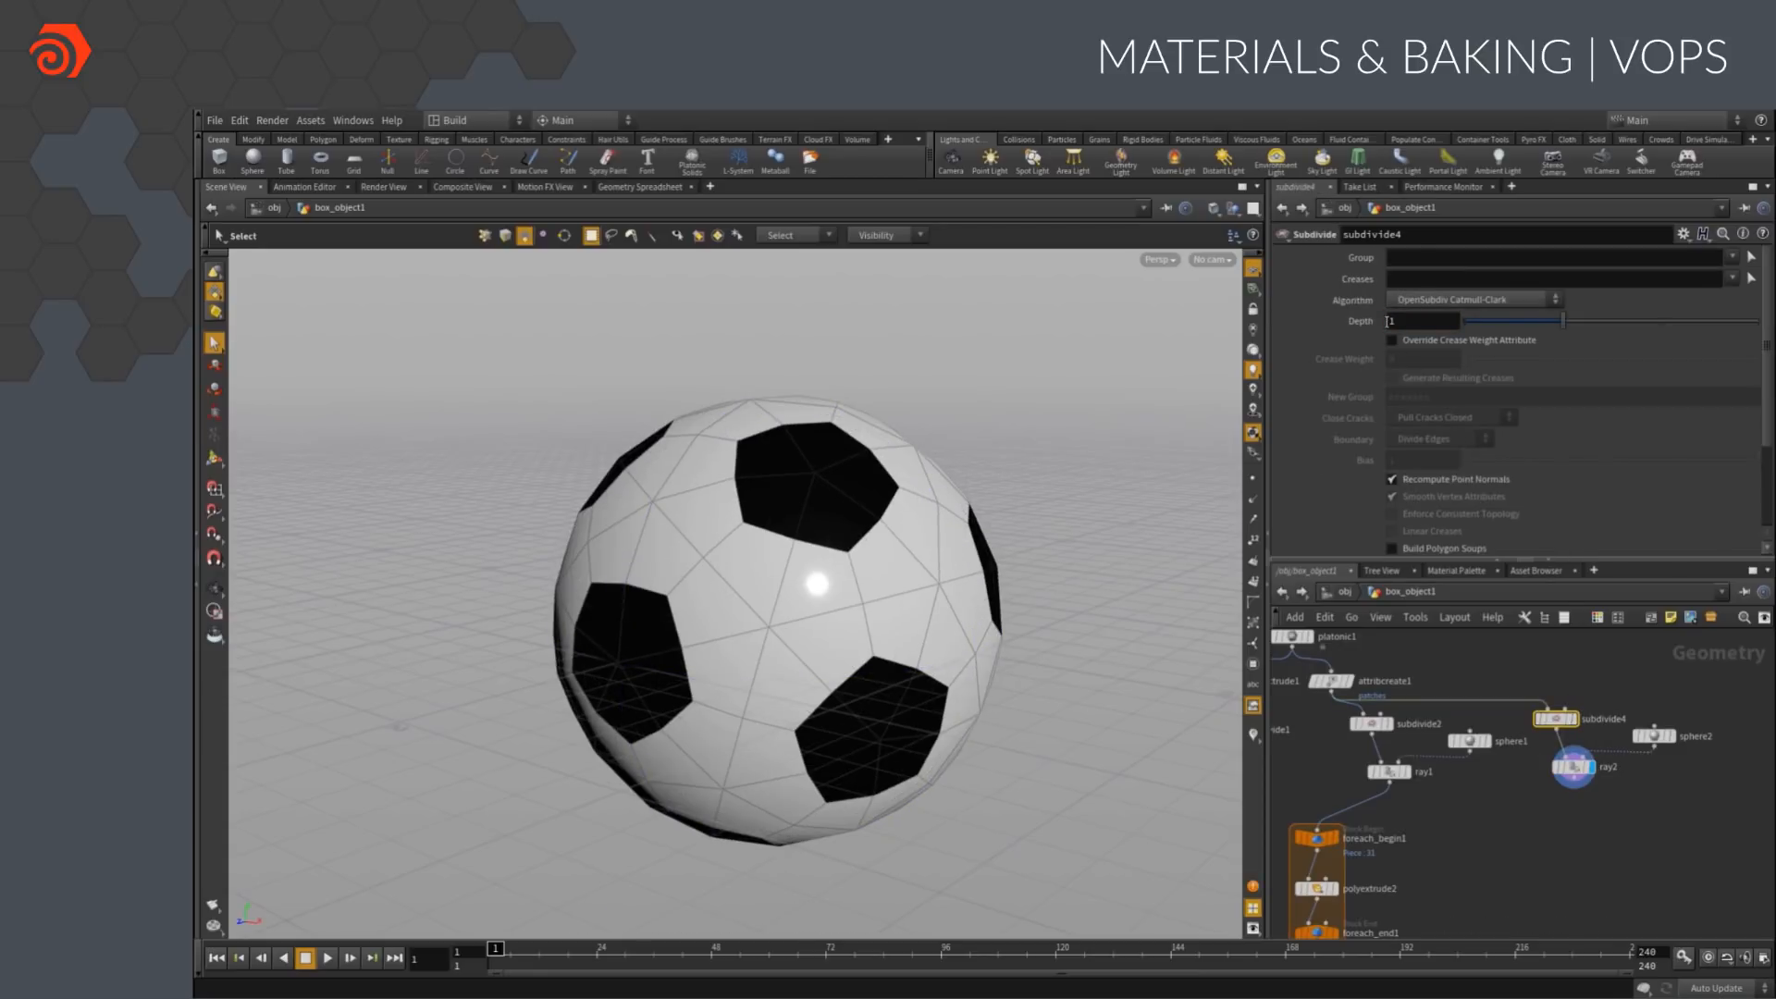
Add a PolyExtrude node after ray2 with a Distance of 0.1
{"action": "key", "text": "Tab"}
{"action": "type", "text": "polyex"}
{"action": "key", "text": "Return"}
{"action": "left_click", "coordinate": [1578, 818]}
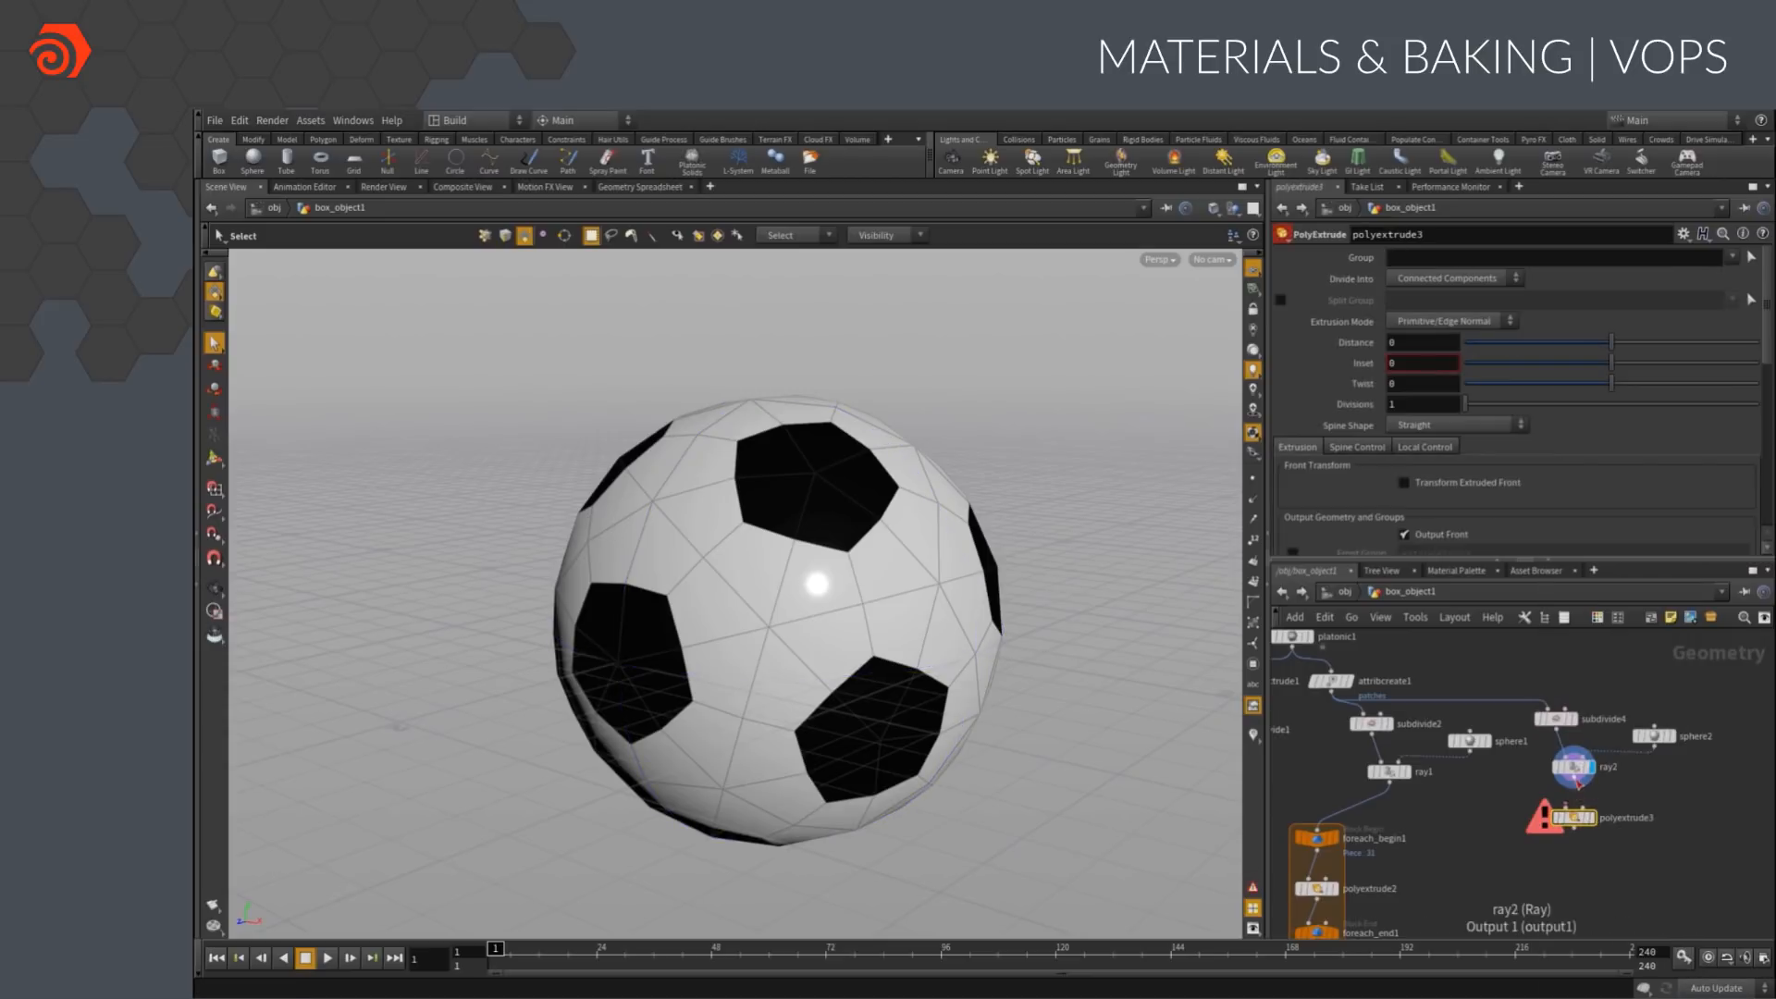
{"action": "left_click", "coordinate": [1393, 343]}
{"action": "type", "text": "0.1"}
{"action": "key", "text": "Return"}
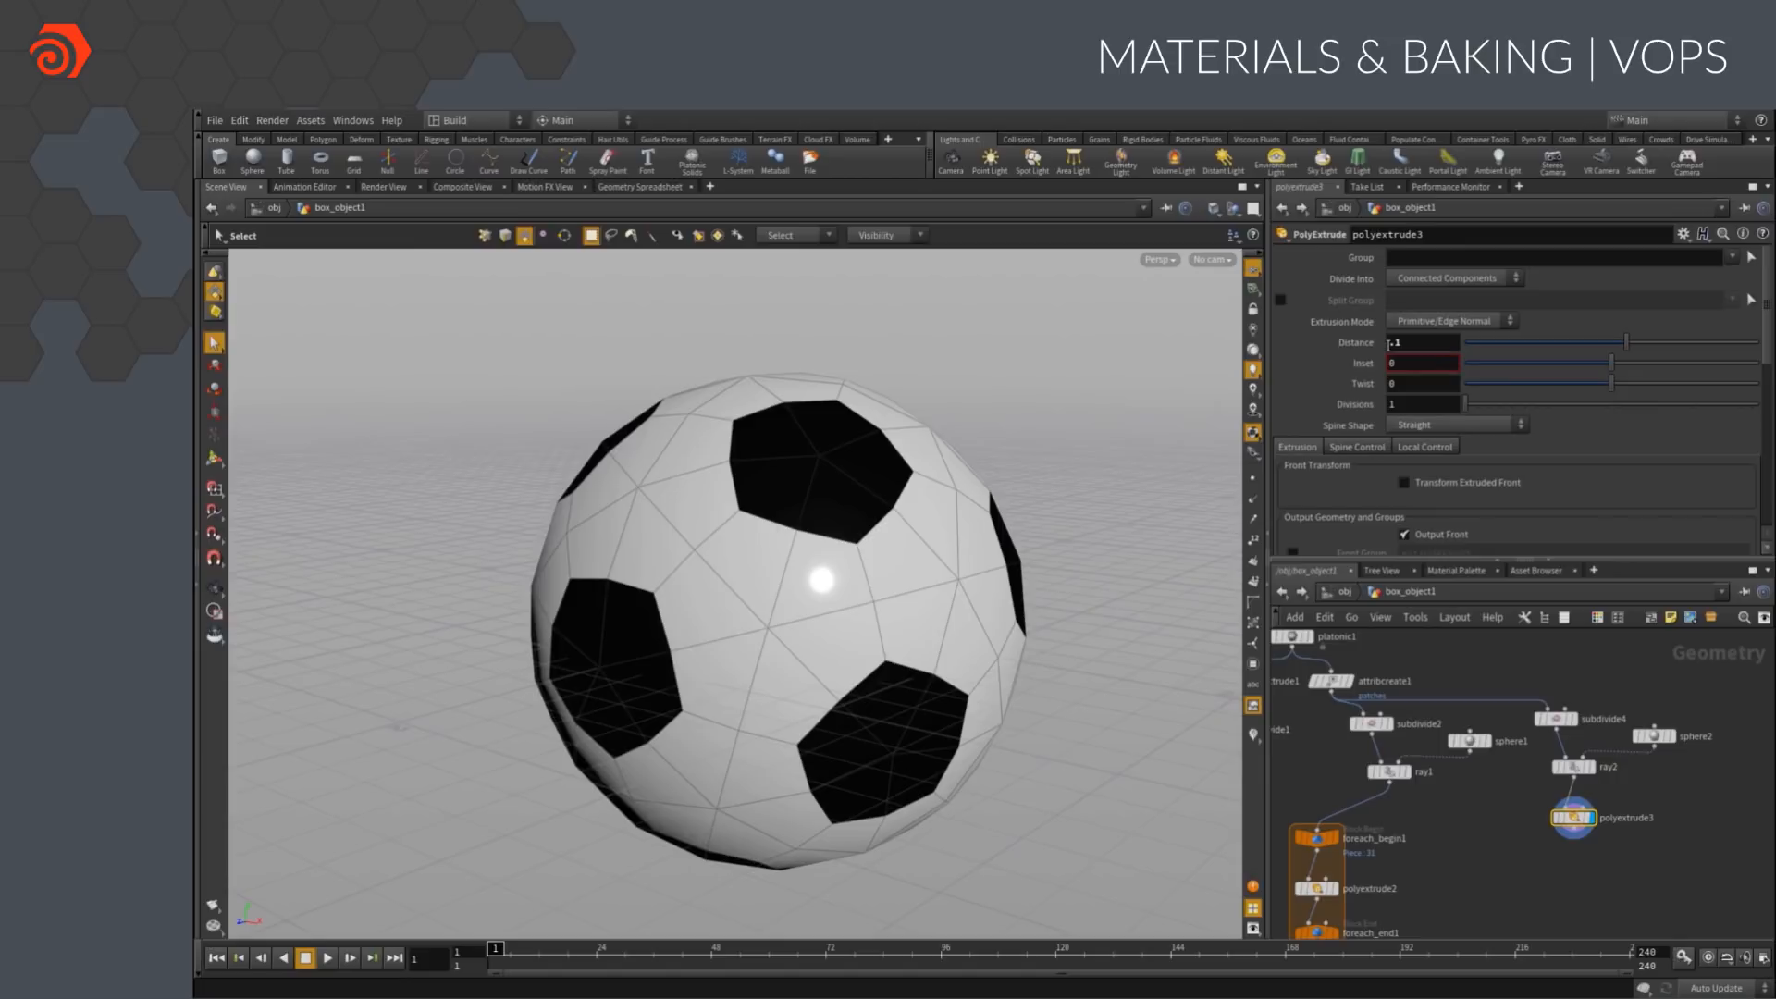
Add a Null node after polyextrude3 and rename it LOW_RES_OUT
{"action": "key", "text": "Tab"}
{"action": "key", "text": "Return"}
{"action": "left_click", "coordinate": [1574, 883]}
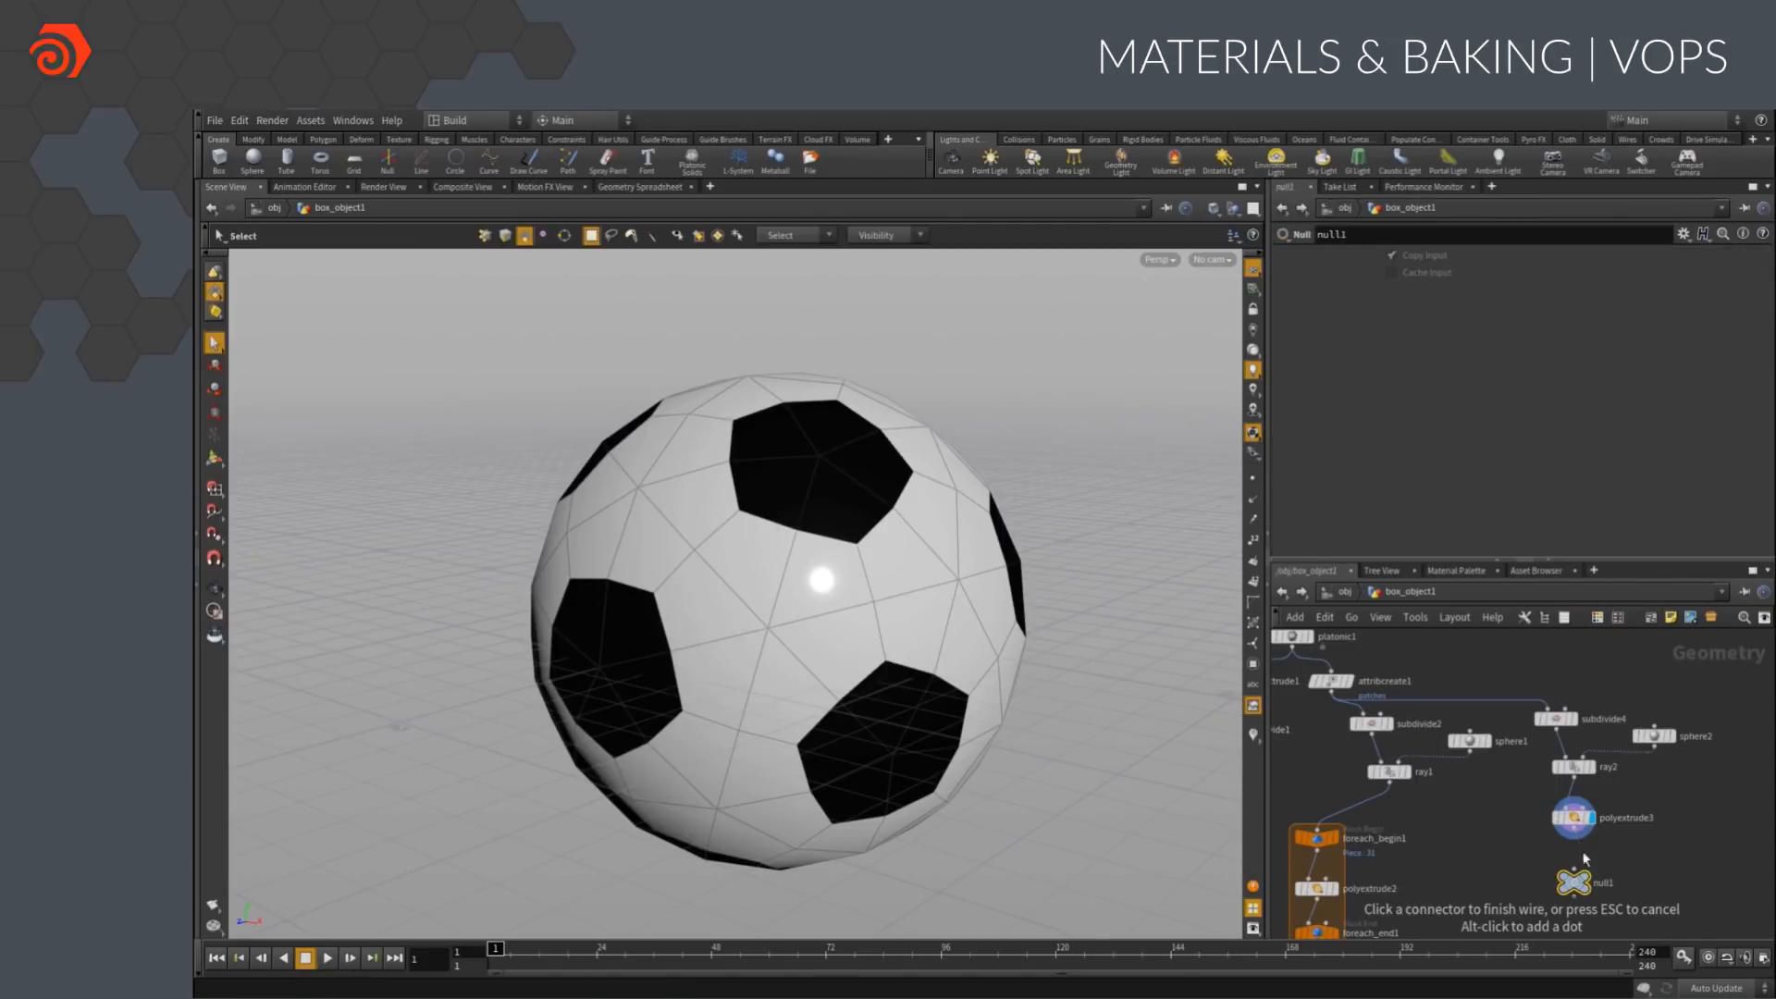
{"action": "double_click", "coordinate": [1600, 884]}
{"action": "type", "text": "LOW_RES_OUT"}
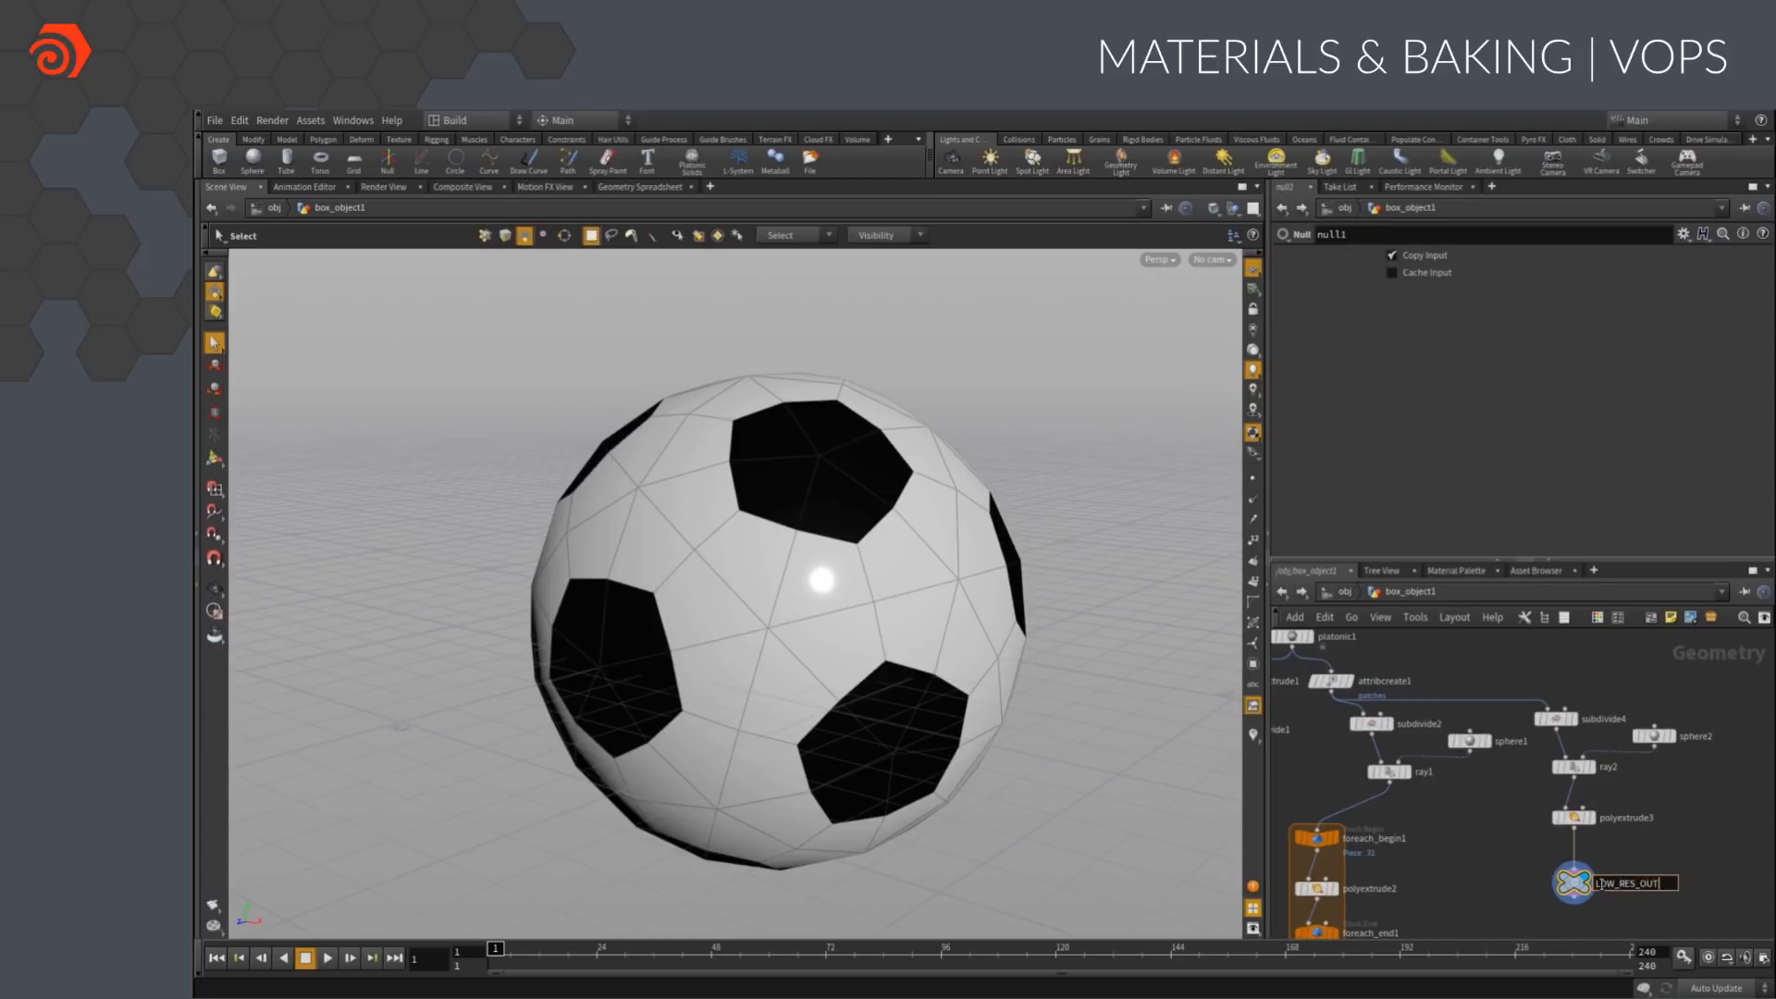
{"action": "key", "text": "Return"}
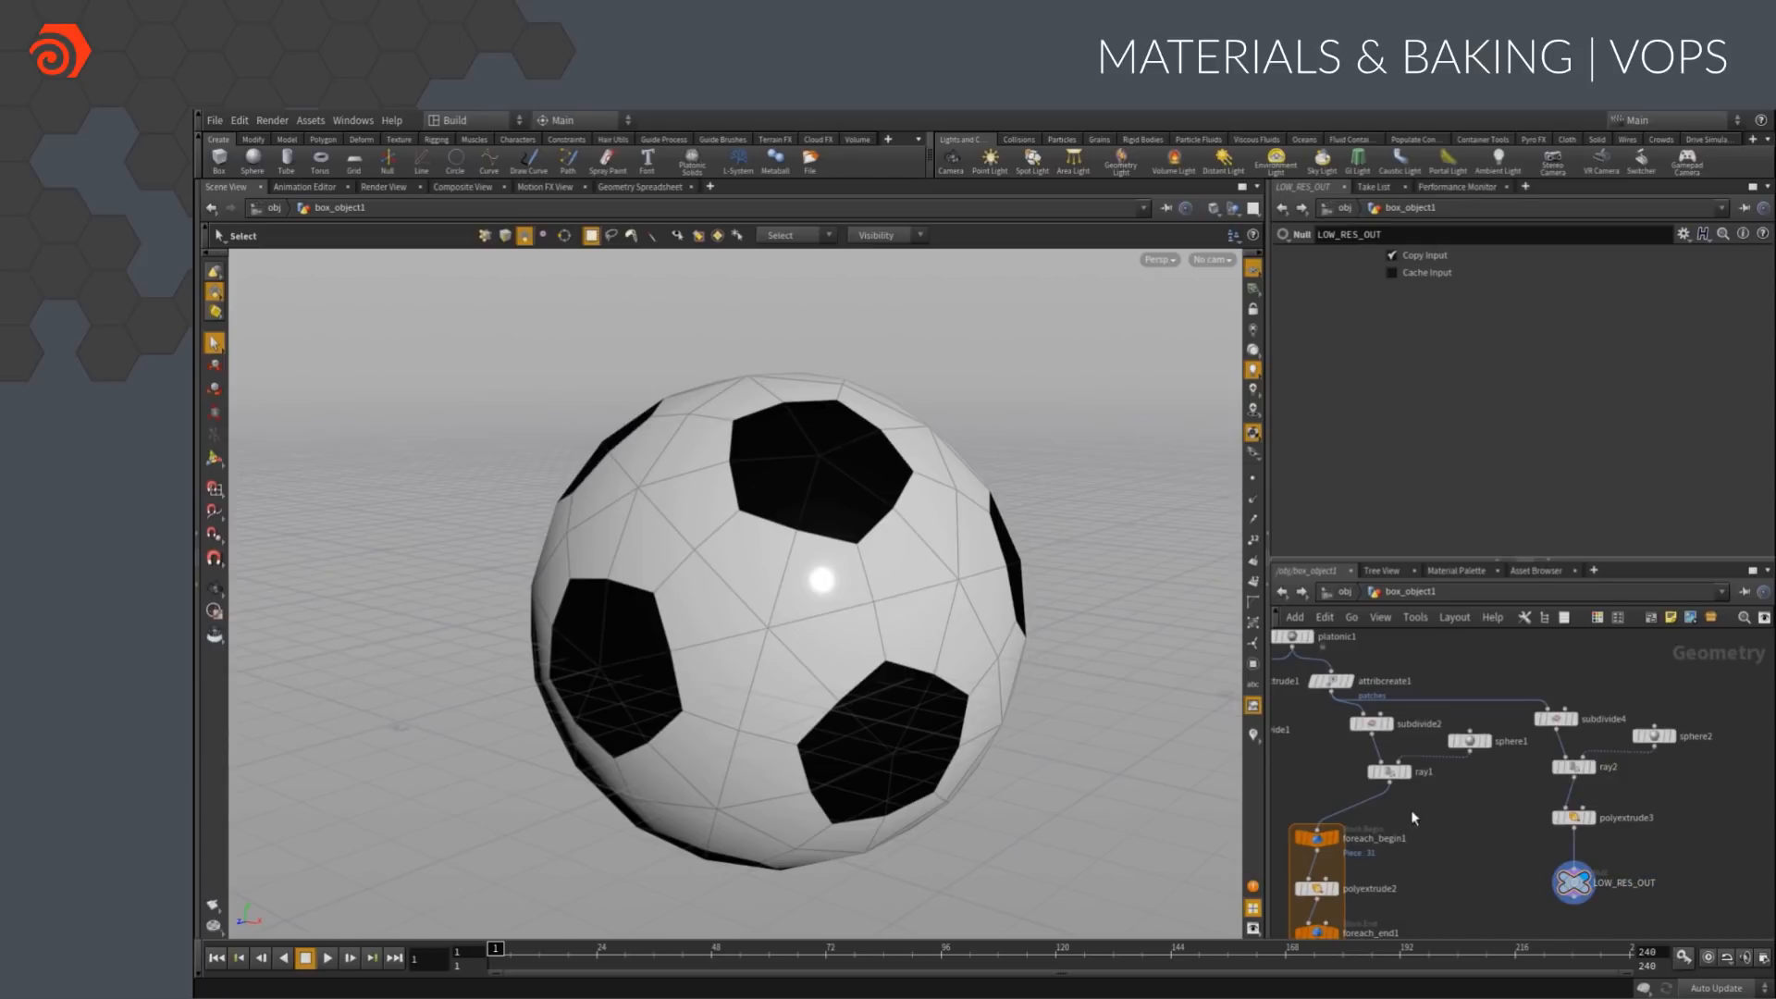
Select all faces of the low-res ball and extract them into a separate object
{"action": "key", "text": "n"}
{"action": "left_click", "coordinate": [253, 139]}
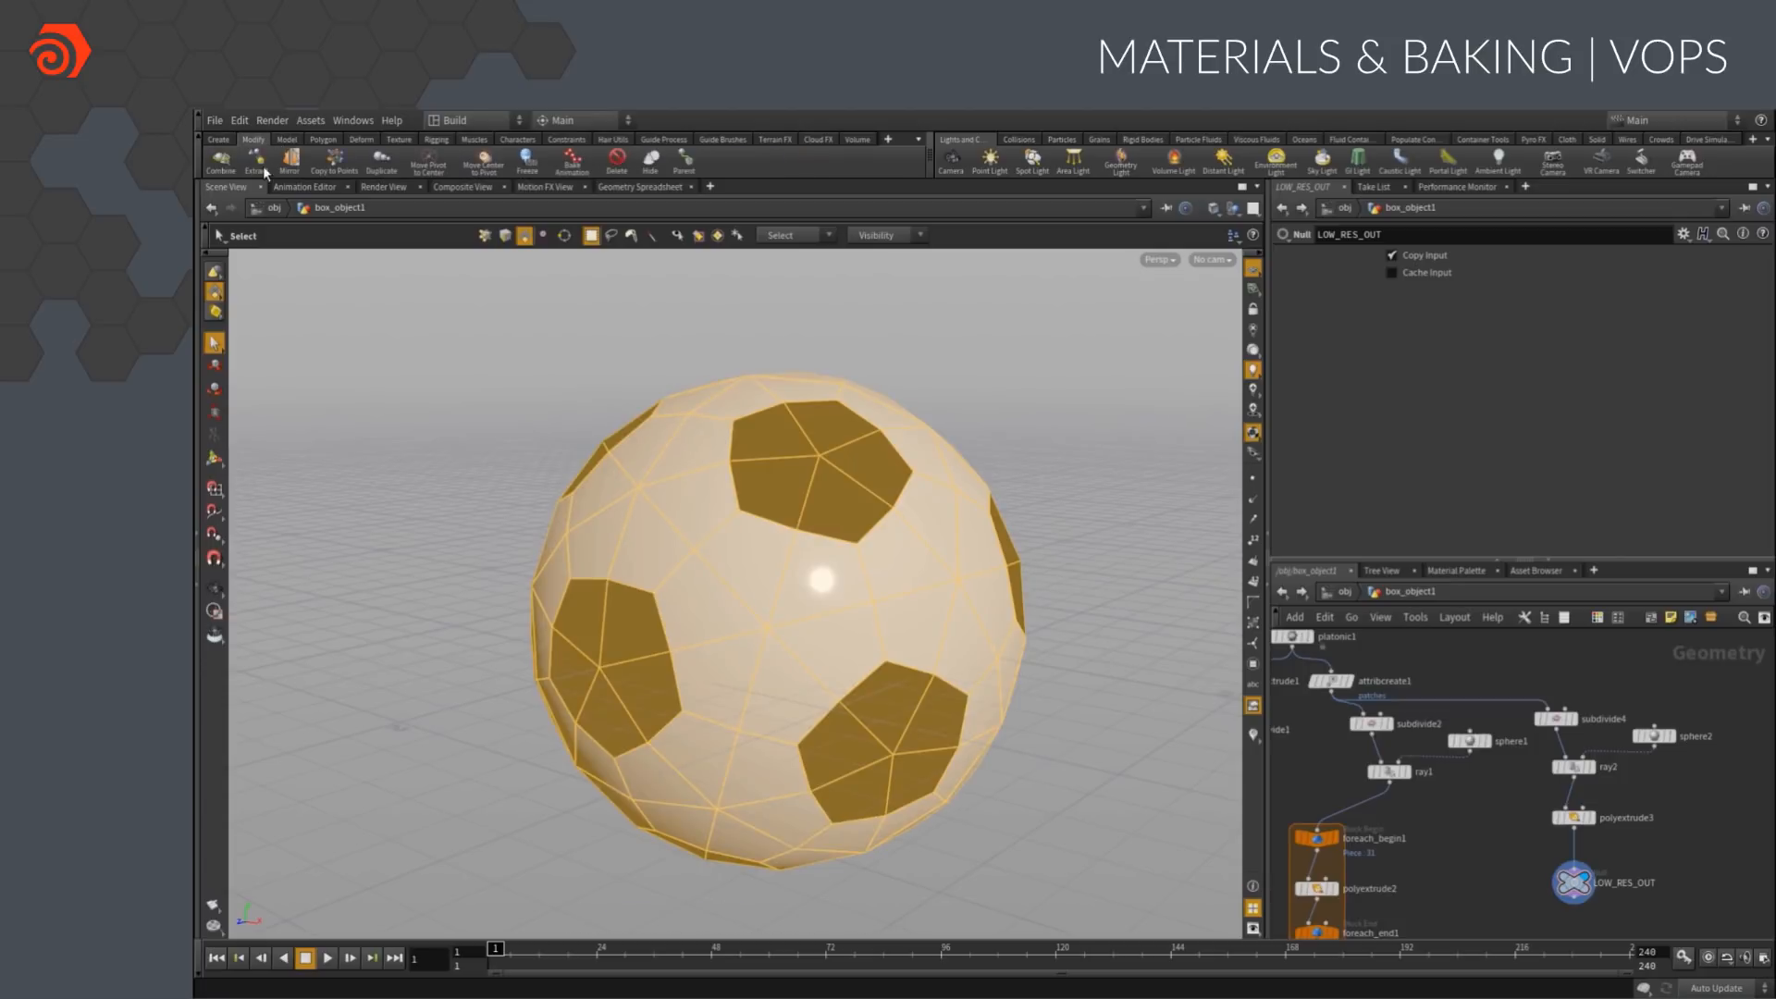
{"action": "left_click", "coordinate": [256, 159]}
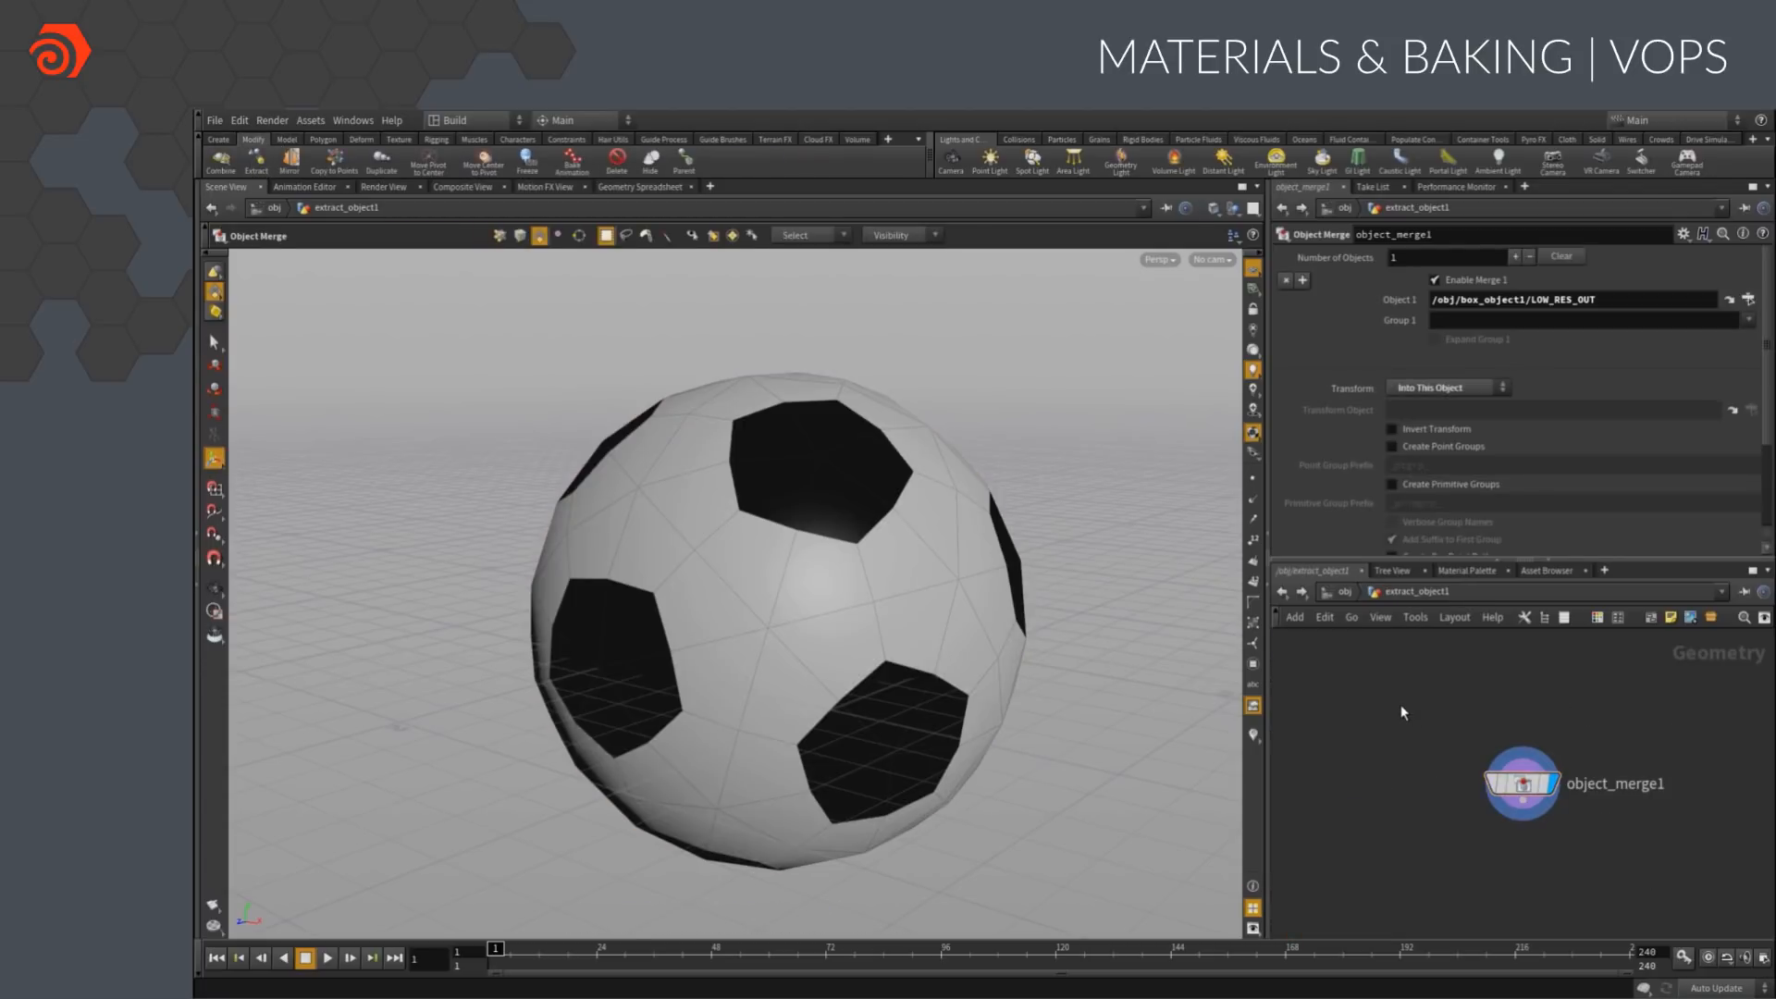
At object level, rename box_object1 as hi_res_soccerball and the extracted object as low_res_soccerball
{"action": "left_click", "coordinate": [1343, 592]}
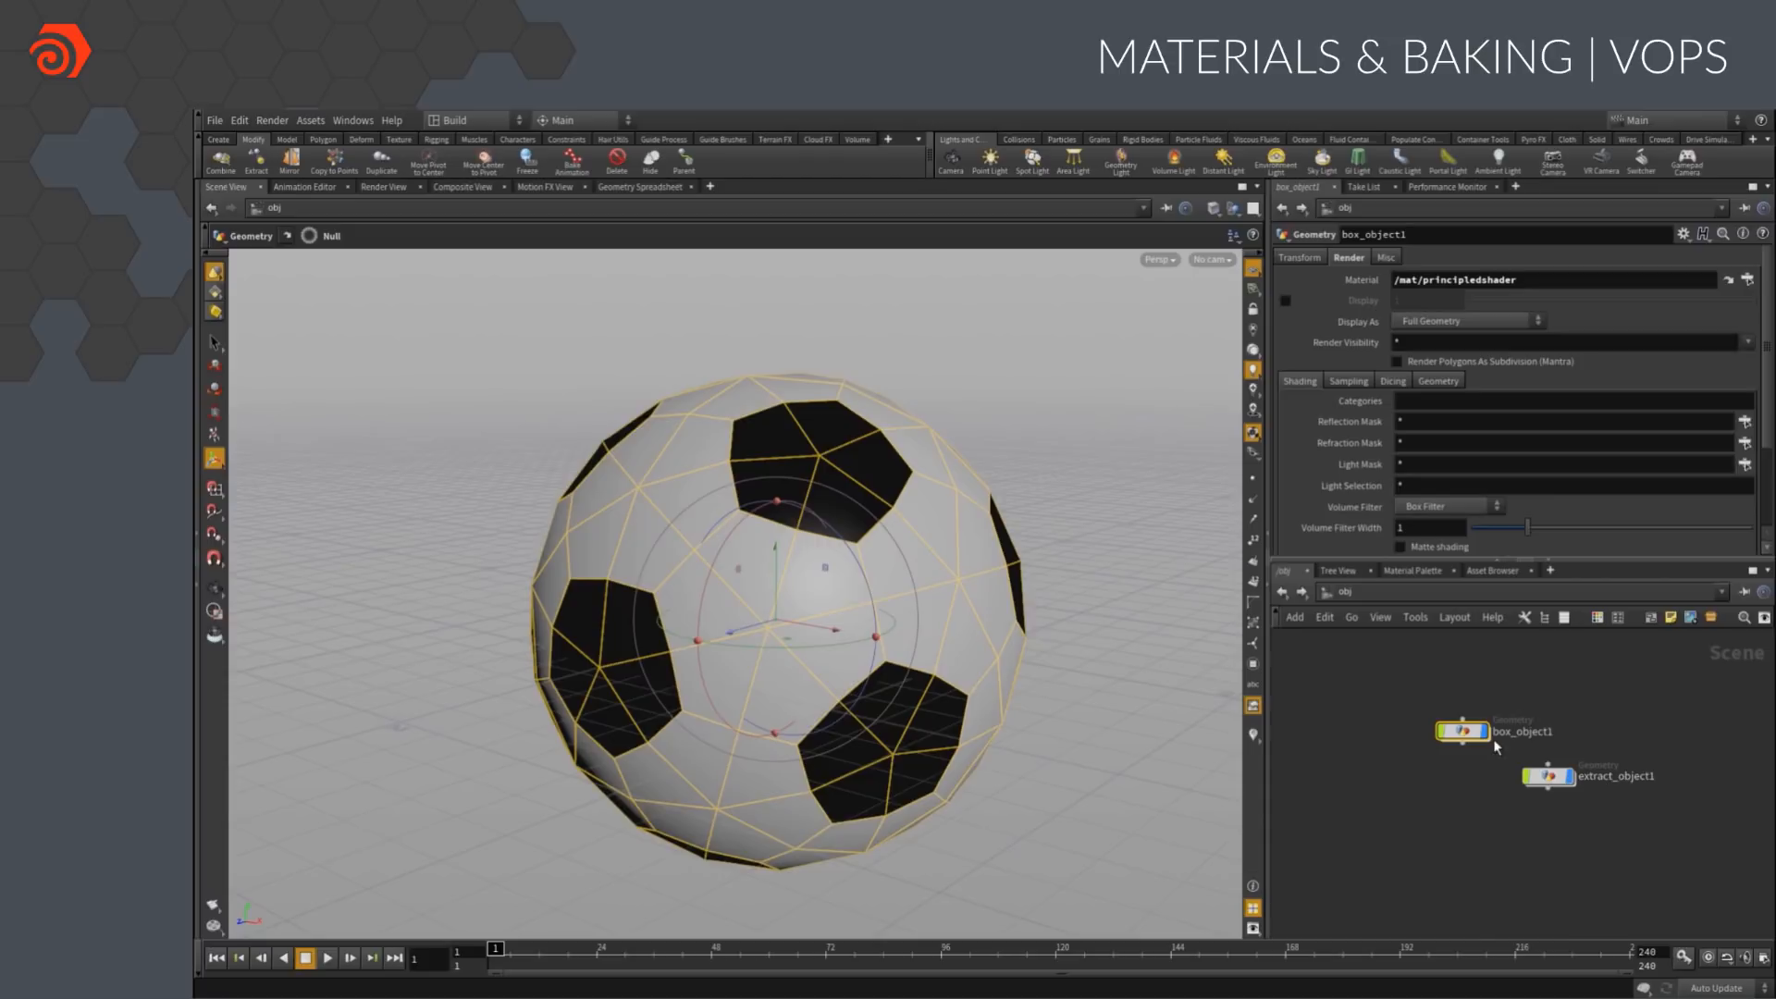
{"action": "double_click", "coordinate": [1501, 731]}
{"action": "type", "text": "hi_res_soccerball"}
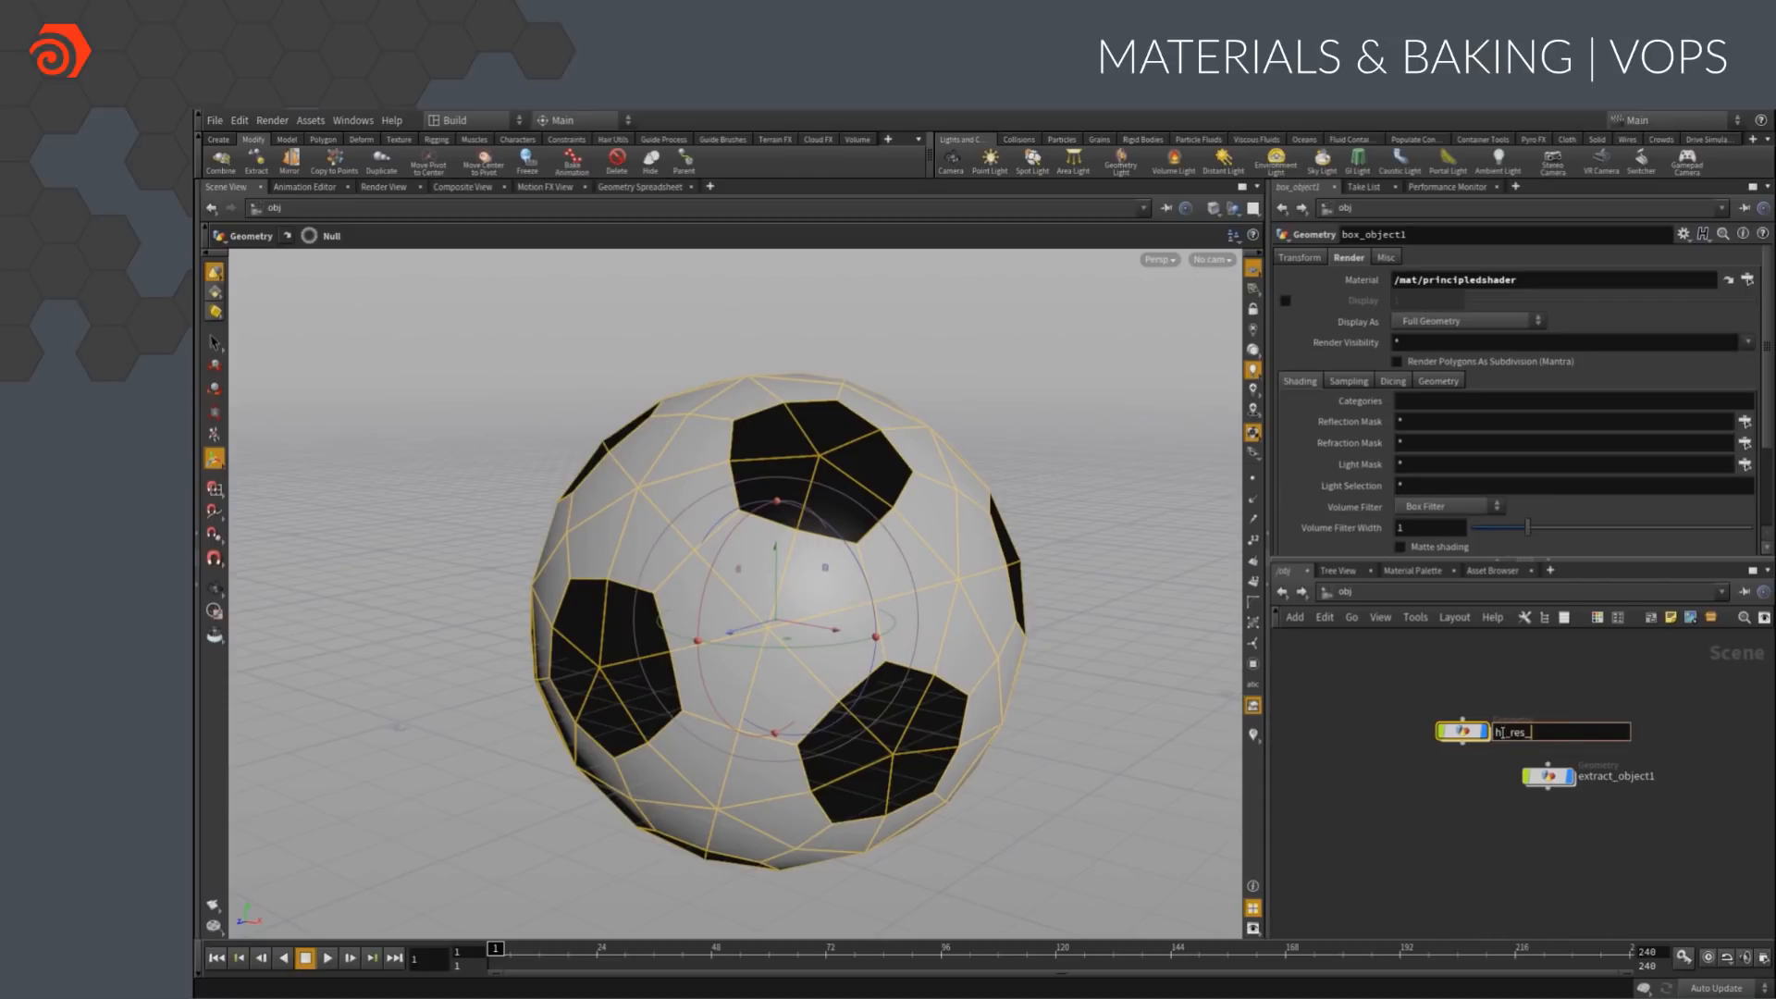
{"action": "key", "text": "Return"}
{"action": "double_click", "coordinate": [1587, 776]}
{"action": "type", "text": "low_res_soccerball"}
{"action": "key", "text": "Return"}
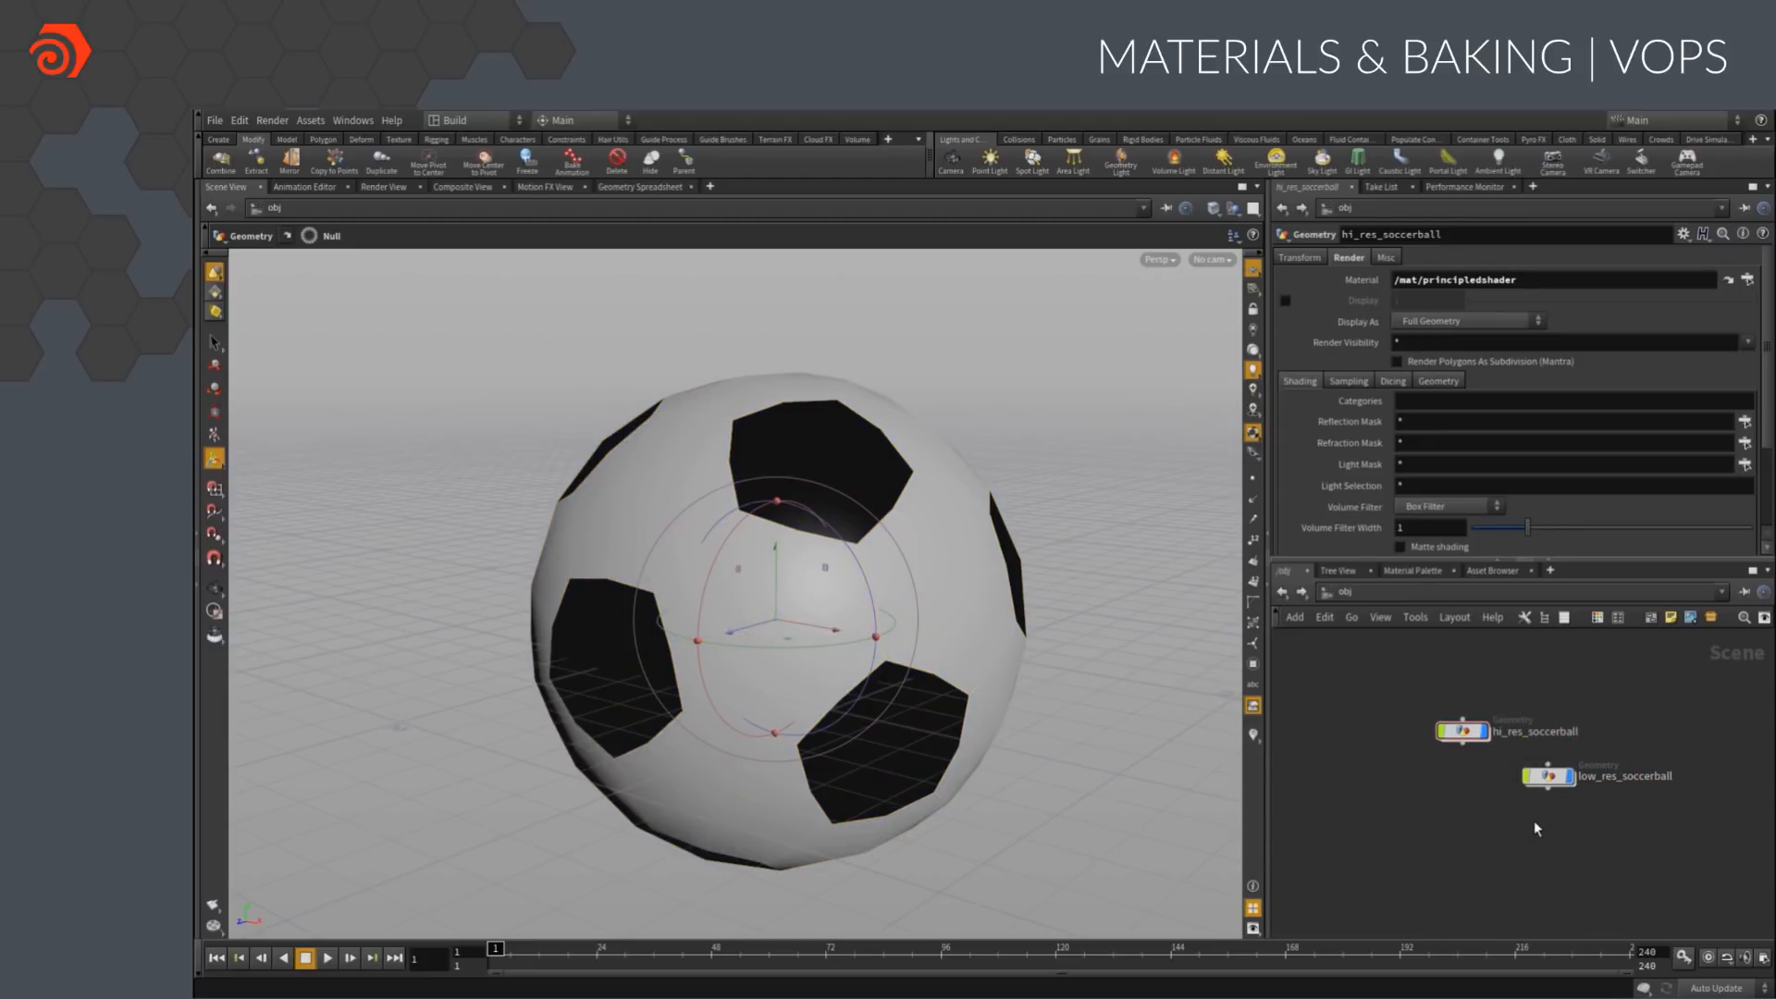
Inside hi_res_soccerball, make material1 the displayed node and return to object level
{"action": "left_click", "coordinate": [1469, 733]}
{"action": "double_click", "coordinate": [1468, 733]}
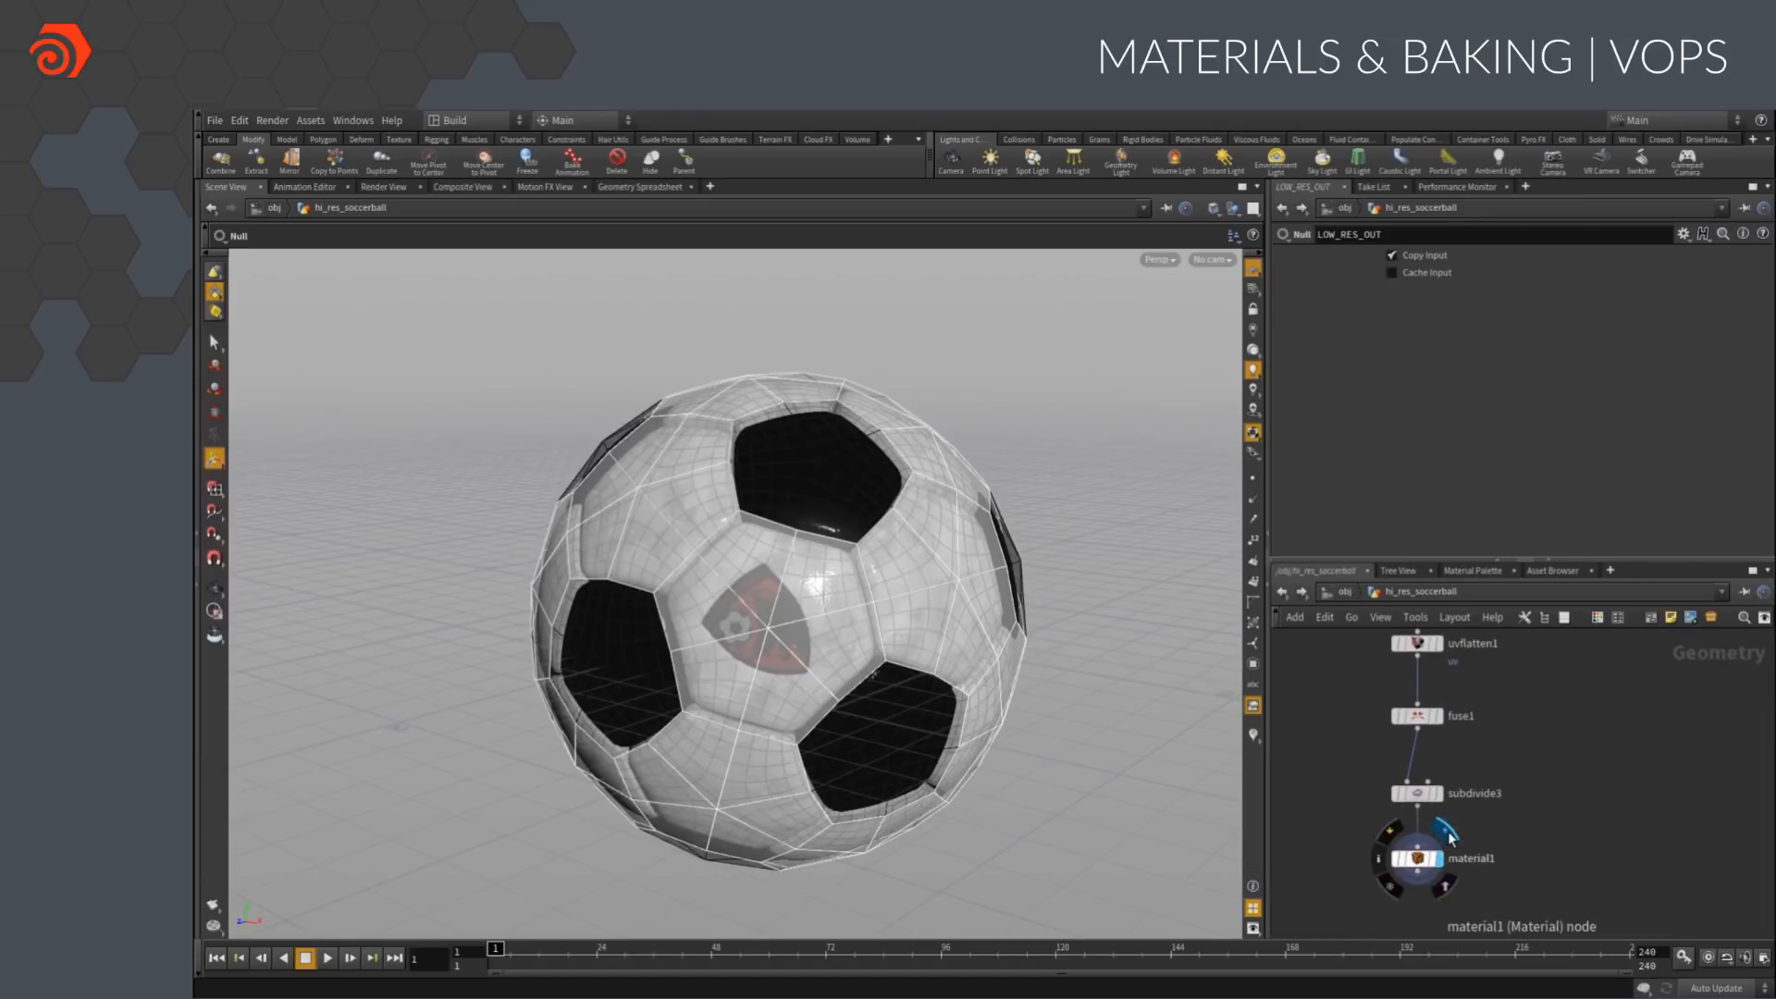
{"action": "left_click", "coordinate": [1342, 592]}
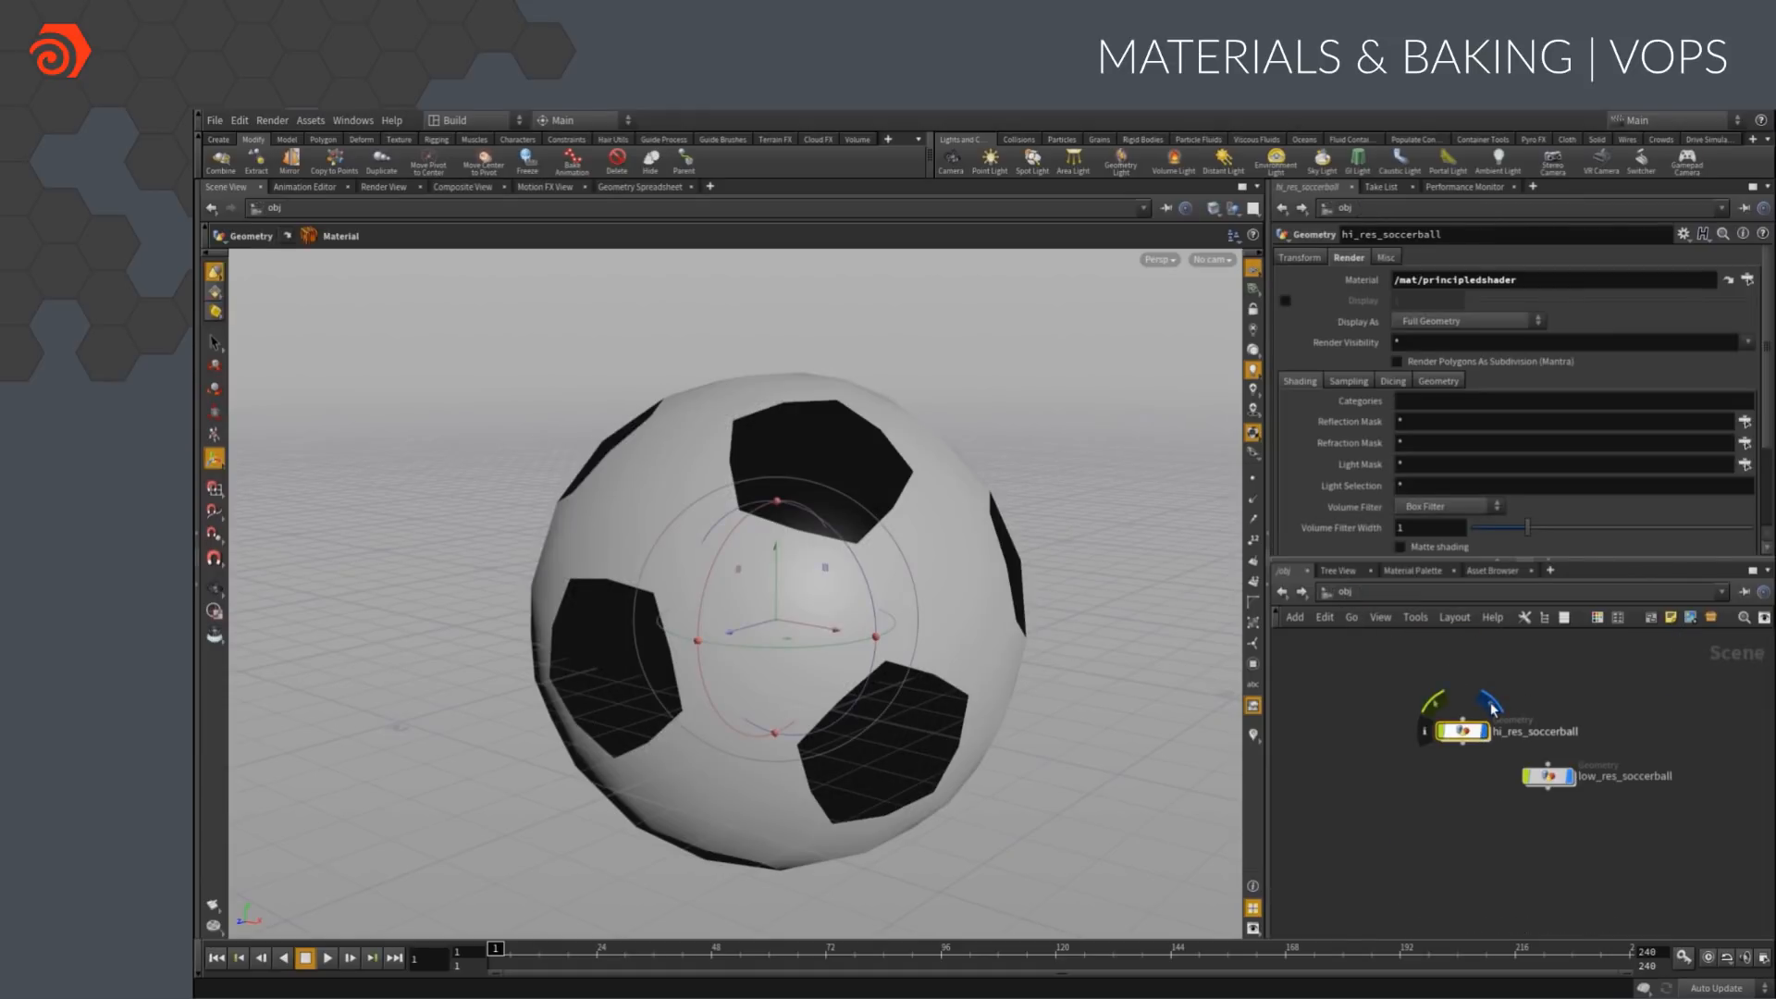
Inside low_res_soccerball, add a UV Project node fed by object_merge1
{"action": "double_click", "coordinate": [1548, 775]}
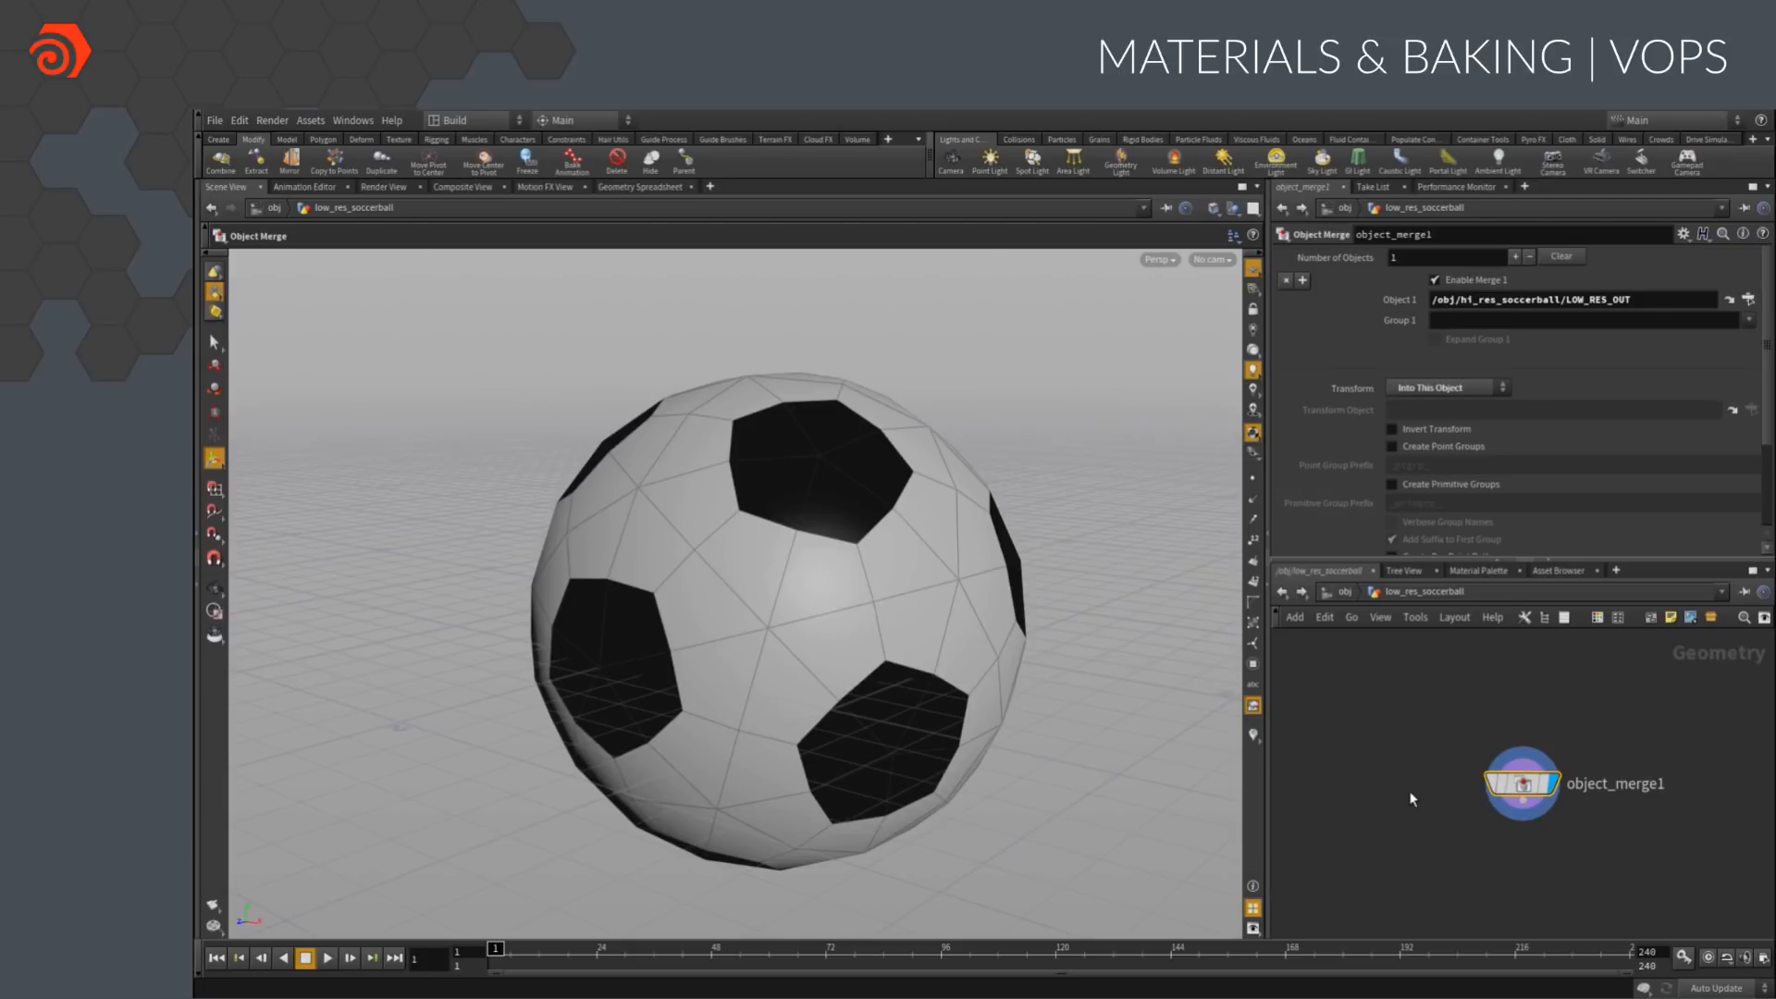
{"action": "middle_click_drag", "start_coordinate": [1511, 876], "coordinate": [1392, 773]}
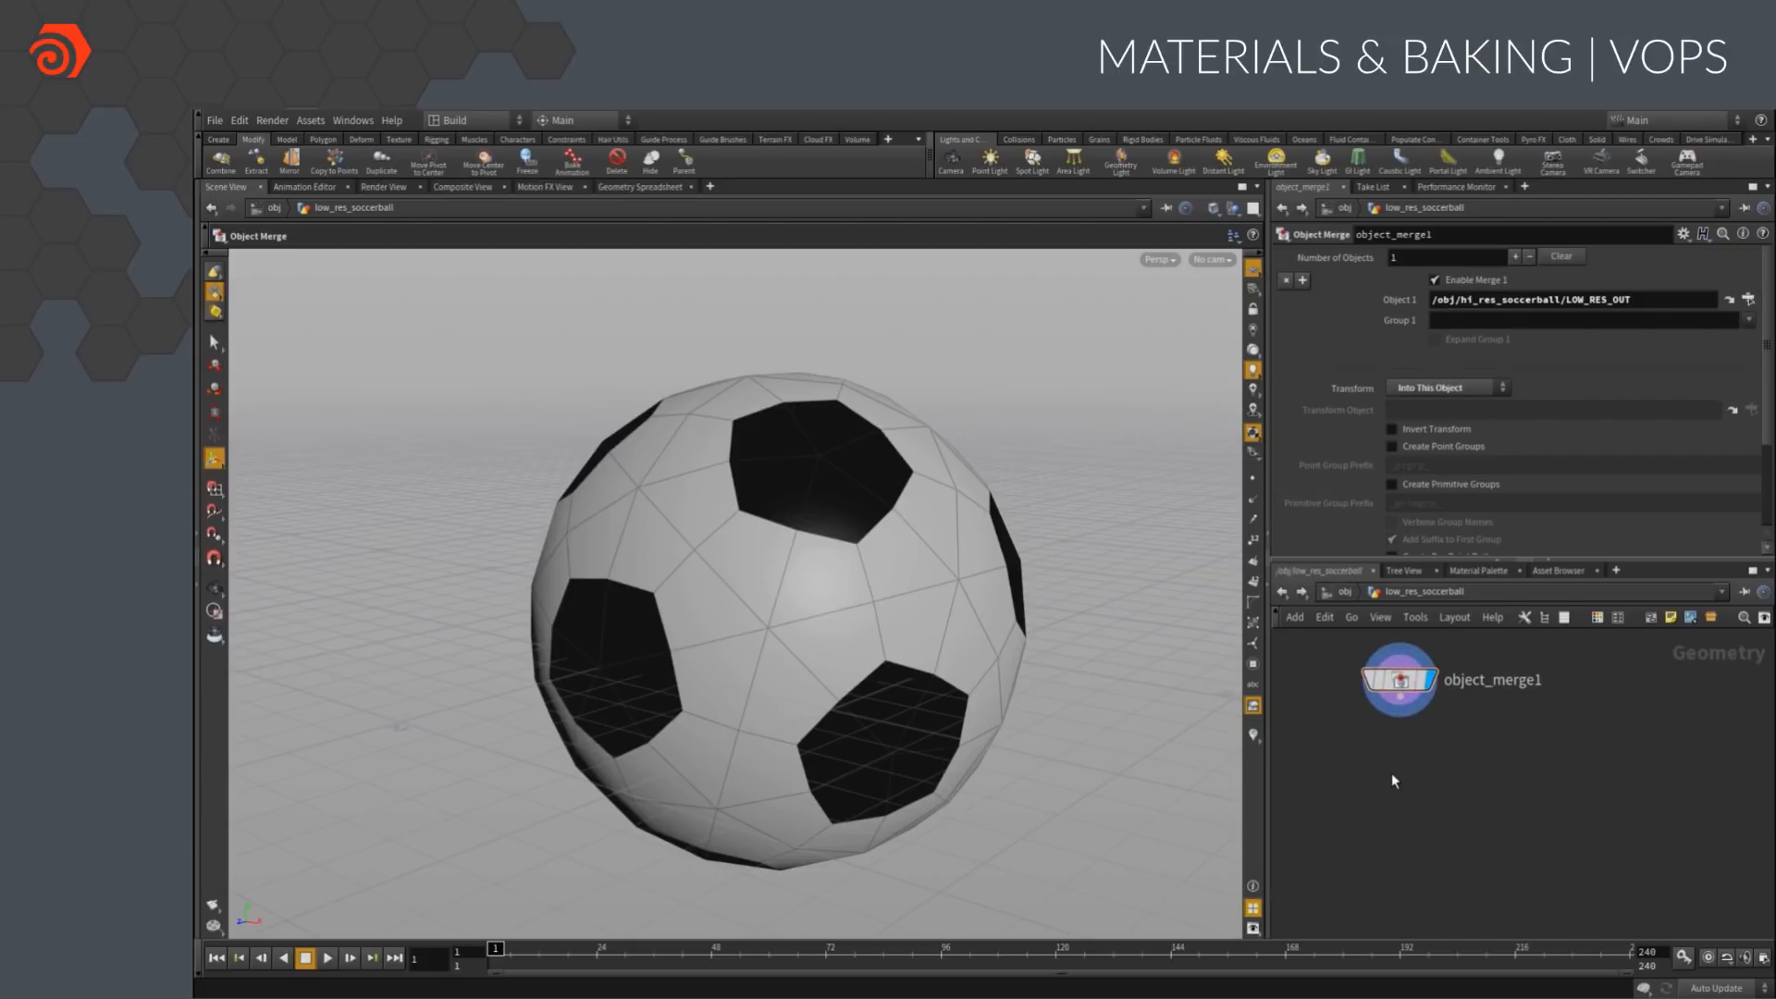
{"action": "key", "text": "Tab"}
{"action": "type", "text": "uv"}
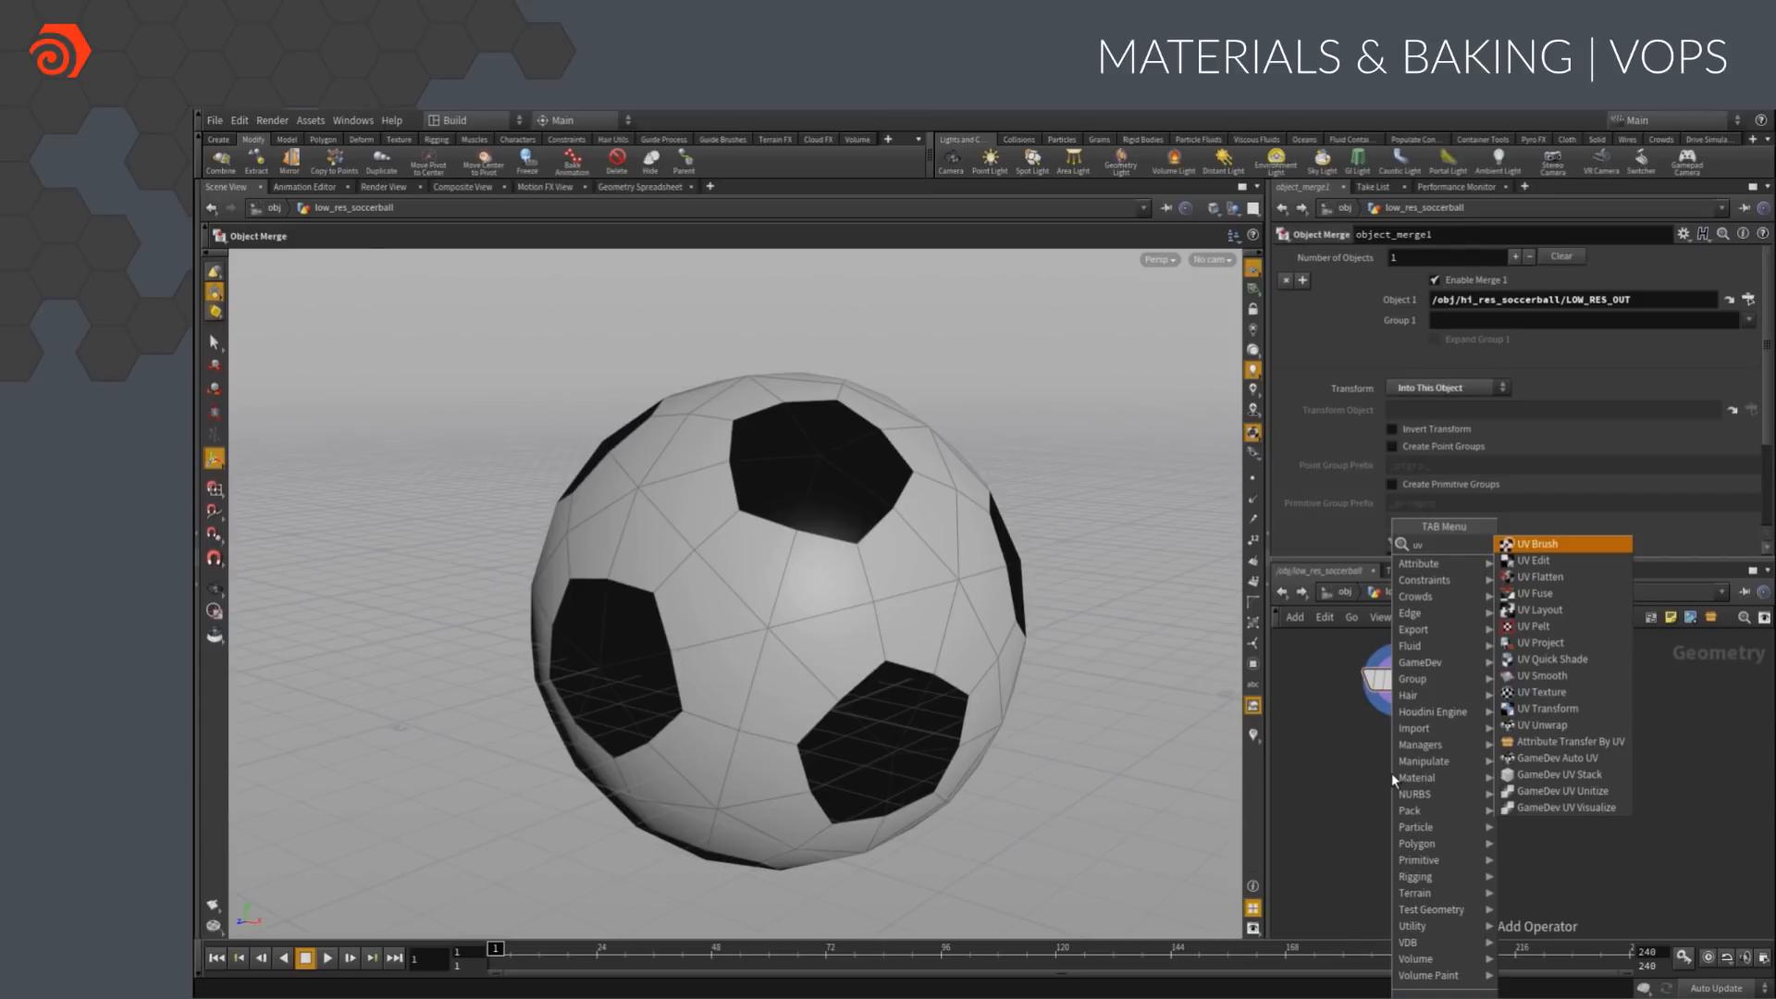
{"action": "type", "text": "f"}
{"action": "key", "text": "Return"}
{"action": "left_click", "coordinate": [1414, 774]}
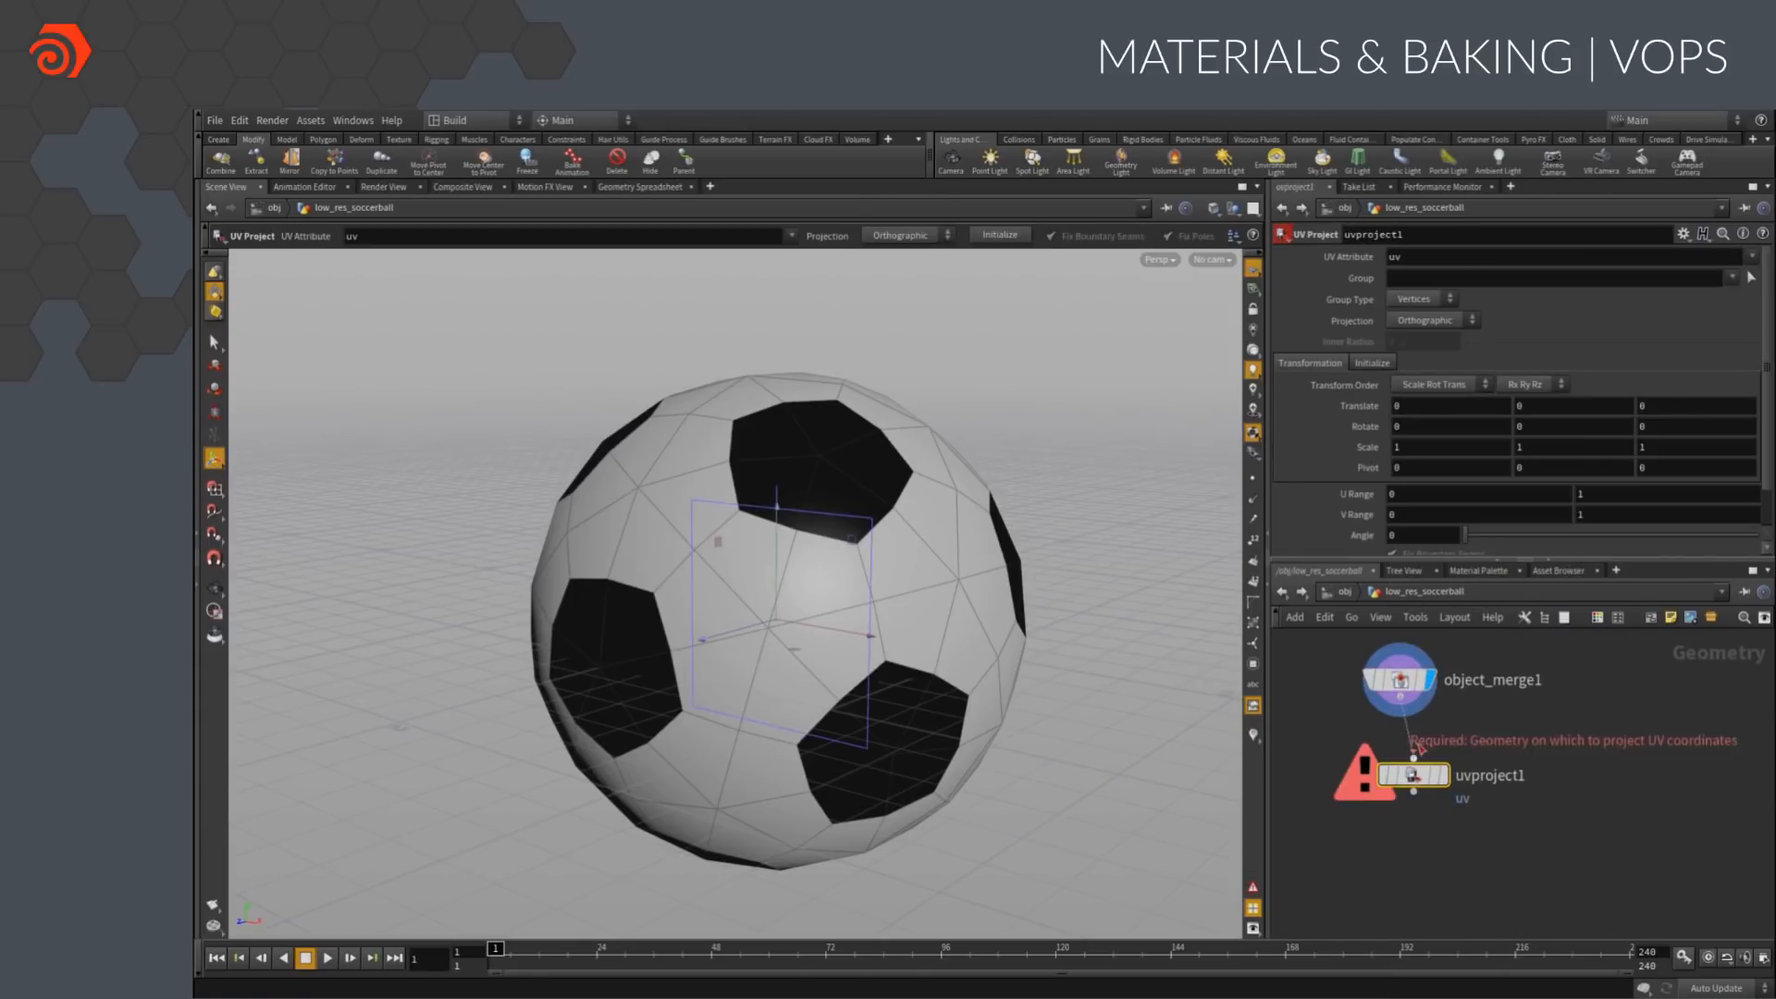
Set the UV projection to Polar, initialize it, and show the UV view beside the perspective view
{"action": "left_click", "coordinate": [1429, 320]}
{"action": "left_click", "coordinate": [1425, 369]}
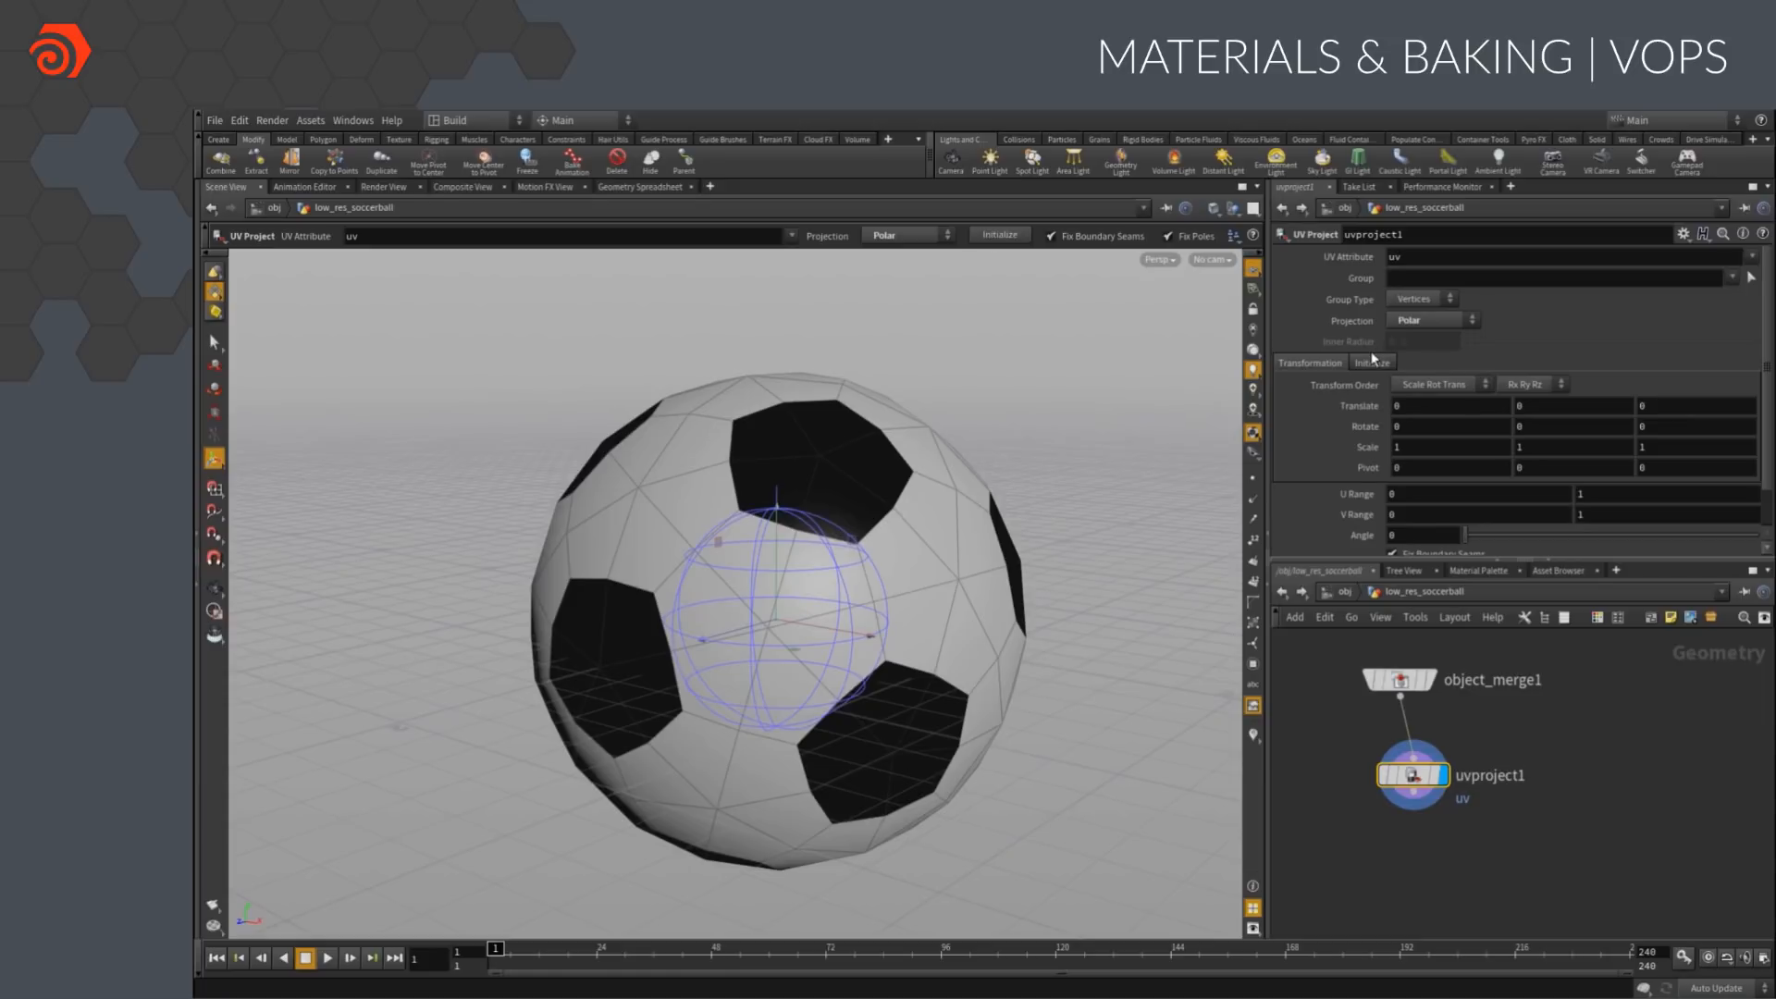
{"action": "left_click", "coordinate": [1373, 361]}
{"action": "left_click", "coordinate": [1425, 407]}
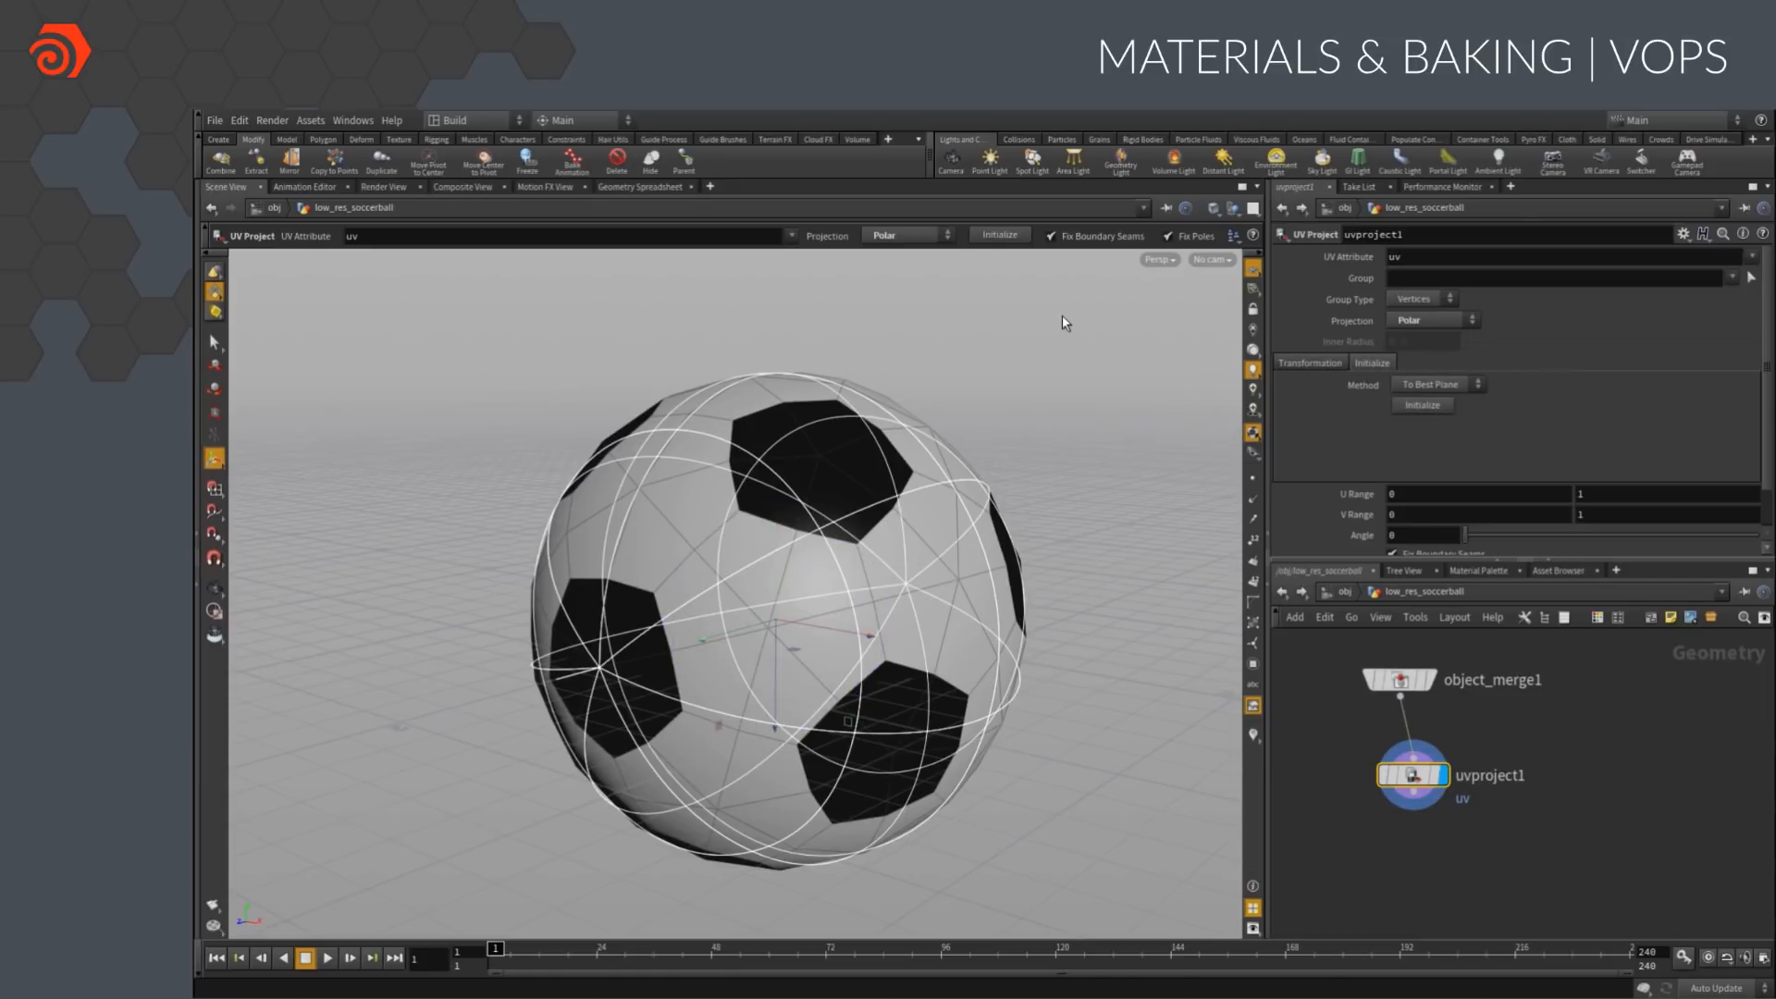
{"action": "left_click", "coordinate": [1253, 270]}
{"action": "left_click", "coordinate": [1272, 282]}
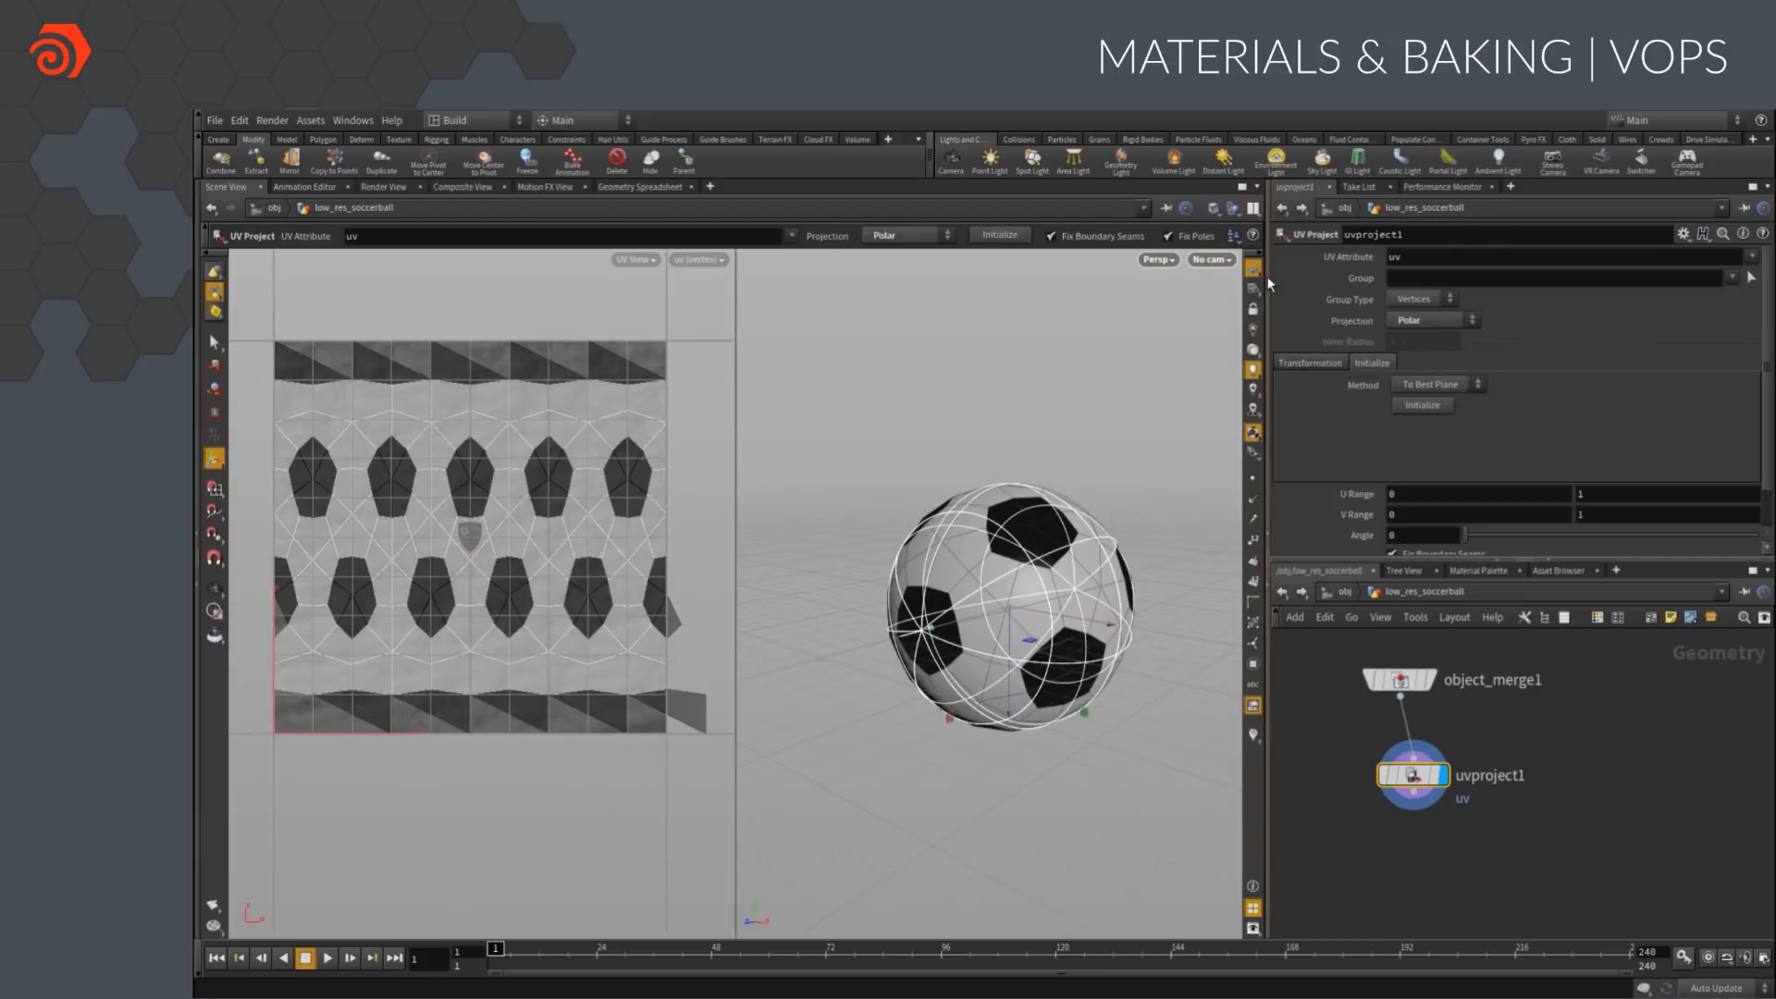
Add a UV Layout node after uvproject1 and display its packed UVs
{"action": "key", "text": "Tab"}
{"action": "type", "text": "uvl"}
{"action": "key", "text": "Return"}
{"action": "left_click", "coordinate": [1413, 838]}
{"action": "left_click", "coordinate": [1415, 821]}
{"action": "left_click", "coordinate": [1416, 822]}
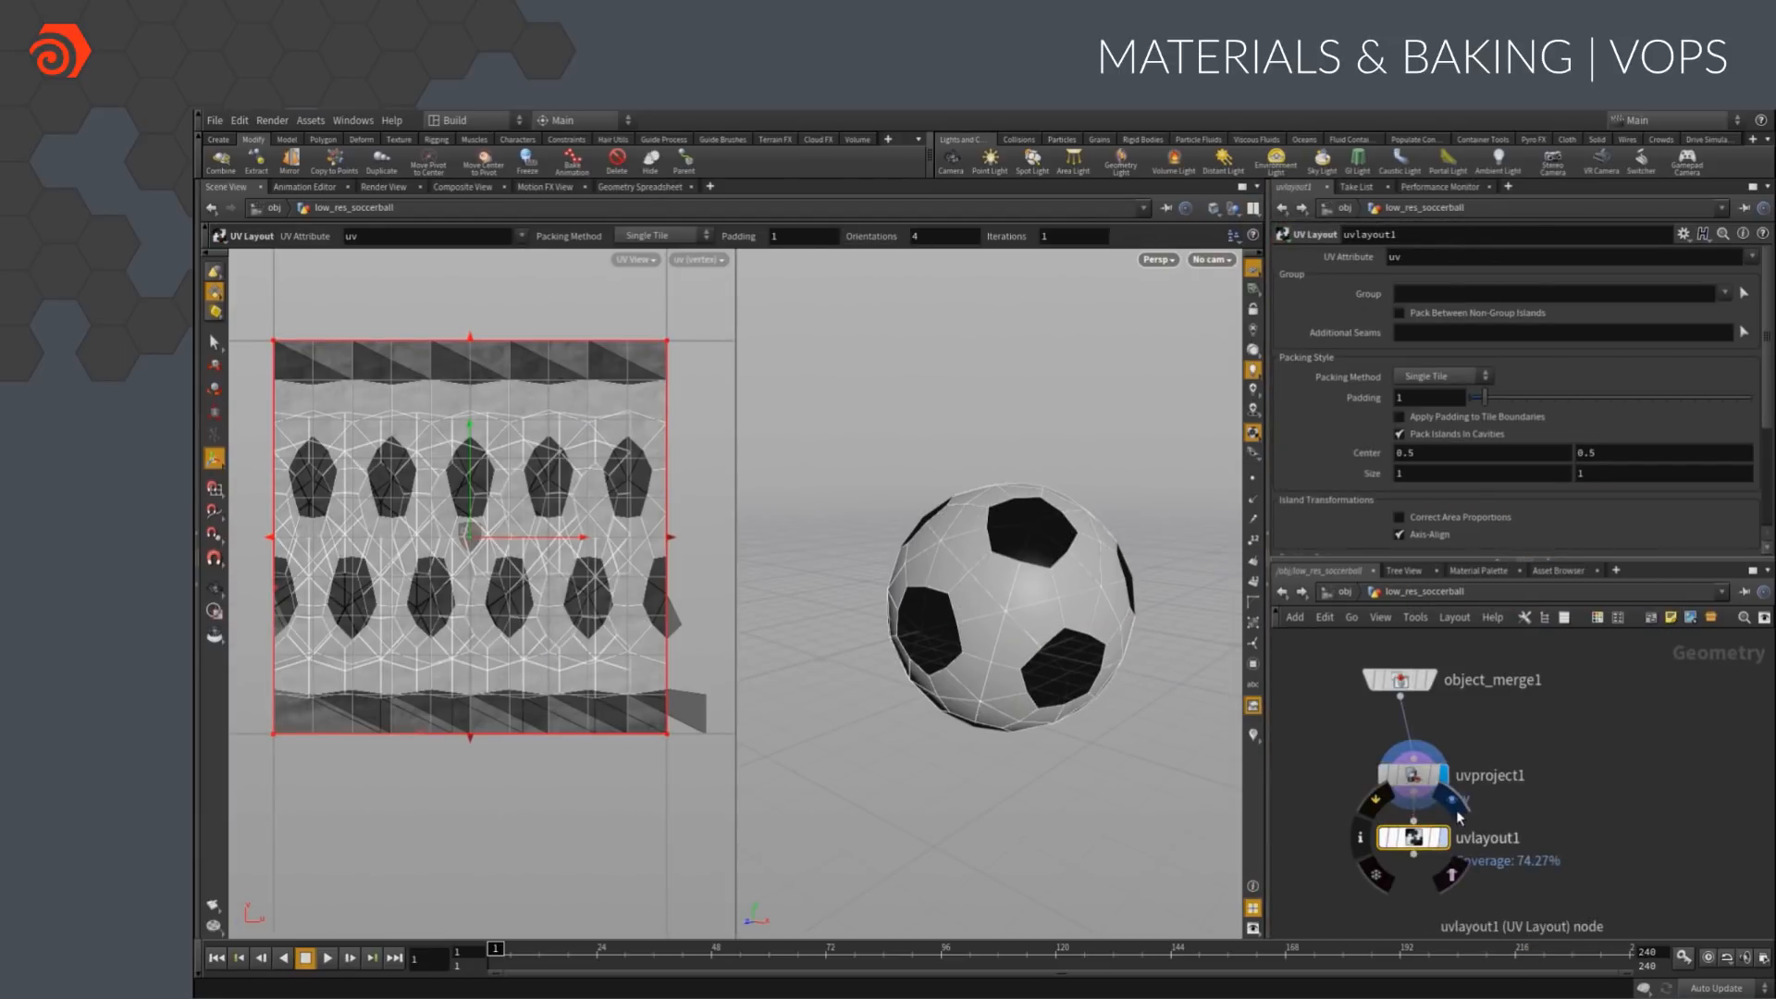
{"action": "left_click", "coordinate": [1443, 838]}
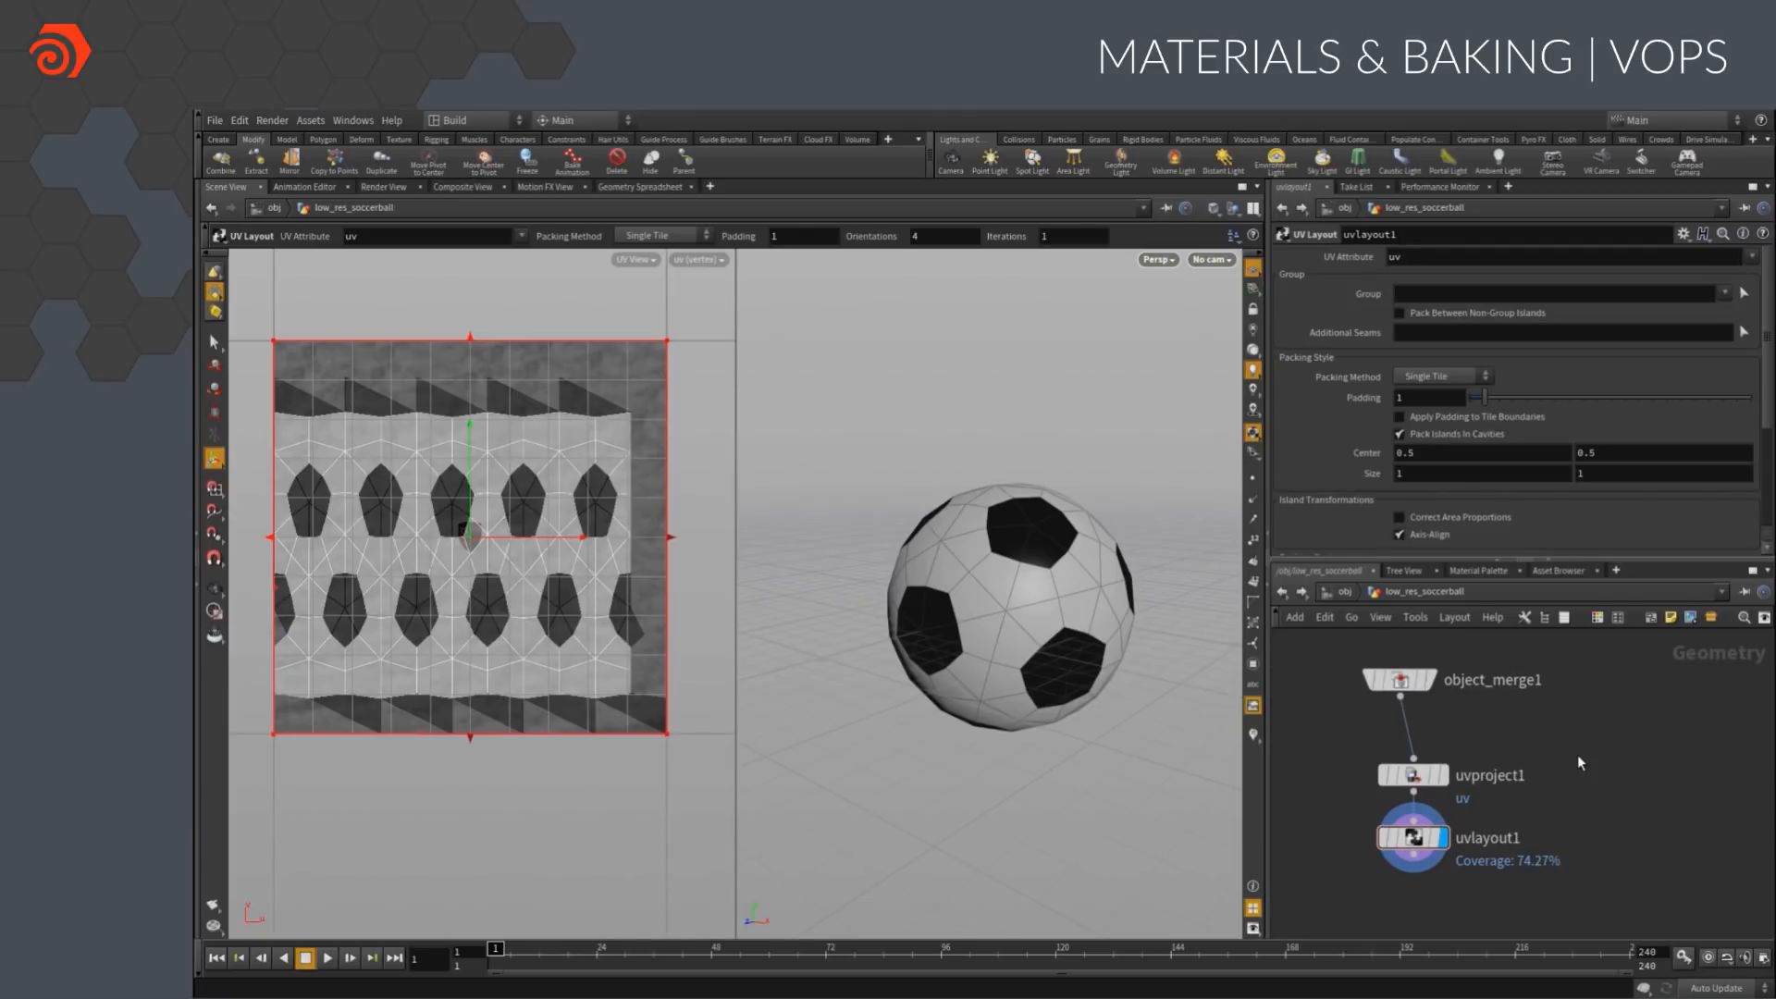
Replace the background image in the UV view with a lettered grid and return to object level
{"action": "left_click", "coordinate": [680, 260]}
{"action": "left_click", "coordinate": [770, 348]}
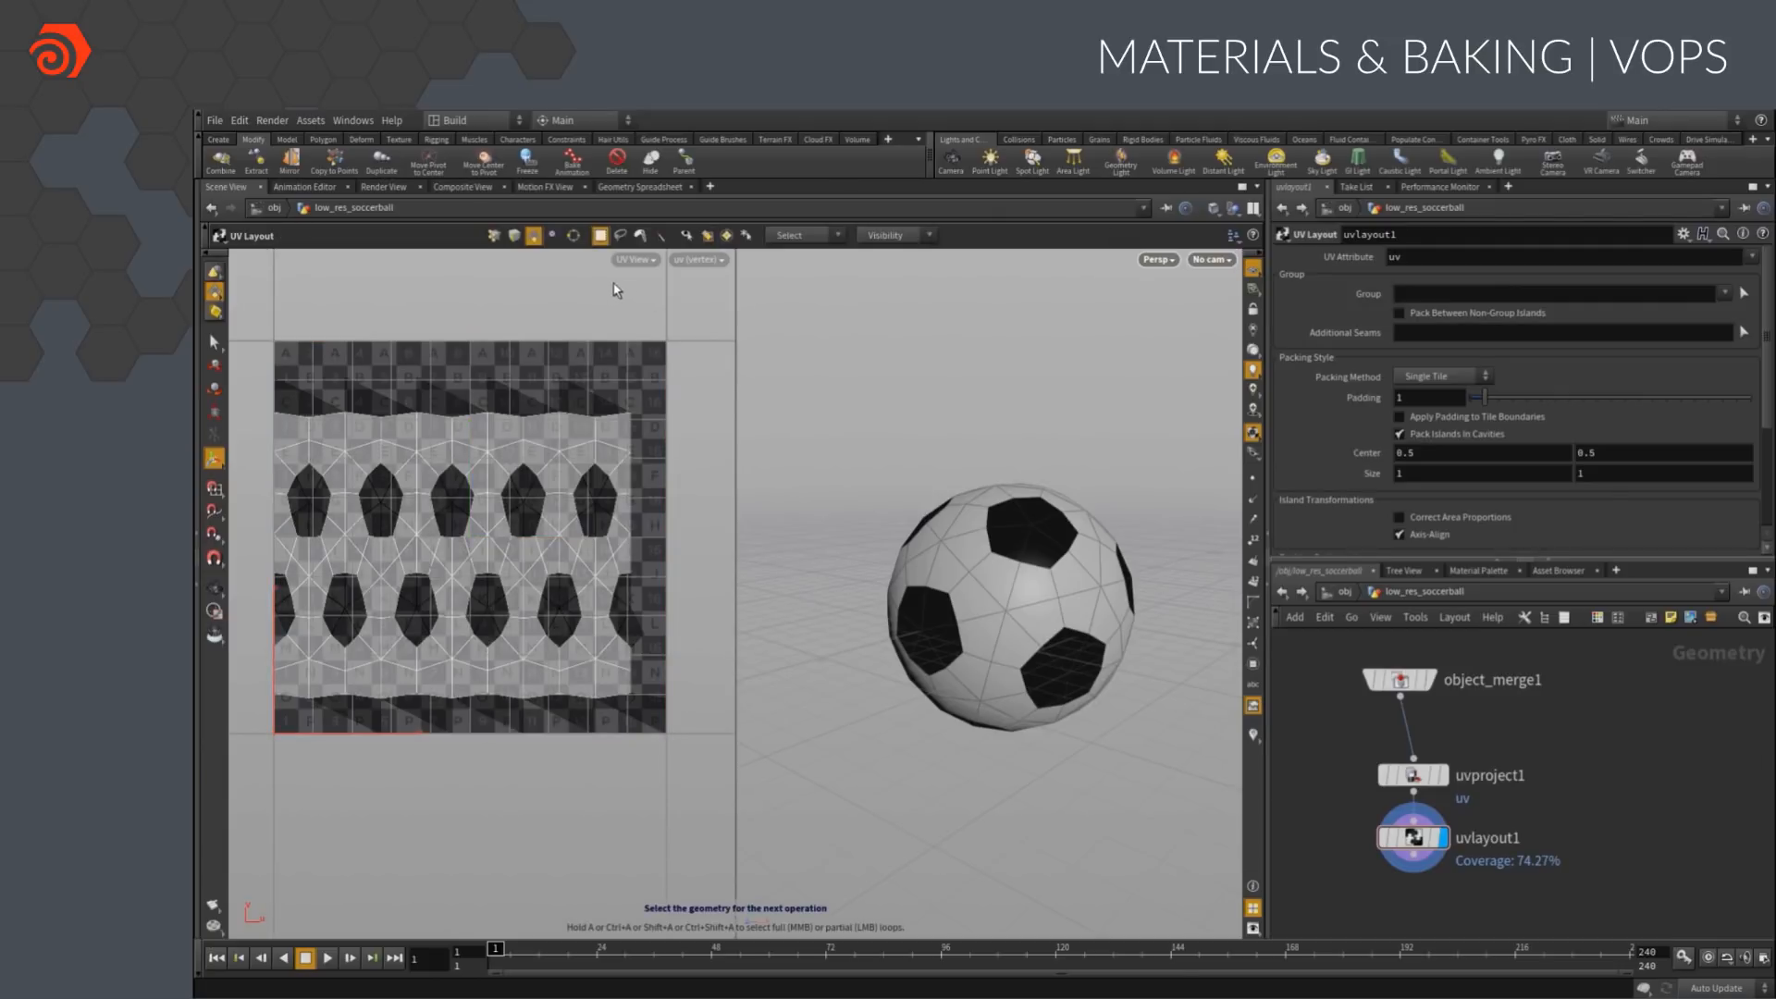
{"action": "left_click", "coordinate": [1345, 597]}
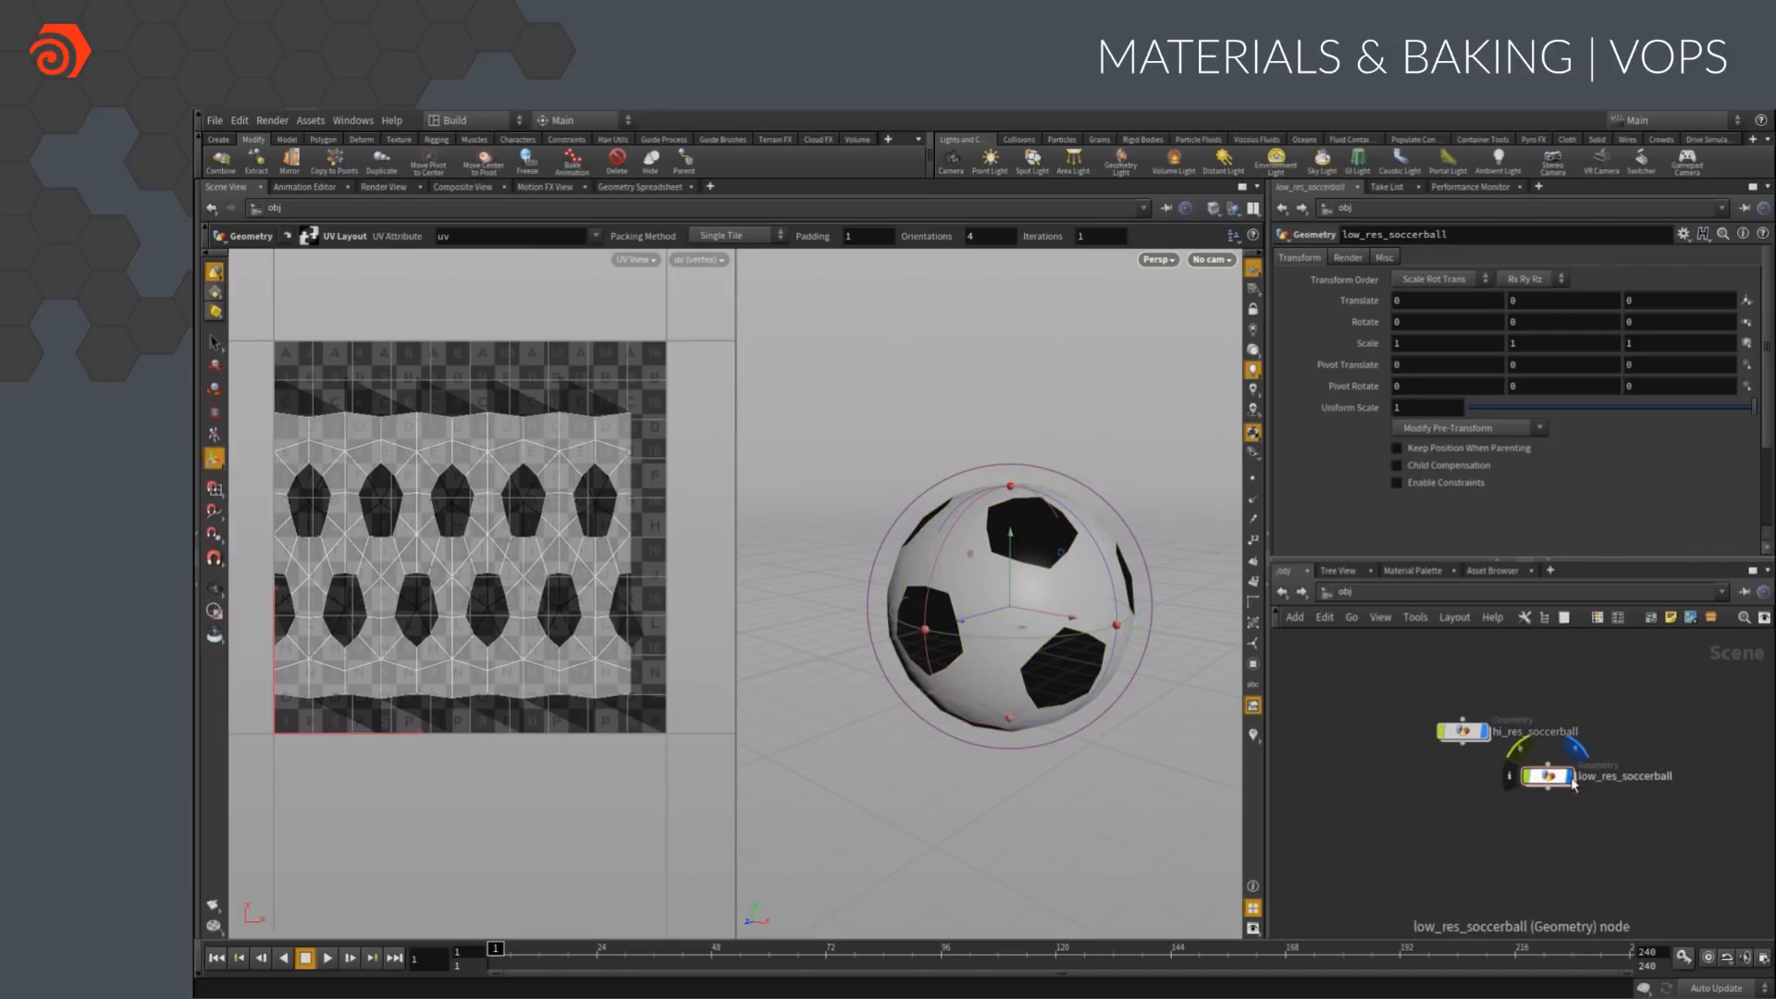
{"action": "left_click", "coordinate": [1571, 751]}
{"action": "left_click", "coordinate": [1572, 751]}
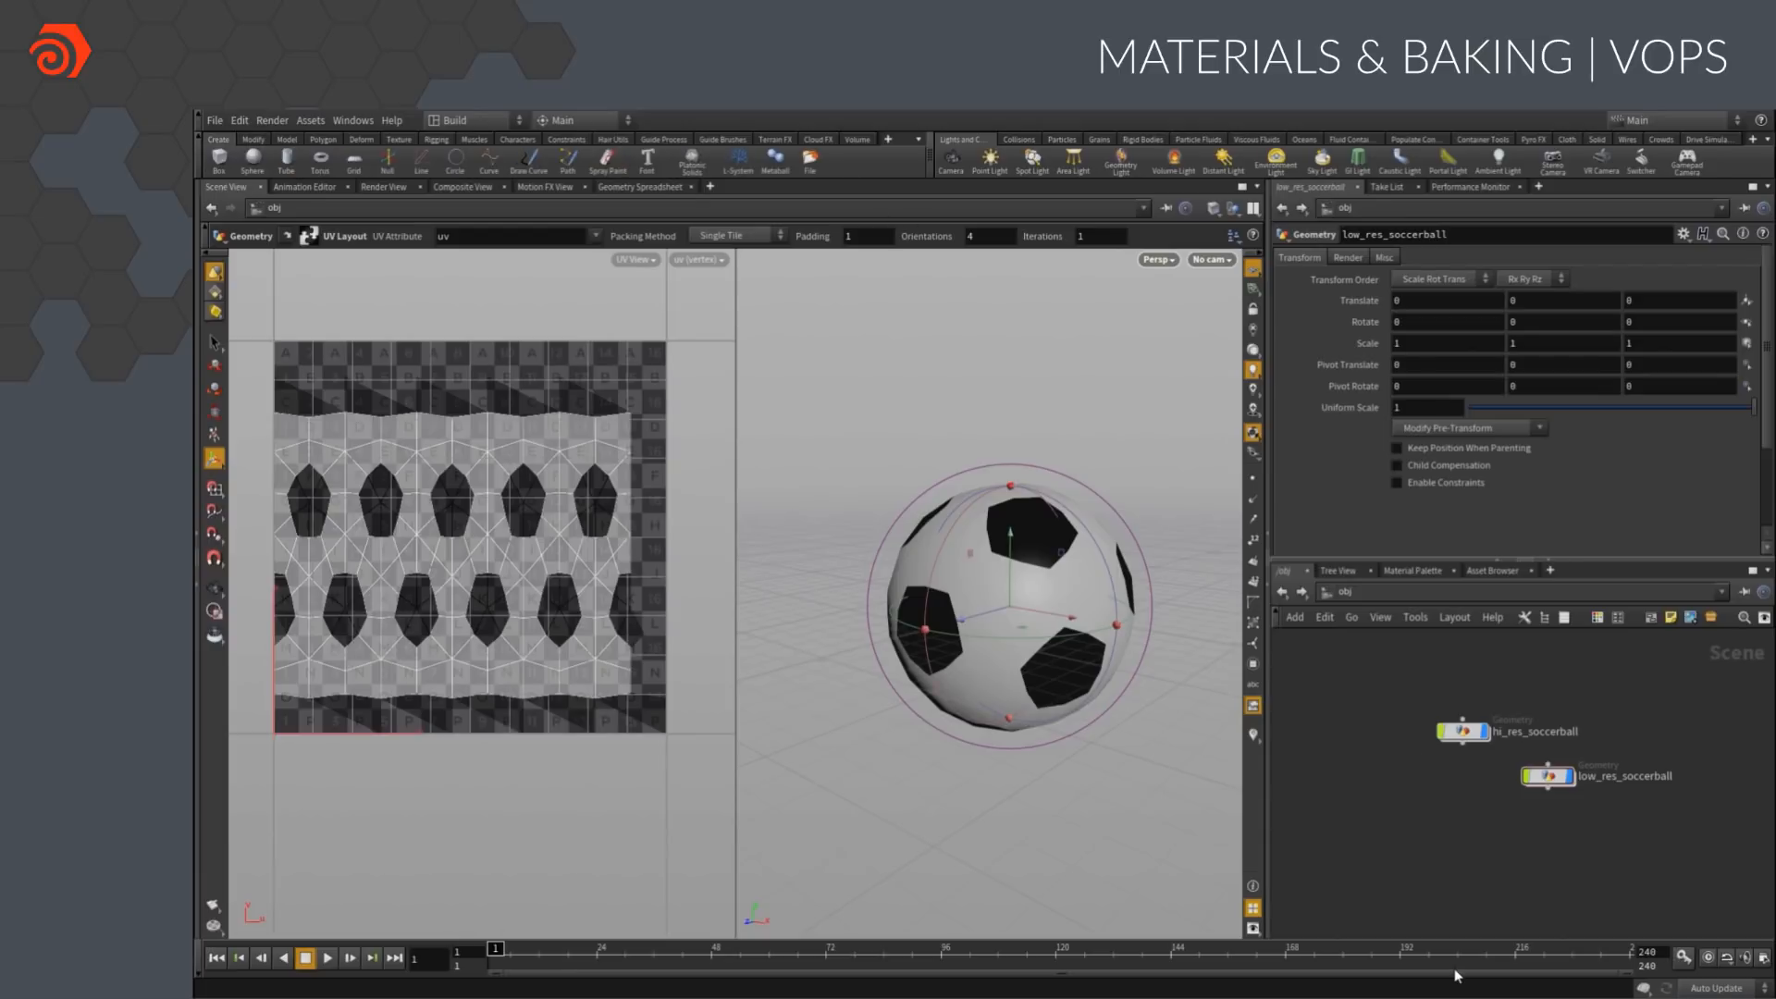
Enable the Game Development Toolset shelf and create a Games Baker node
{"action": "left_click", "coordinate": [888, 139]}
{"action": "mouse_move", "coordinate": [925, 195]}
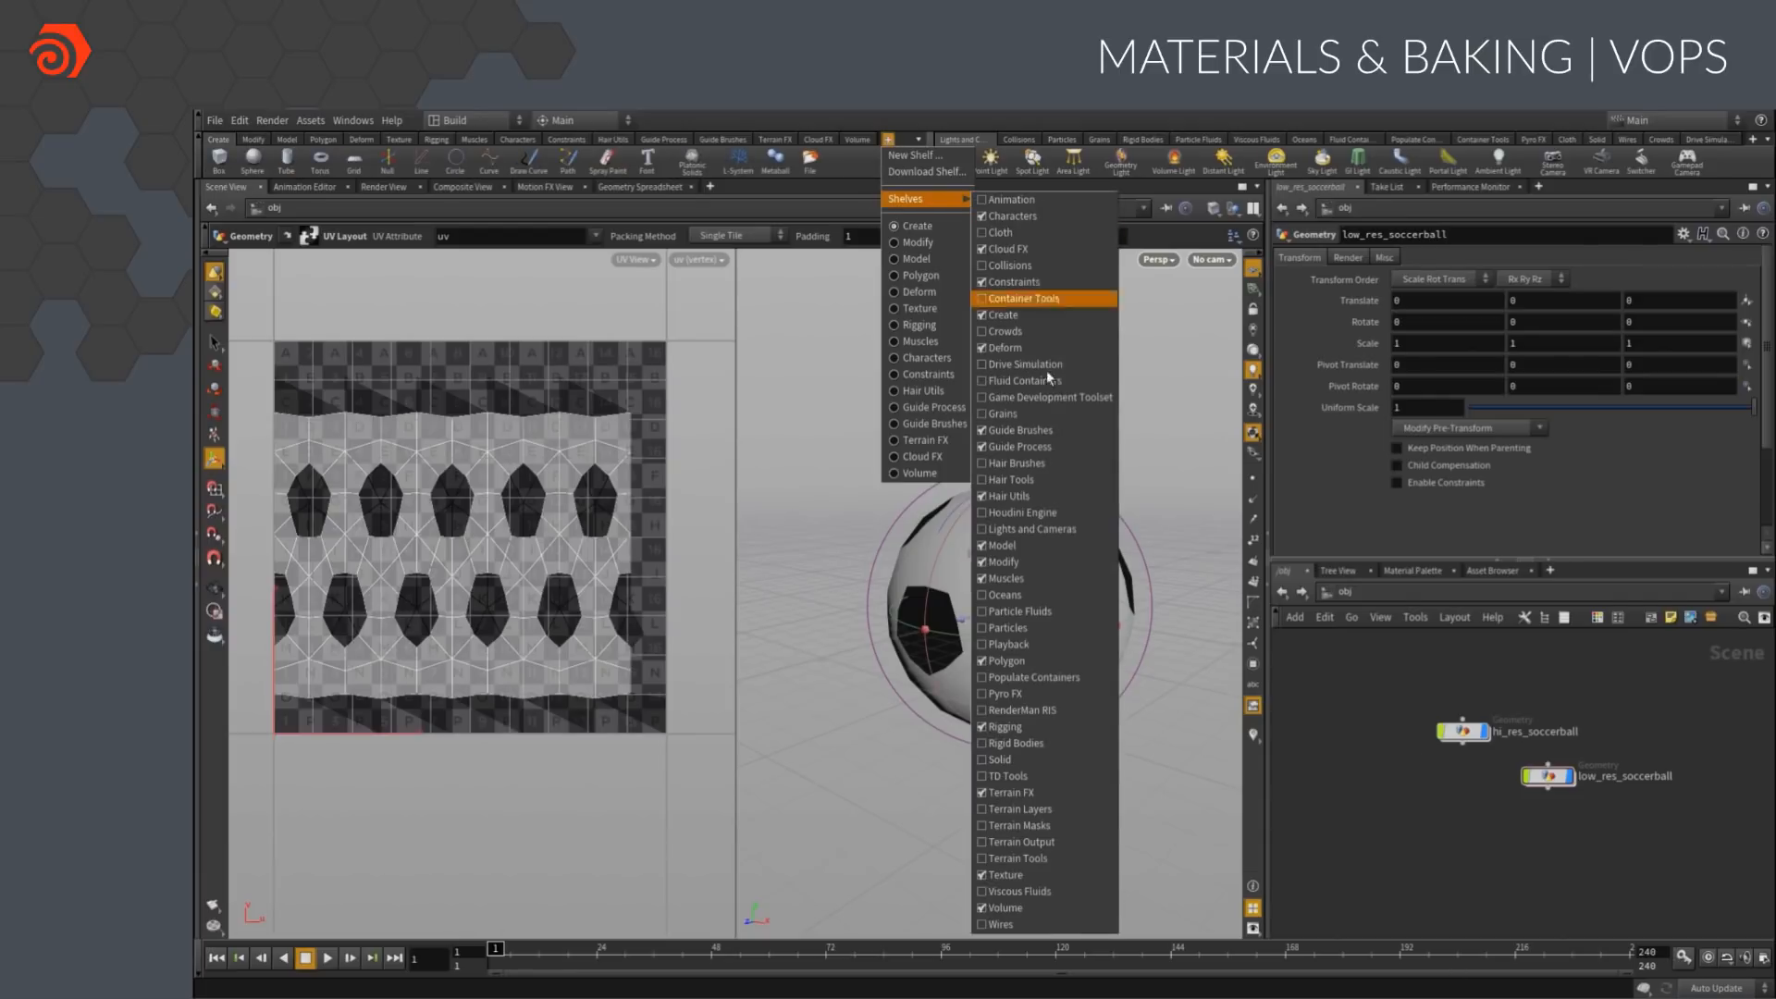
{"action": "left_click", "coordinate": [1045, 402]}
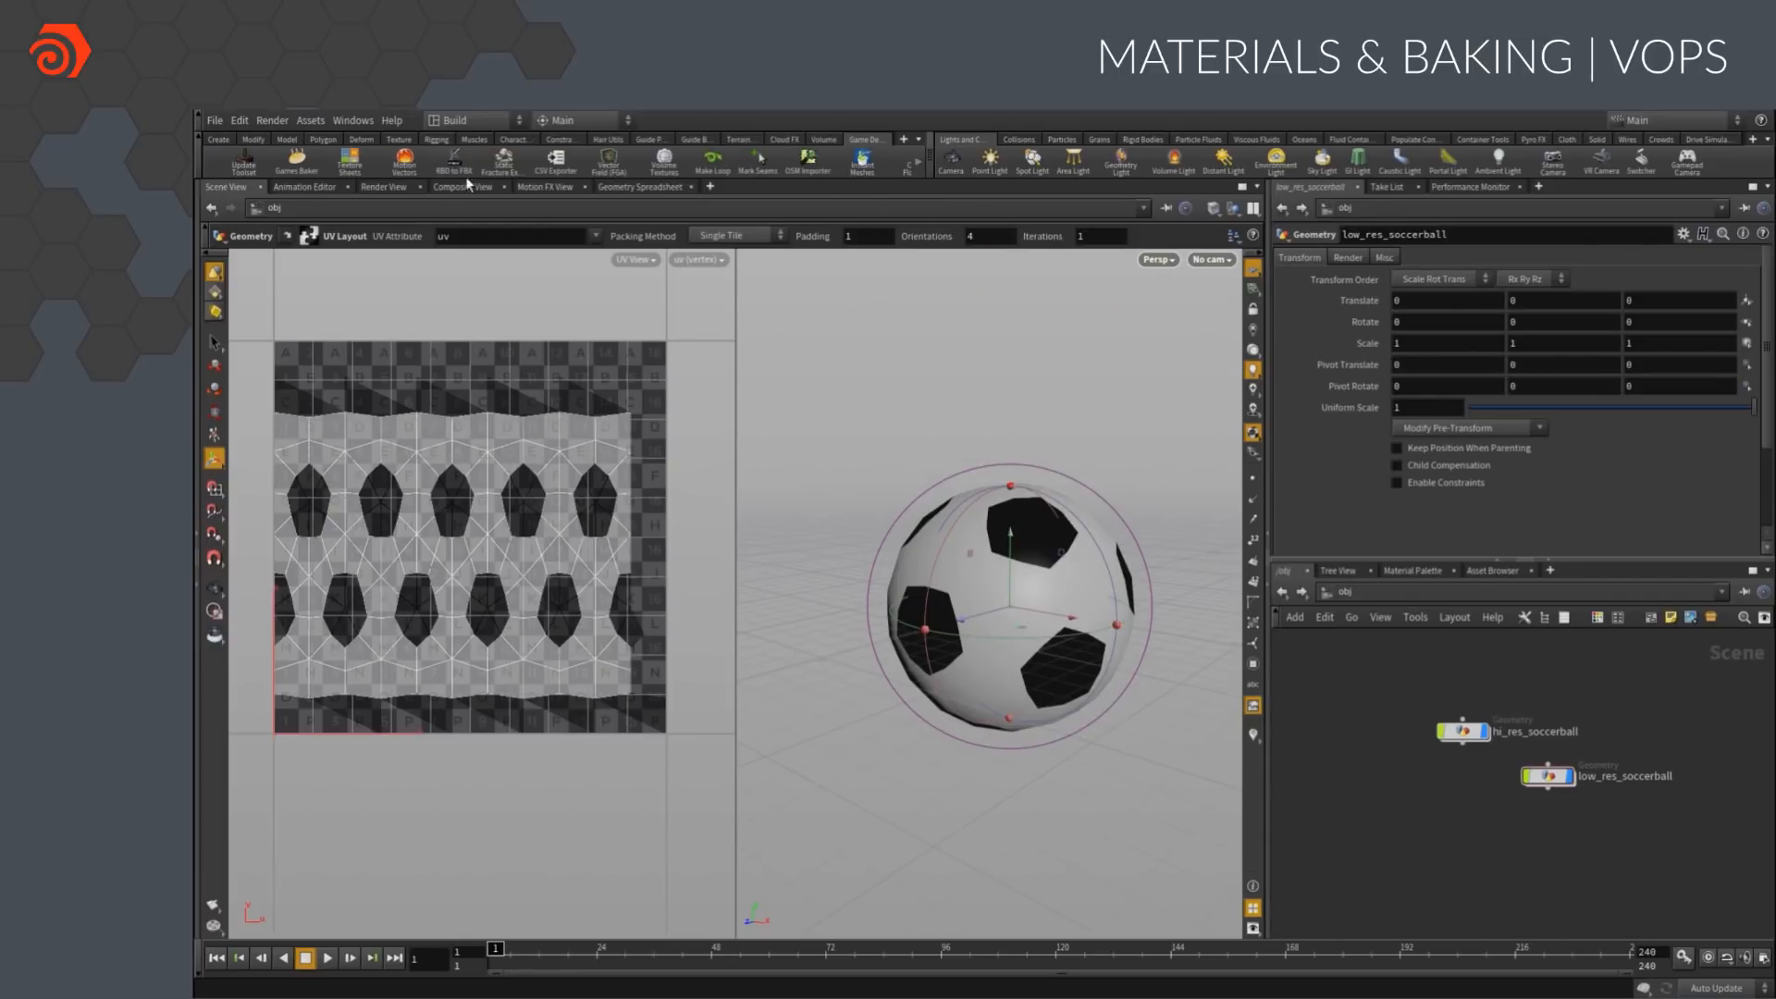
{"action": "left_click", "coordinate": [297, 169]}
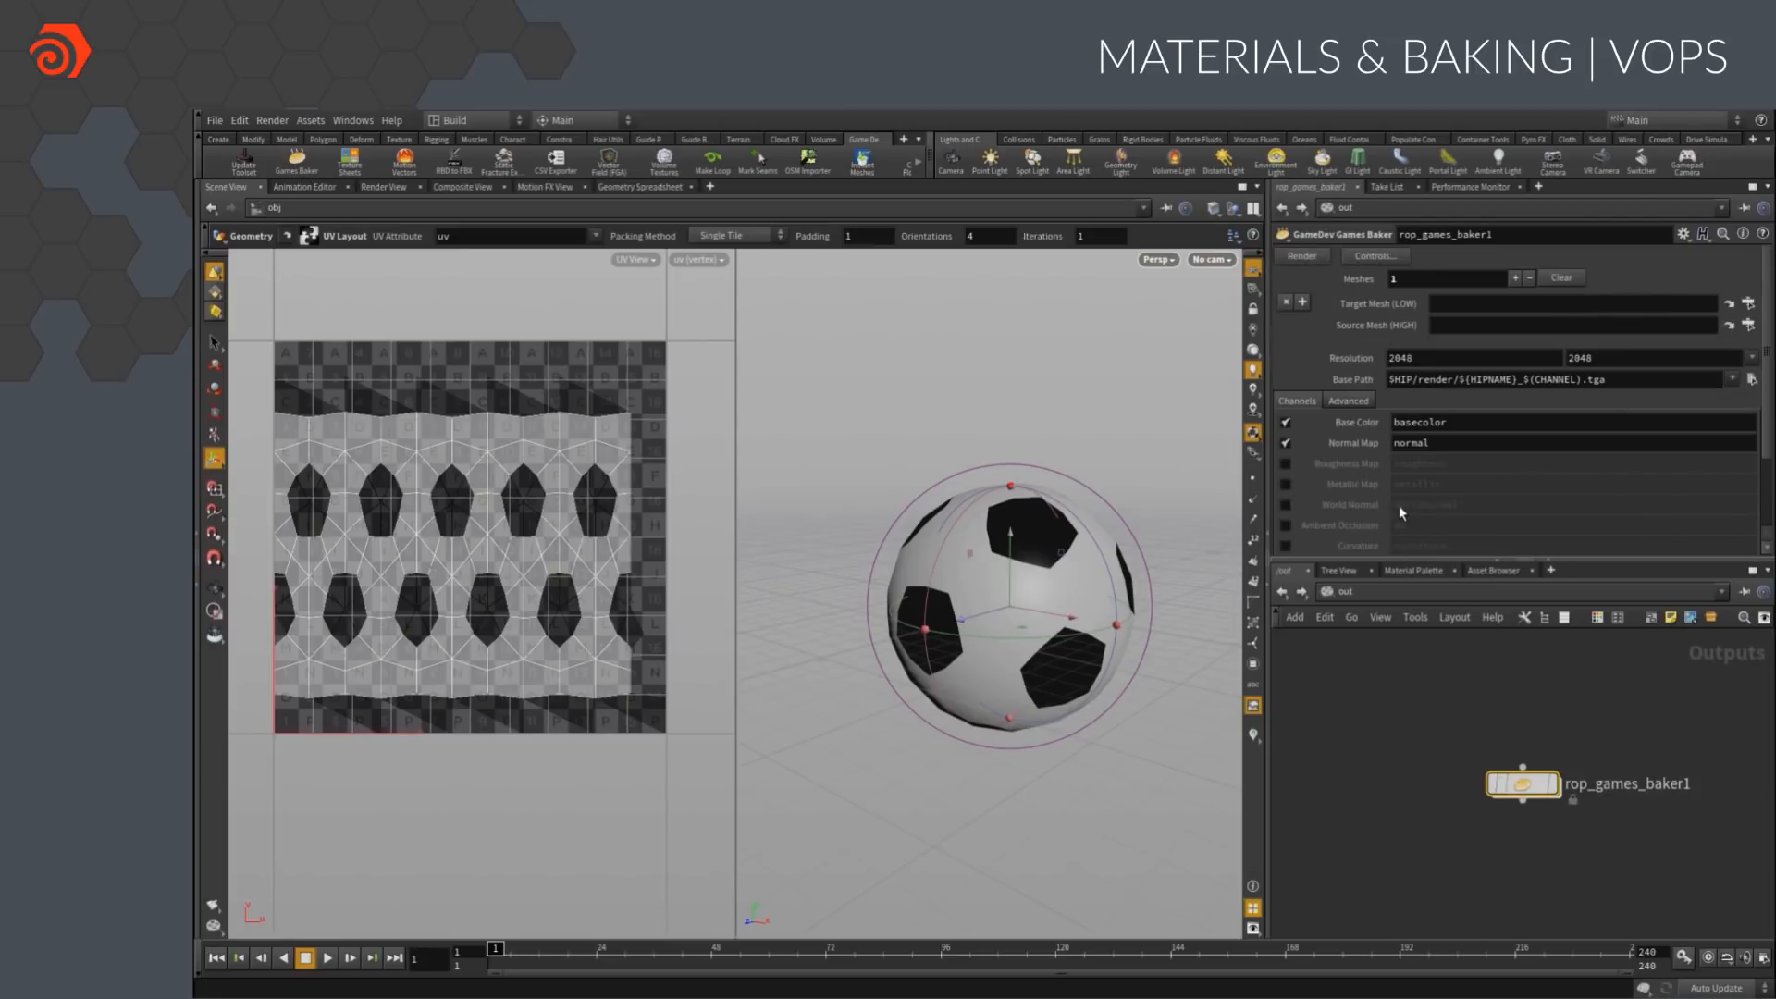
Set the baker's Target Mesh to /obj/low_res_soccerball and Source Mesh to /obj/hi_res_soccerball, and render the maps
{"action": "left_click", "coordinate": [1749, 302]}
{"action": "left_click", "coordinate": [1737, 294]}
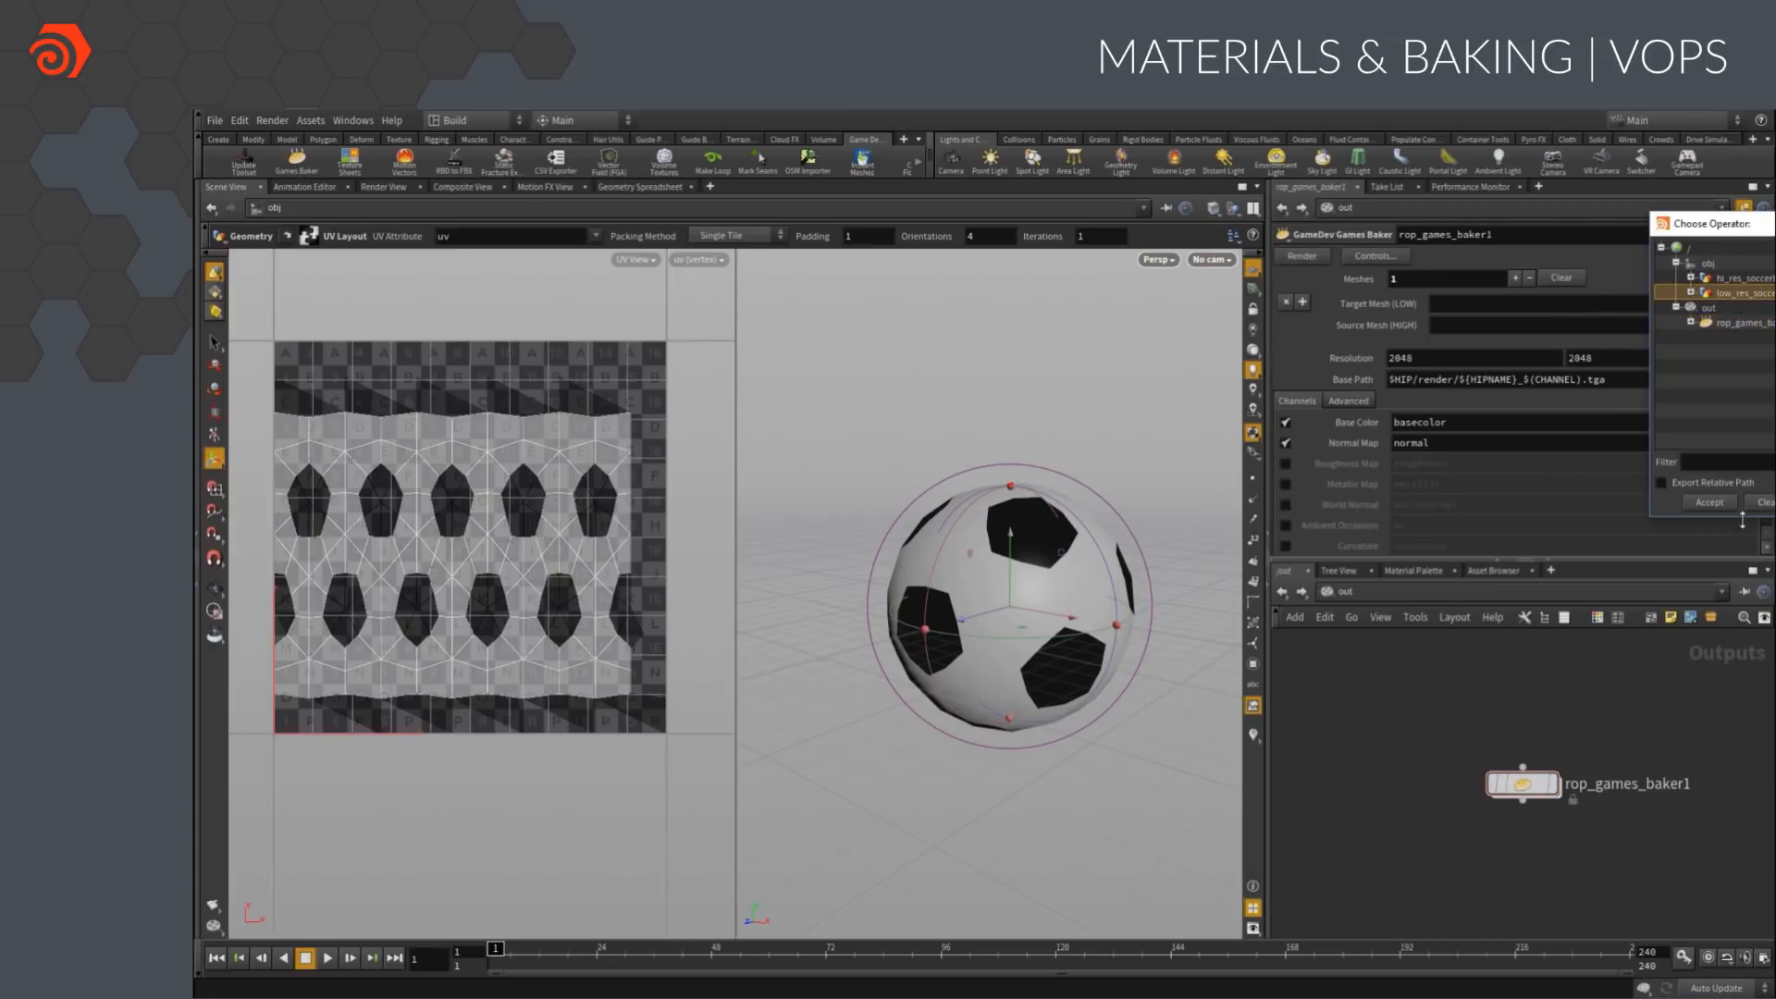
{"action": "left_click", "coordinate": [1720, 502]}
{"action": "left_click", "coordinate": [1748, 324]}
{"action": "left_click", "coordinate": [1721, 322]}
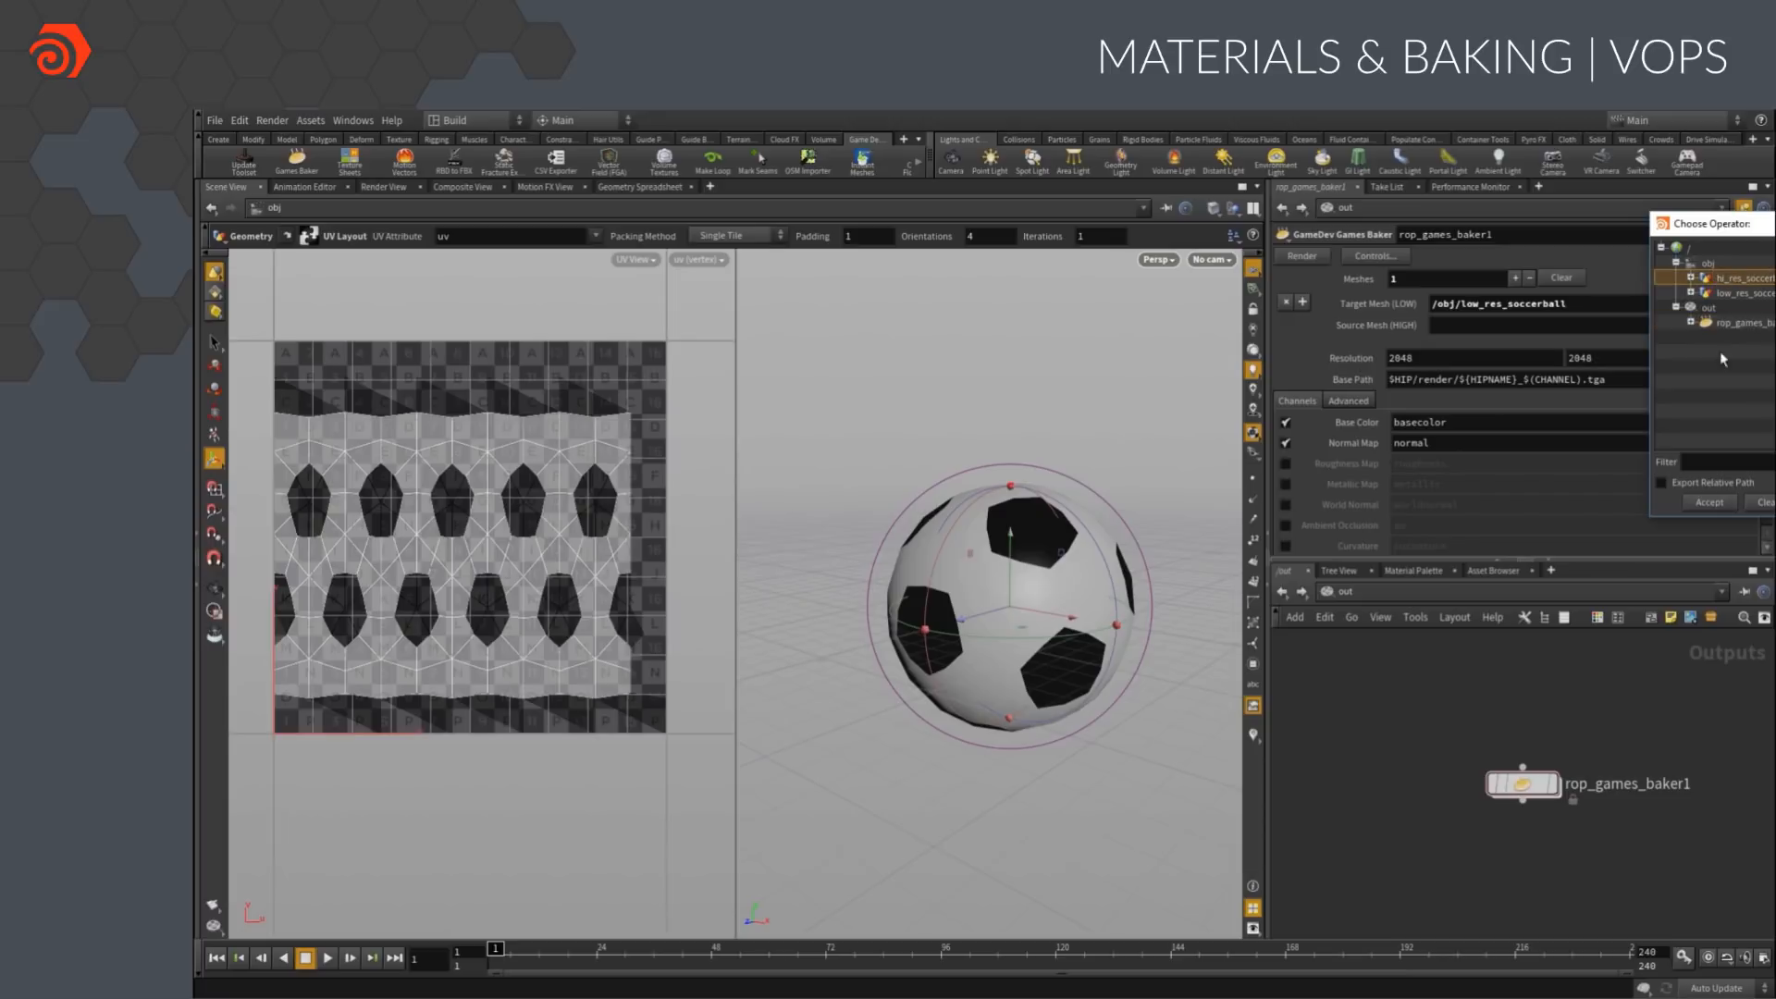
{"action": "left_click", "coordinate": [1720, 502]}
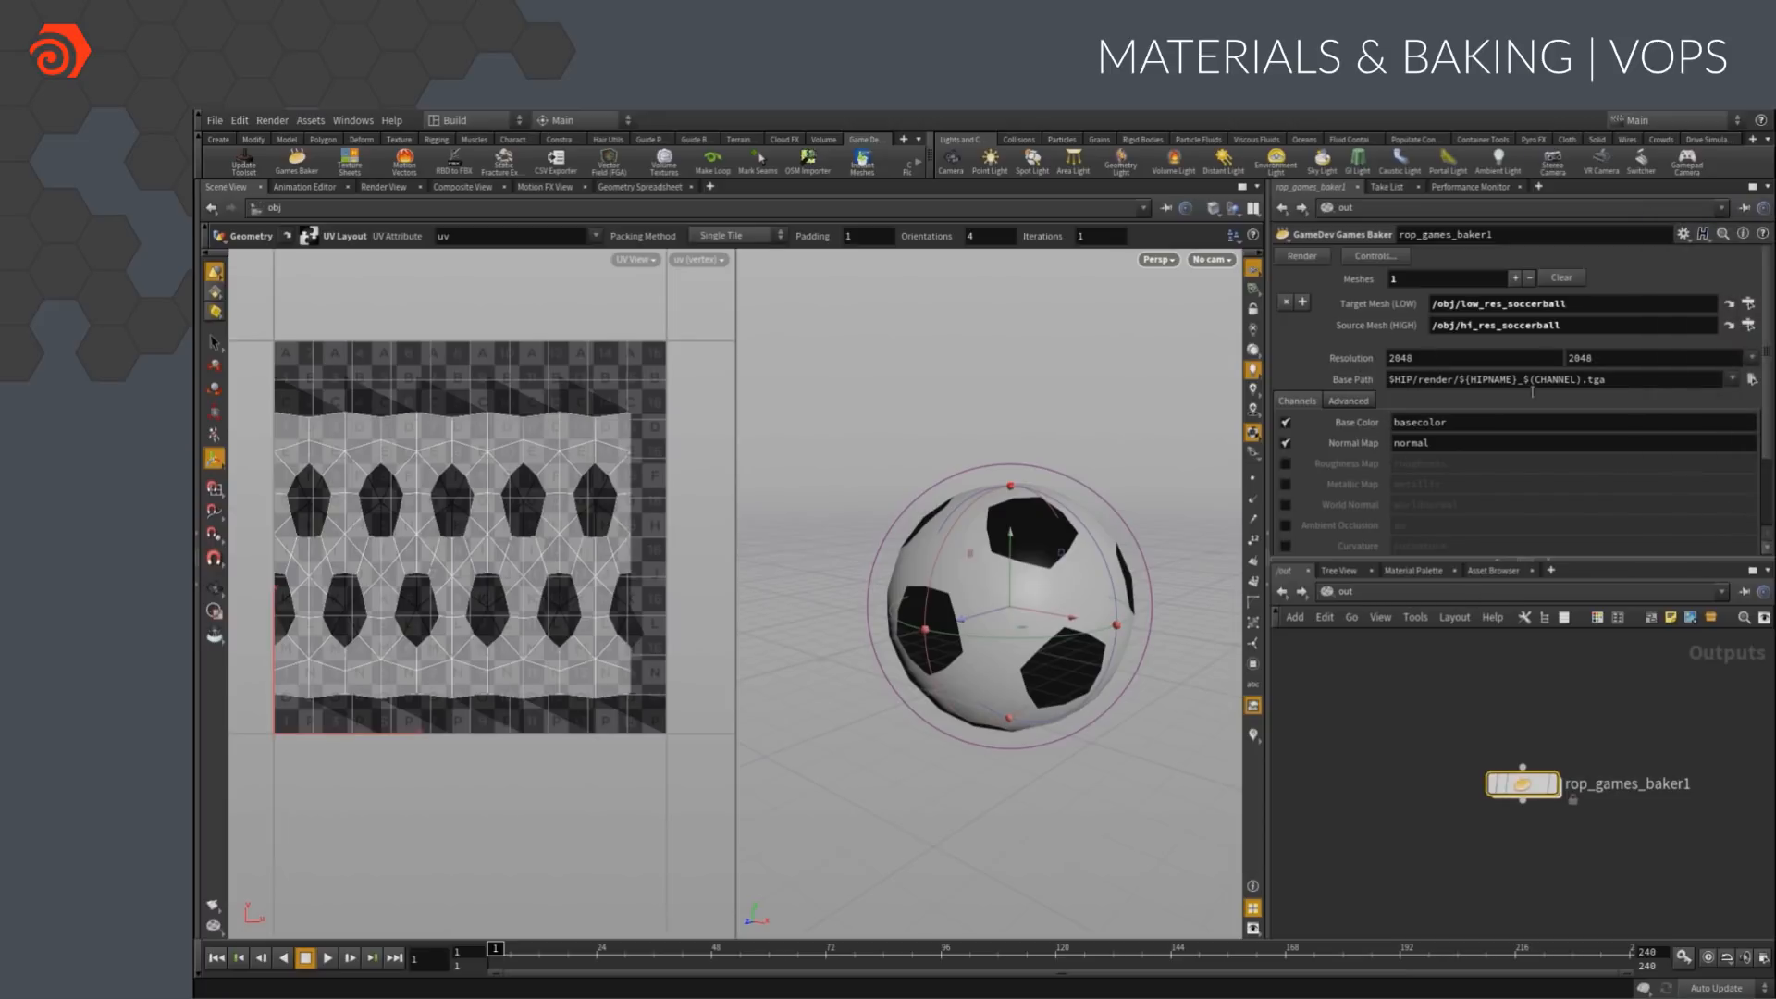
{"action": "left_click", "coordinate": [1302, 256]}
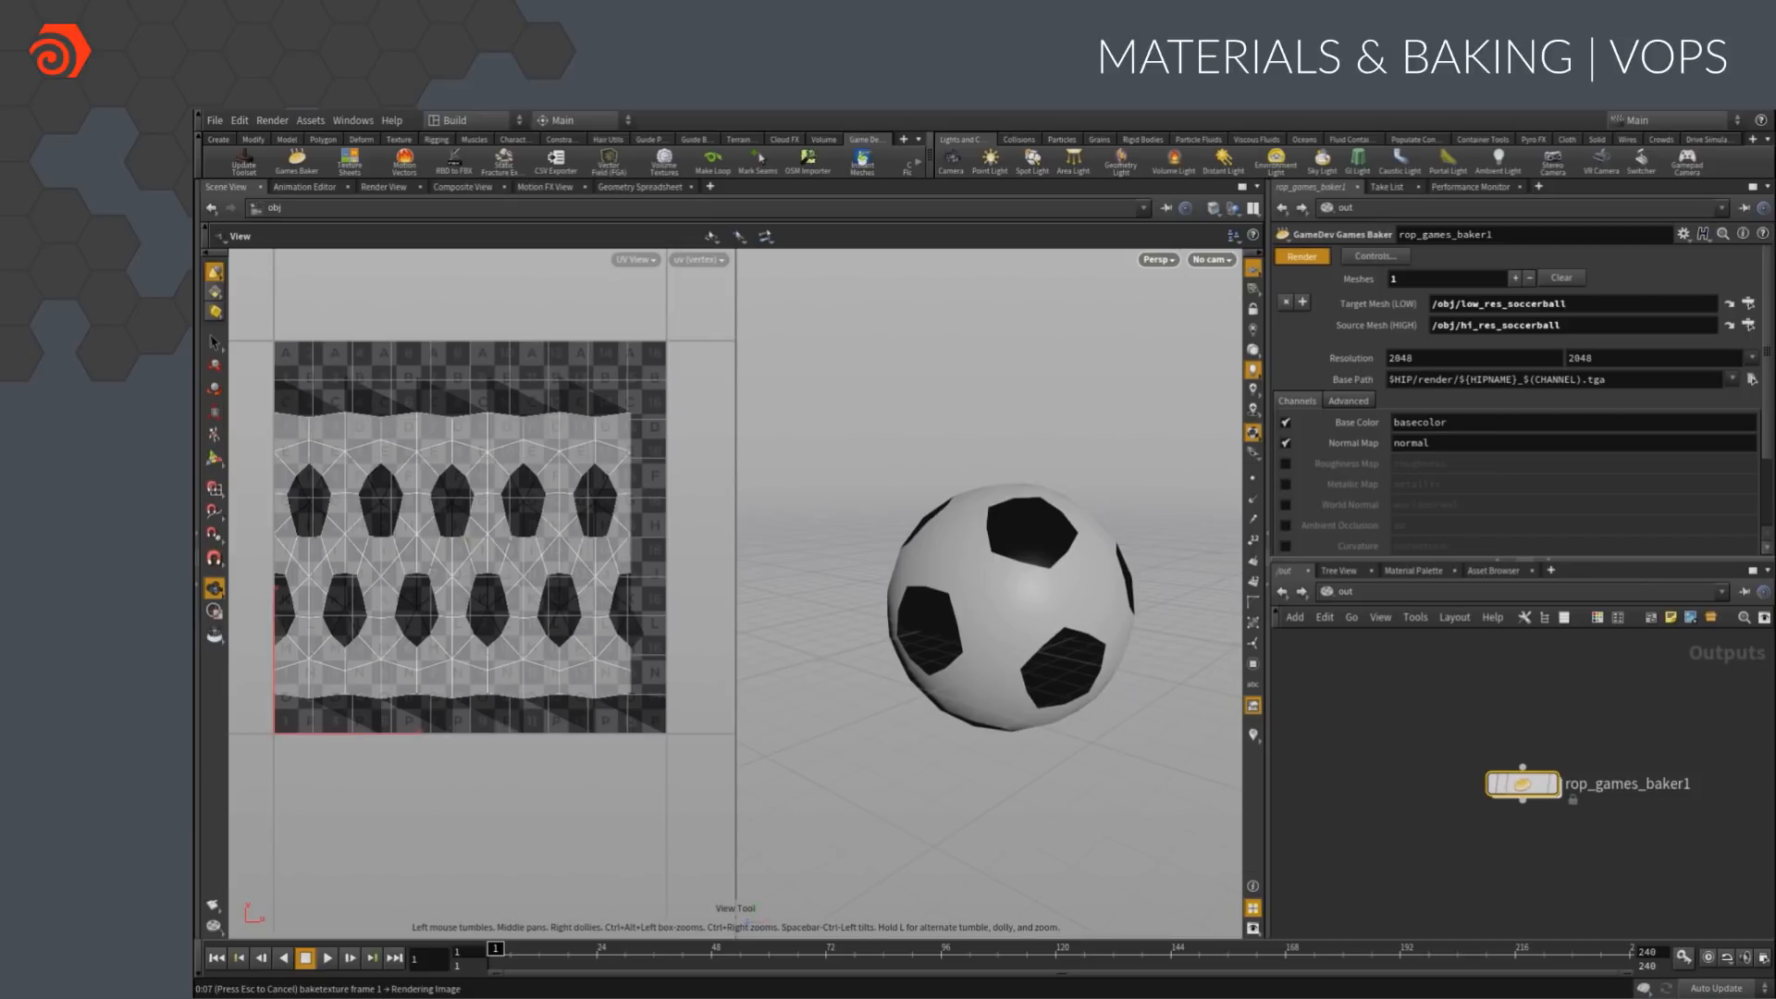
Assign a new principled shader to the low-res ball and open that shader's parameters
{"action": "left_click_drag", "start_coordinate": [1362, 640], "coordinate": [1025, 567]}
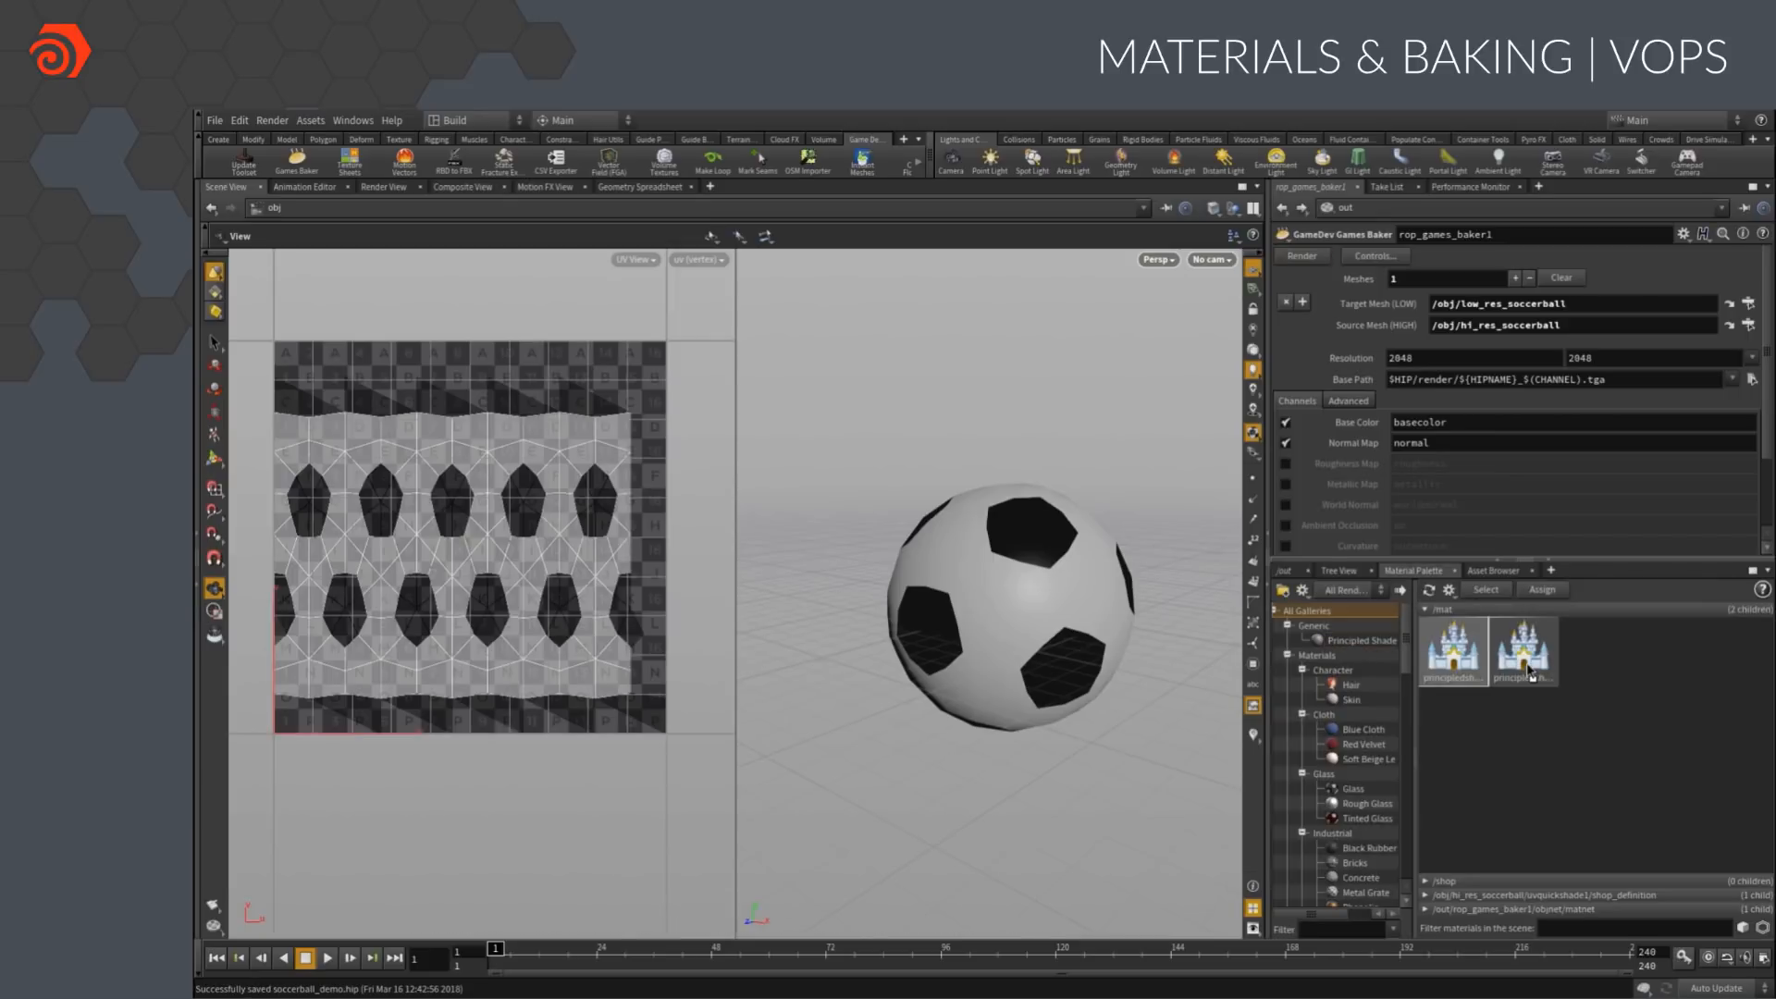
{"action": "left_click", "coordinate": [1528, 668]}
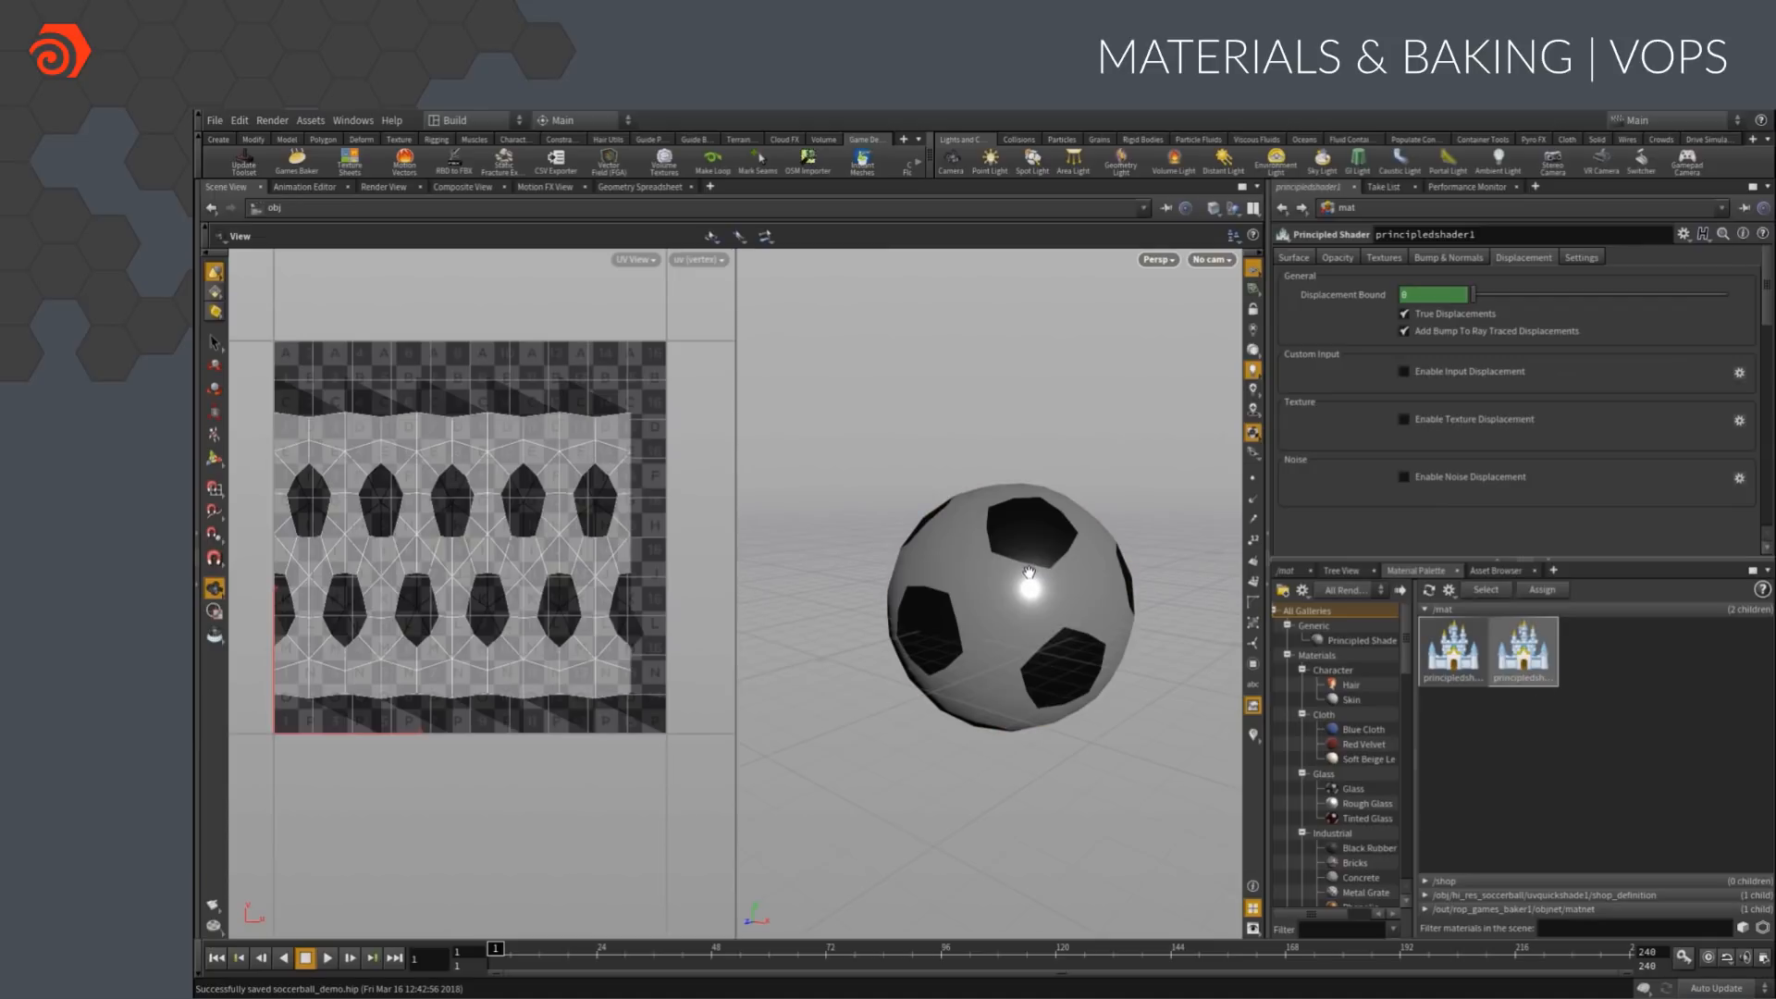
Set the principled shader's base color to white
{"action": "left_click", "coordinate": [1291, 254]}
{"action": "left_click", "coordinate": [1416, 296]}
{"action": "left_click", "coordinate": [1360, 248]}
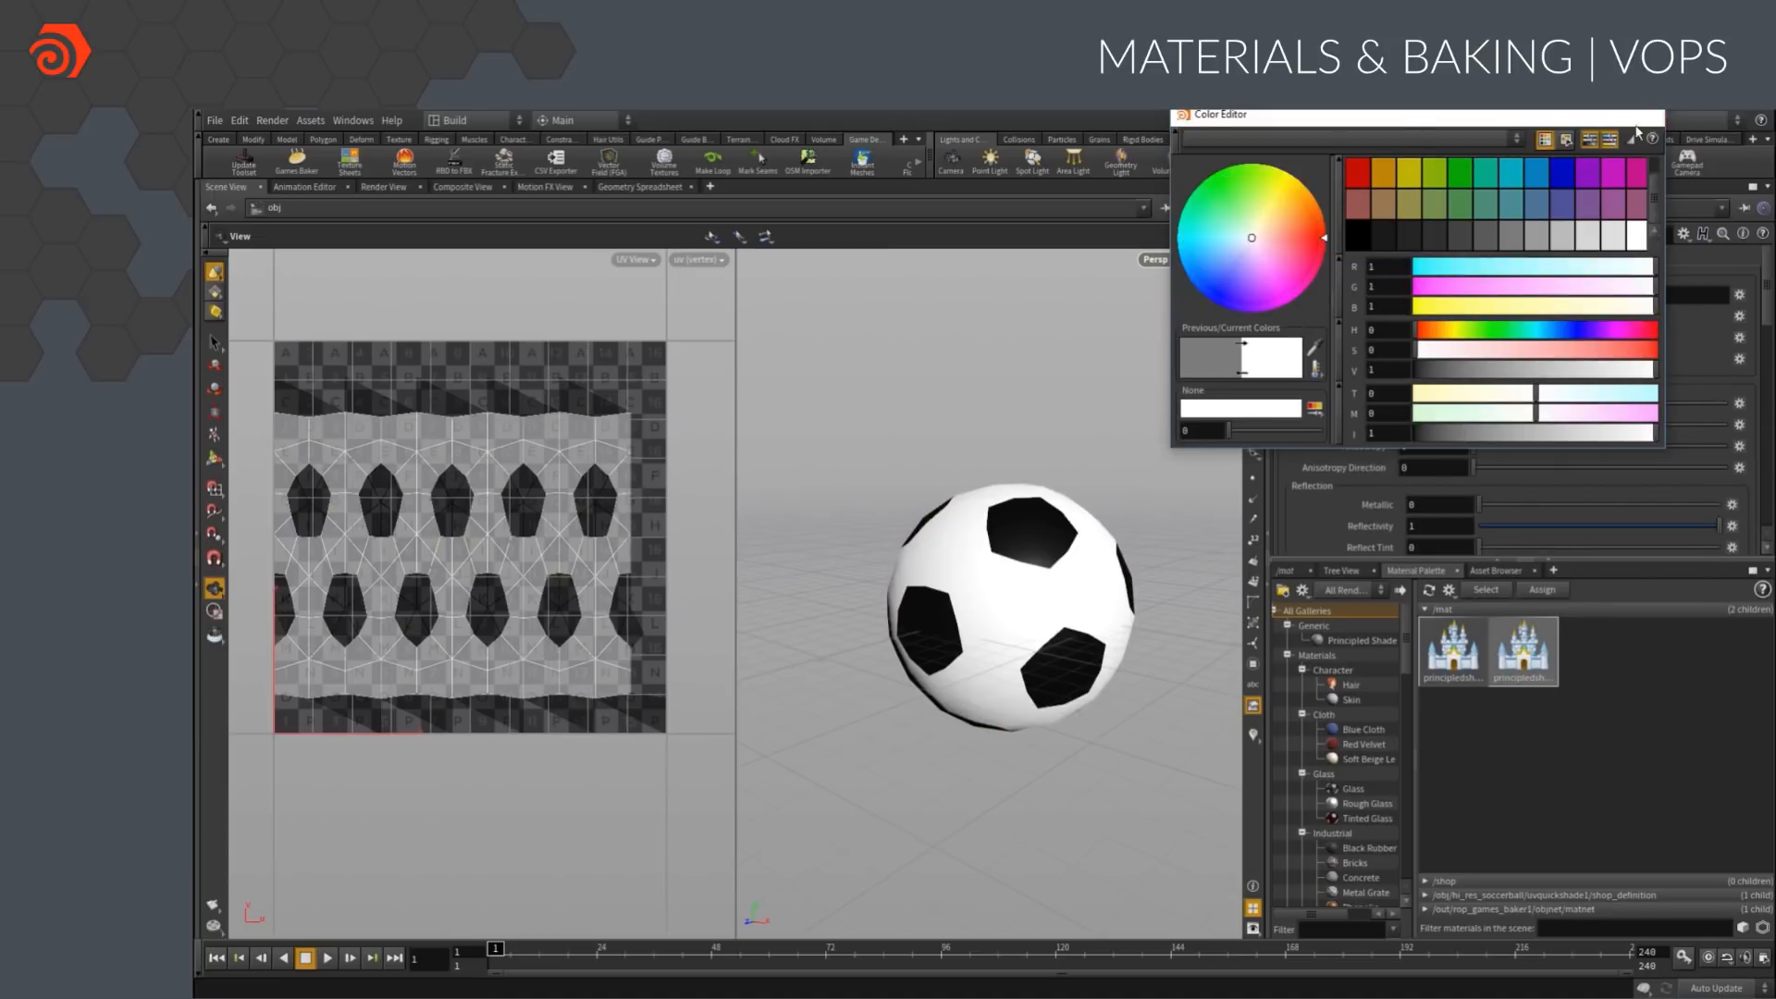
Enable the shader's base color texture and load soccerball_demo_basecolor.tga from the project's tex folder
{"action": "left_click", "coordinate": [1385, 258]}
{"action": "left_click", "coordinate": [1406, 312]}
{"action": "left_click", "coordinate": [1721, 316]}
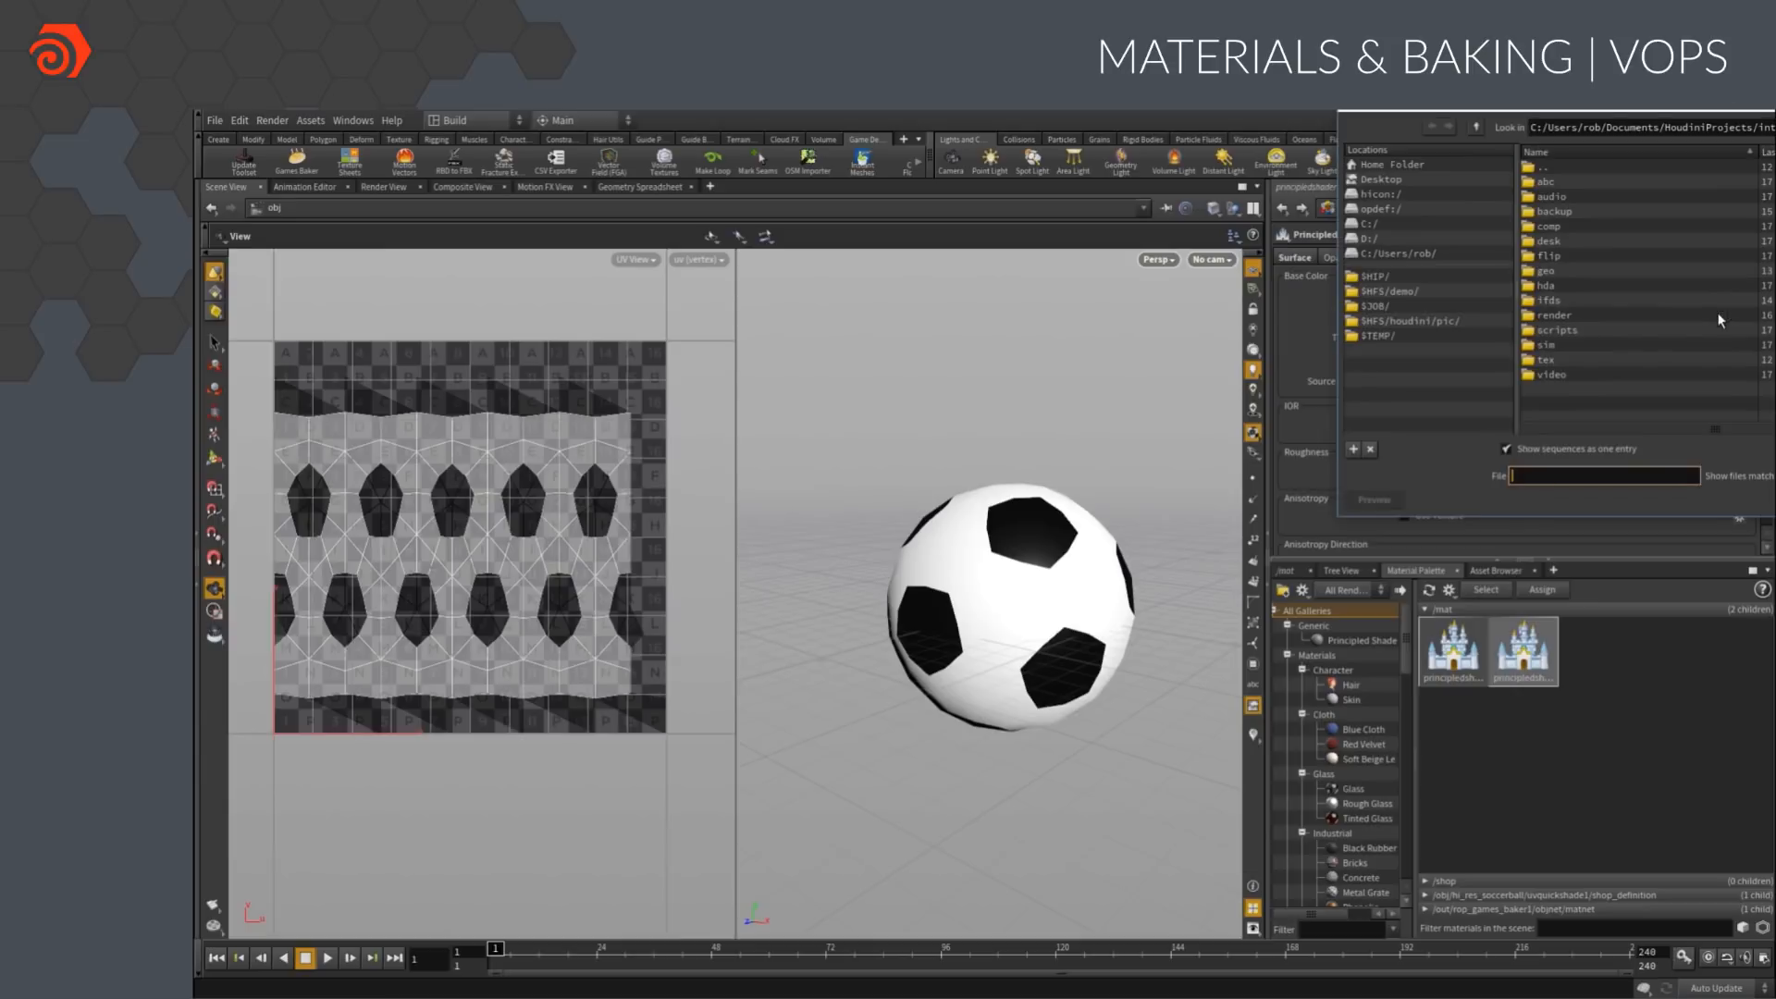
{"action": "double_click", "coordinate": [1554, 357]}
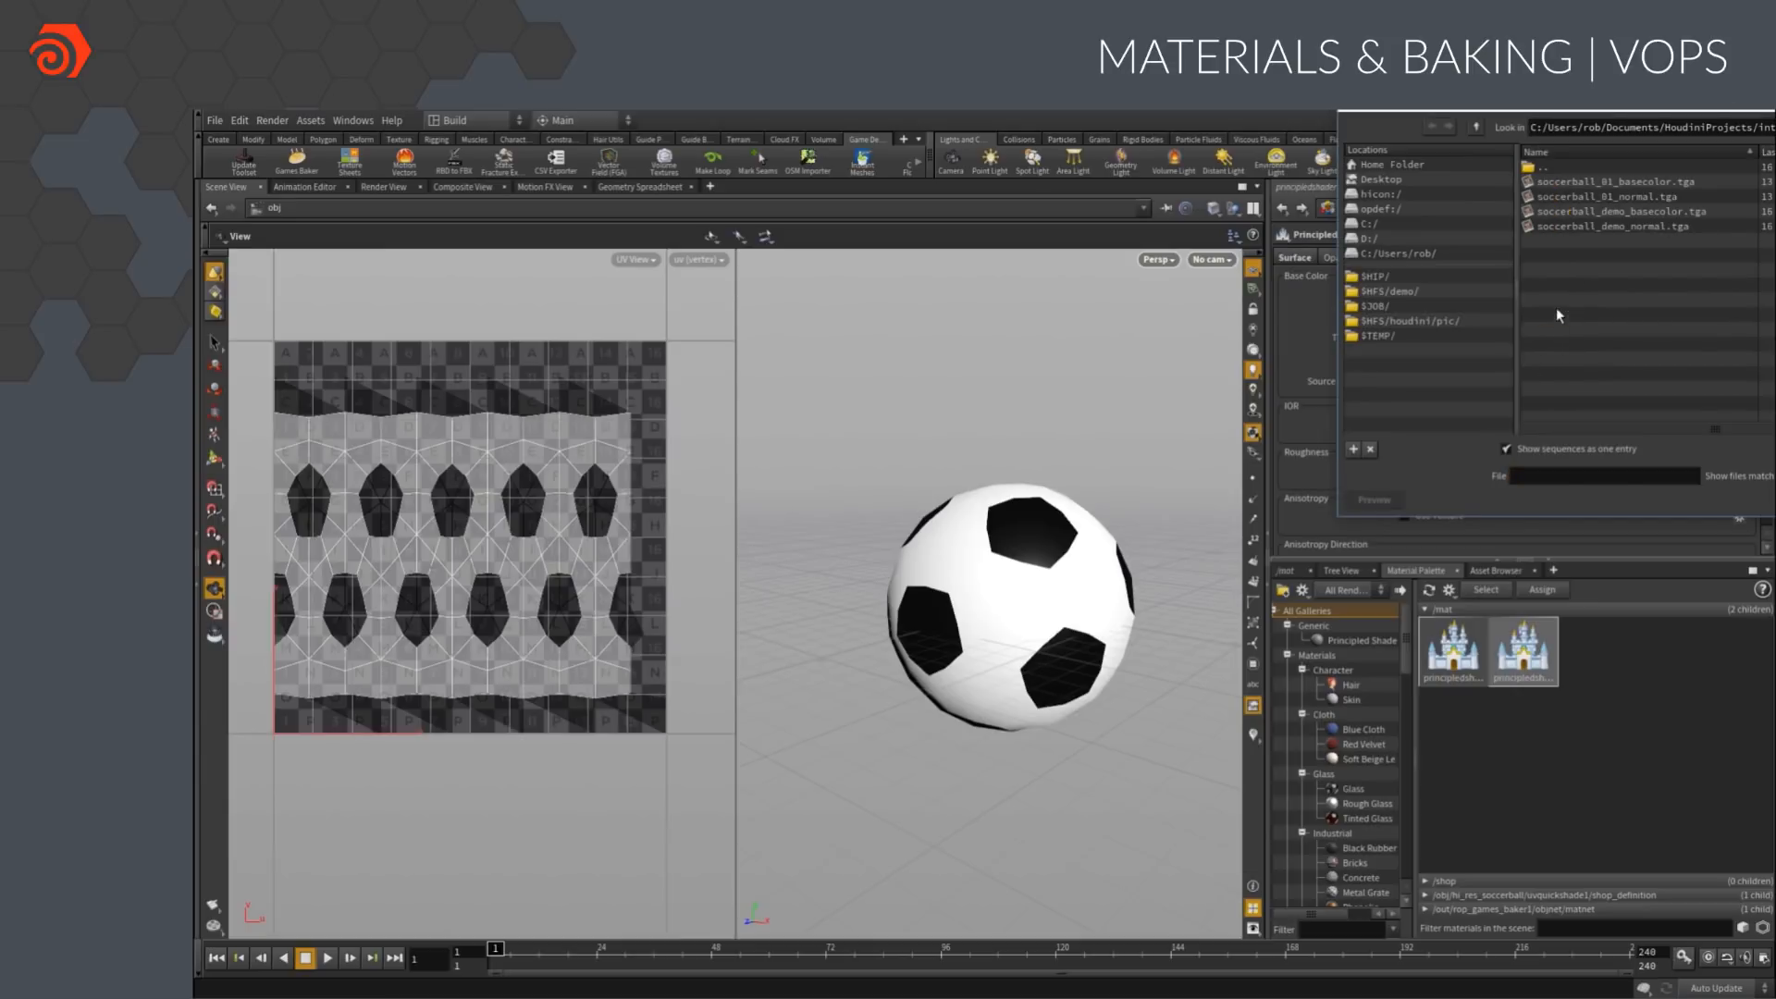
{"action": "double_click", "coordinate": [1569, 211]}
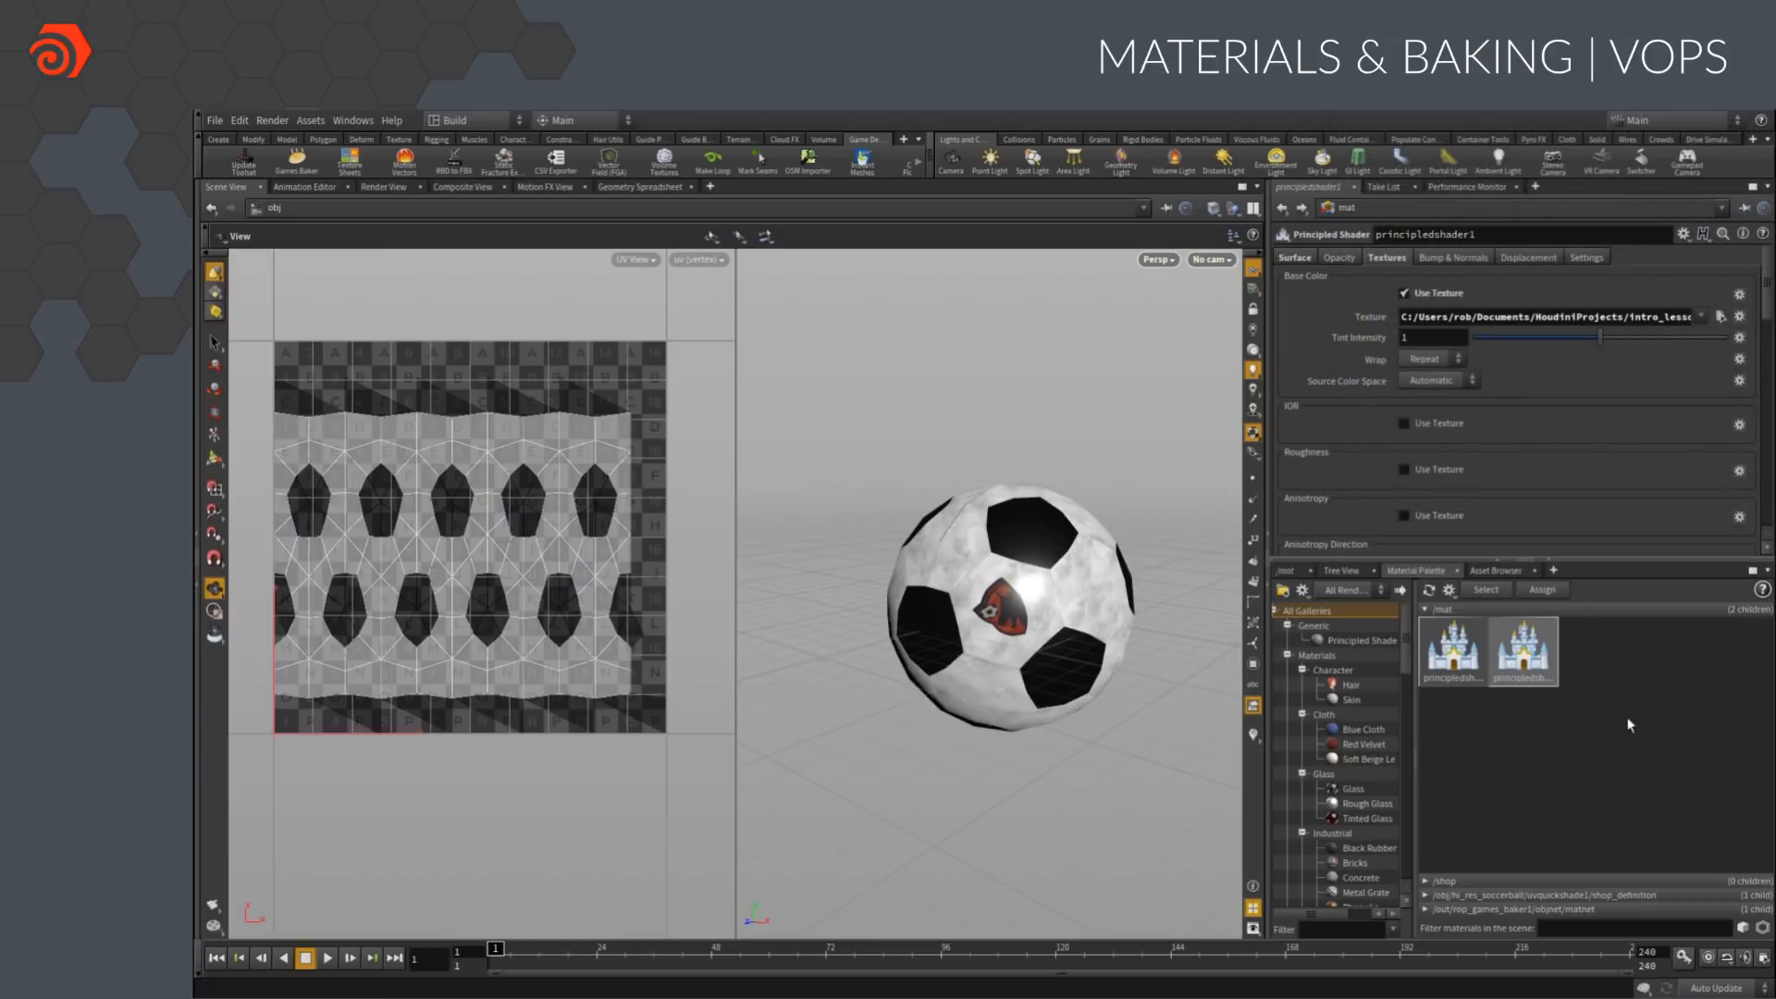
Enable the shader's base normal map with soccerball_demo_normal.tga and turn on Flip Y
{"action": "left_click", "coordinate": [1443, 258]}
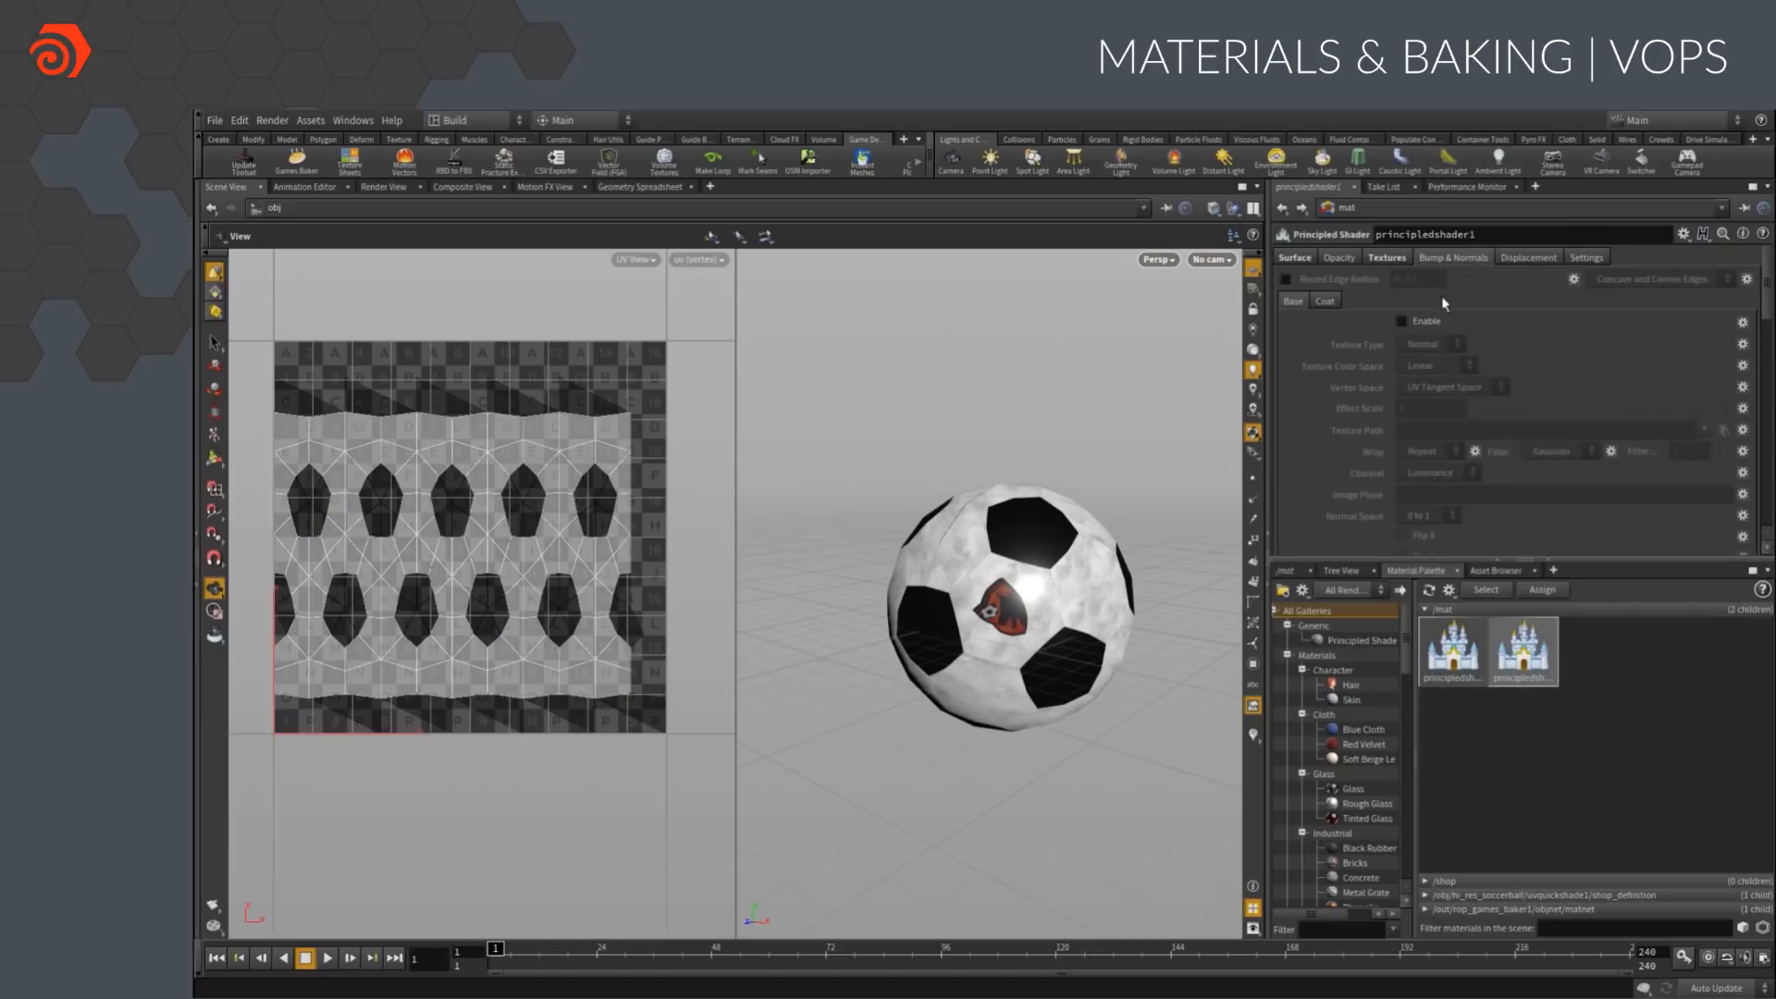
{"action": "left_click", "coordinate": [1401, 321]}
{"action": "left_click", "coordinate": [1723, 430]}
{"action": "double_click", "coordinate": [1623, 227]}
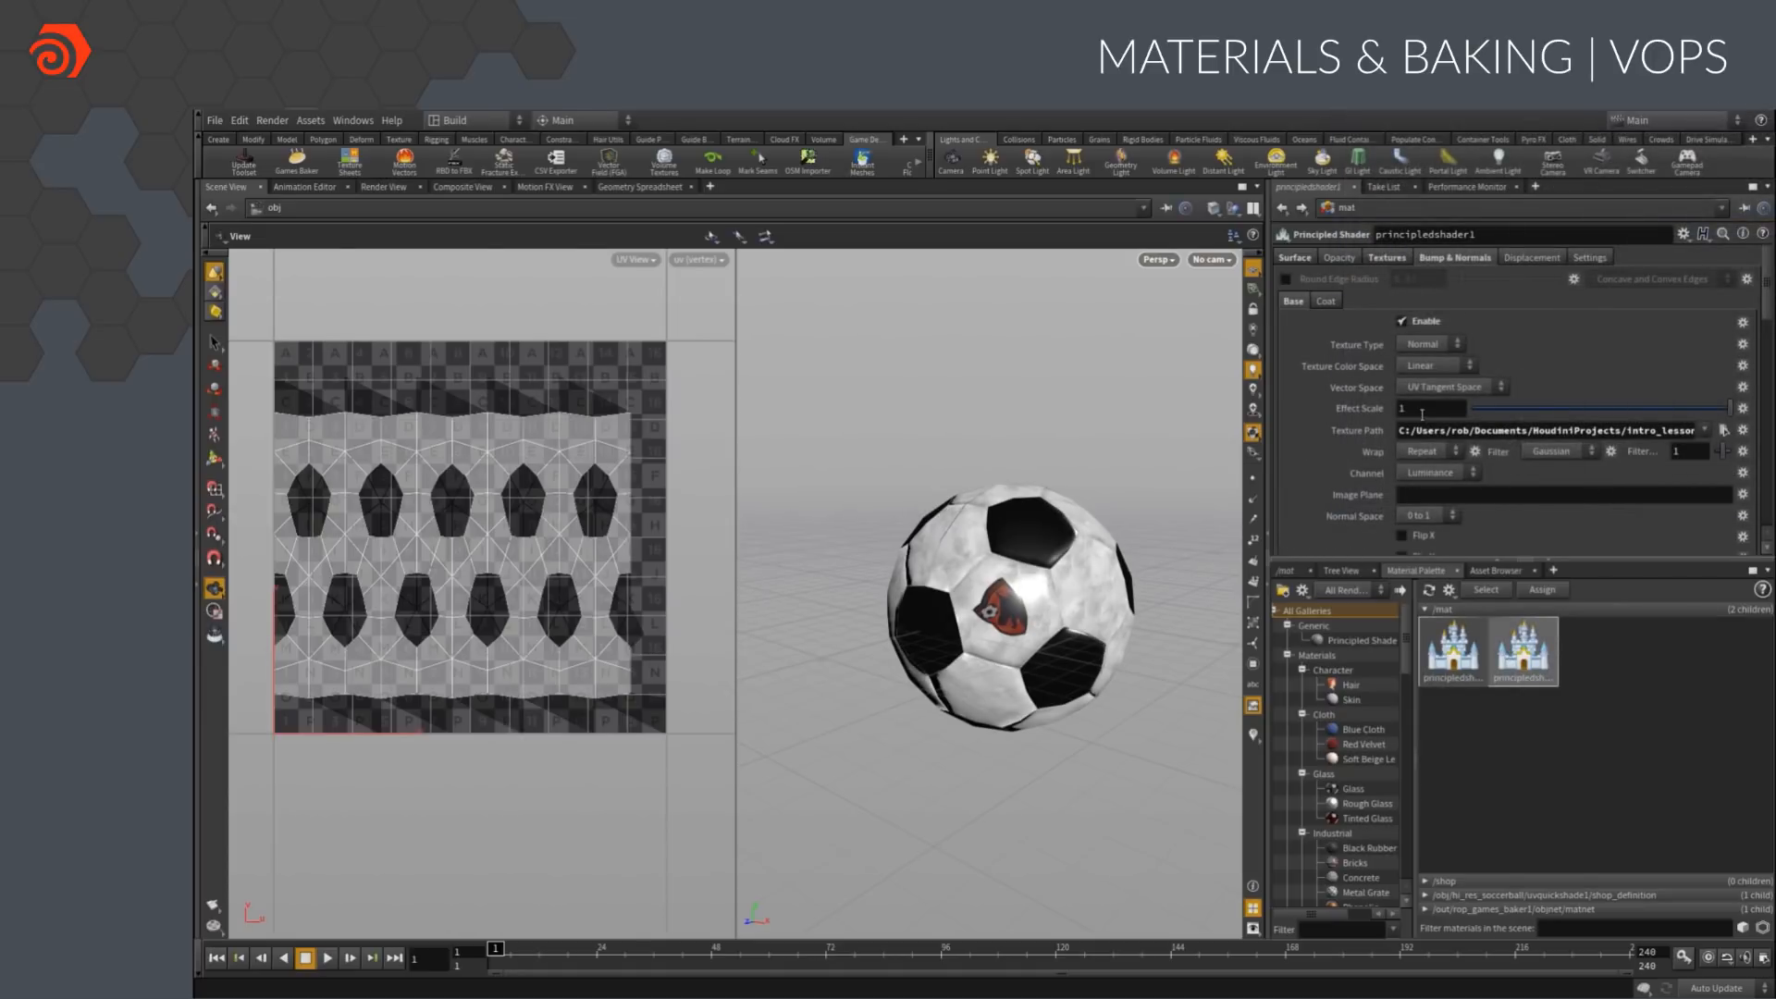
{"action": "scroll", "coordinate": [1445, 531], "scroll_direction": "down", "scroll_amount": 1}
{"action": "left_click", "coordinate": [1403, 535]}
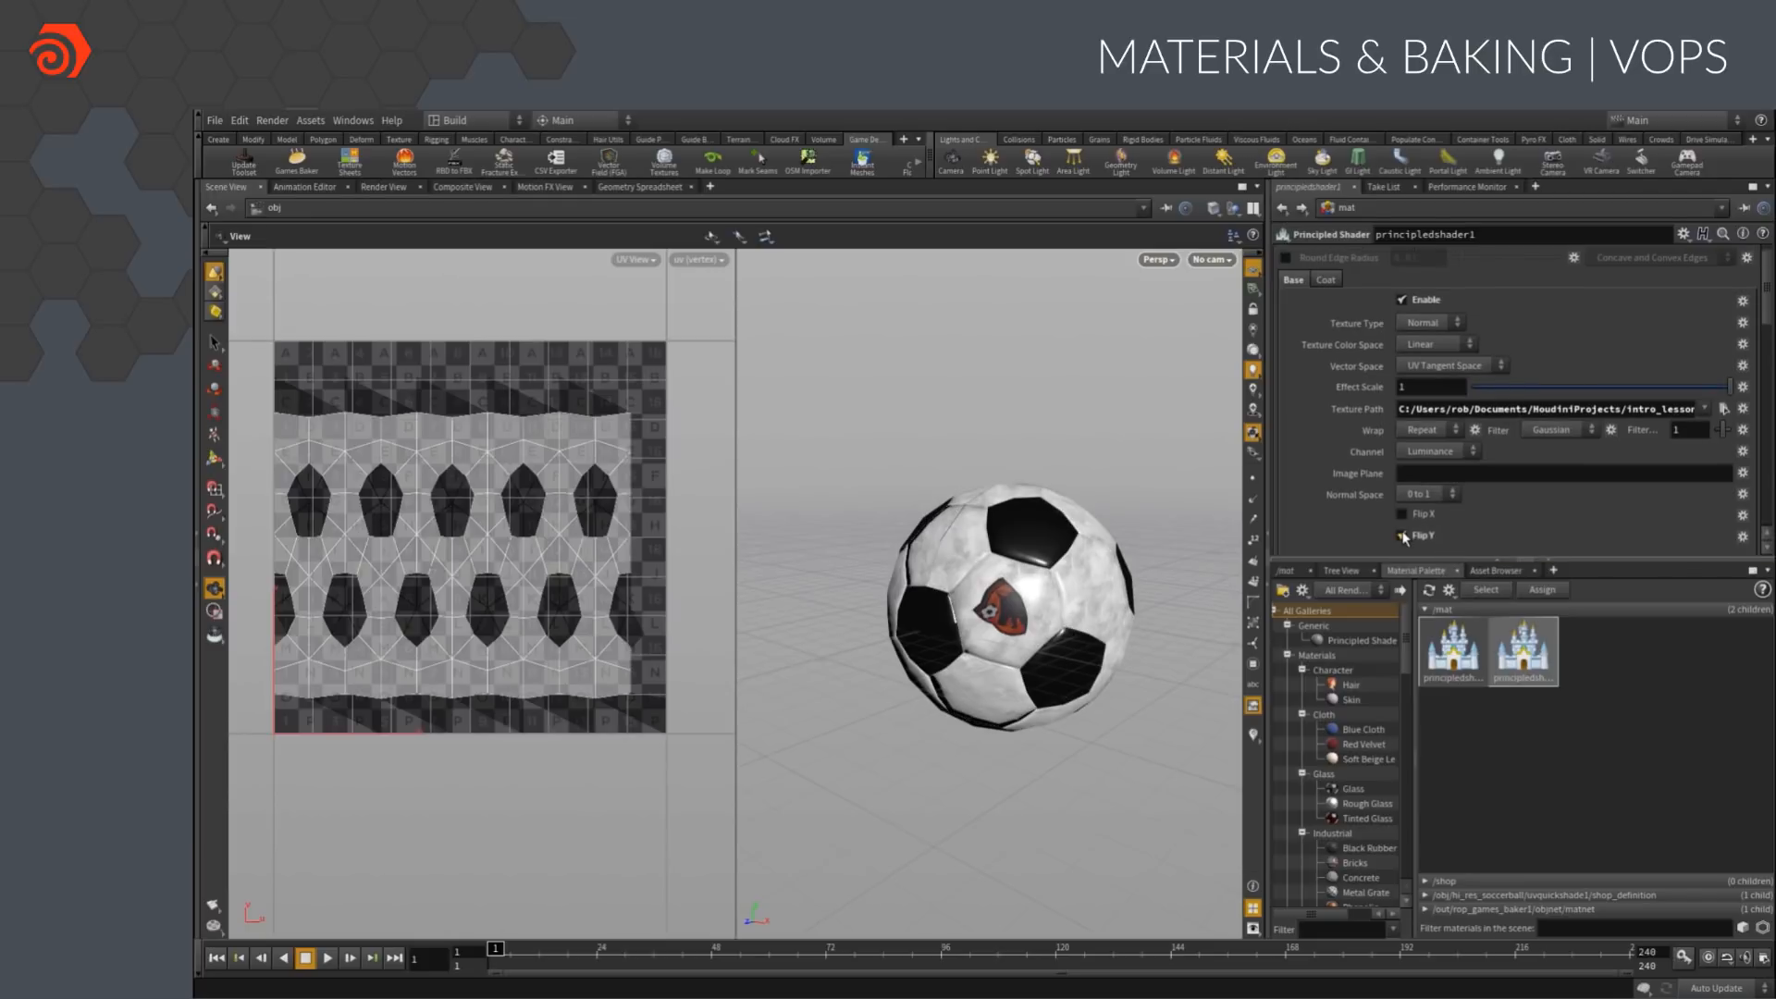
{"action": "left_click_drag", "start_coordinate": [1232, 581], "coordinate": [1119, 531]}
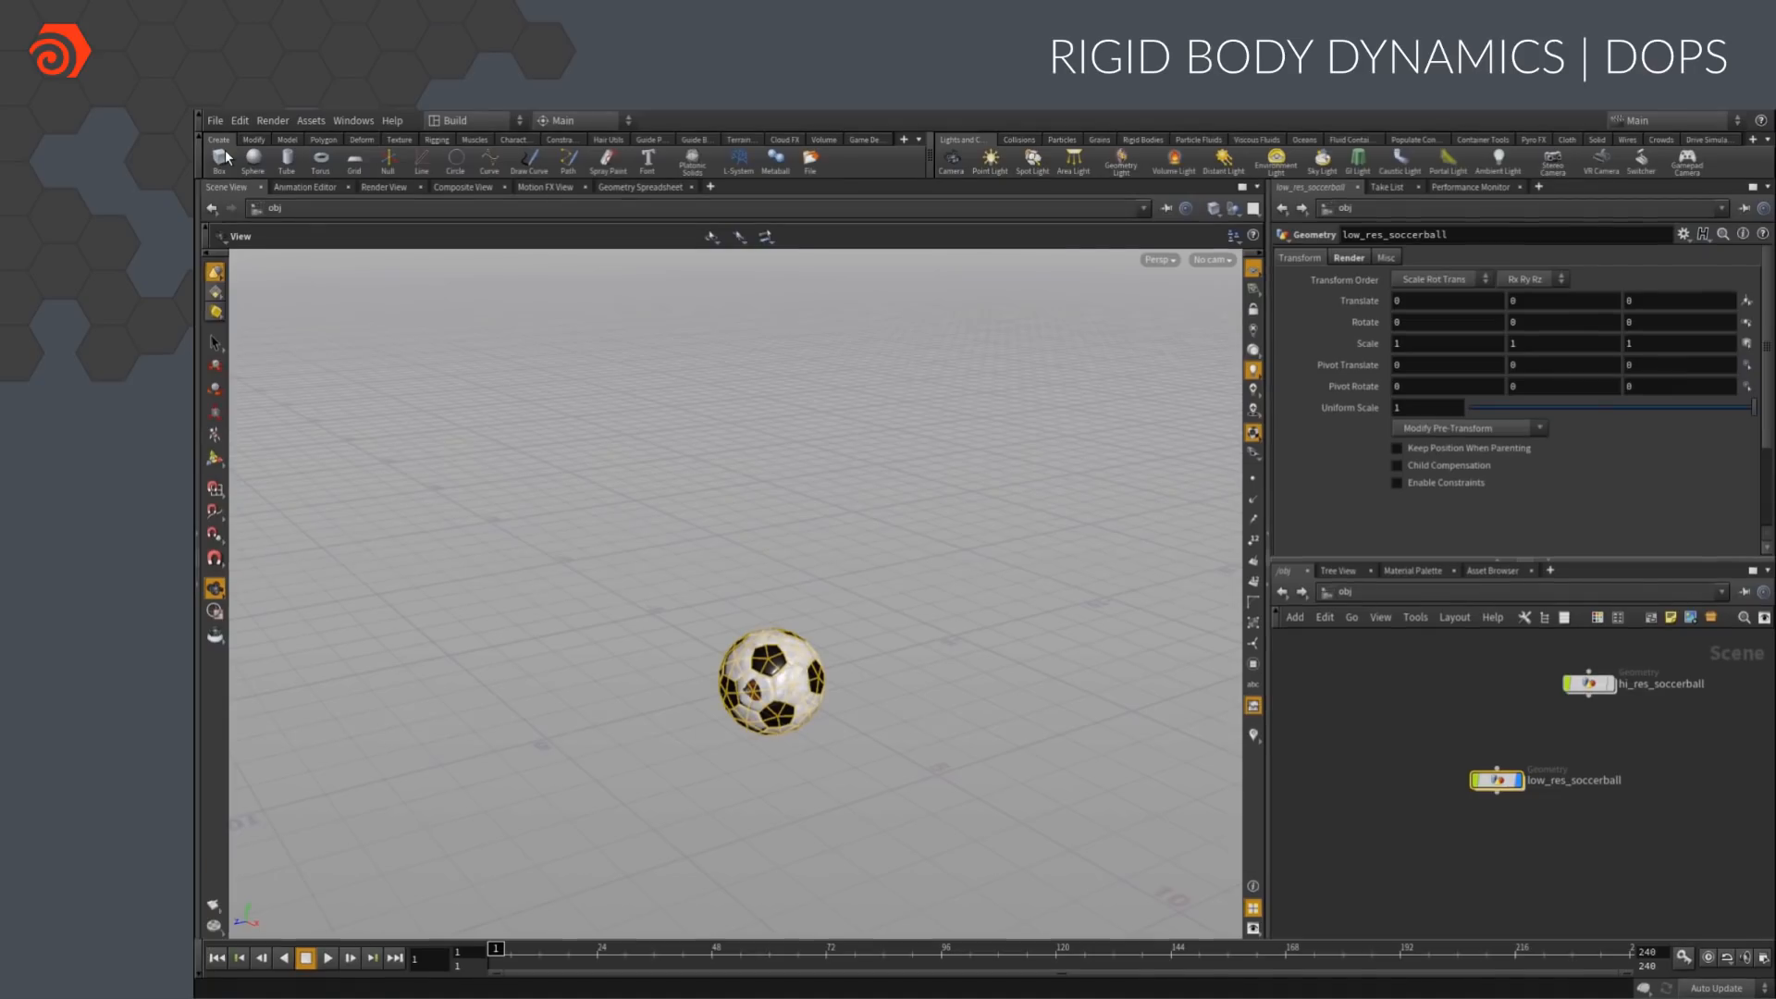
Create a box at the origin around the soccer ball and set its size to 5 by 5 by 5
{"action": "left_click", "coordinate": [223, 167]}
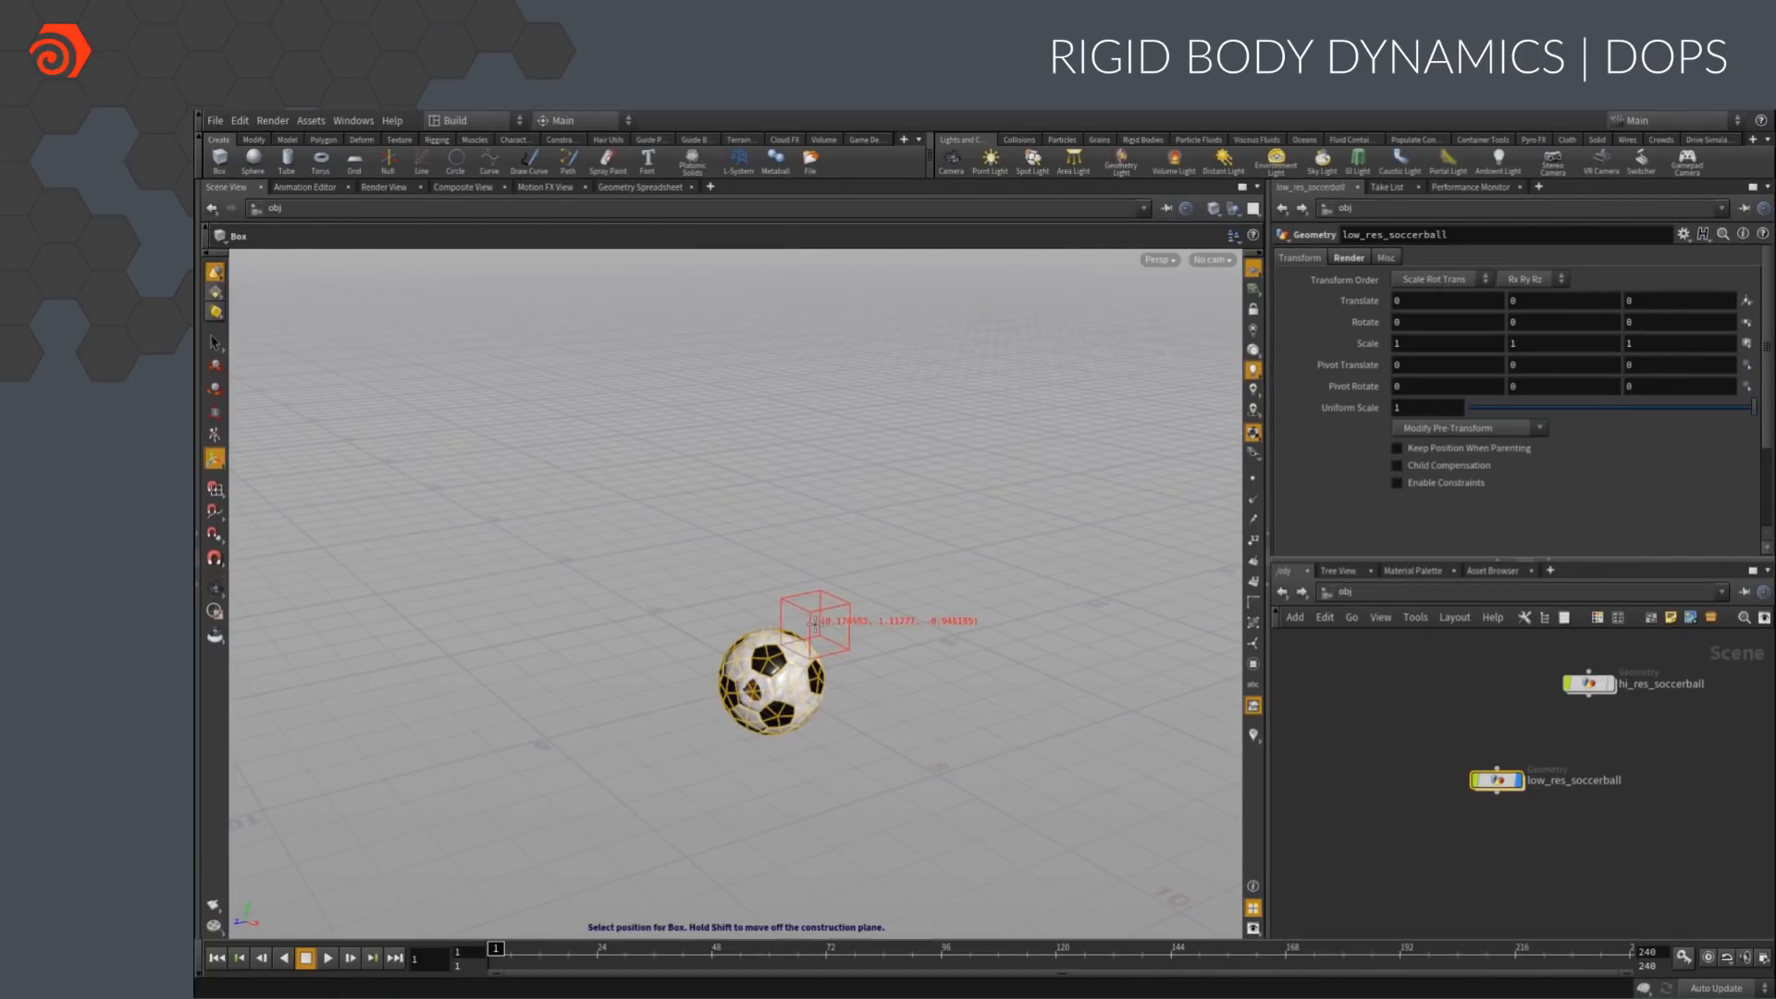
{"action": "left_click", "coordinate": [801, 645]}
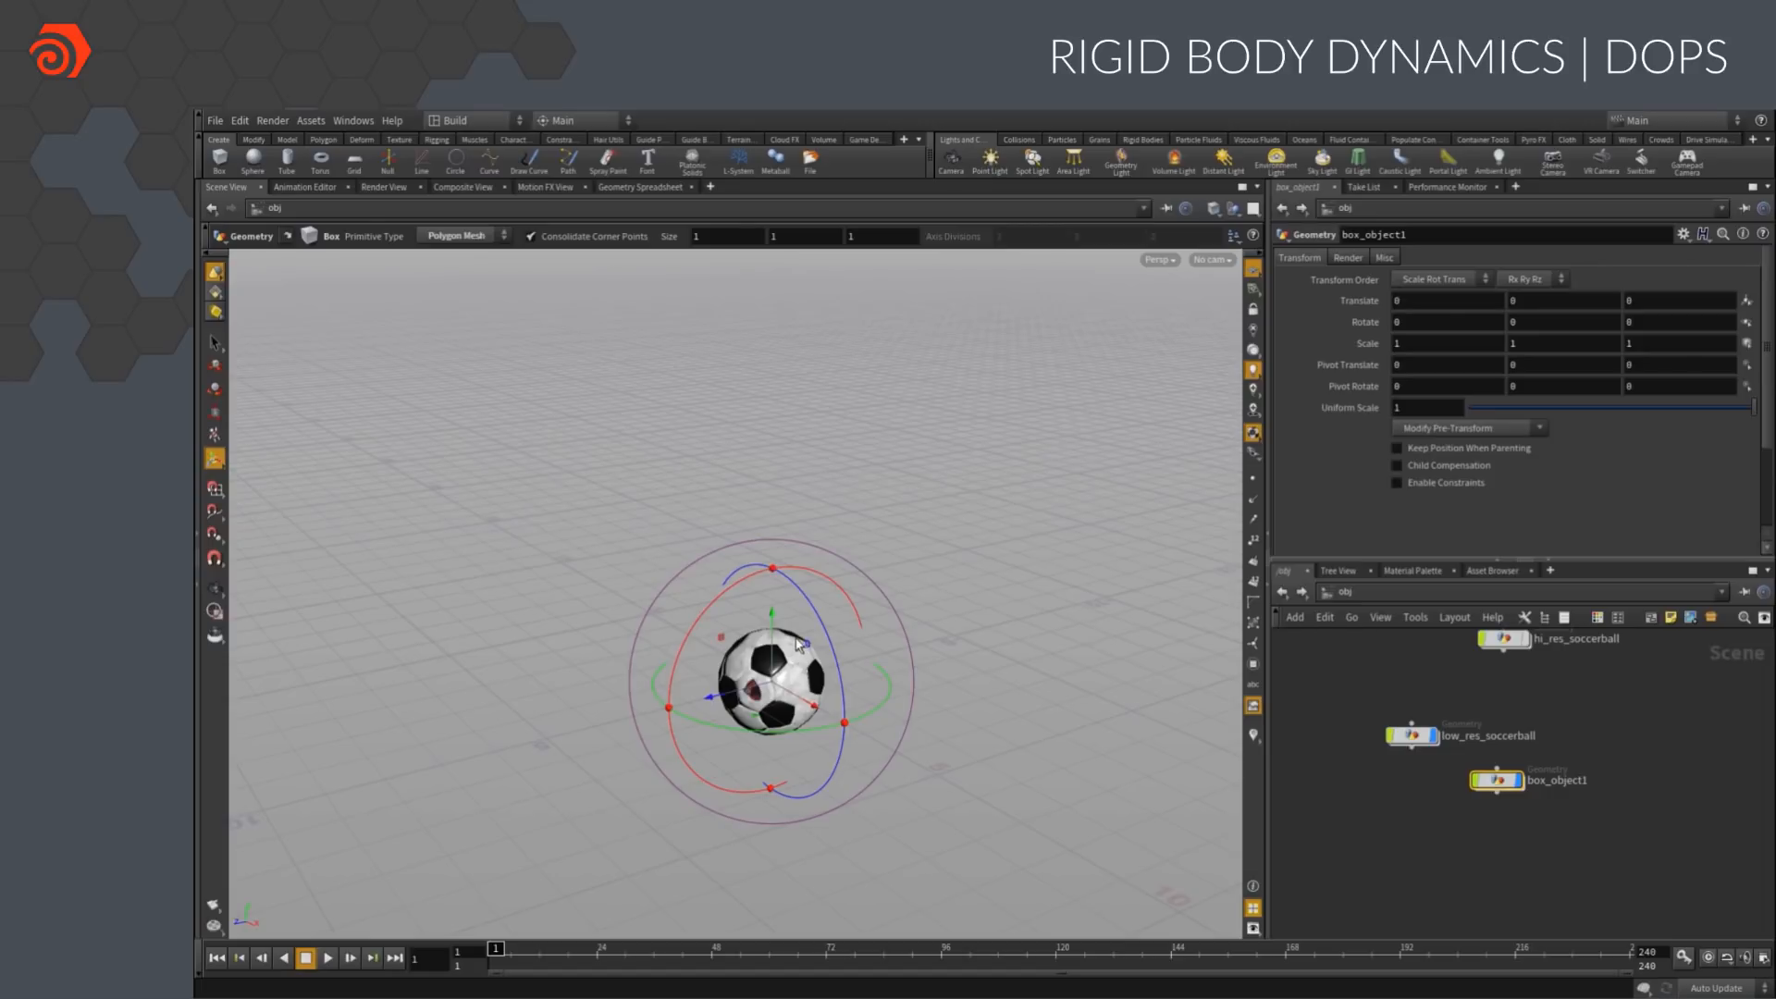
{"action": "left_click_drag", "start_coordinate": [694, 240], "coordinate": [684, 240]}
{"action": "type", "text": "5"}
{"action": "key", "text": "Tab"}
{"action": "type", "text": "5"}
{"action": "key", "text": "Tab"}
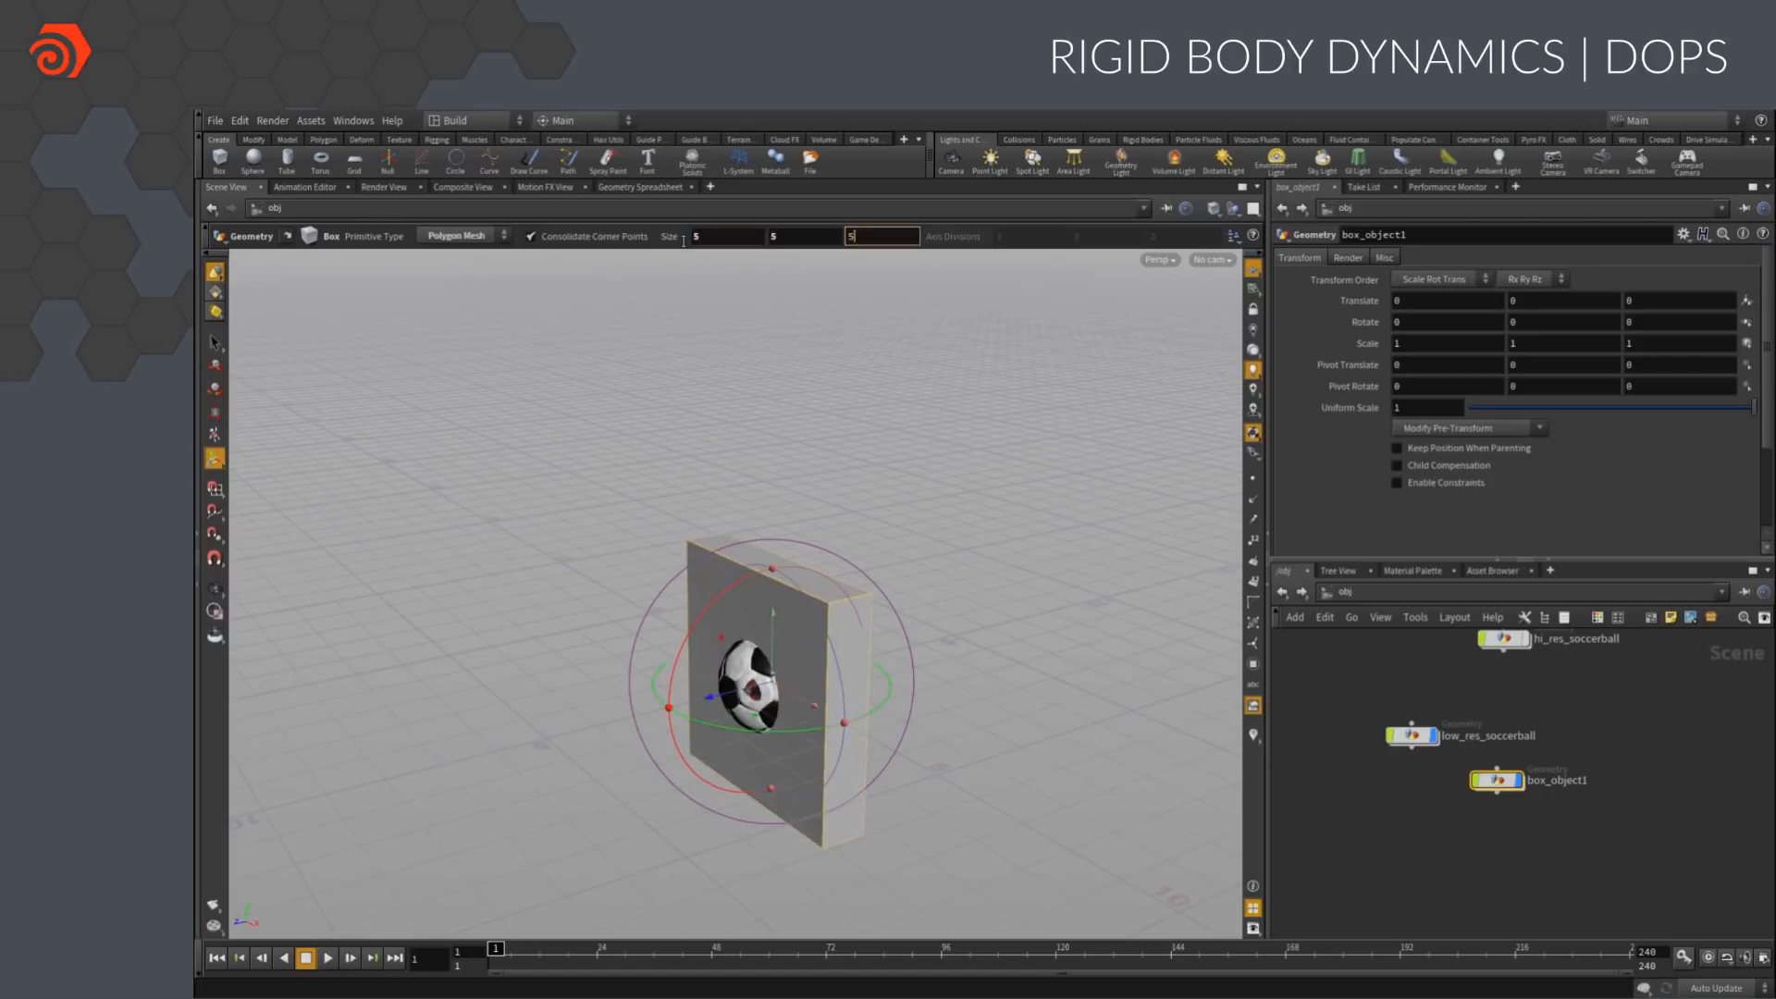
{"action": "type", "text": "5"}
{"action": "key", "text": "Tab"}
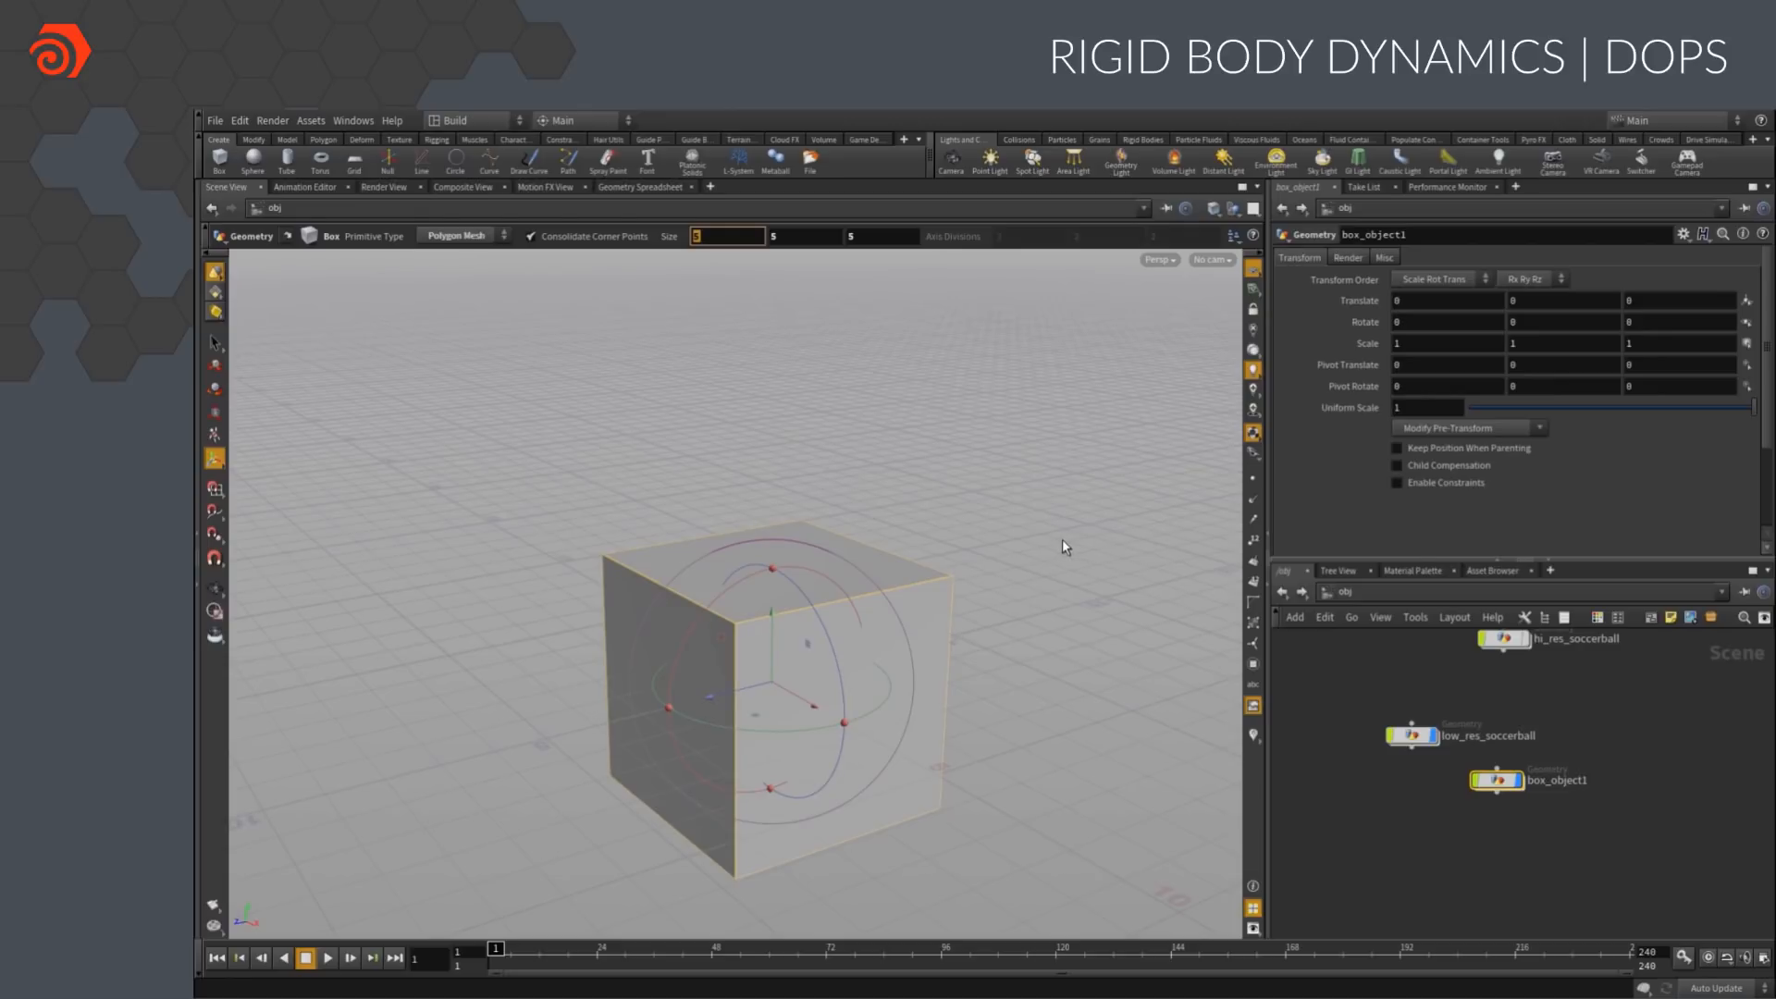
Go inside the box object and set its axis divisions to 3 in all three directions
{"action": "double_click", "coordinate": [1496, 780]}
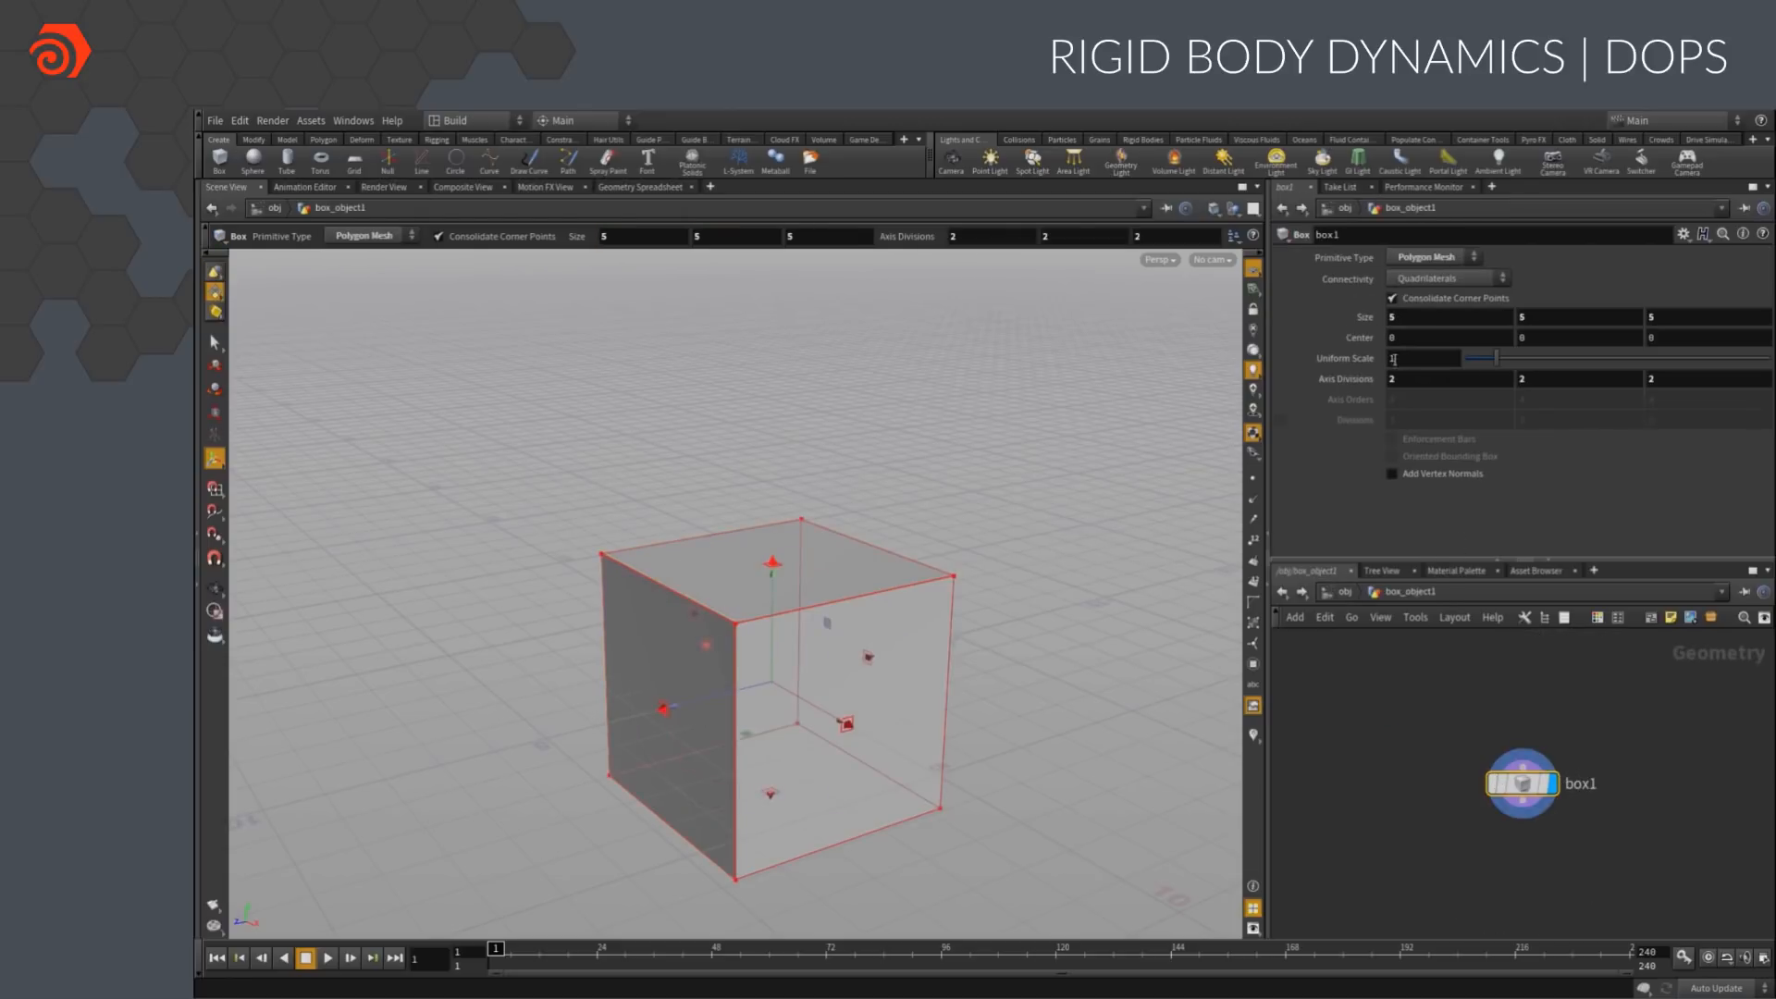
{"action": "type", "text": "3"}
{"action": "key", "text": "Tab"}
{"action": "type", "text": "3"}
{"action": "key", "text": "Tab"}
{"action": "type", "text": "3"}
Append a Transform node to the box, raise it about 6.17 in Y and tilt it about 23° in X and -49° in Z
{"action": "key", "text": "Tab"}
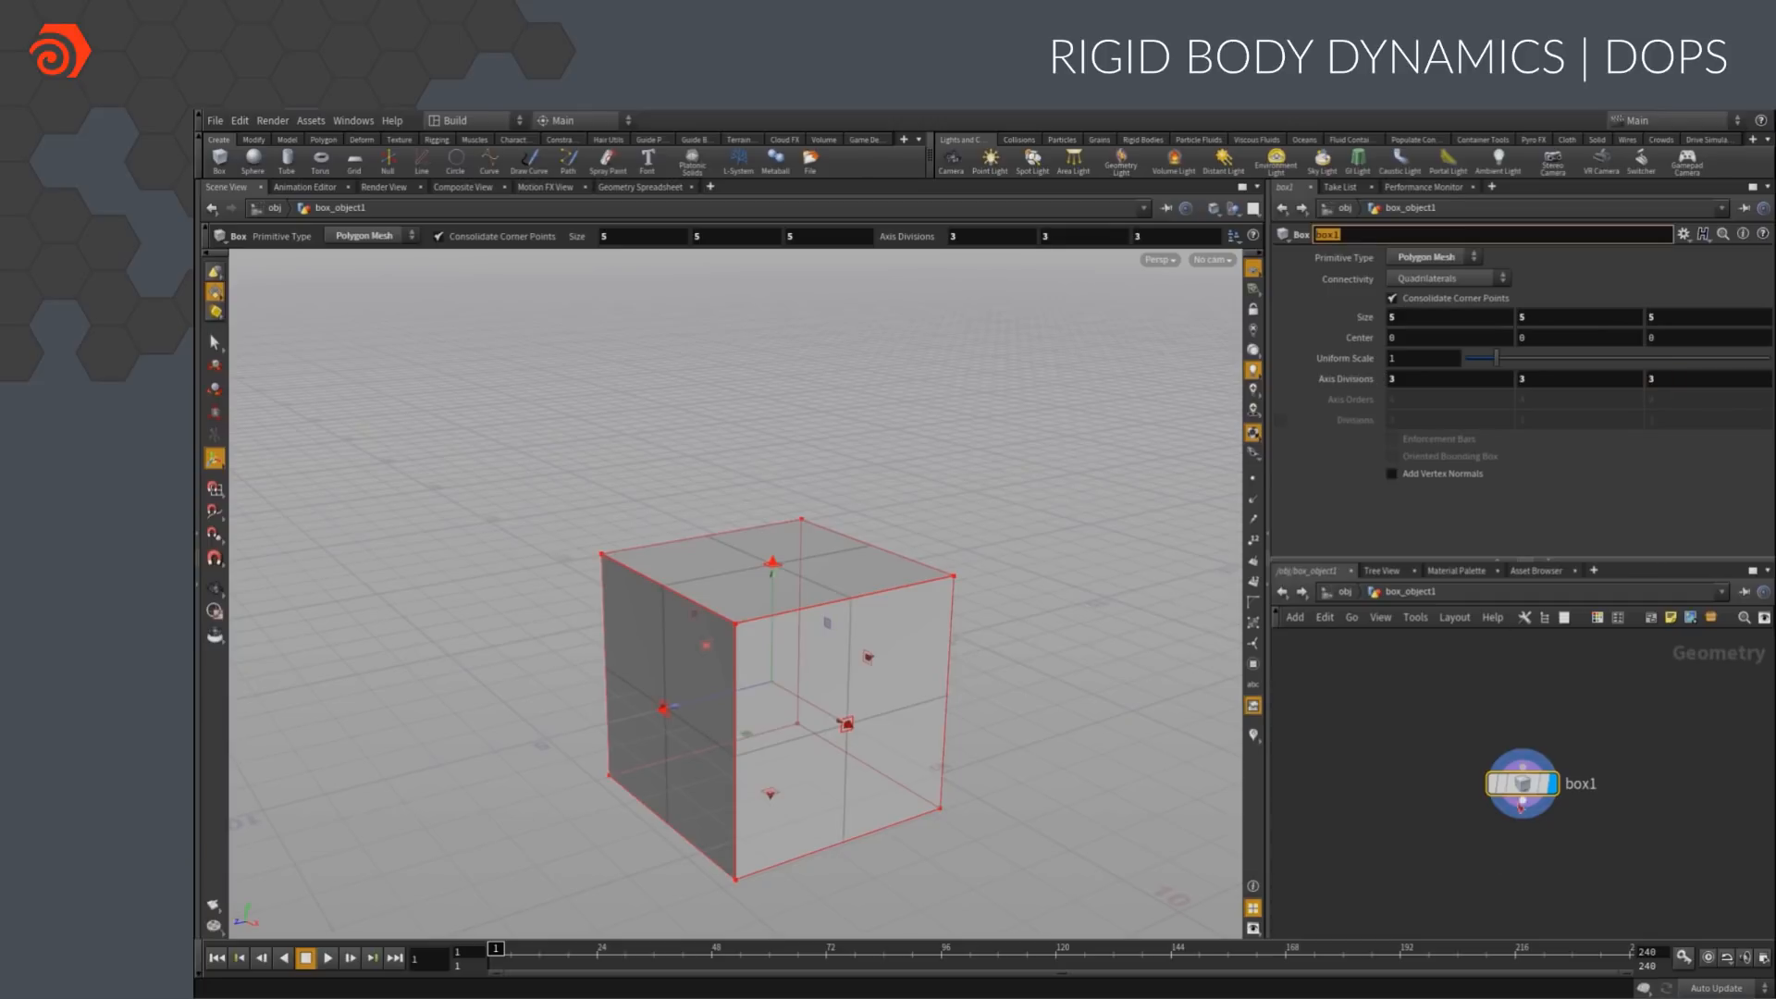
{"action": "middle_click_drag", "start_coordinate": [1500, 877], "coordinate": [1392, 794]}
{"action": "key", "text": "Tab"}
{"action": "type", "text": "transform"}
{"action": "key", "text": "Return"}
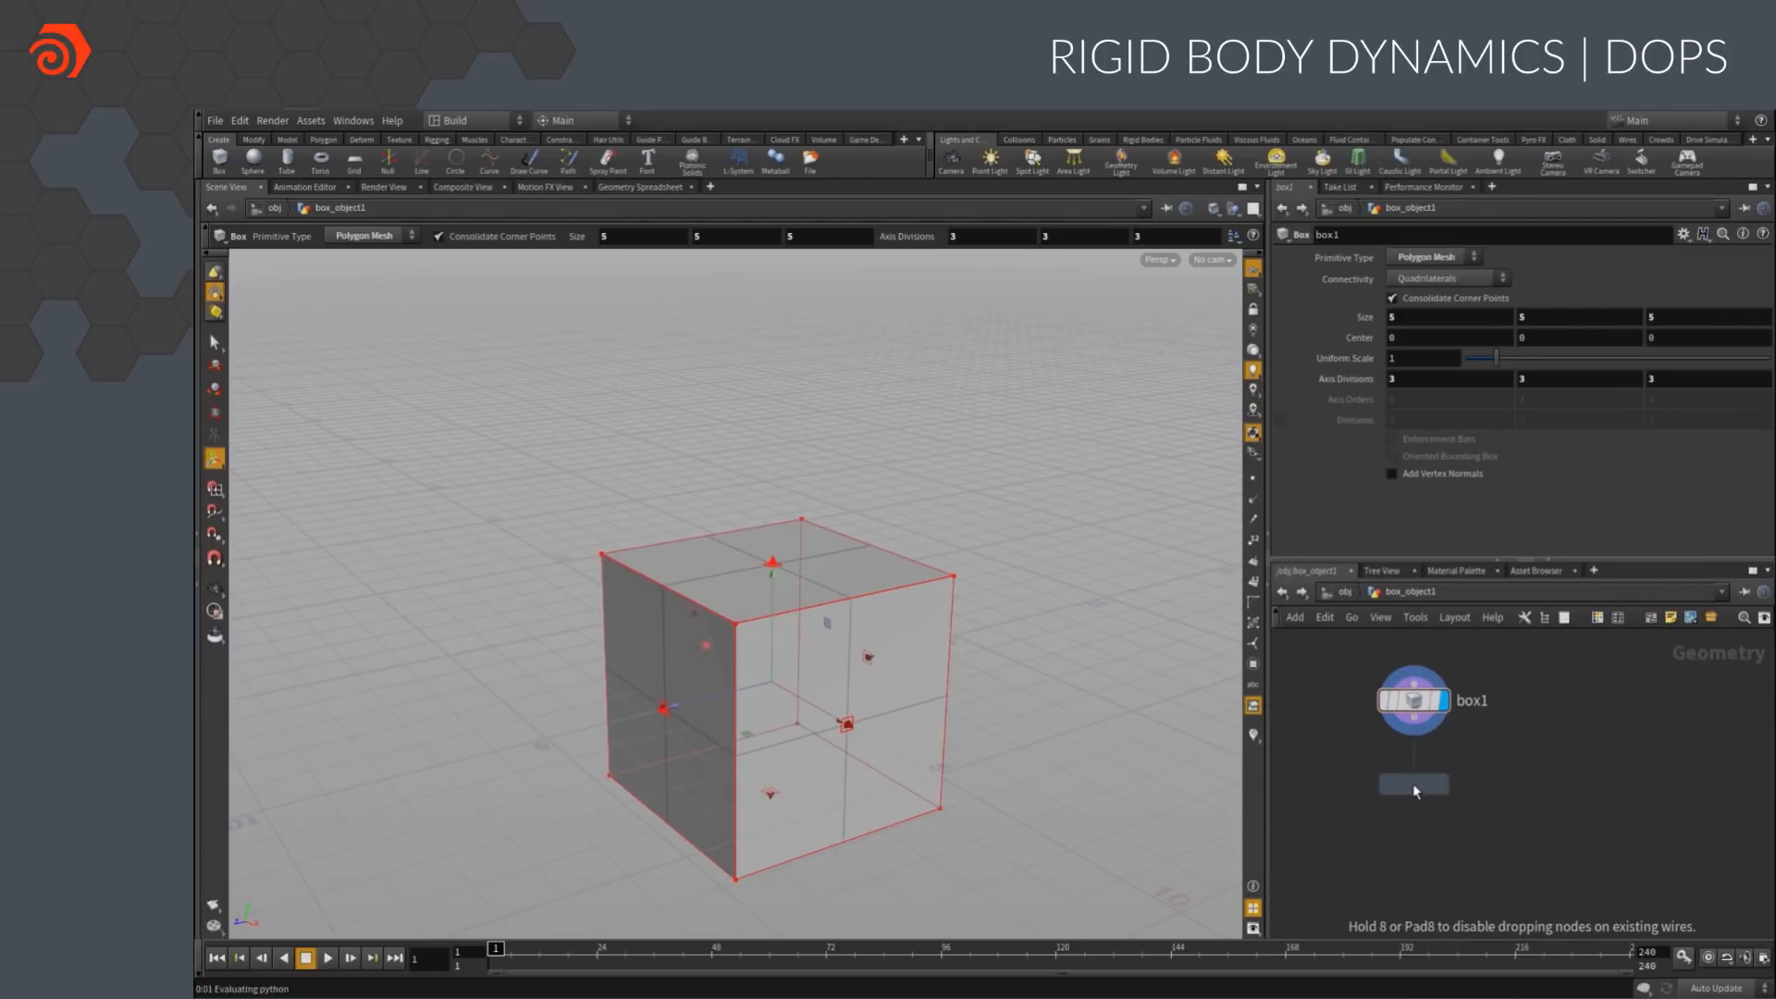
{"action": "left_click", "coordinate": [1417, 787]}
{"action": "left_click", "coordinate": [1421, 782]}
{"action": "left_click_drag", "start_coordinate": [786, 619], "coordinate": [848, 390]}
{"action": "left_click_drag", "start_coordinate": [806, 297], "coordinate": [770, 359]}
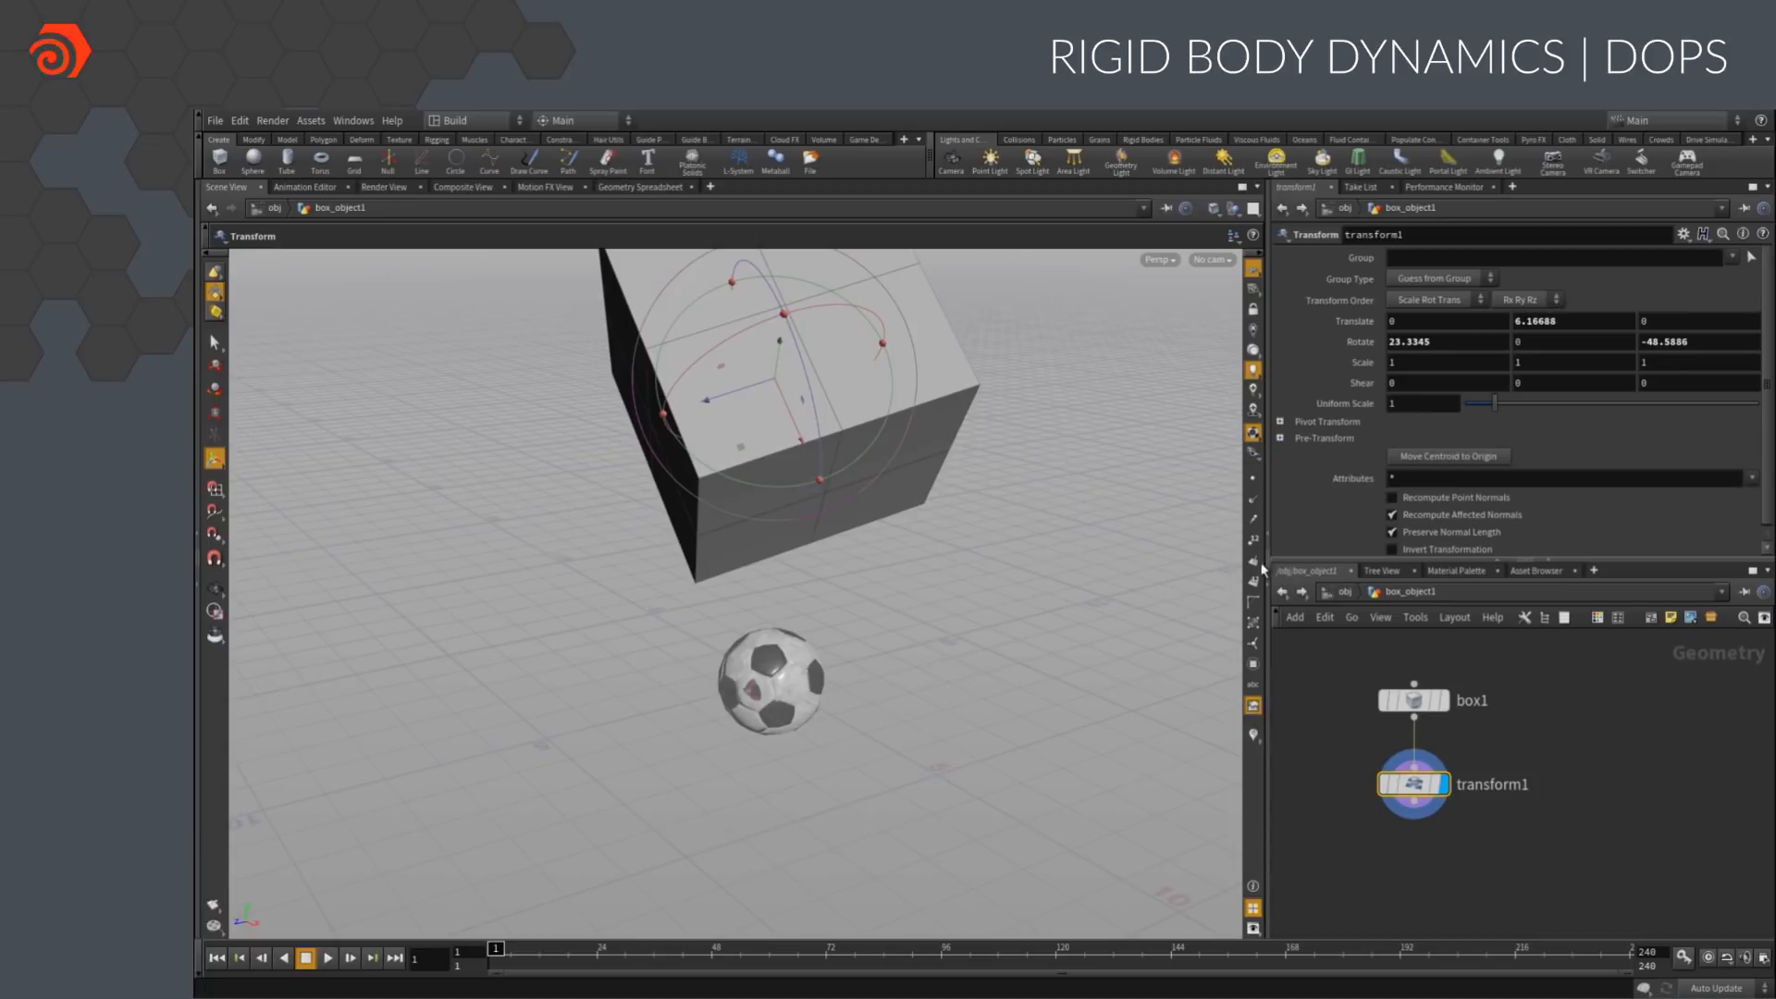
Return to object level and instance the low-res soccer ball as rigid bodies on the box's points
{"action": "left_click", "coordinate": [1342, 595]}
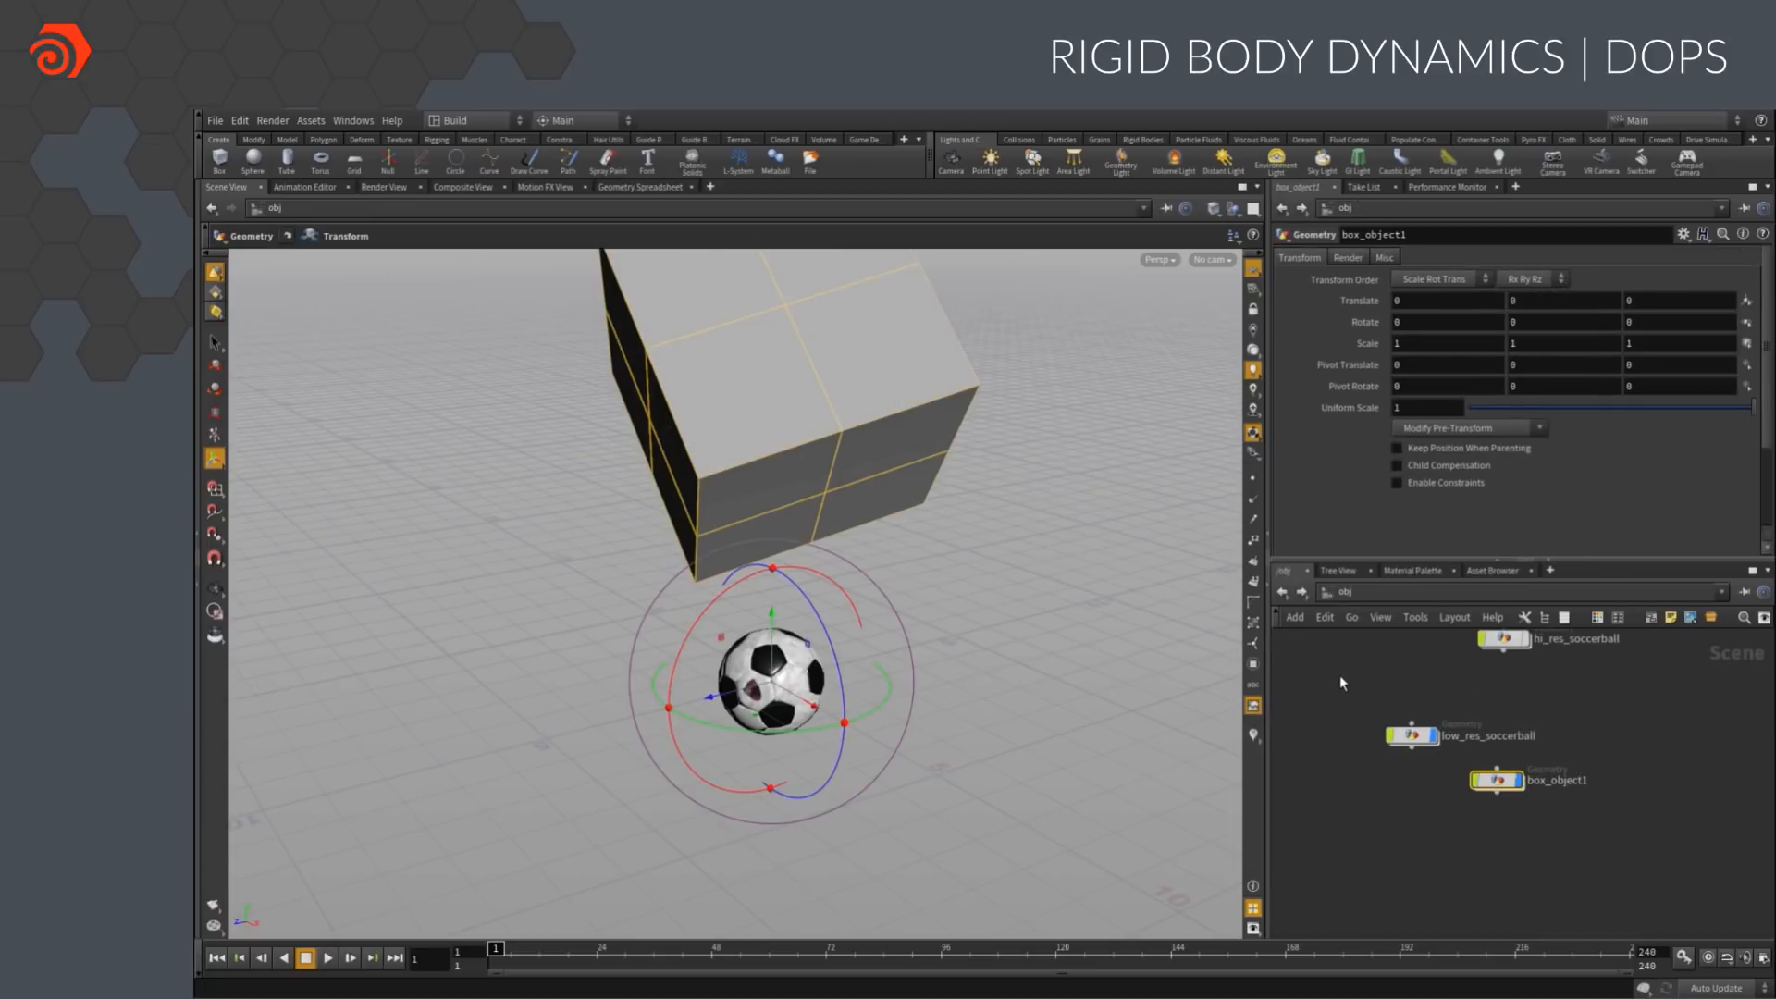
{"action": "left_click", "coordinate": [1142, 140]}
{"action": "left_click", "coordinate": [1134, 161]}
{"action": "left_click", "coordinate": [765, 700]}
{"action": "key", "text": "Return"}
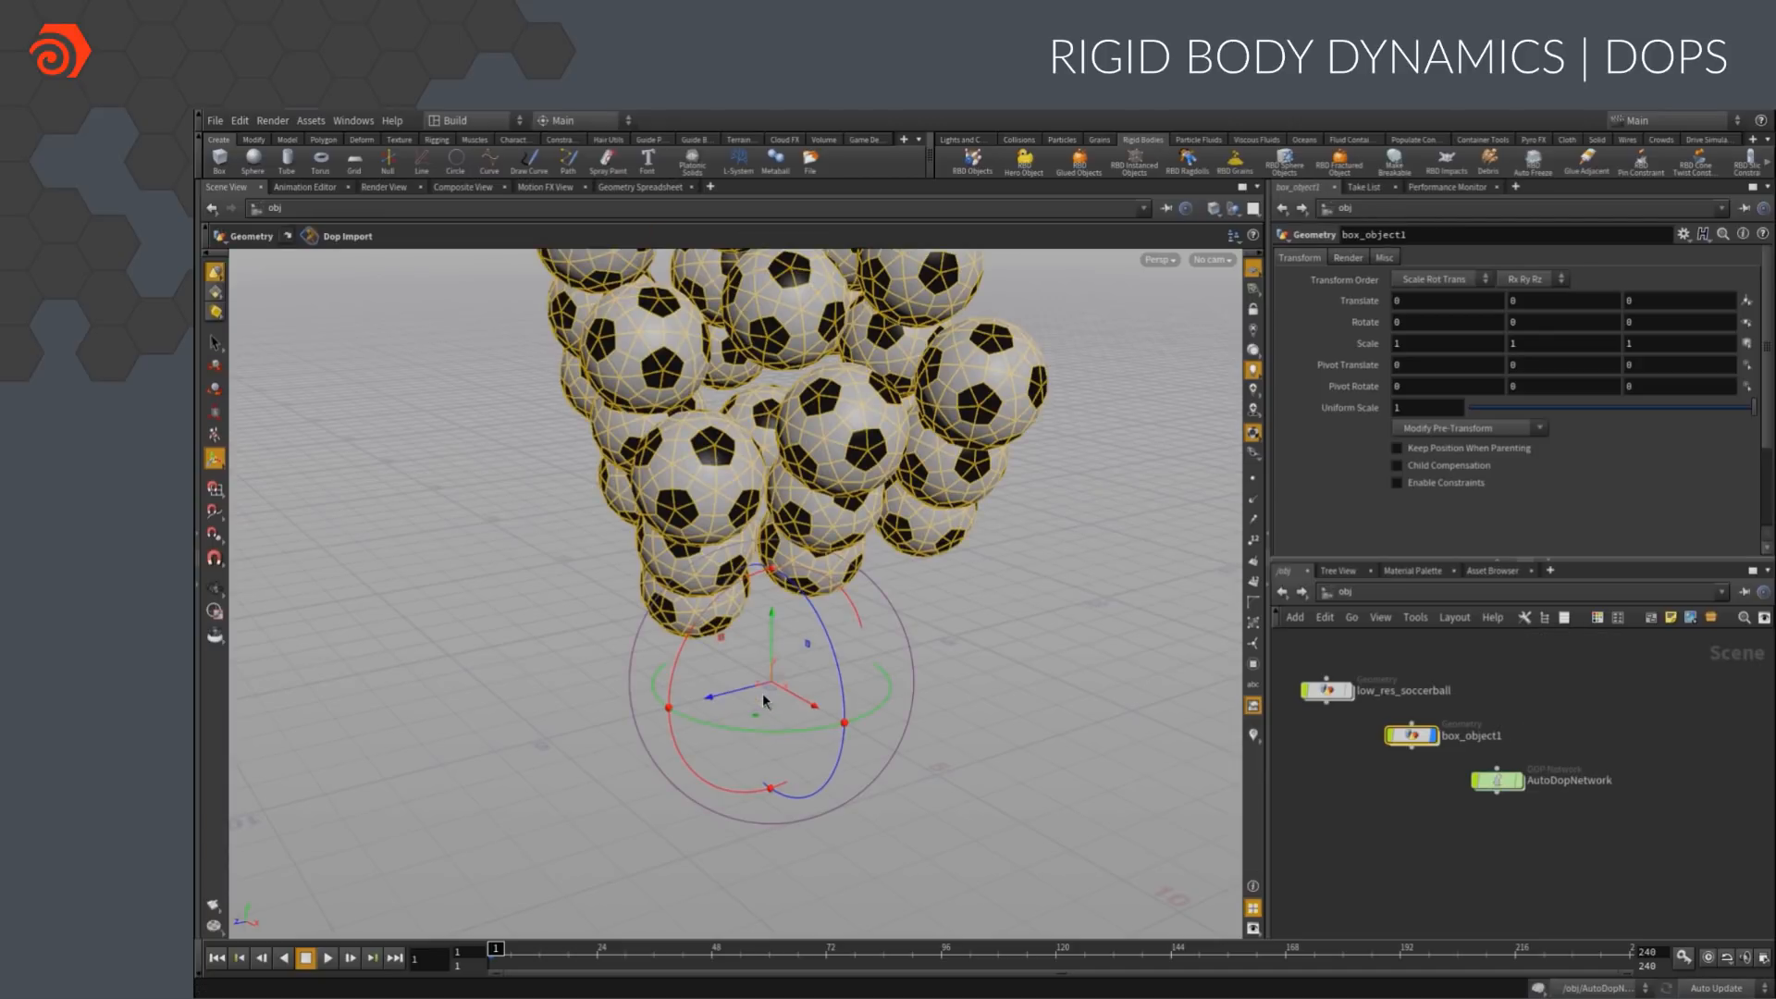
Add a ground plane collider to the rigid body simulation and play the simulation
{"action": "left_click", "coordinate": [1019, 139]}
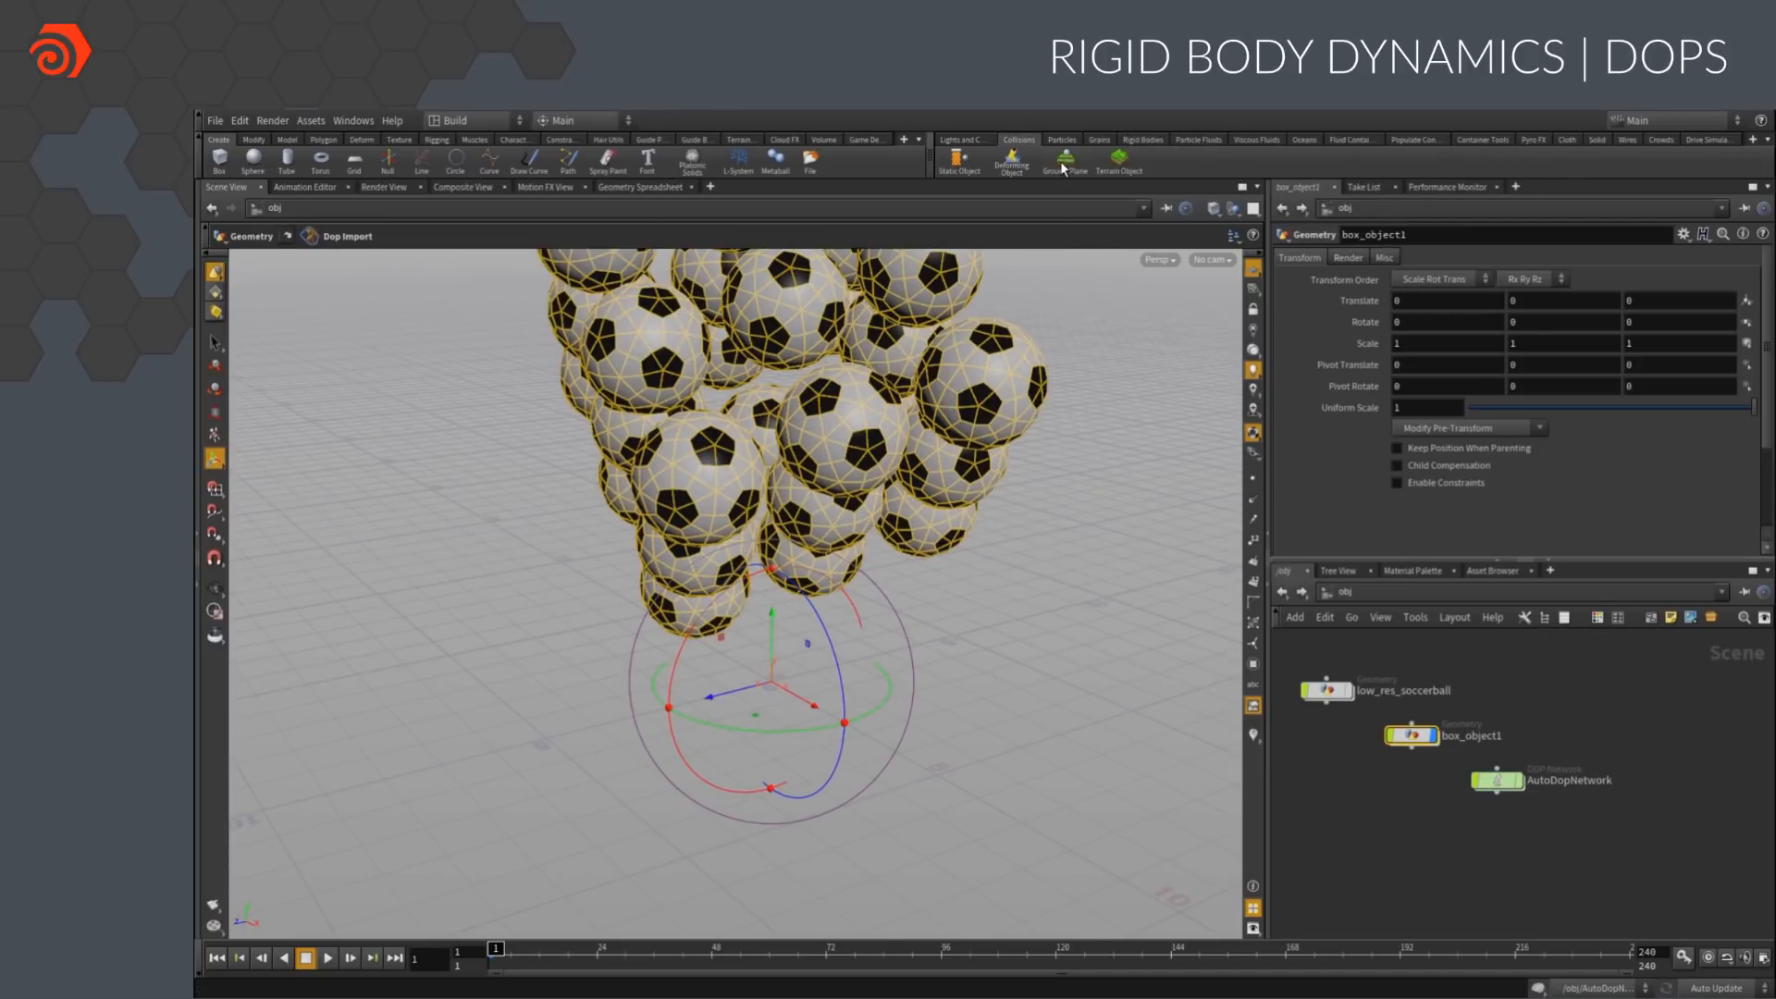
{"action": "left_click", "coordinate": [1064, 163]}
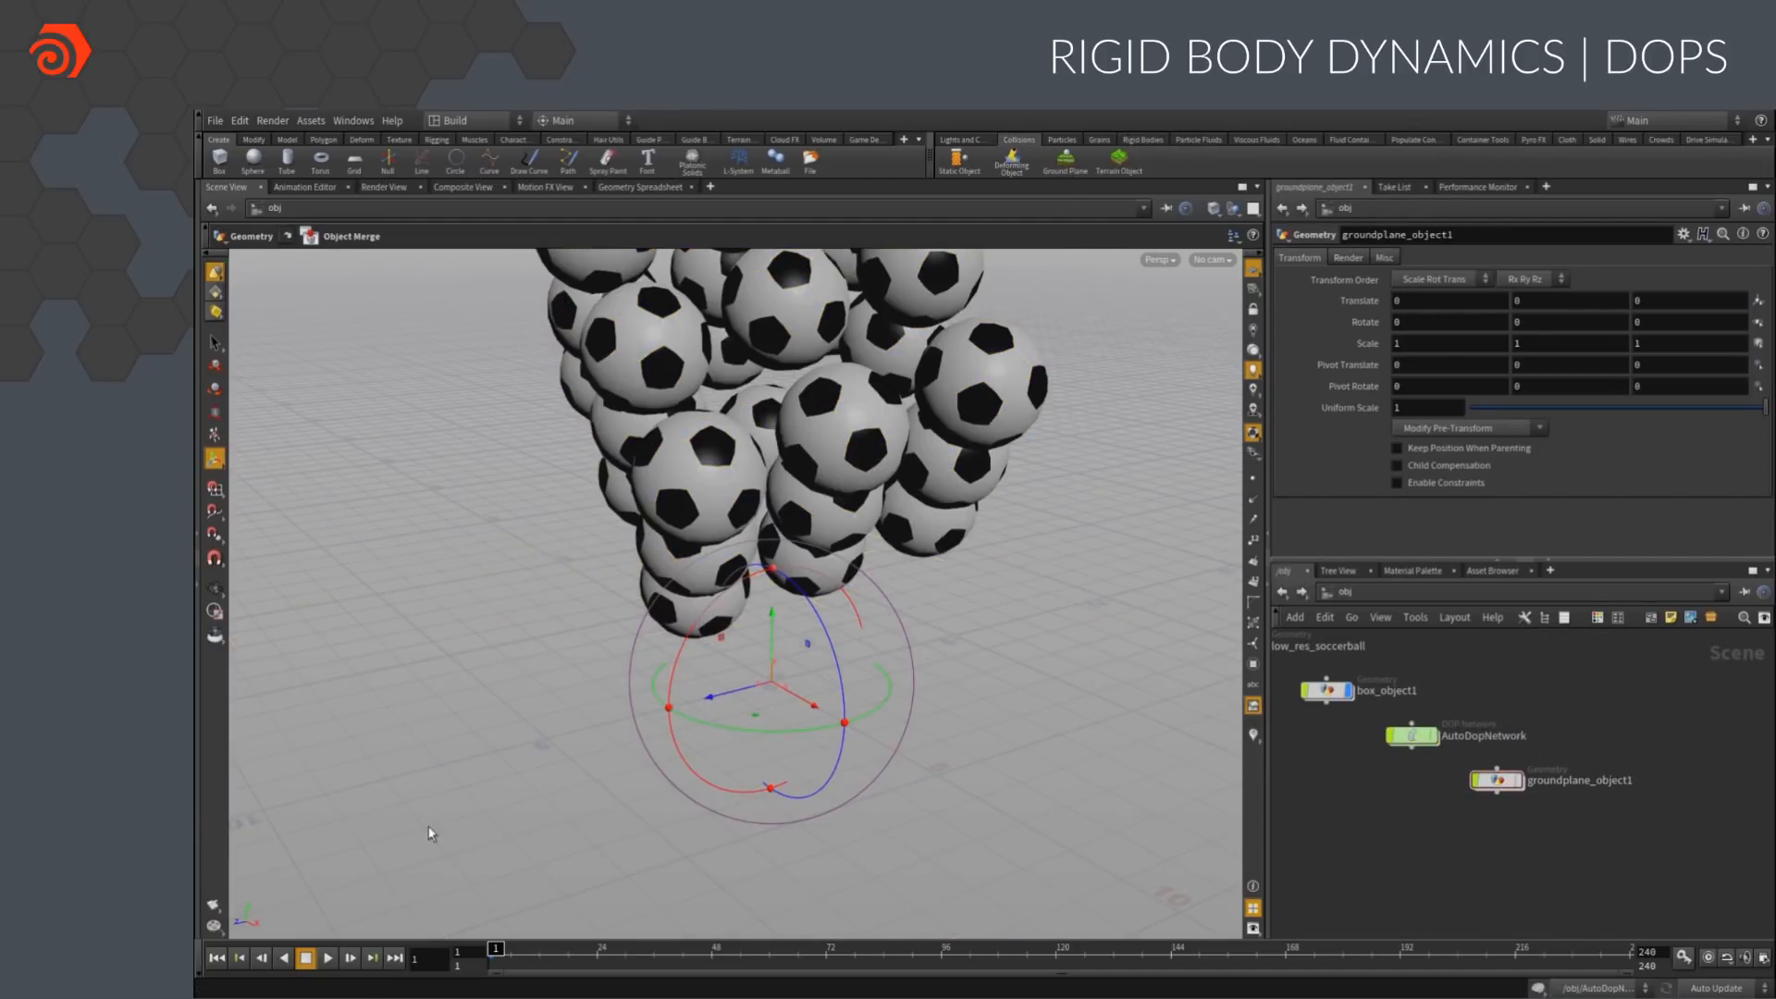
{"action": "left_click", "coordinate": [326, 959]}
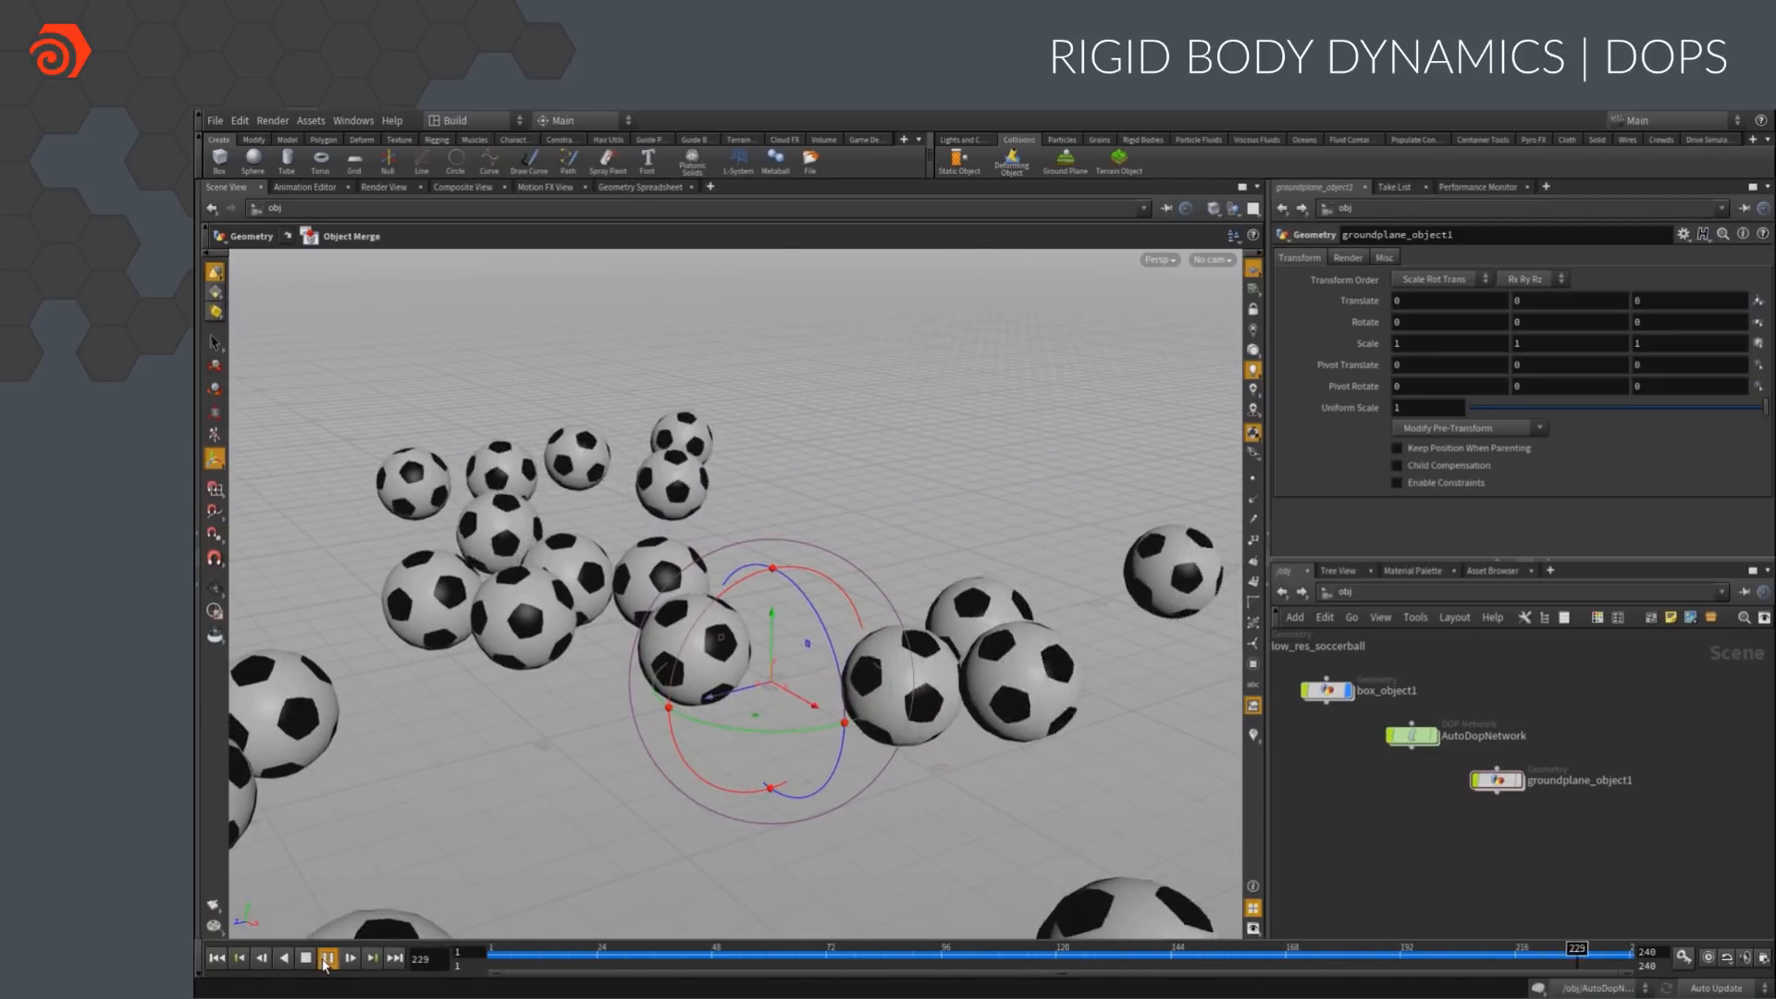
{"action": "left_click", "coordinate": [327, 959]}
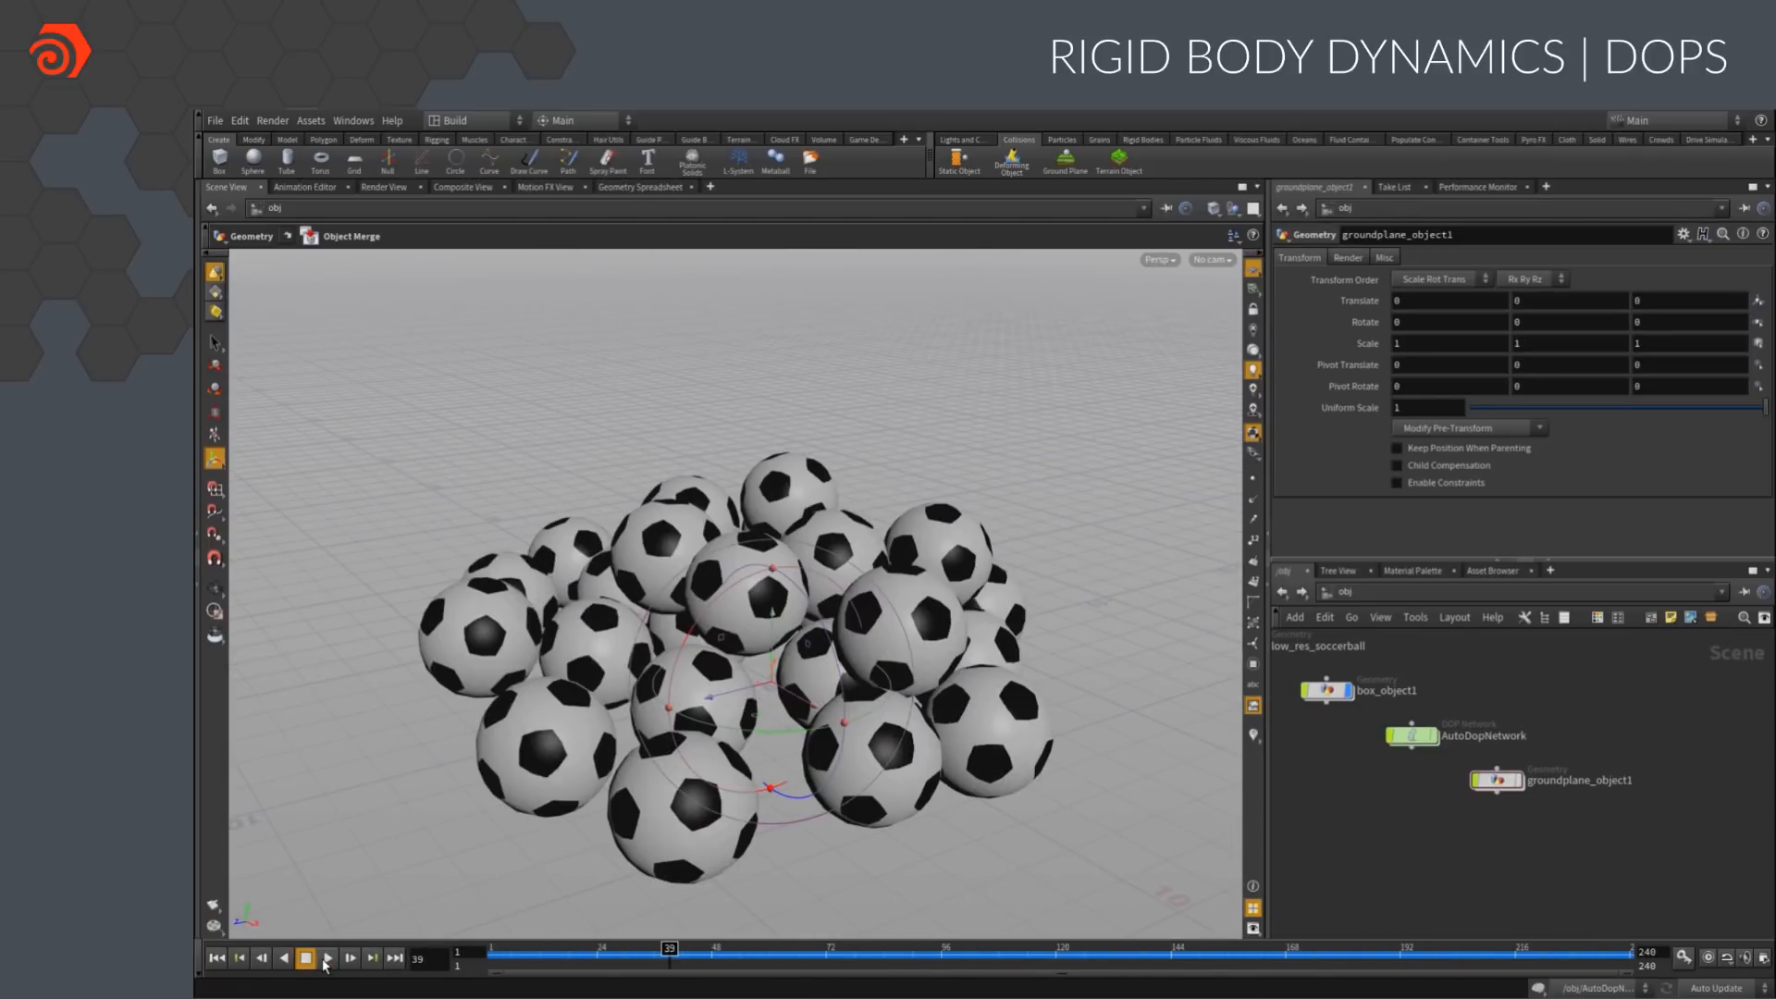
Assign the textured principled shader from the material palette to the simulated balls and go back to the network view
{"action": "left_click", "coordinate": [1427, 571]}
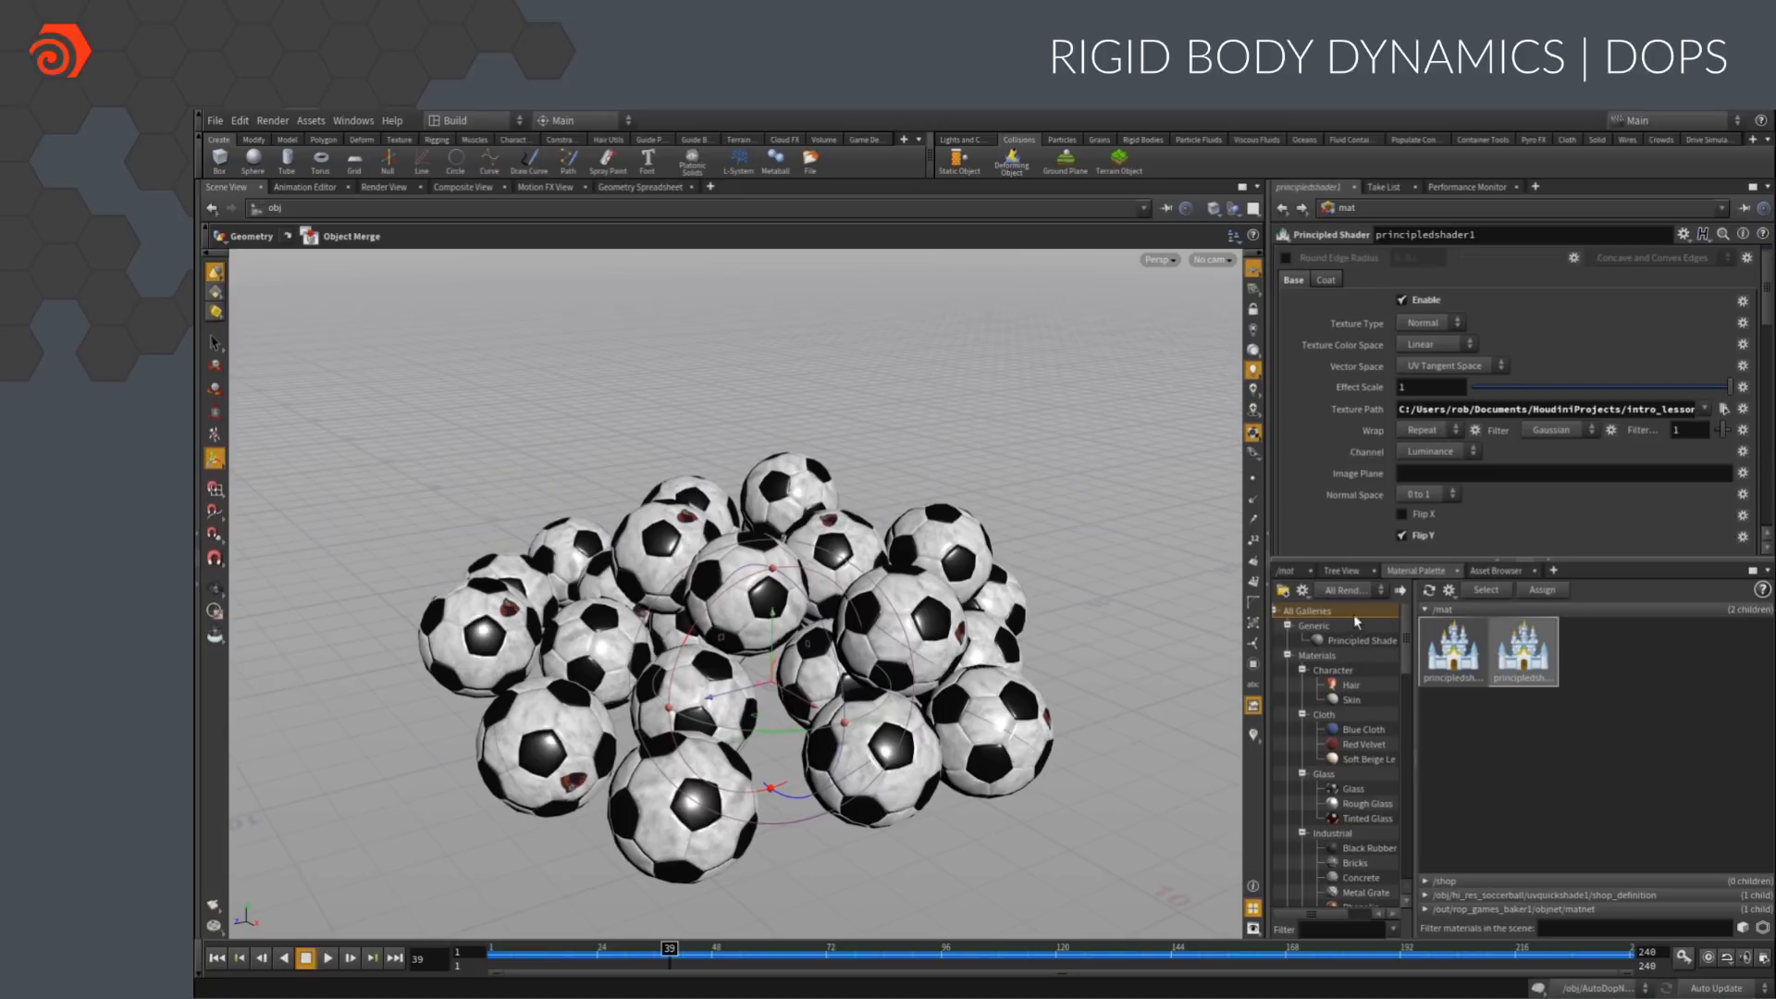
{"action": "left_click", "coordinate": [1288, 570]}
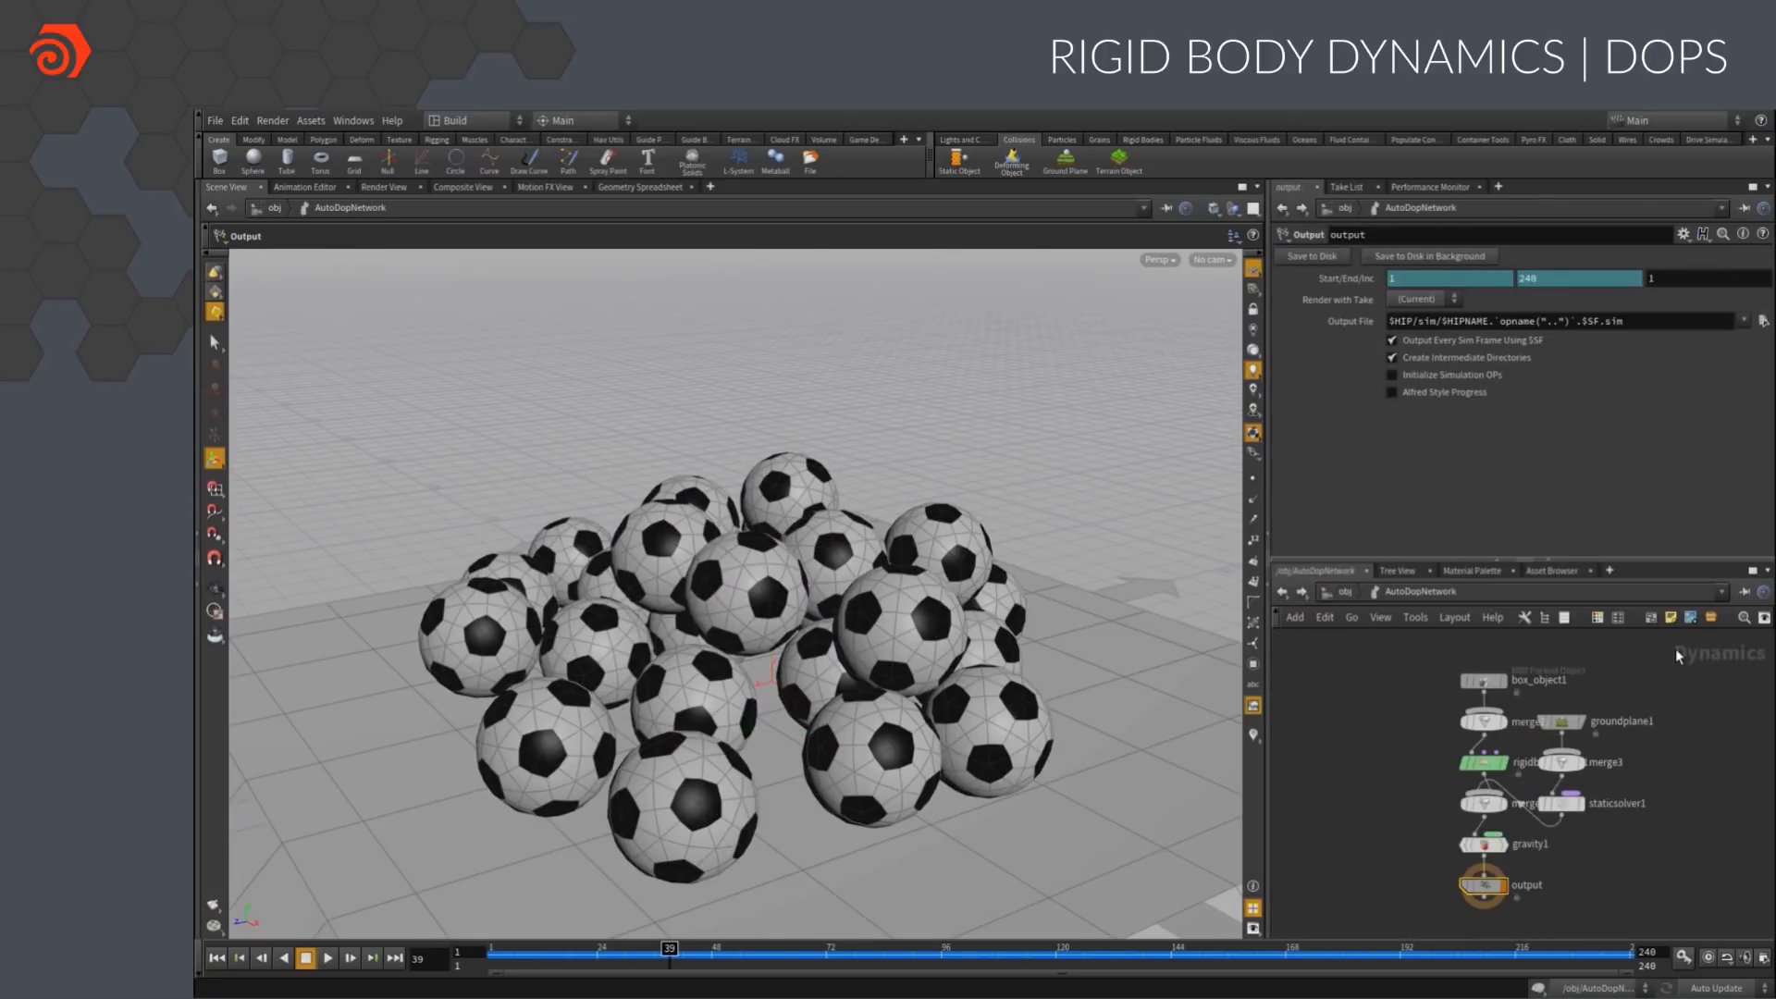
Set the packed balls' physical density to 100 and bounce to 1.2 in the AutoDopNetwork
{"action": "left_click", "coordinate": [1484, 681]}
{"action": "left_click", "coordinate": [1406, 460]}
{"action": "scroll", "coordinate": [1408, 463], "scroll_direction": "down", "scroll_amount": 5}
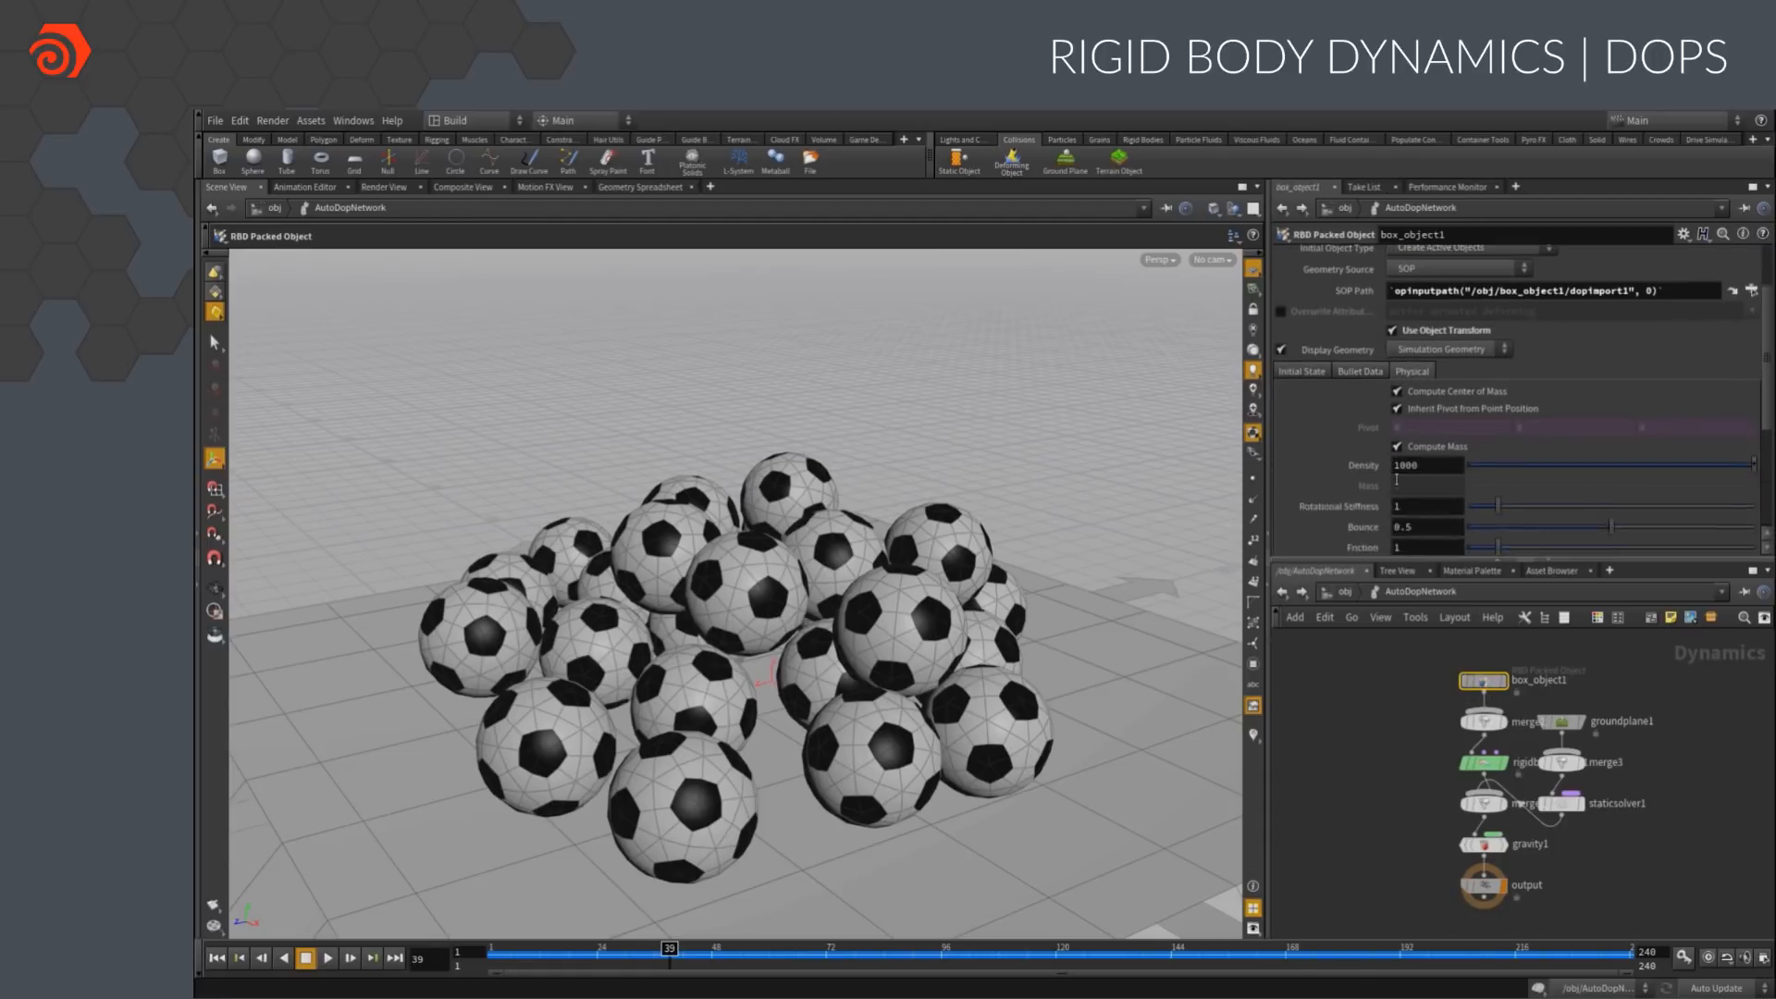
{"action": "left_click_drag", "start_coordinate": [1418, 462], "coordinate": [1386, 463]}
{"action": "type", "text": "1.2"}
{"action": "key", "text": "Return"}
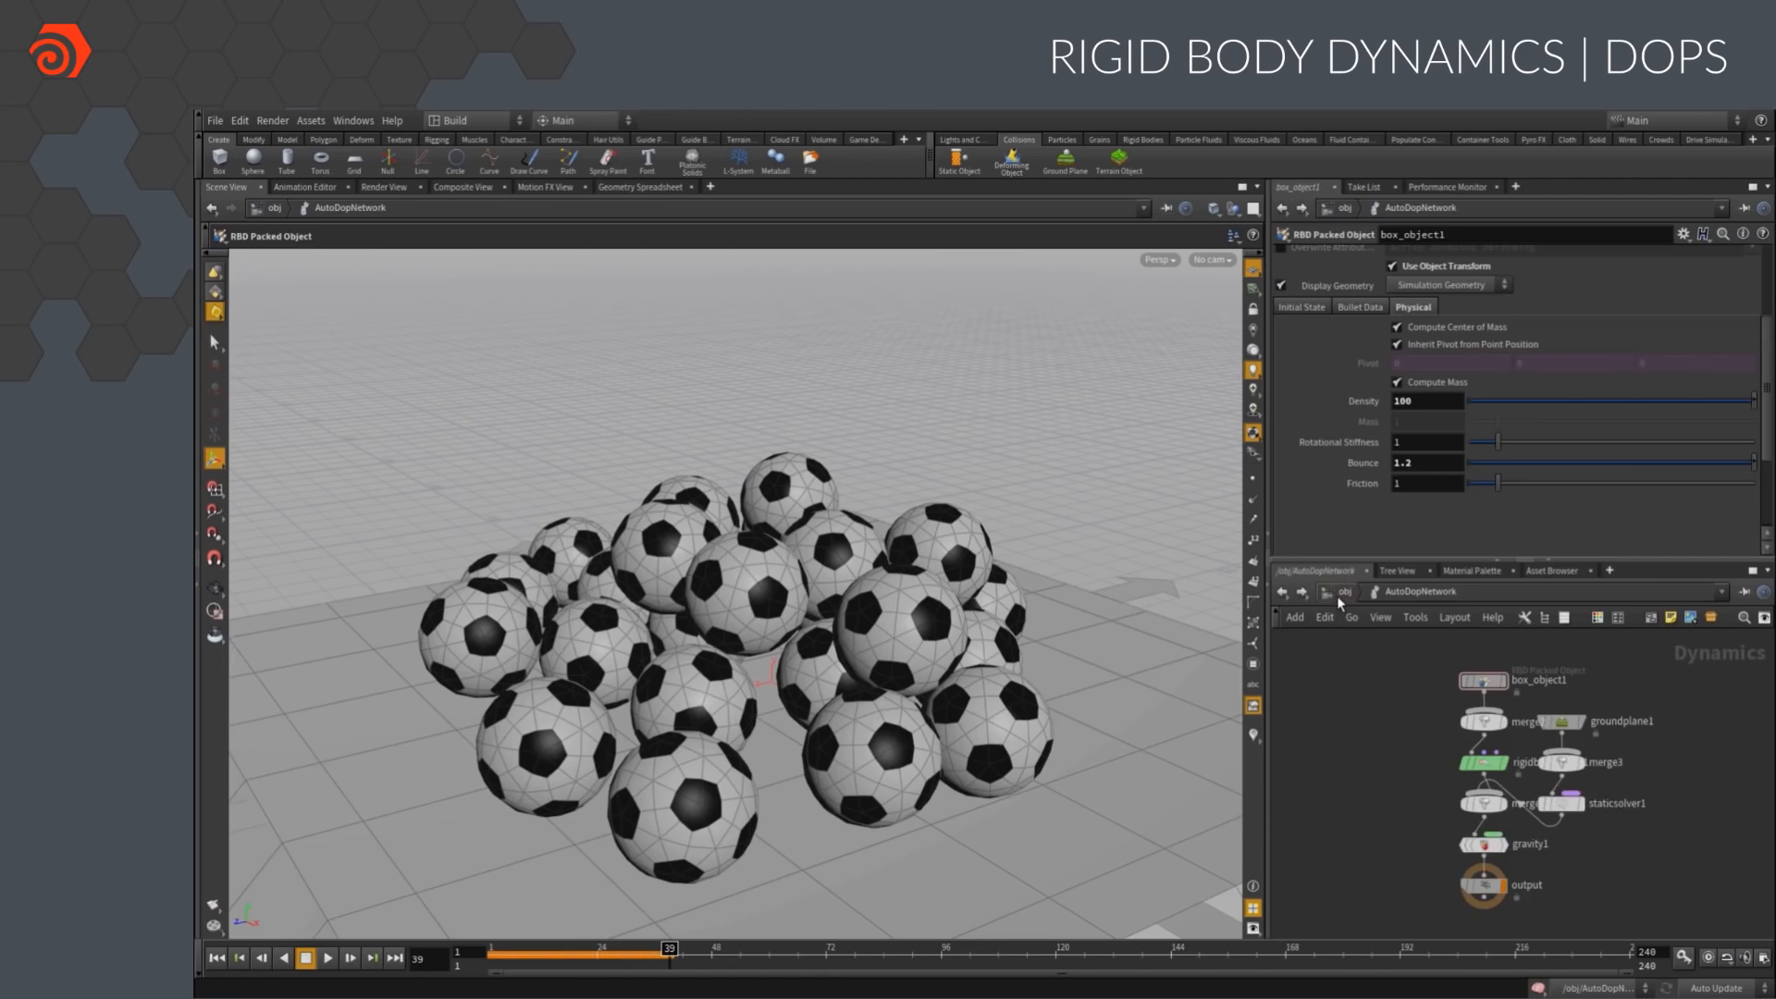
Return to object level, replay the simulation from the first frame and rewind it
{"action": "key", "text": "u"}
{"action": "left_click", "coordinate": [214, 960]}
{"action": "left_click", "coordinate": [328, 959]}
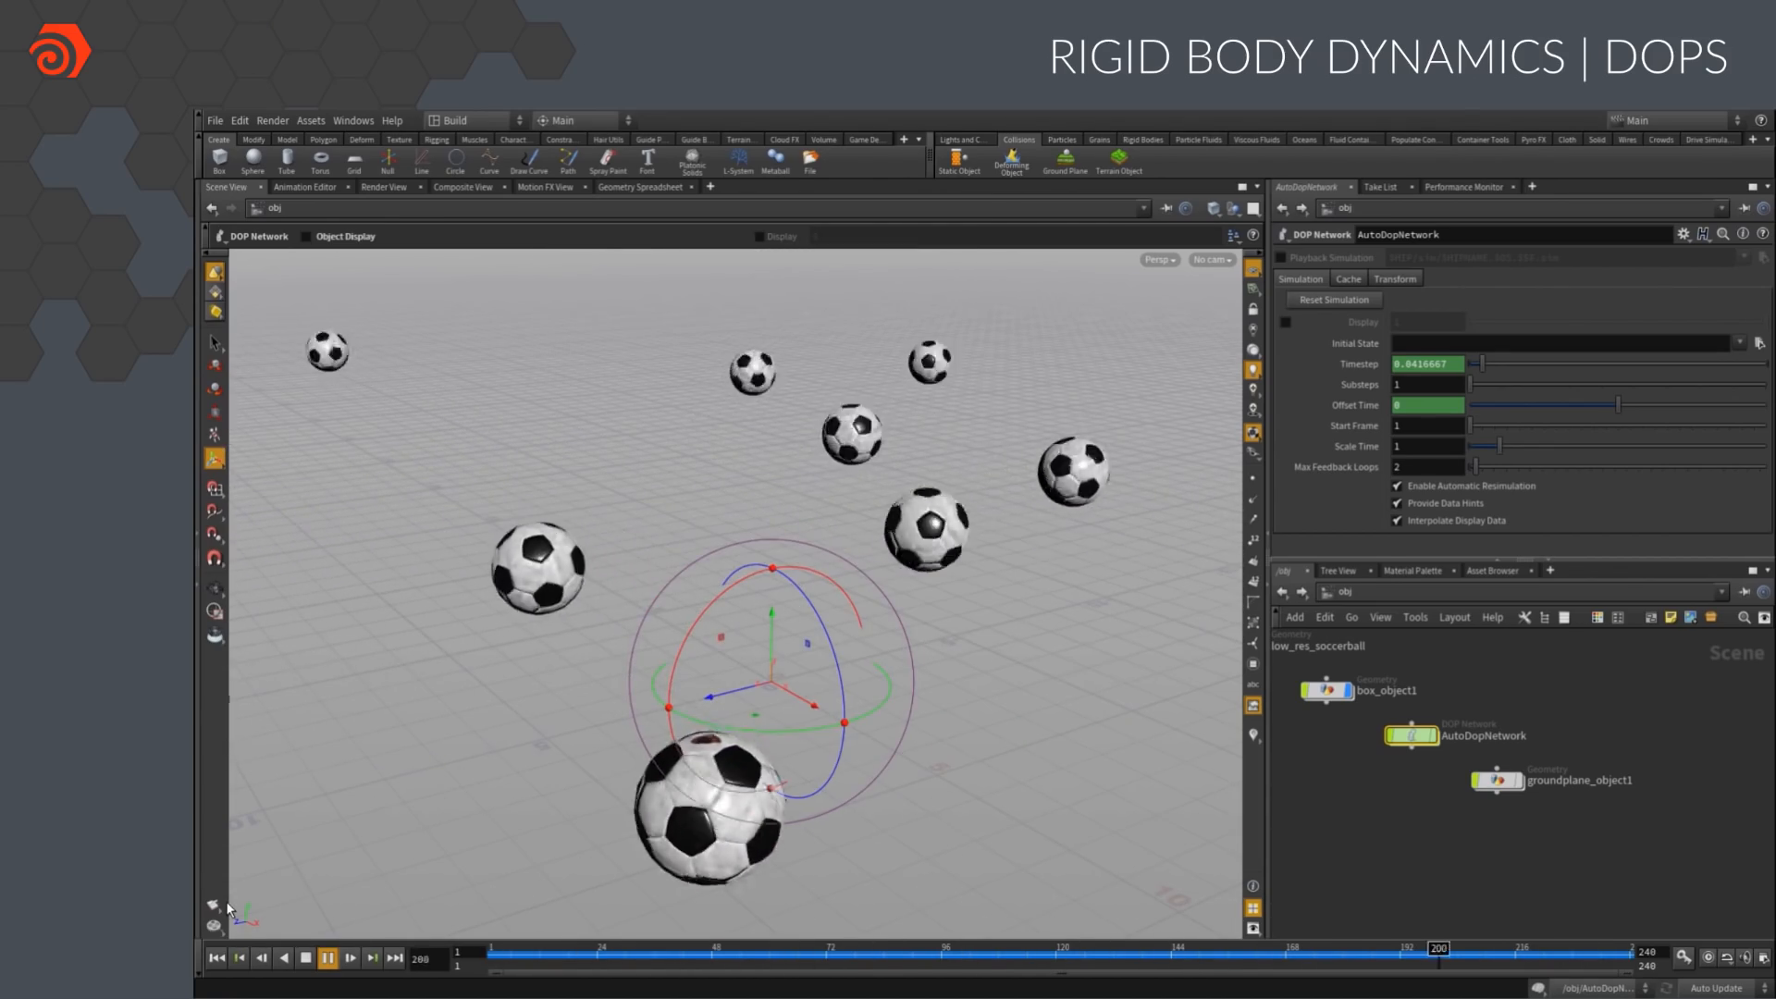
{"action": "left_click", "coordinate": [217, 959]}
Create an RBD to FBX export node, choose the node to export and render the simulation to $HIP/export/${HIPNAME}.fbx
{"action": "left_click", "coordinate": [865, 140]}
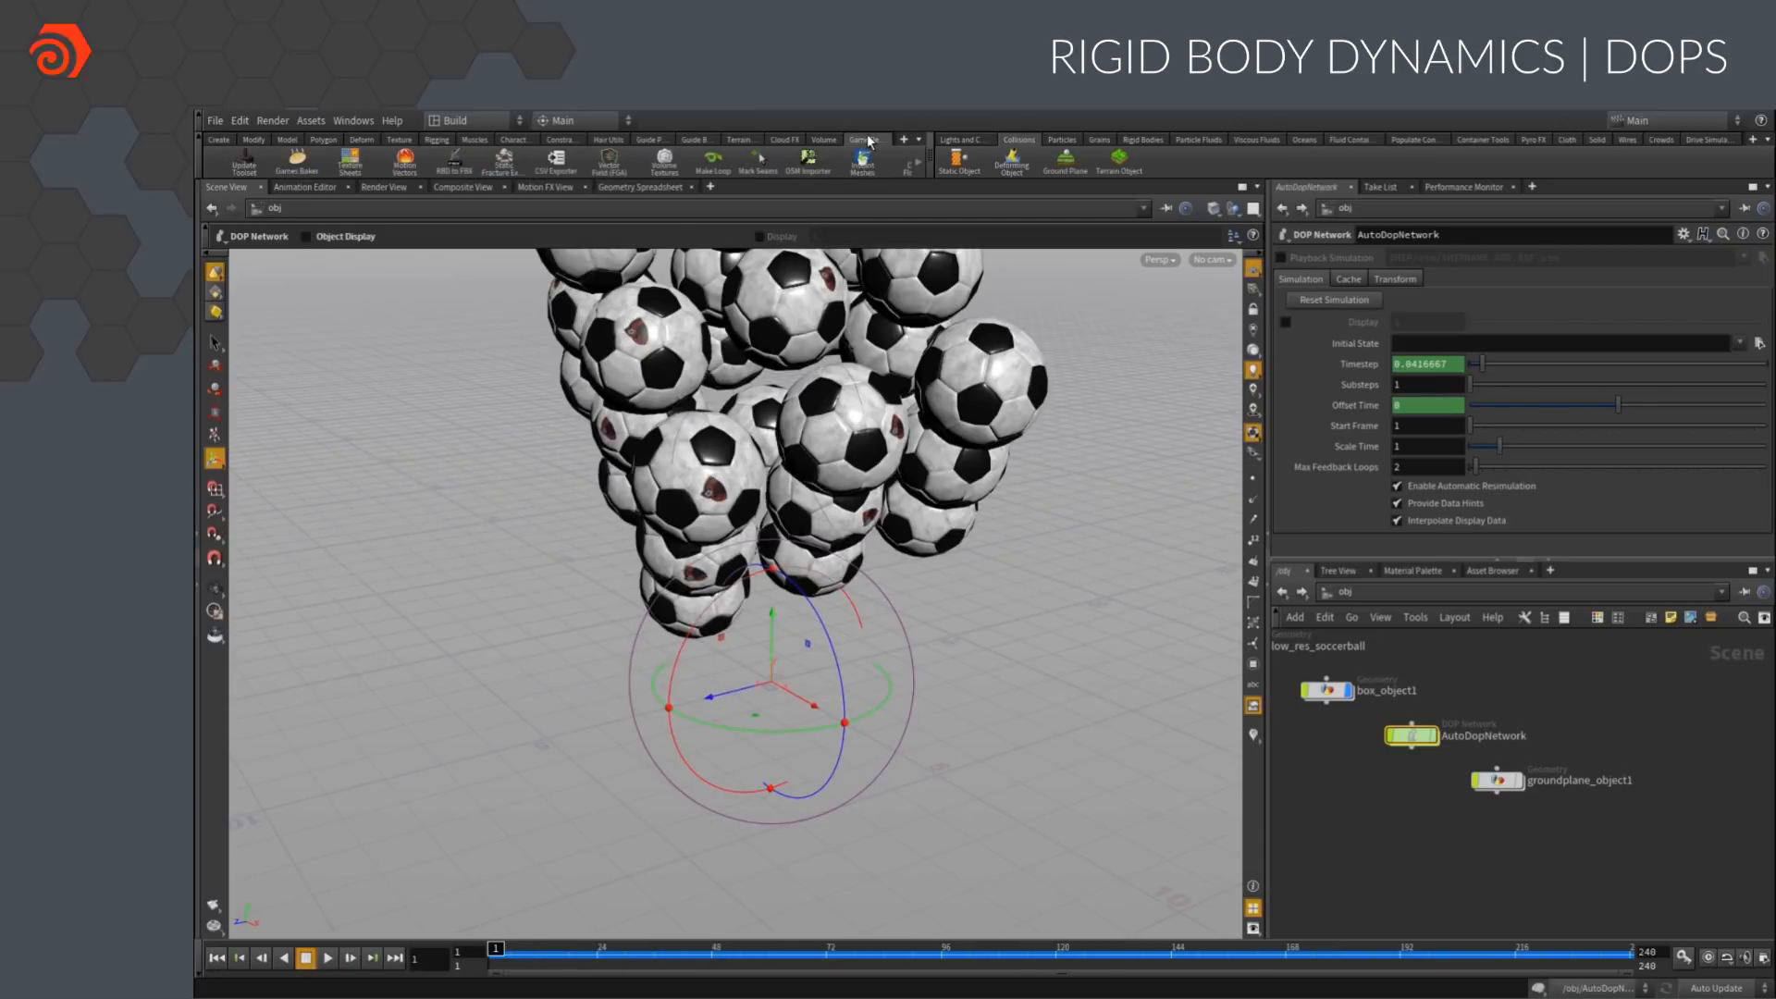
{"action": "left_click", "coordinate": [453, 164]}
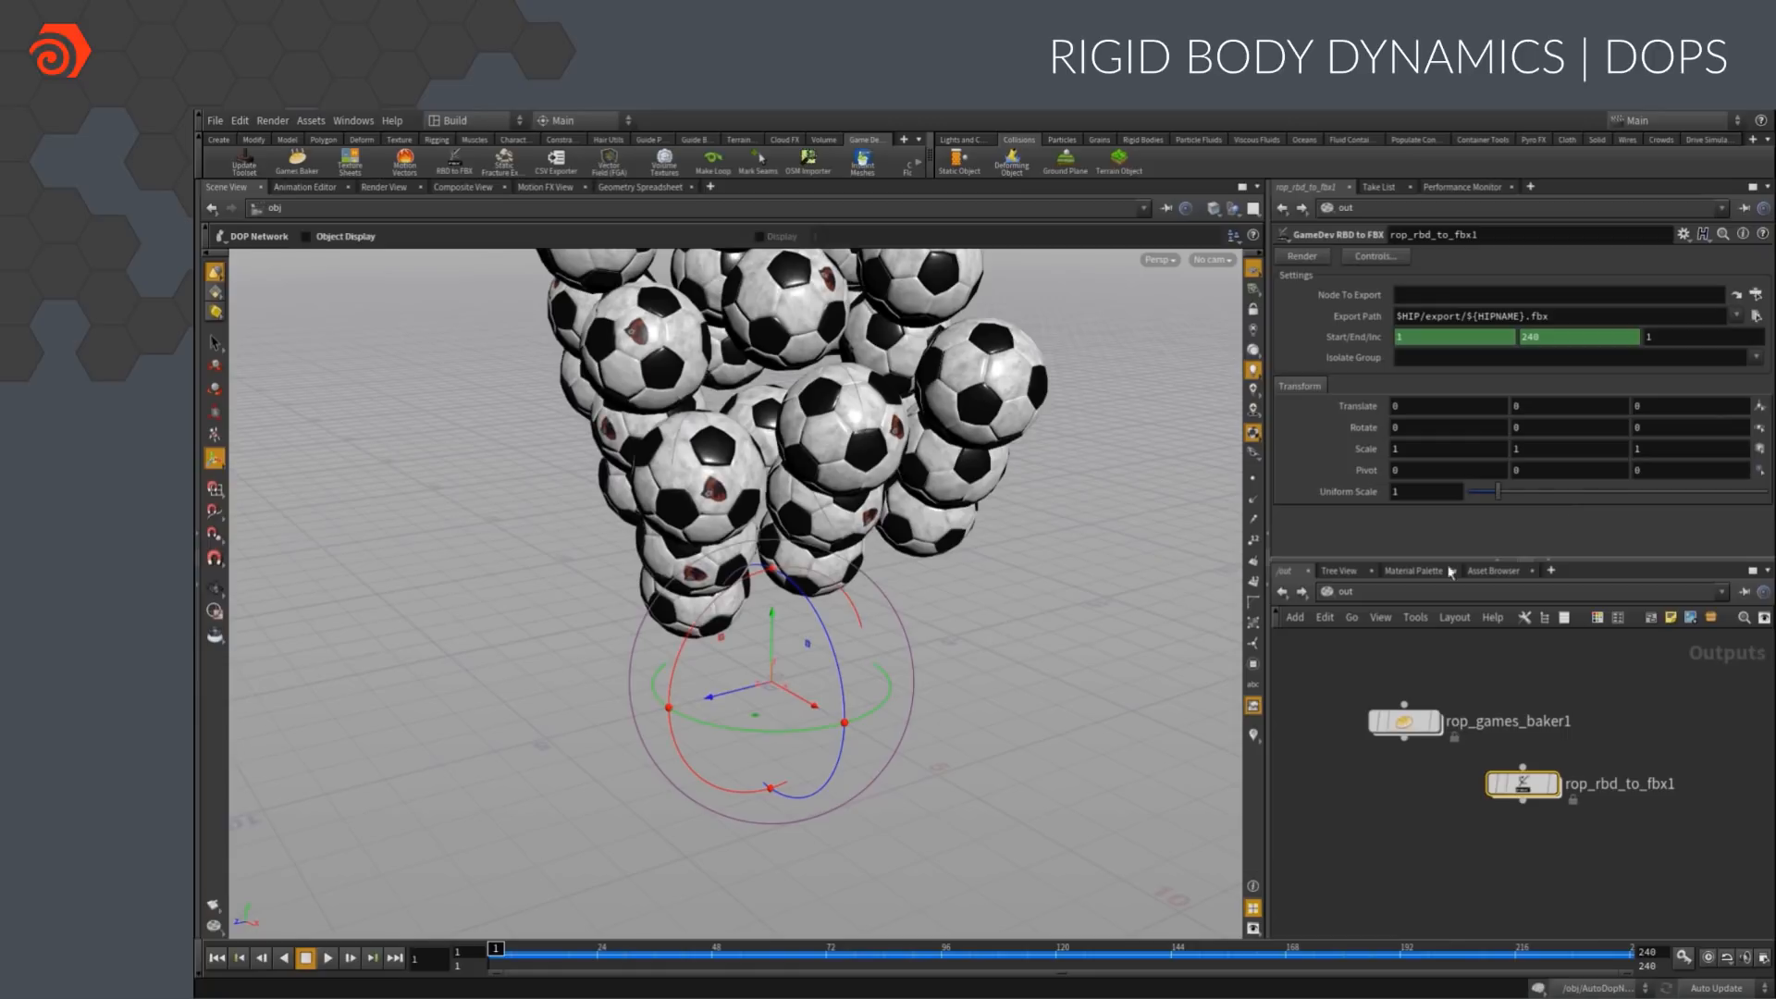
{"action": "left_click", "coordinate": [1756, 294]}
{"action": "left_click", "coordinate": [1729, 295]}
{"action": "left_click", "coordinate": [1710, 503]}
{"action": "left_click", "coordinate": [1320, 262]}
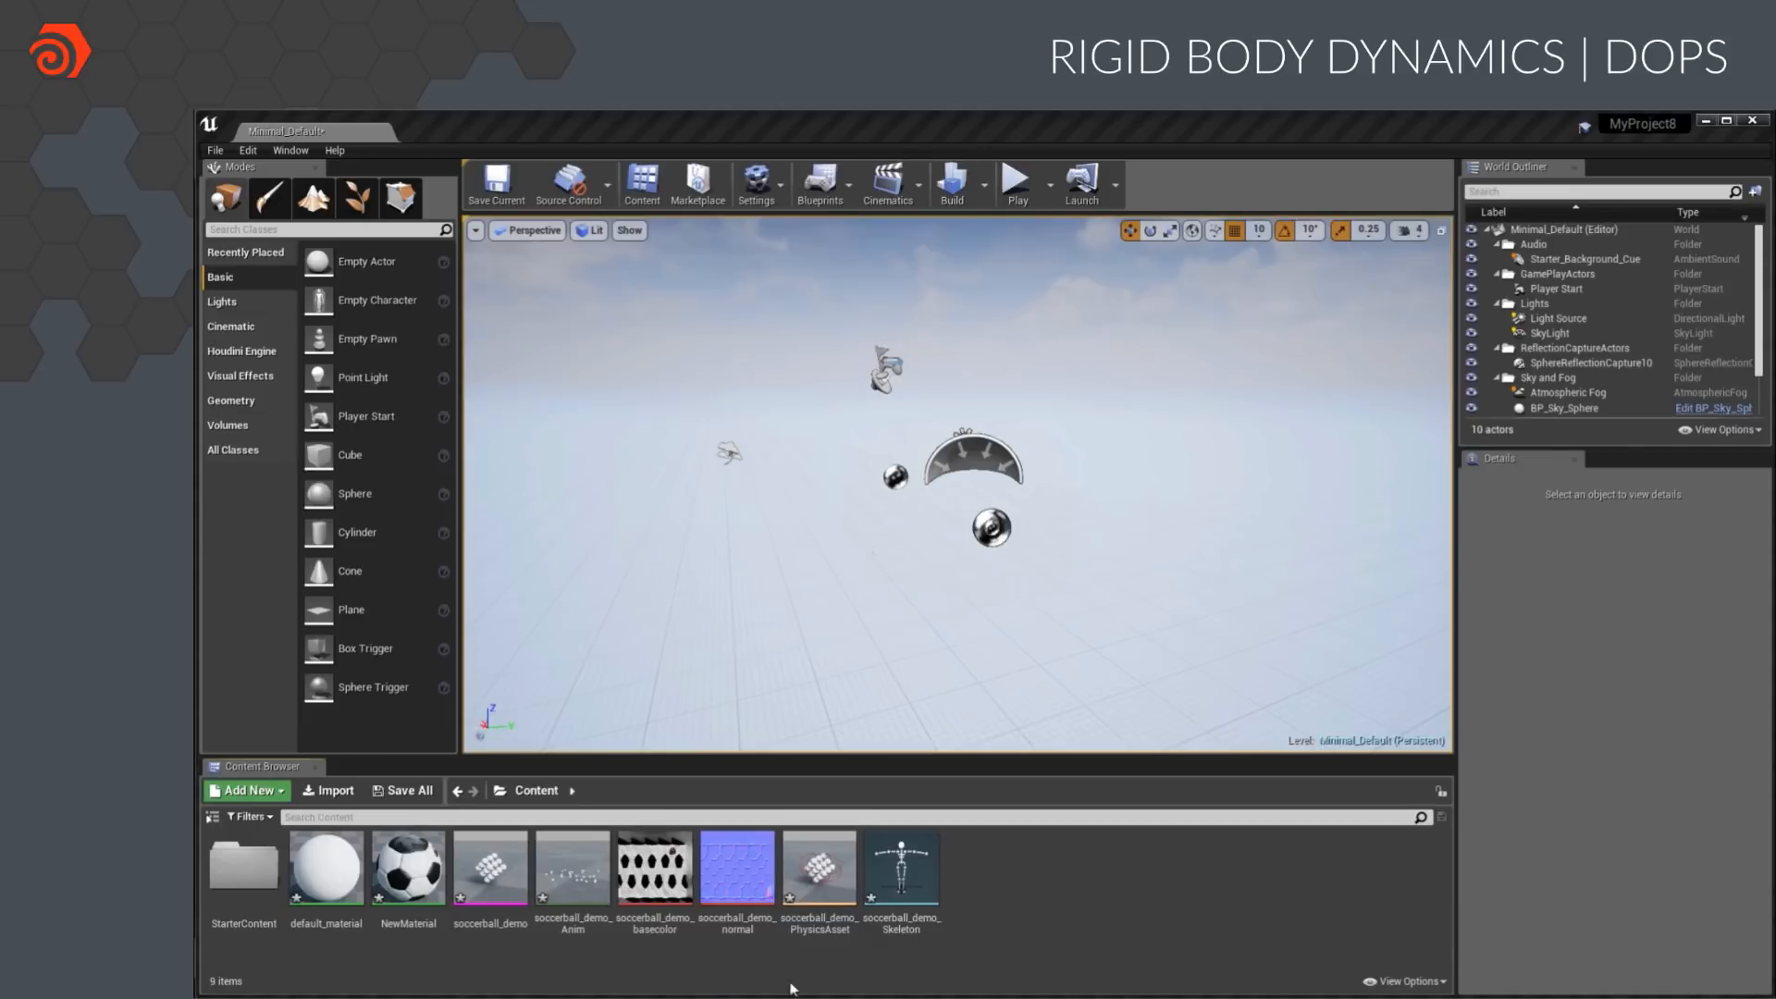
Switch to Unreal Editor, place the soccerball_demo skeletal mesh in the level and set its scale to 100 on all axes
{"action": "left_click_drag", "start_coordinate": [498, 853], "coordinate": [890, 566]}
{"action": "key", "text": "e"}
{"action": "left_click", "coordinate": [1590, 664]}
{"action": "type", "text": "100"}
{"action": "key", "text": "Tab"}
{"action": "type", "text": "100"}
{"action": "key", "text": "Tab"}
{"action": "type", "text": "100"}
{"action": "key", "text": "Return"}
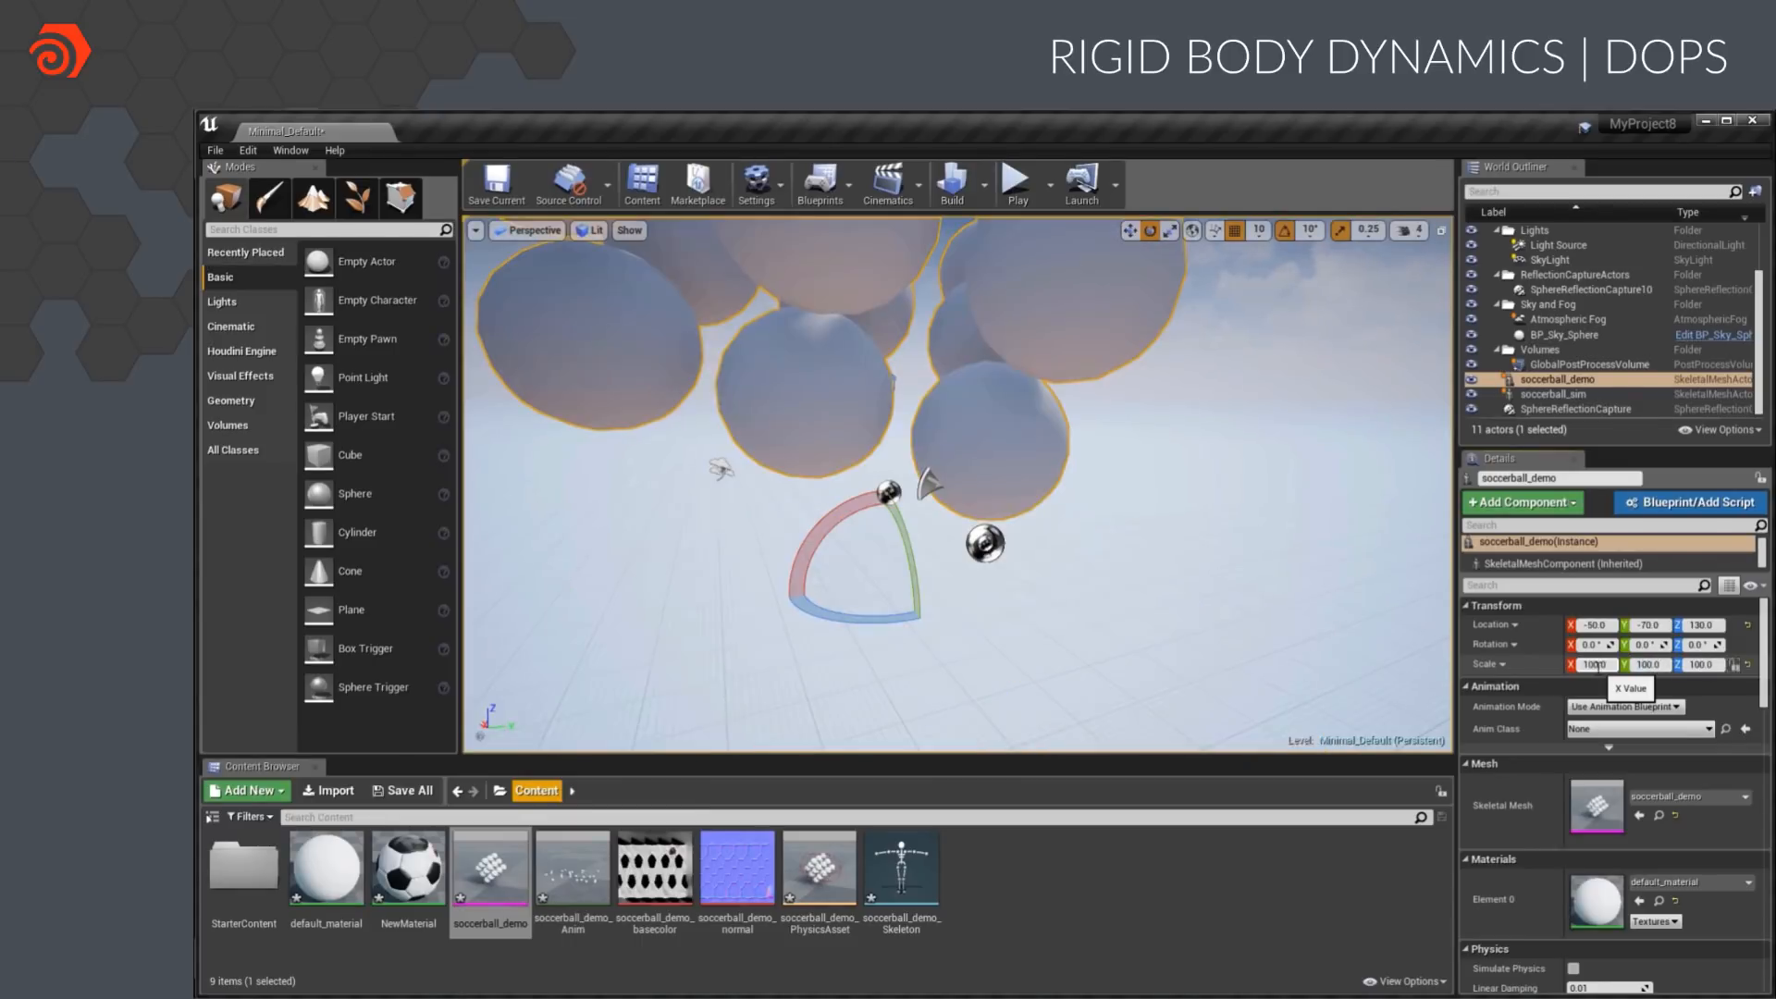
Set the mesh's animation mode to Use Animation Asset and assign soccerball_demo_Anim as its animation
{"action": "left_click", "coordinate": [1625, 706]}
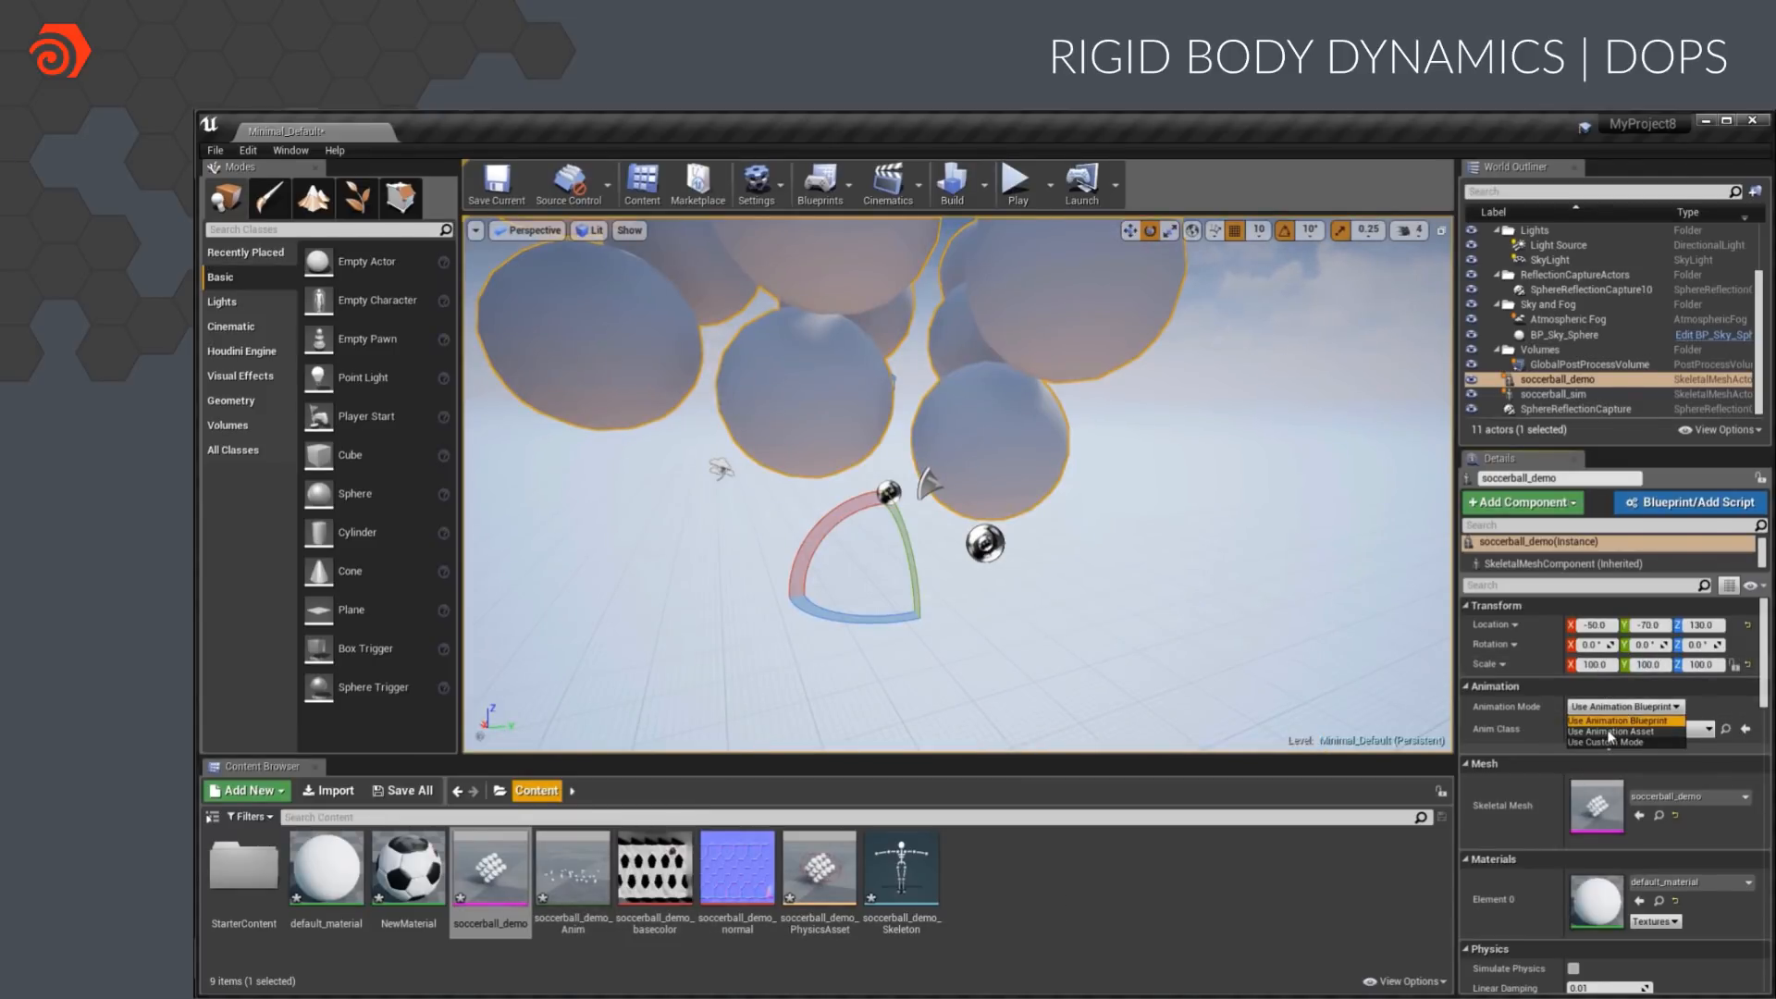
{"action": "left_click", "coordinate": [1611, 737]}
{"action": "left_click_drag", "start_coordinate": [574, 870], "coordinate": [1605, 764]}
{"action": "scroll", "coordinate": [1579, 793], "scroll_direction": "down", "scroll_amount": 3}
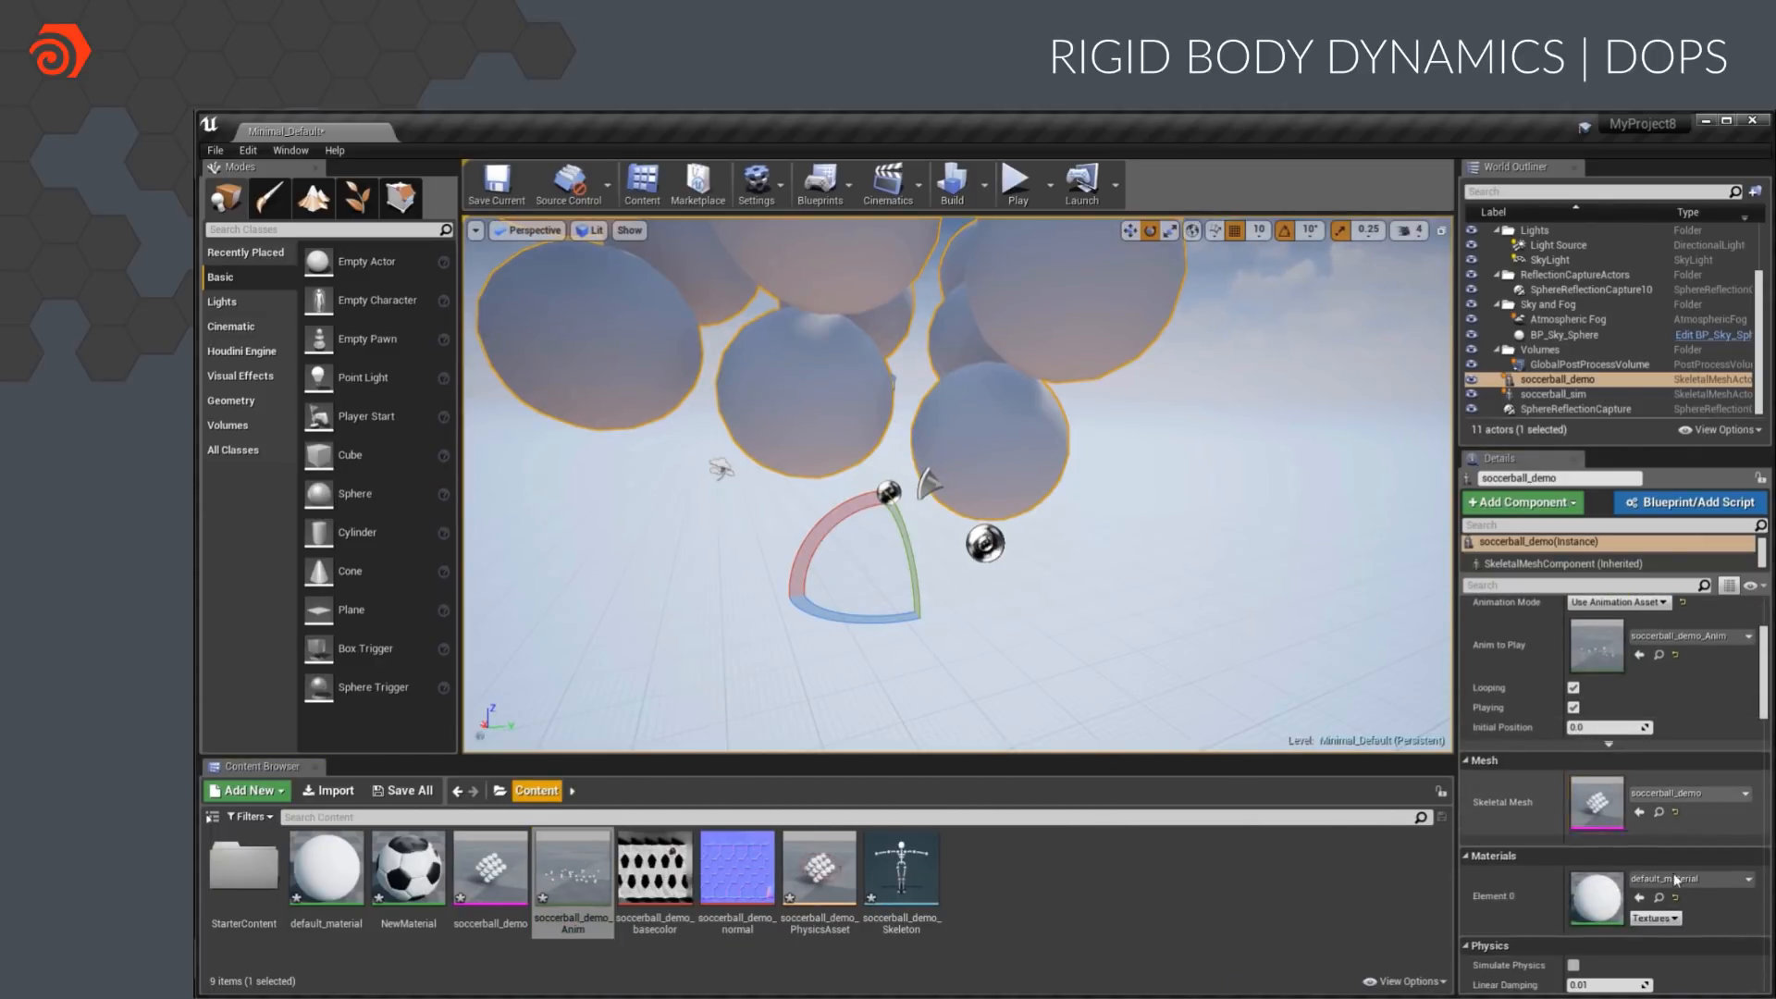
Replace the skeletal mesh's Element 0 material with NewMaterial
{"action": "left_click", "coordinate": [1677, 880]}
{"action": "type", "text": "new"}
{"action": "left_click", "coordinate": [1694, 673]}
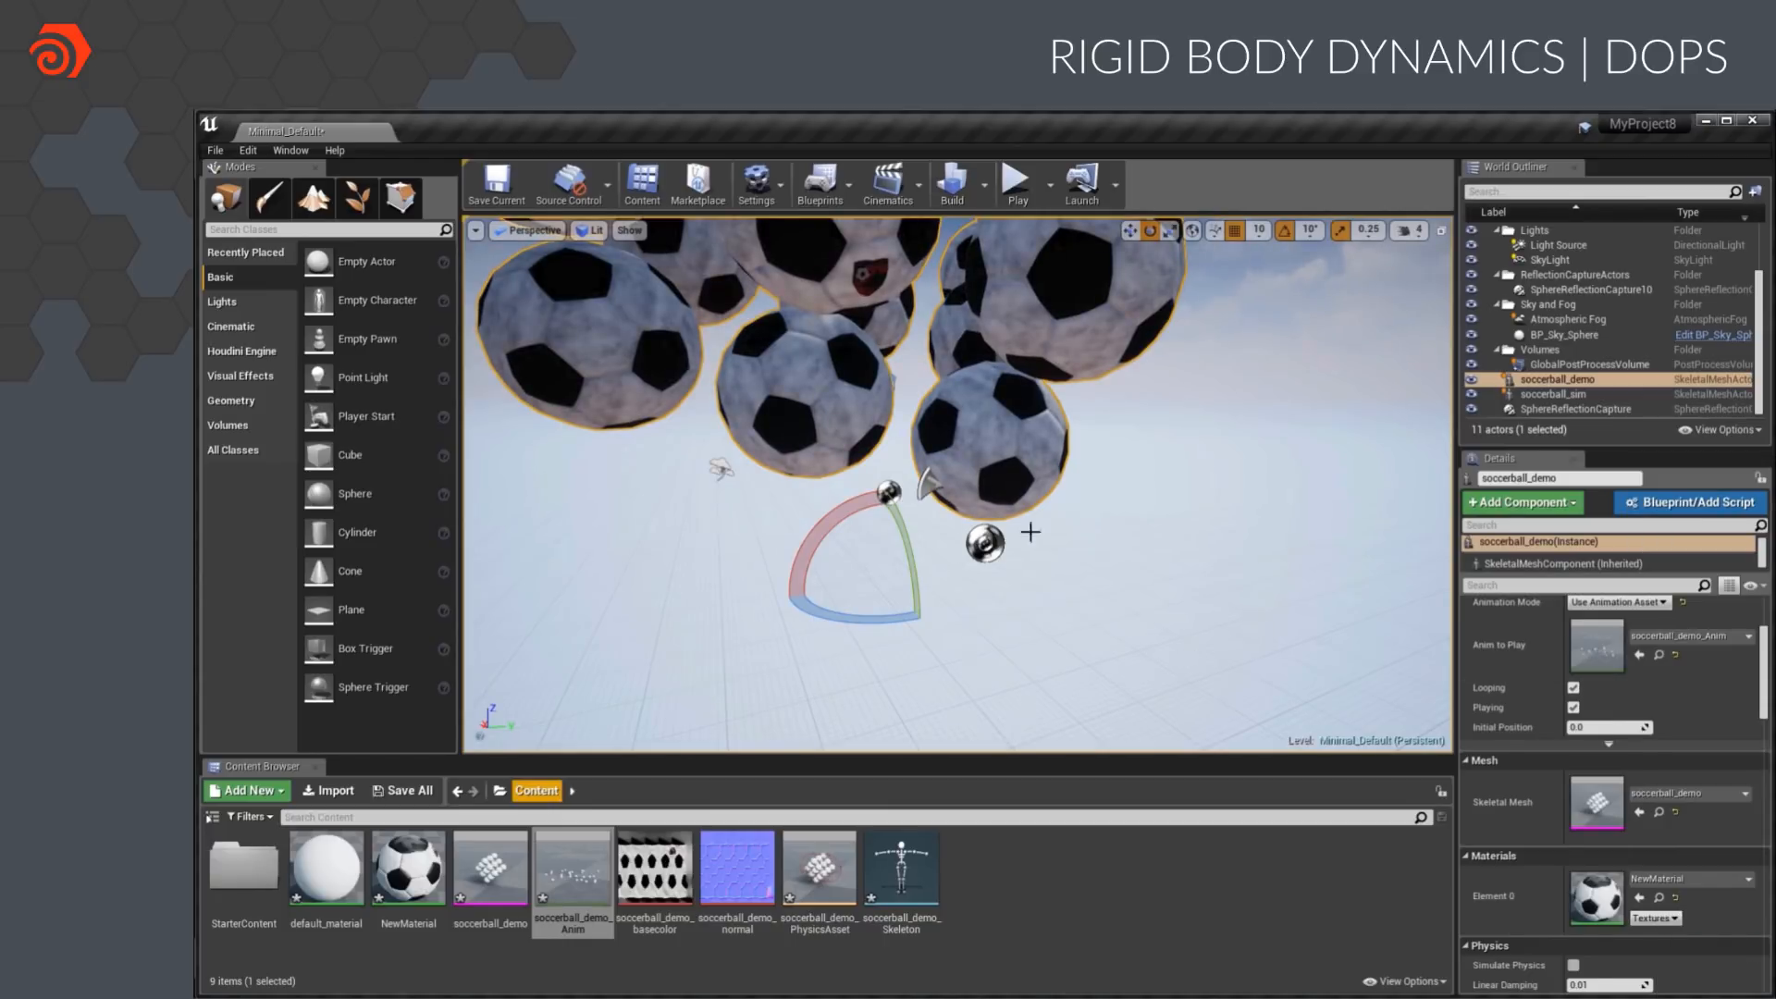
Frame the soccer balls in the viewport and play the level to watch the animation
{"action": "key", "text": "r"}
{"action": "key", "text": "f"}
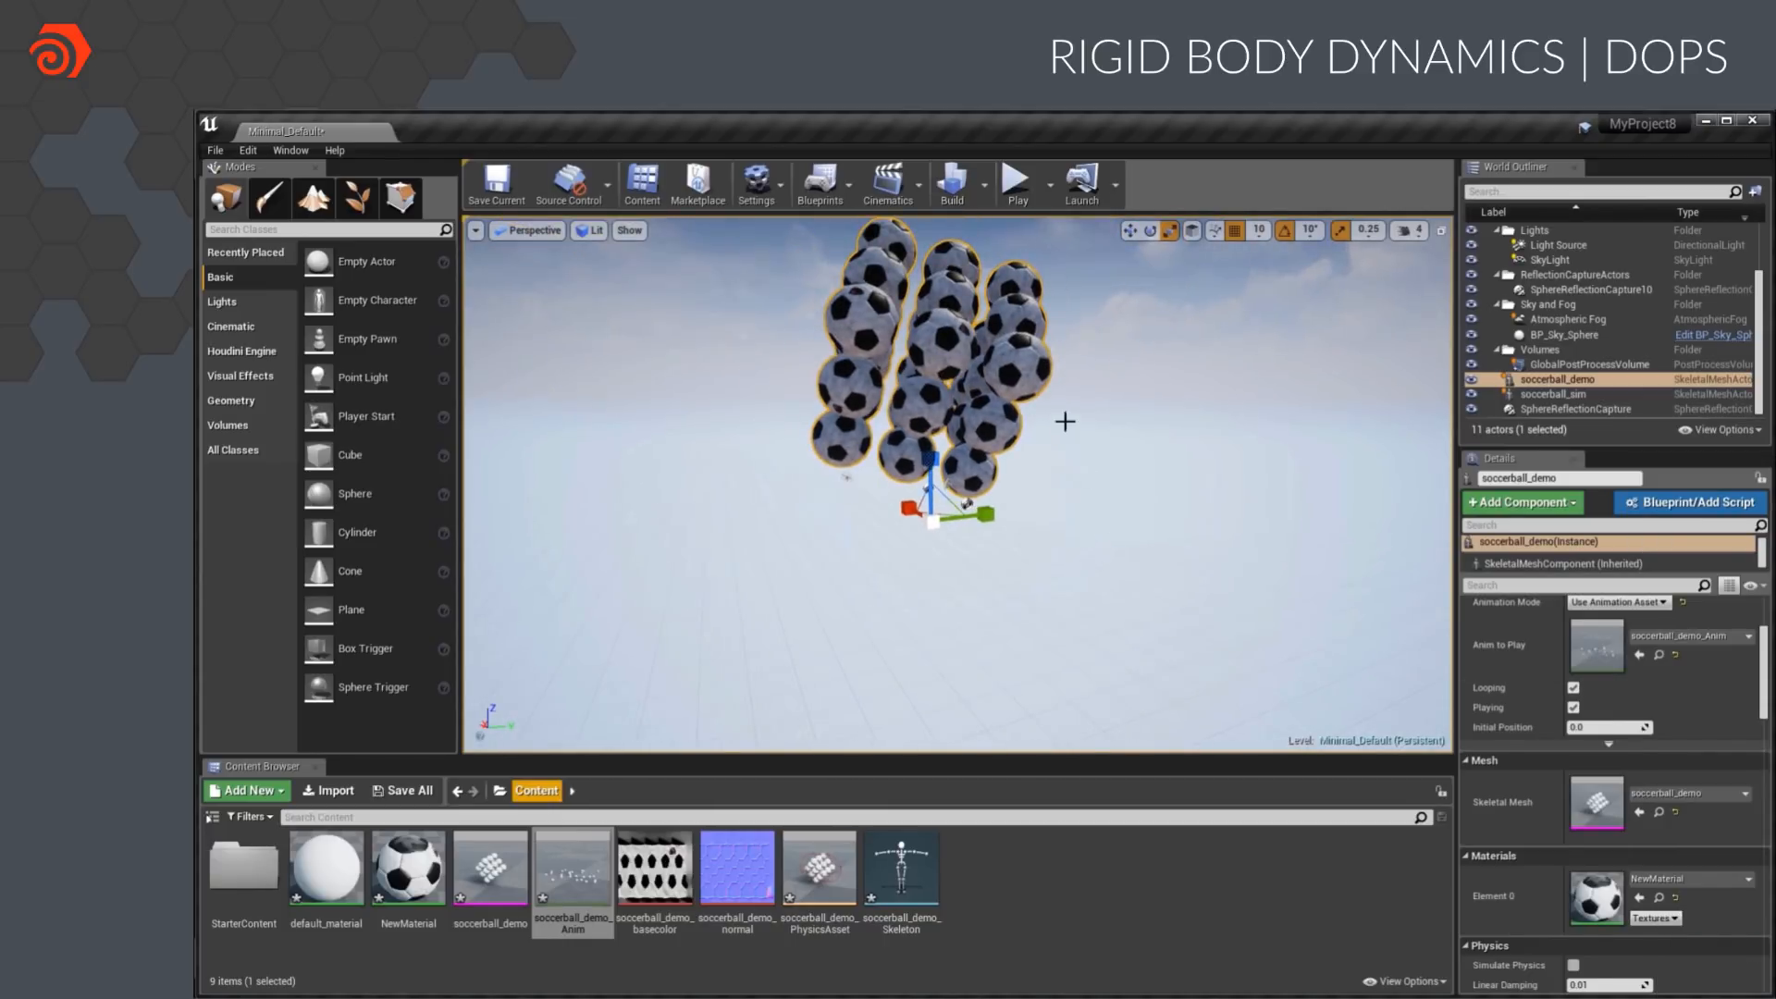
{"action": "left_click", "coordinate": [1017, 185]}
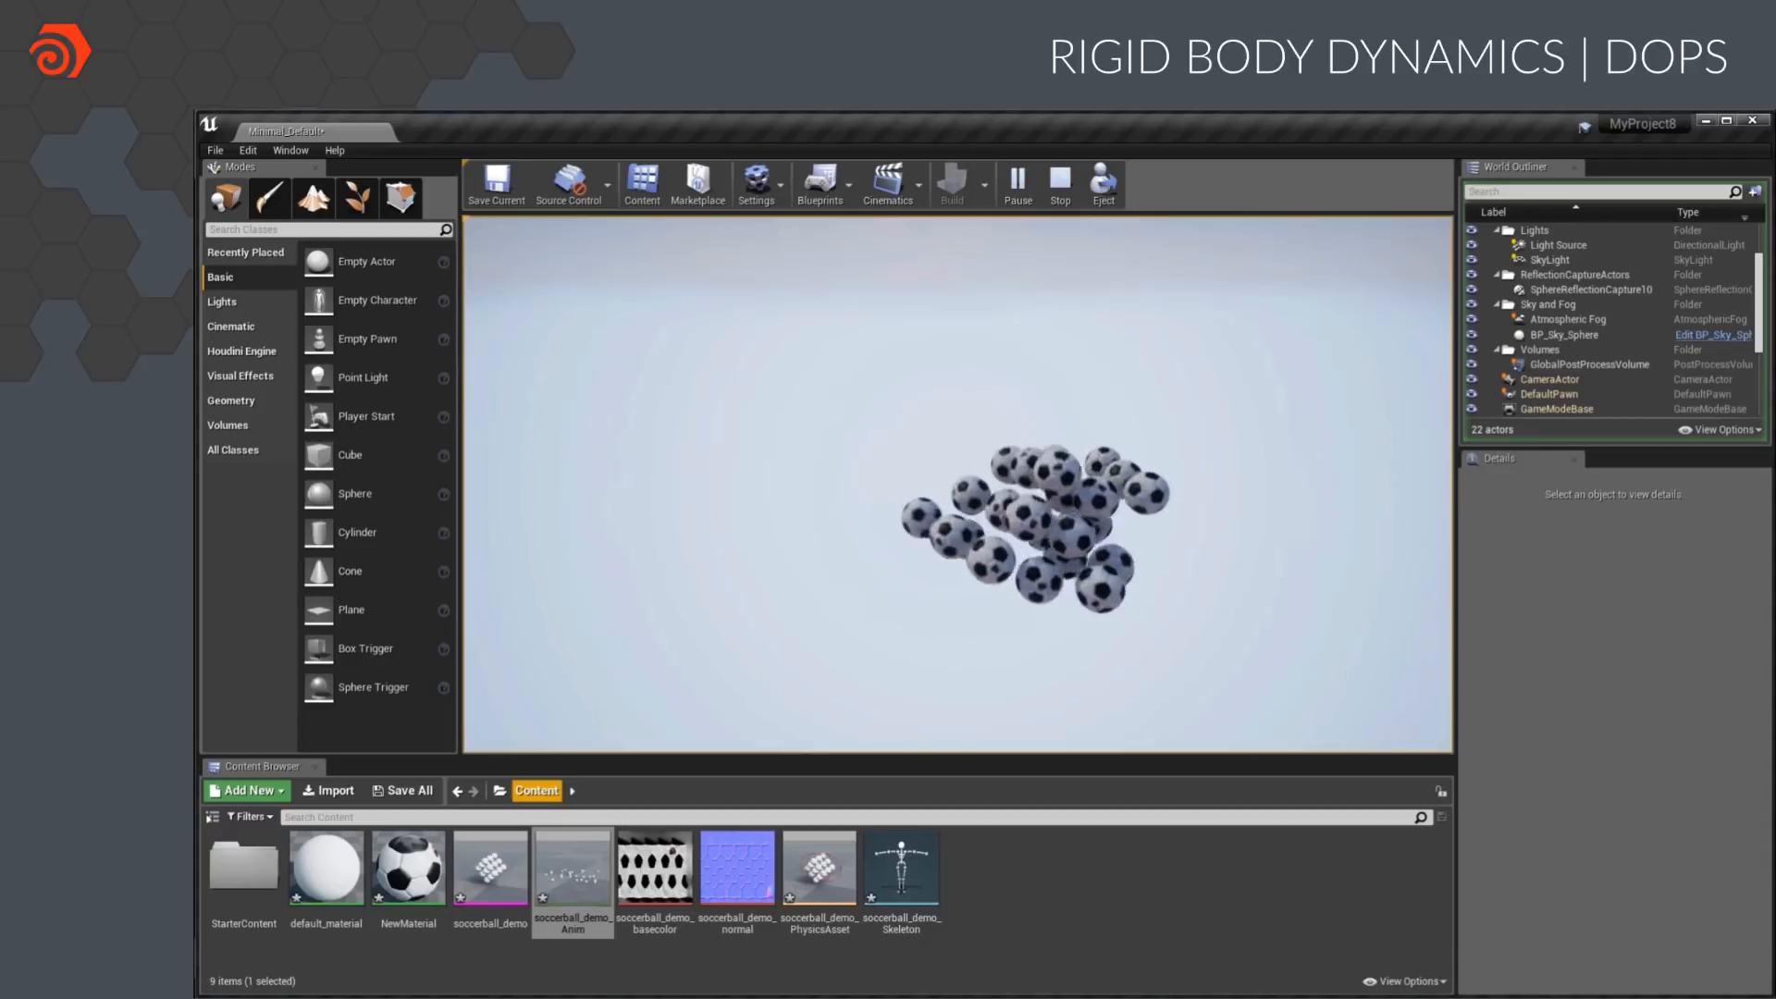